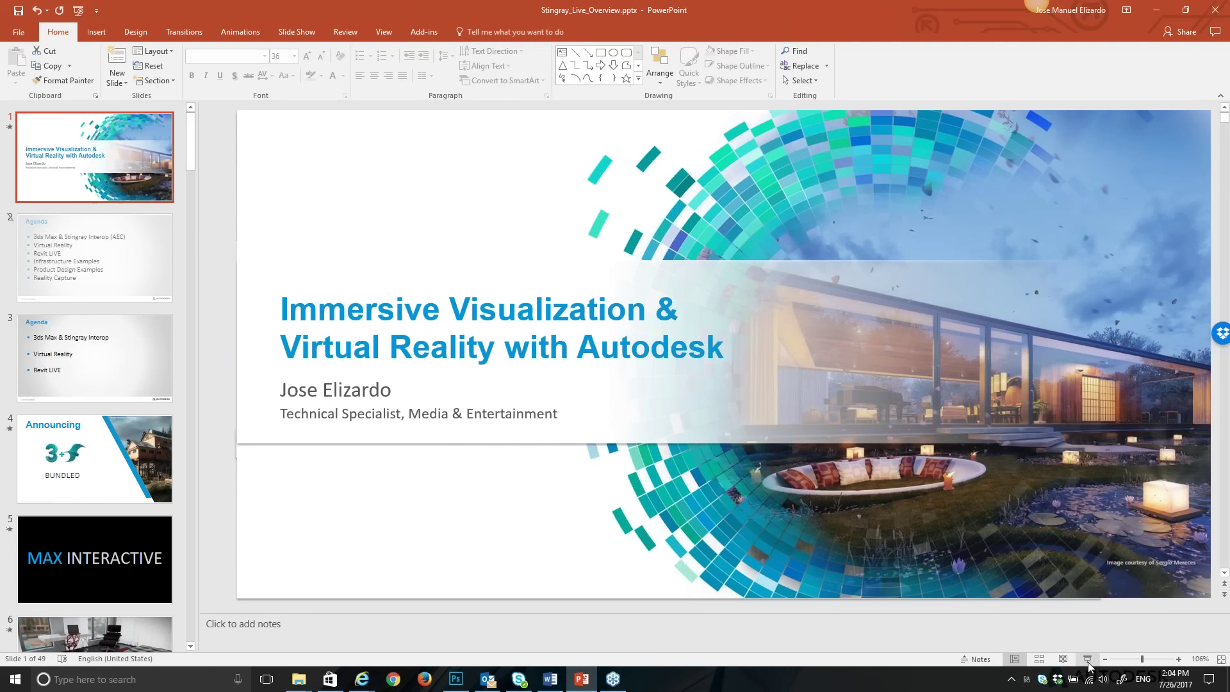
- Start the slide show and step through the agenda and announcement slides to the walkthrough video
key("F5")
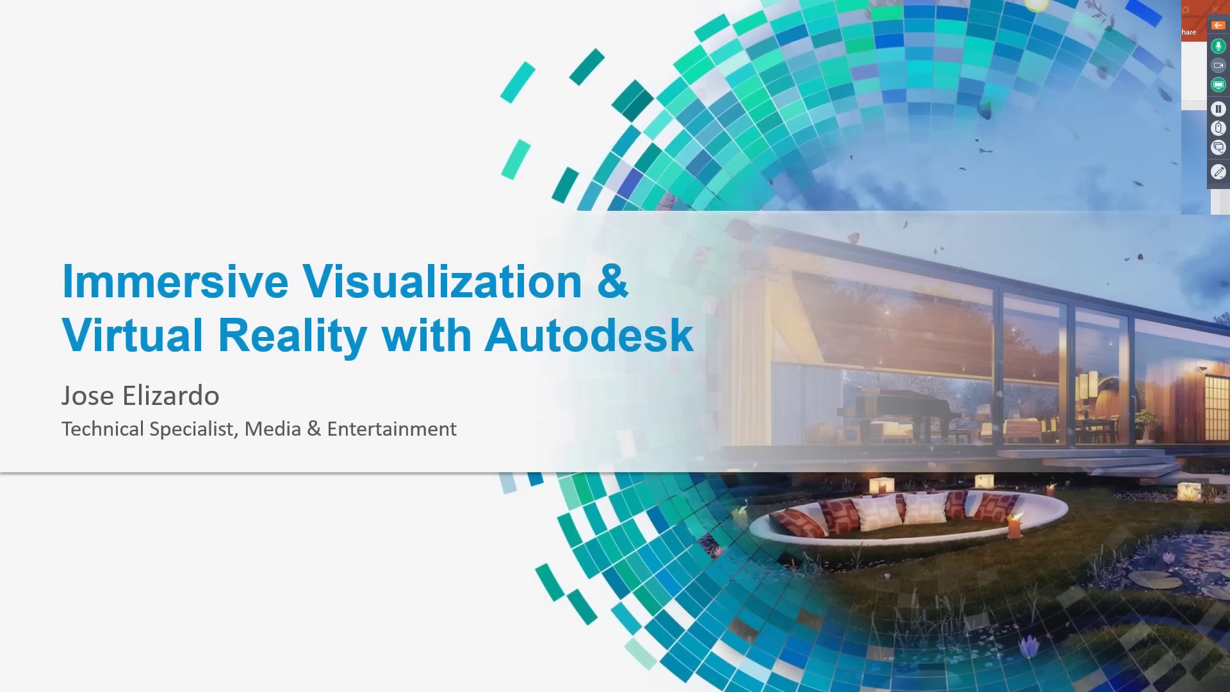
key("Right")
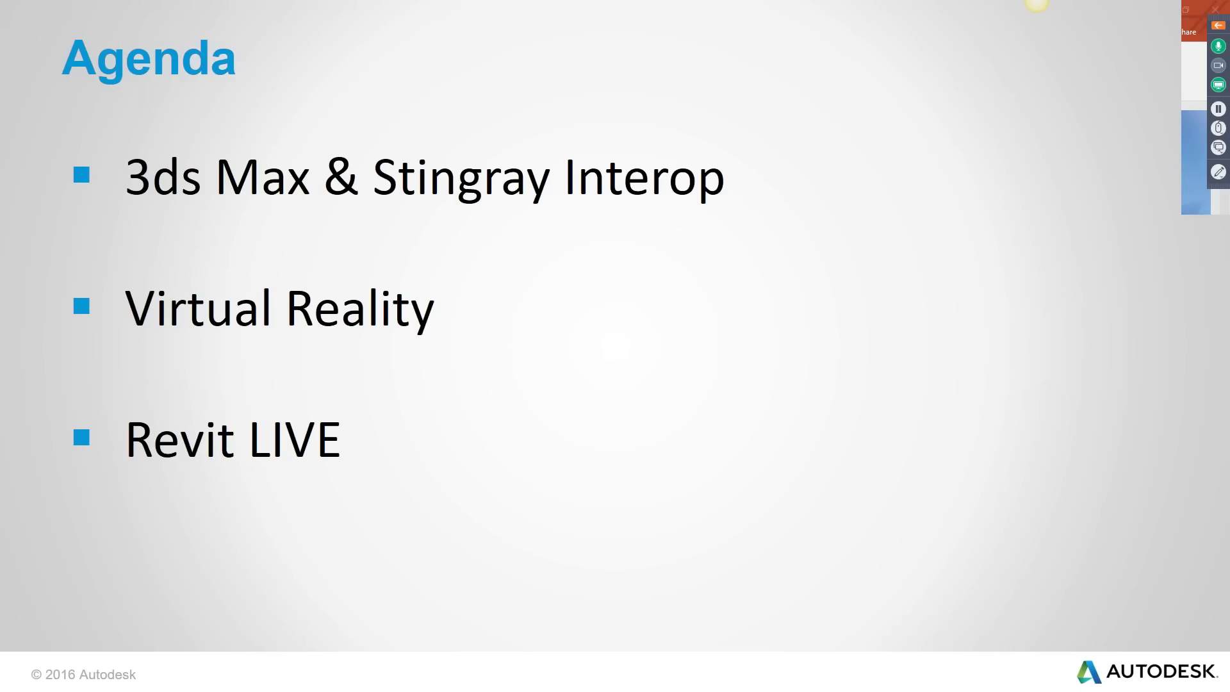
key("Right")
key("Right")
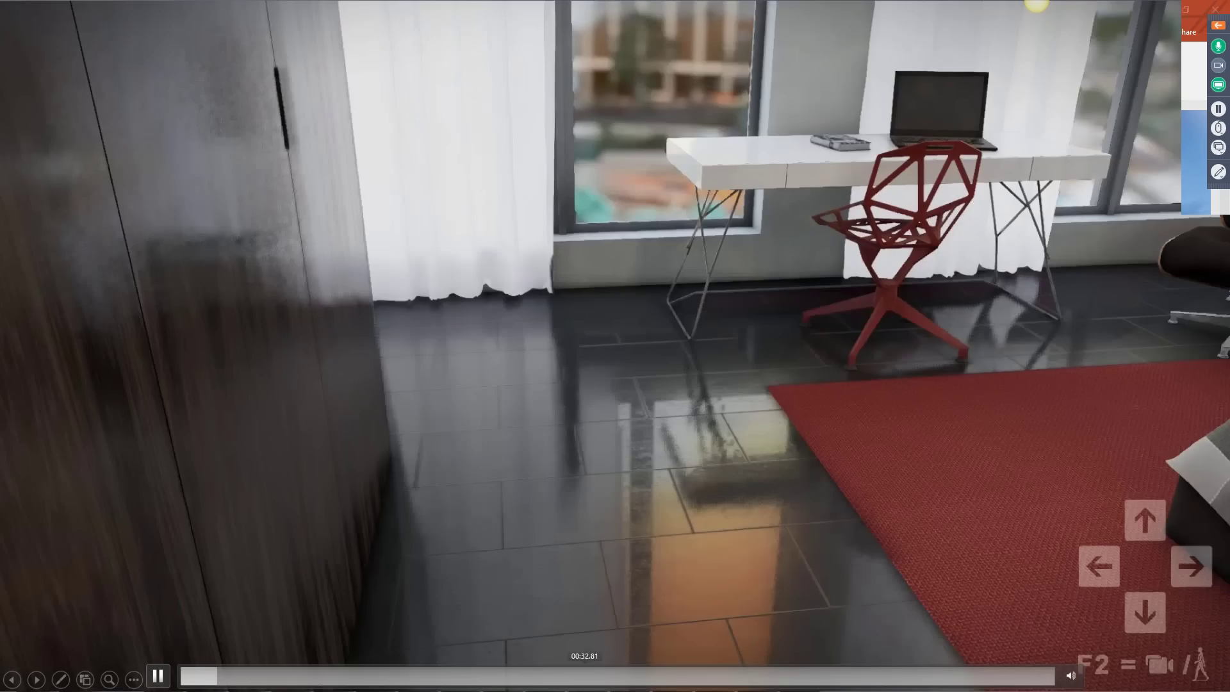
- Jump the walkthrough video ahead to the living room, pause it briefly, then resume playback
left_click(641, 676)
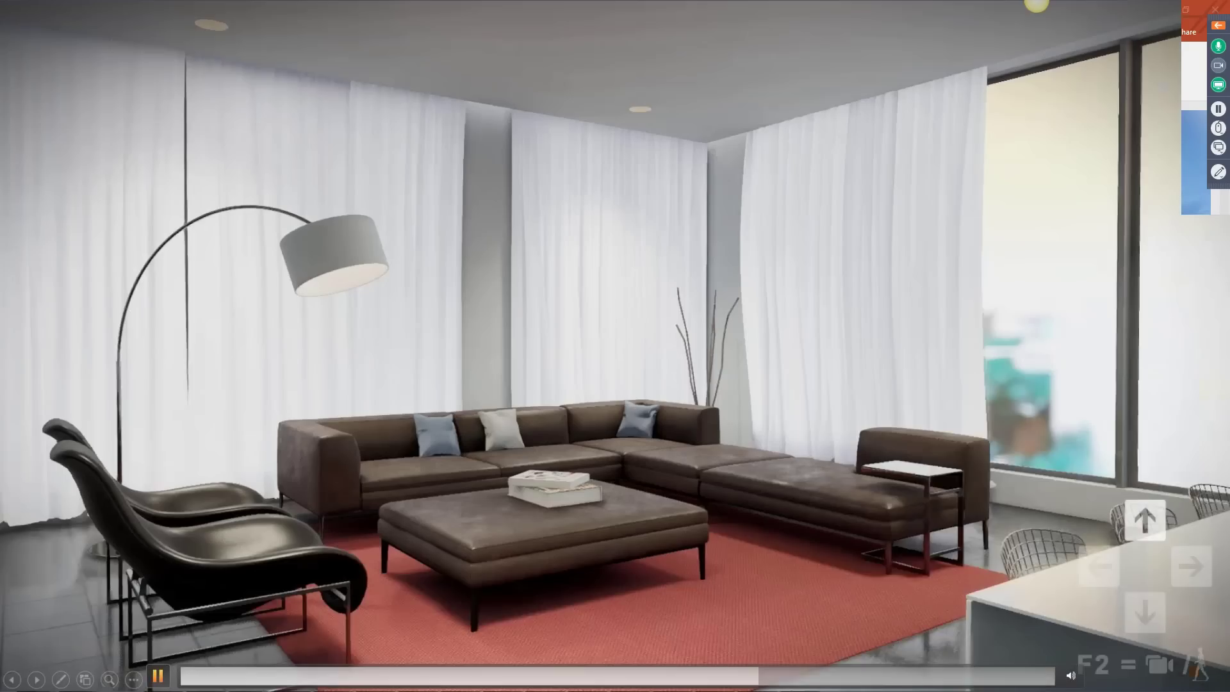
left_click(190, 651)
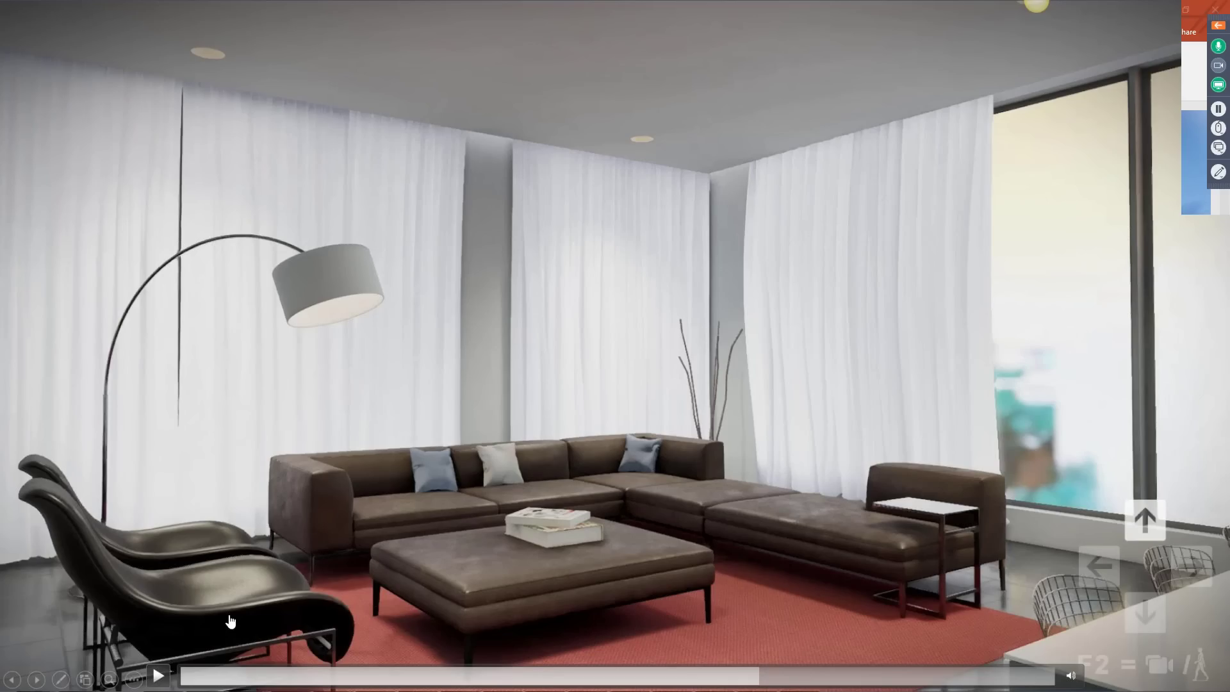
left_click(157, 676)
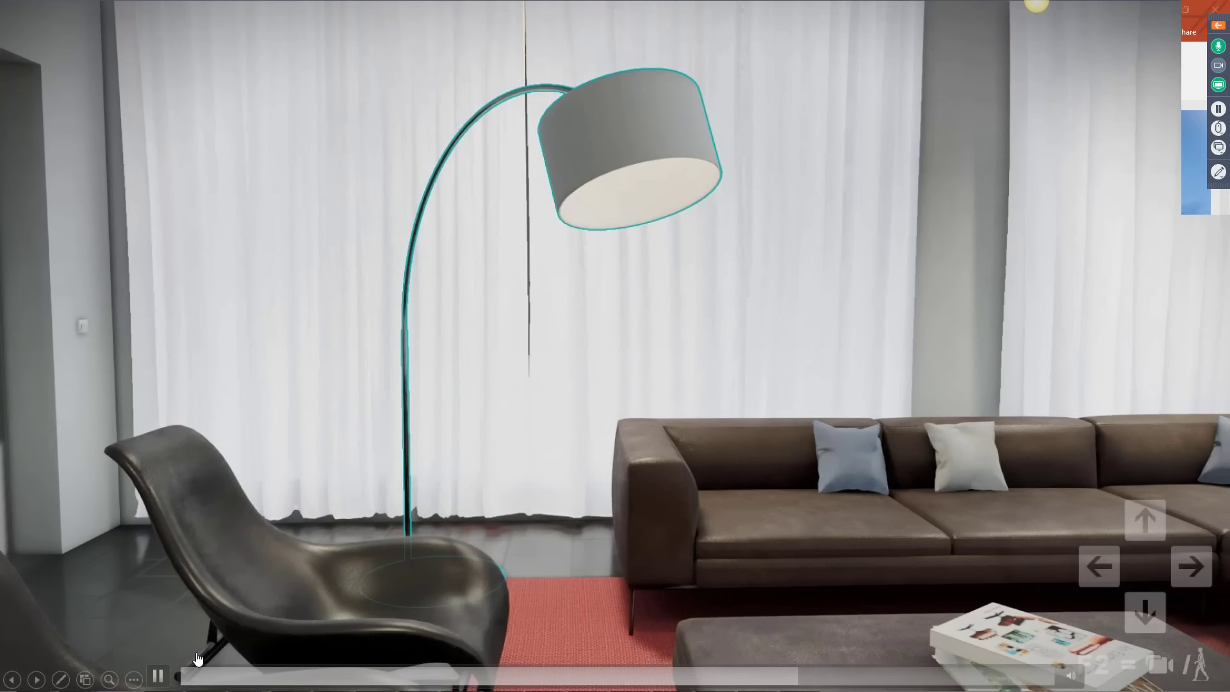
- Turn off the ceiling lights and floor lamp in the video demo and confirm the lighting
left_click(543, 634)
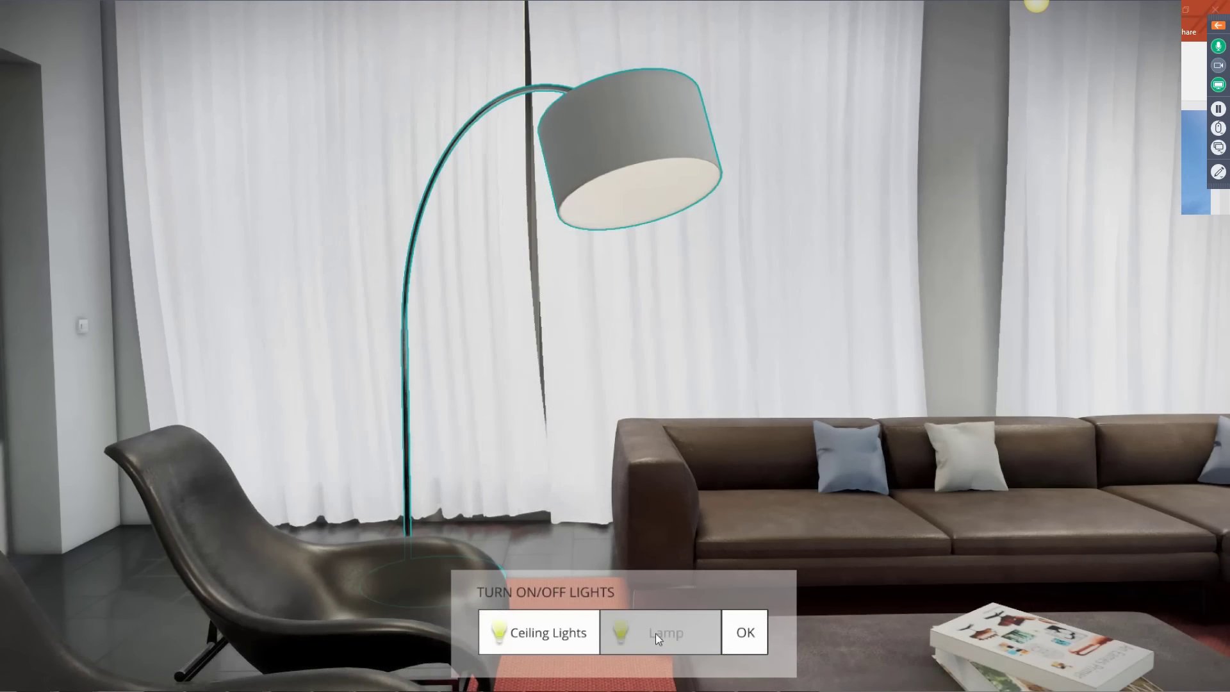
left_click(656, 633)
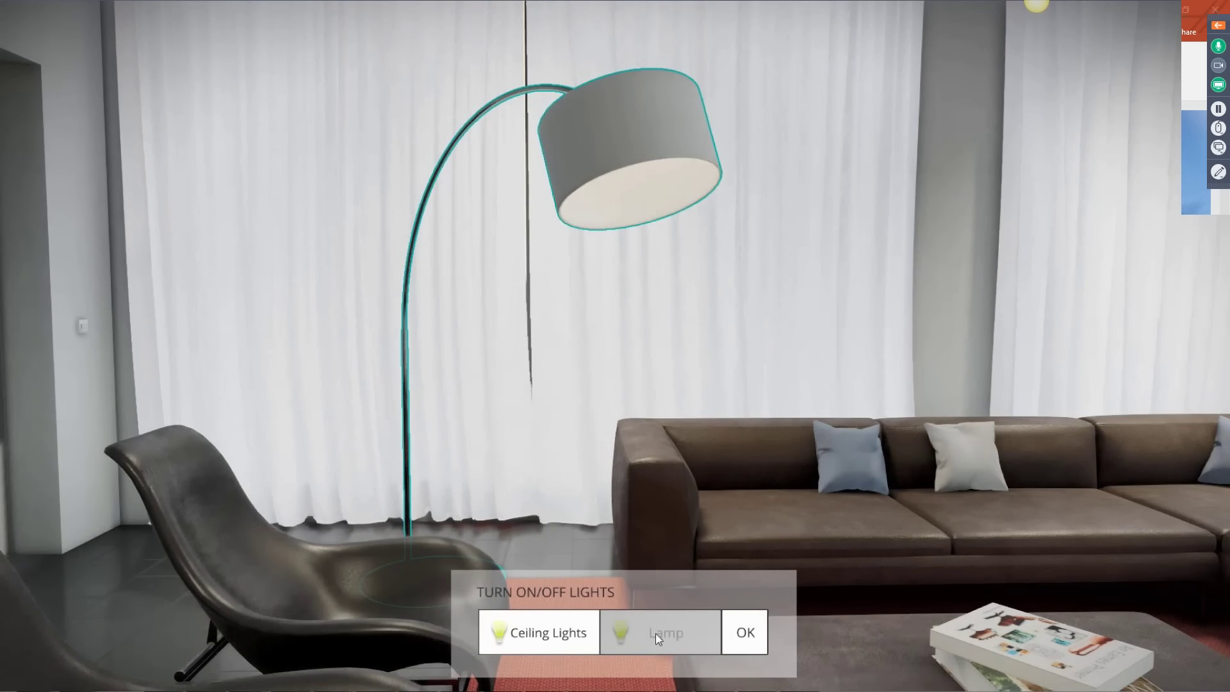
left_click(744, 635)
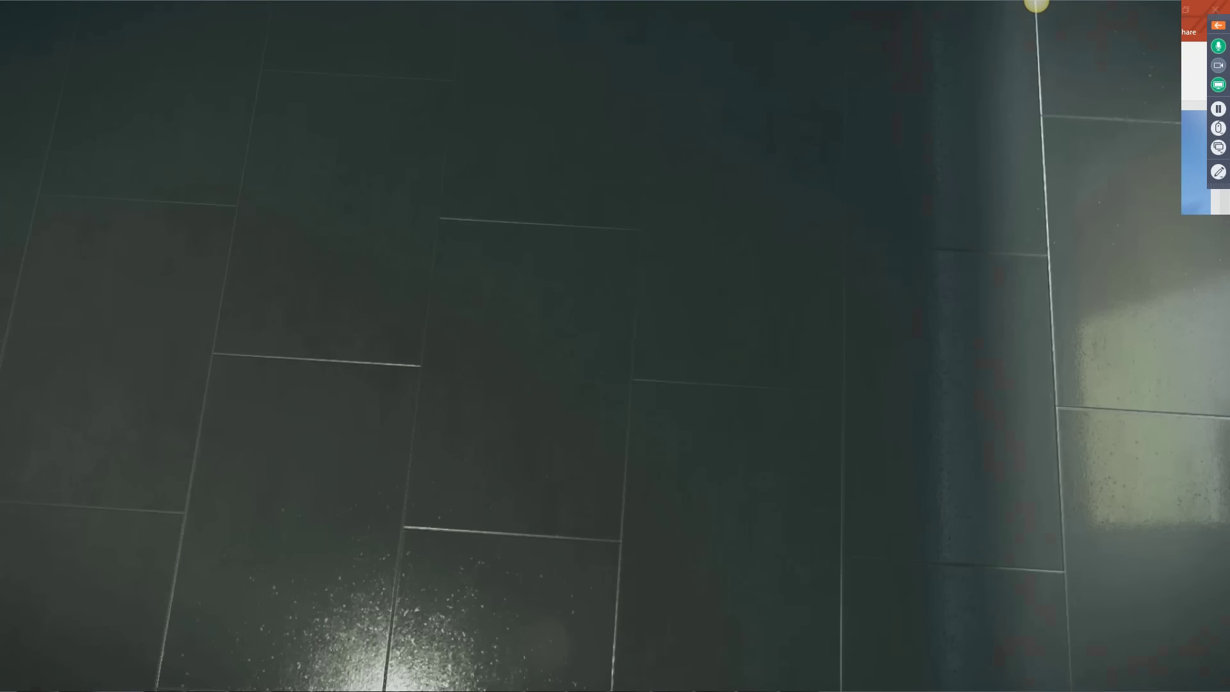
- Choose the herringbone wood floor material and confirm it, letting the video reach the bedroom
left_click(533, 637)
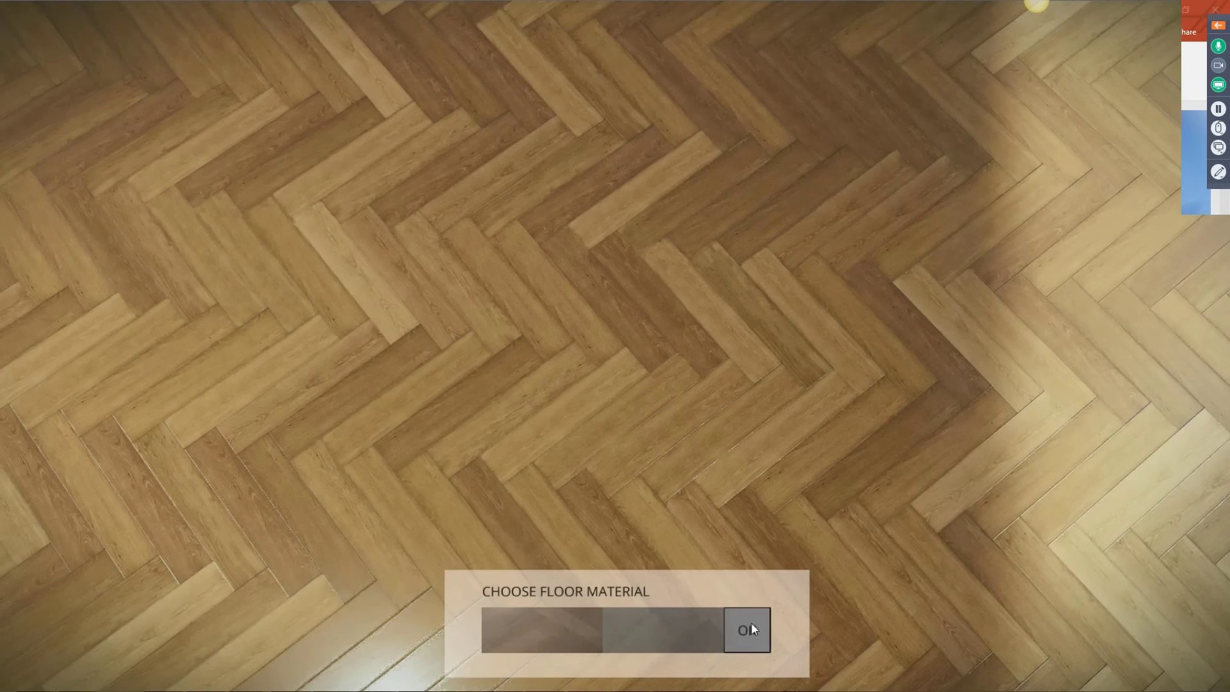
left_click(751, 625)
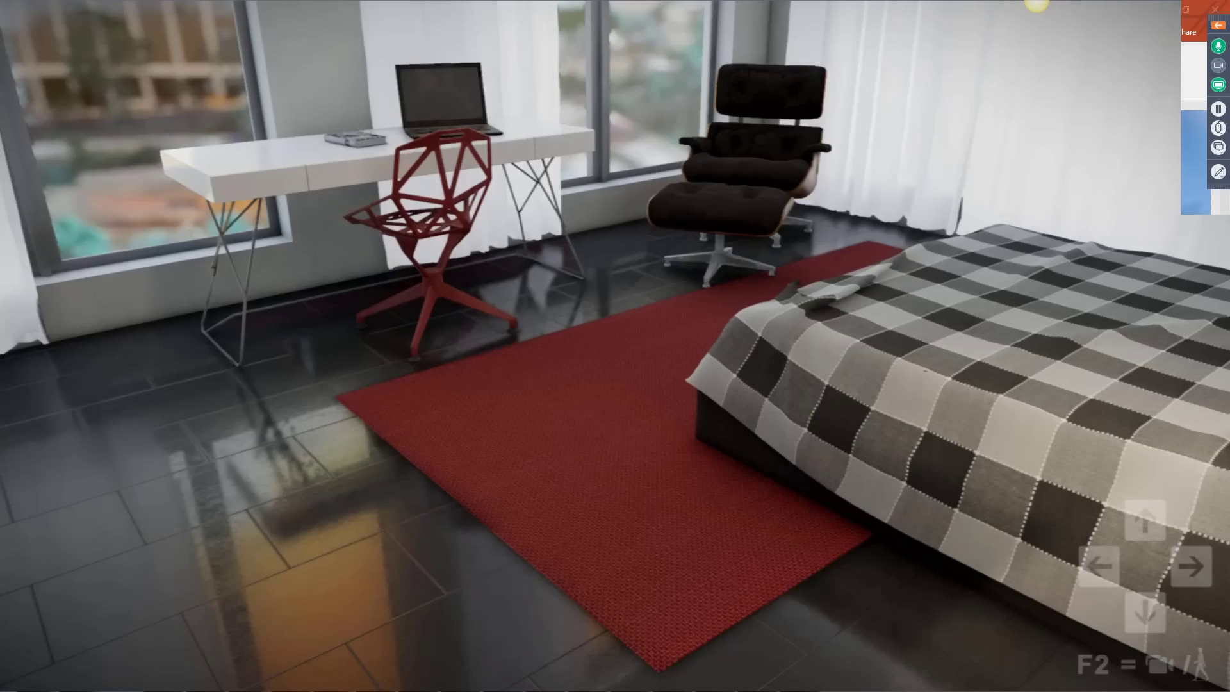
mouse_move(219, 398)
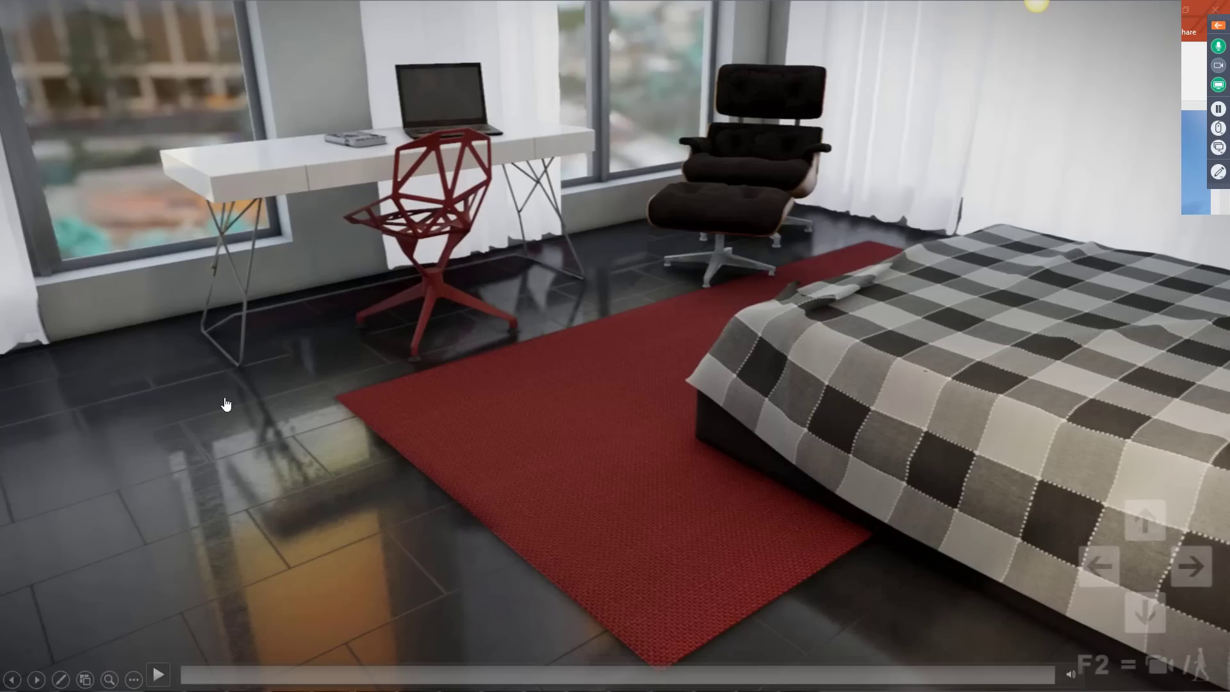
- Advance to the slide with the 3ds Max recording of the apartment scene
left_click(378, 417)
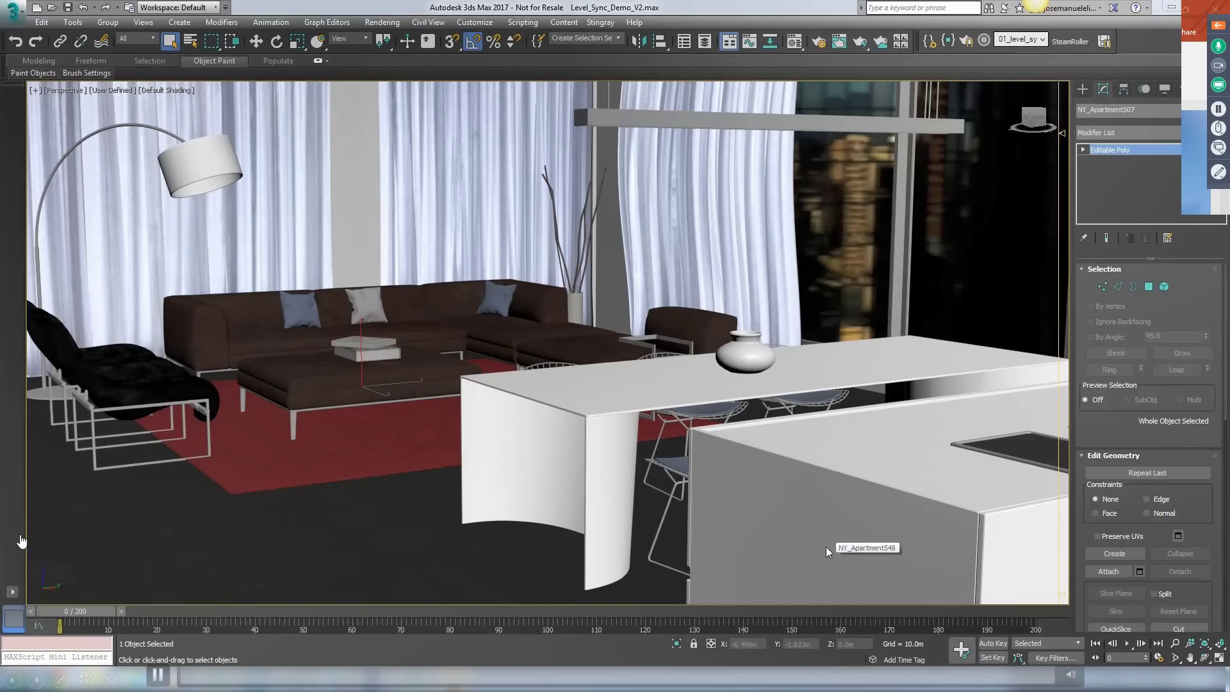
- Select the NY_Apartment516 curtains and inspect Material #43, then sample the white table's material
left_click(725, 206)
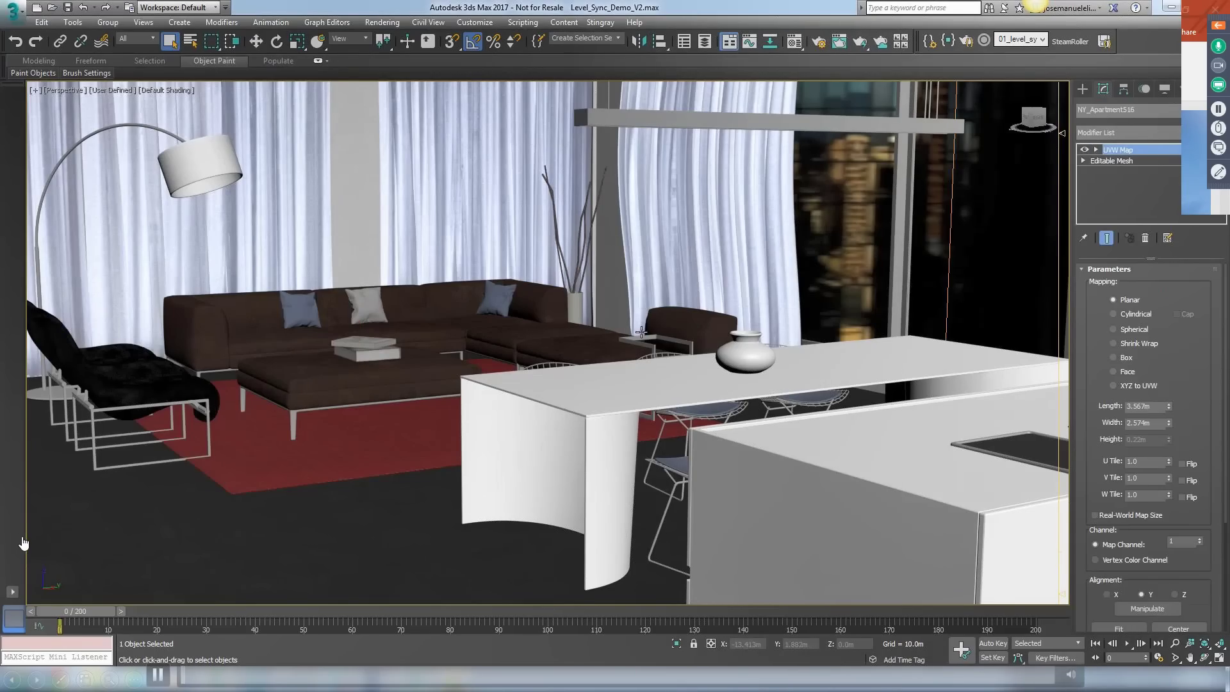
key("m")
left_click_drag(416, 61, 798, 76)
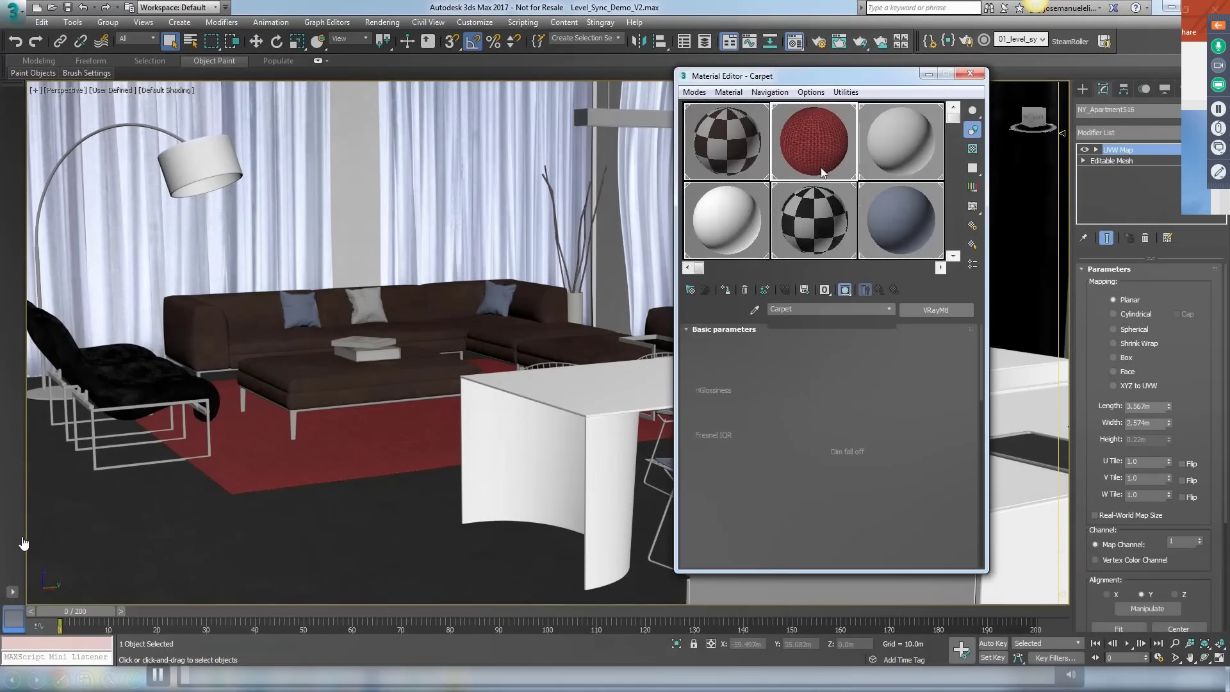
left_click(901, 221)
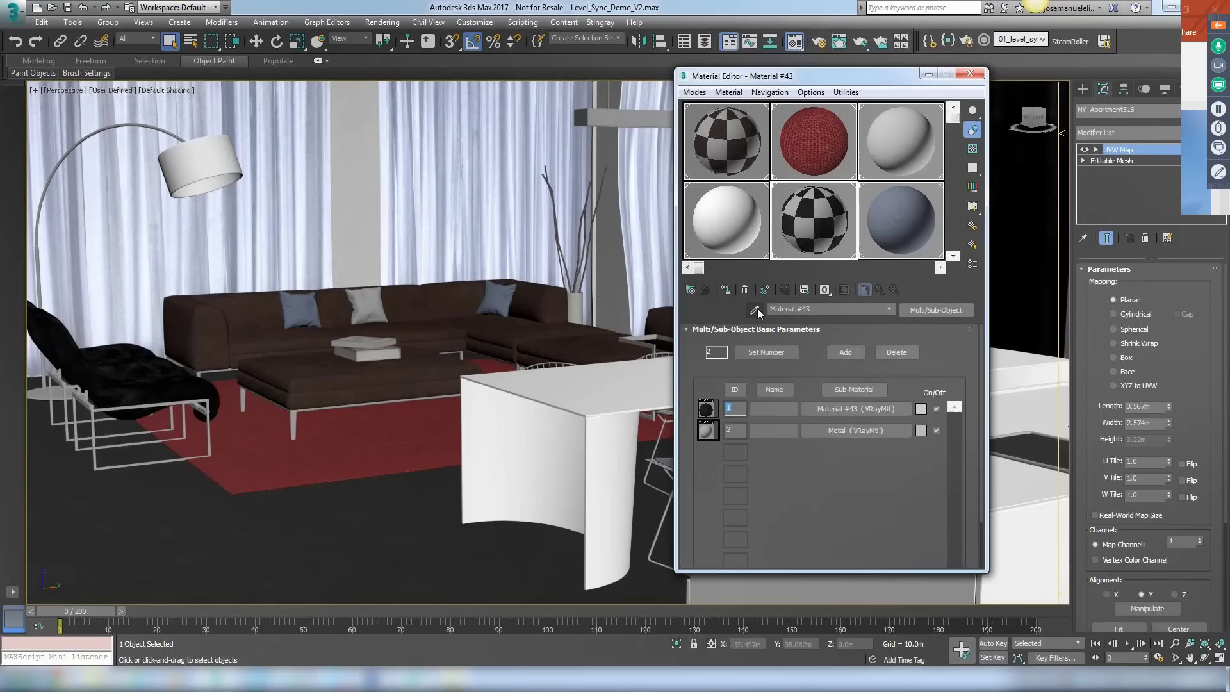
left_click(754, 310)
left_click(619, 401)
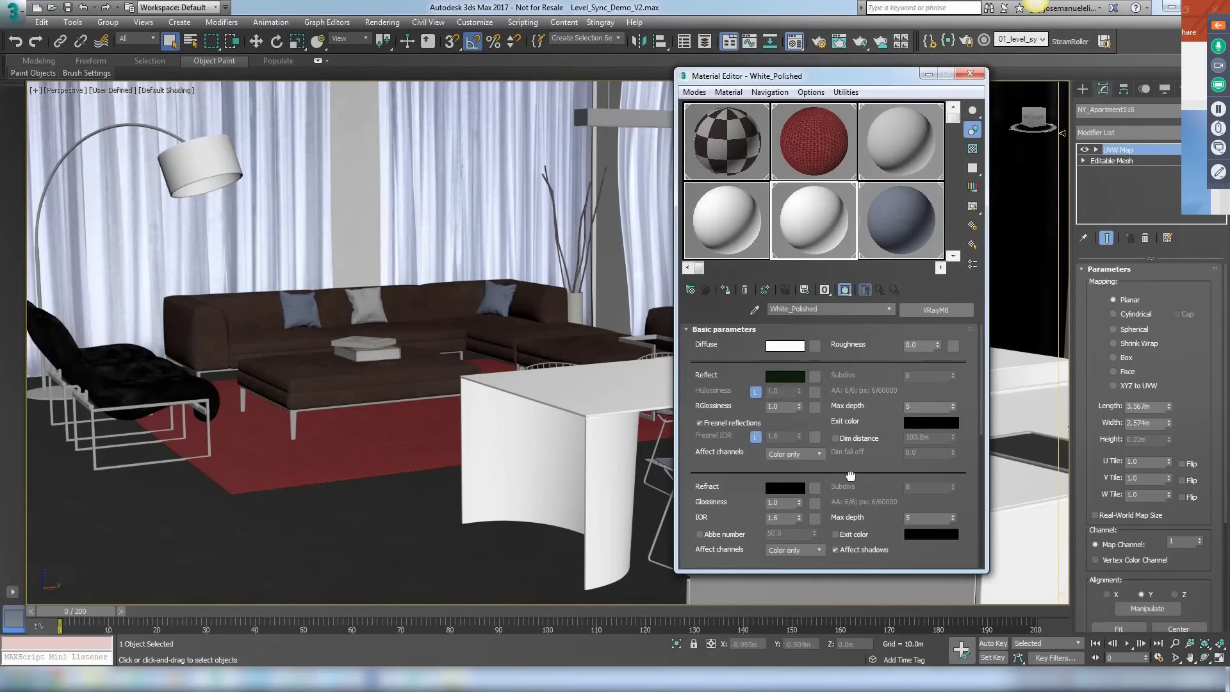
left_click(970, 73)
- Open Stingray > Level Send All and move the Send Level dialog to the right
left_click(600, 22)
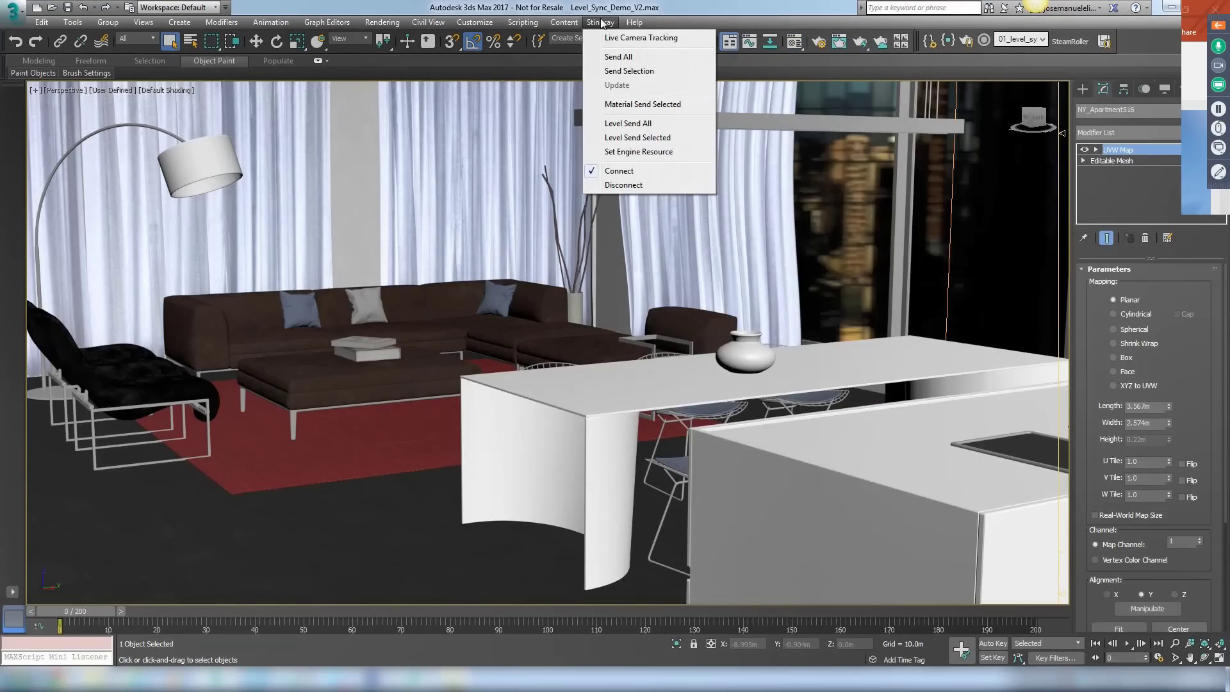
left_click(628, 123)
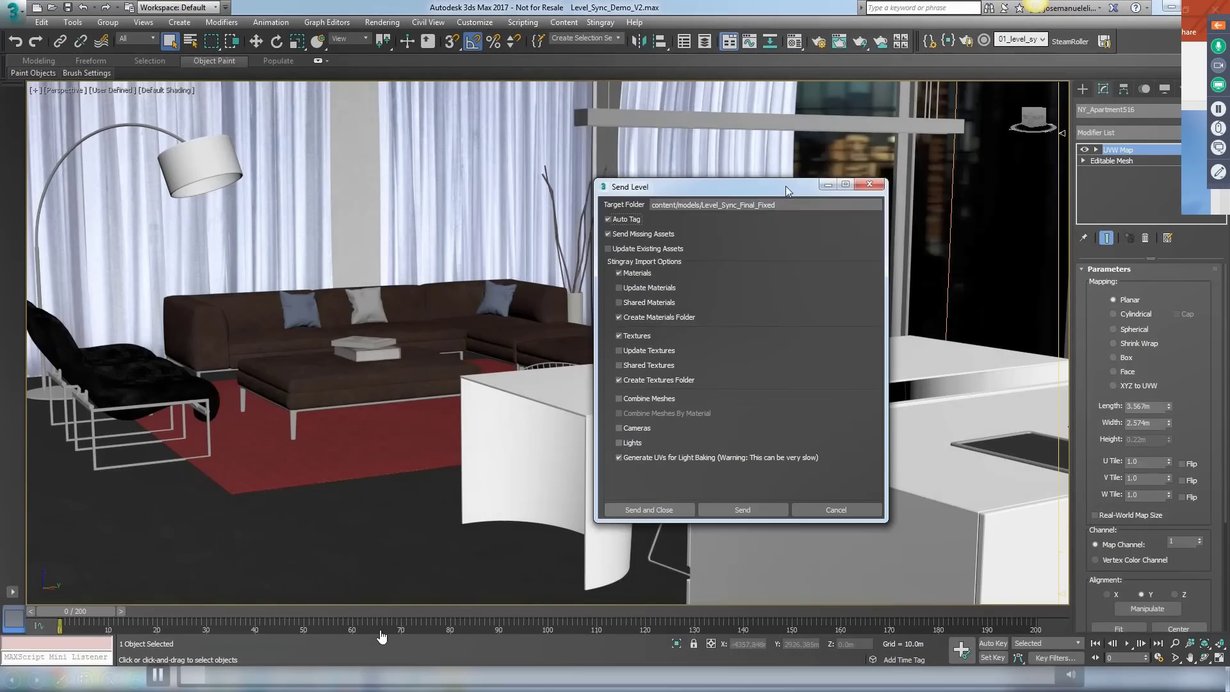
left_click_drag(788, 190, 997, 135)
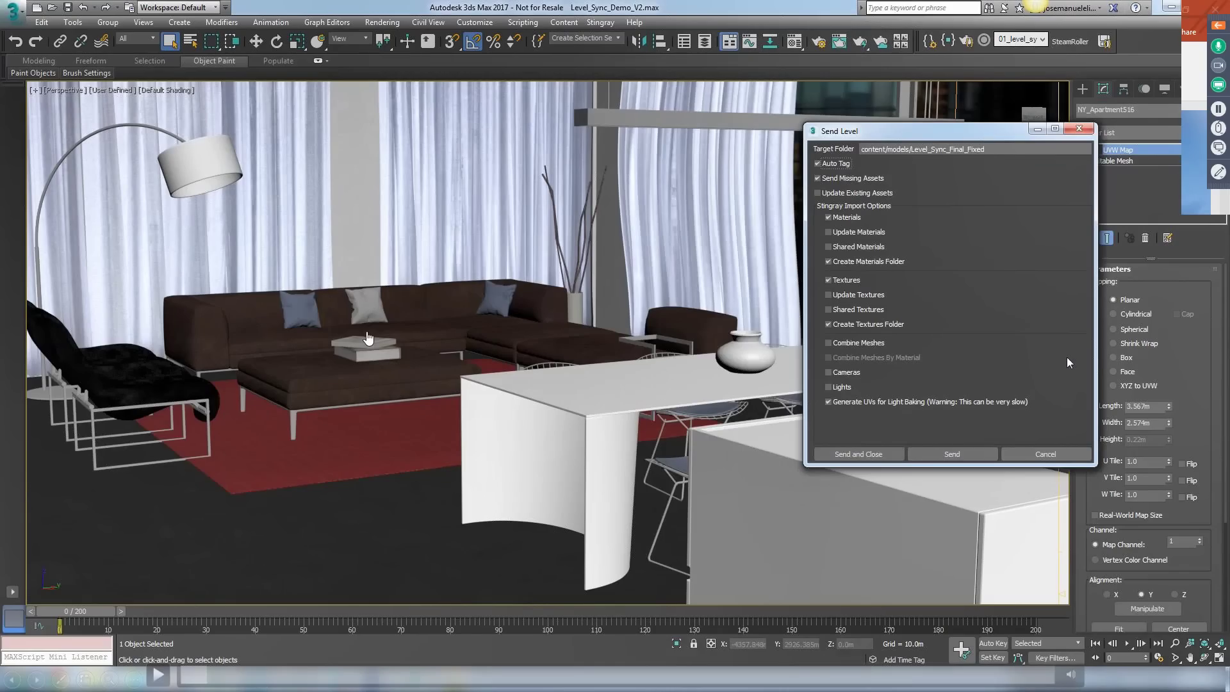
- End the slide show and launch the PPT Remote.ahk script from the desktop
key("Escape")
key("super+d")
double_click(218, 161)
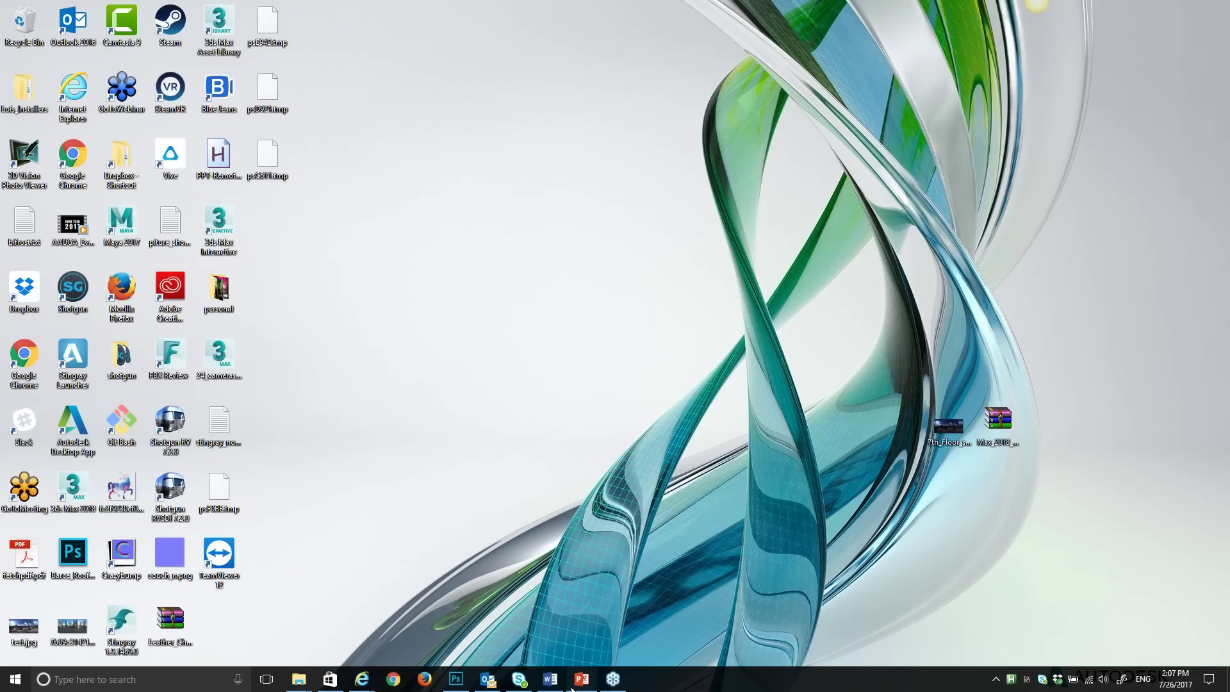
- Return to PowerPoint, restart the show at slide 7, and replay the 3ds Max video from earlier
left_click(574, 685)
key("shift+F5")
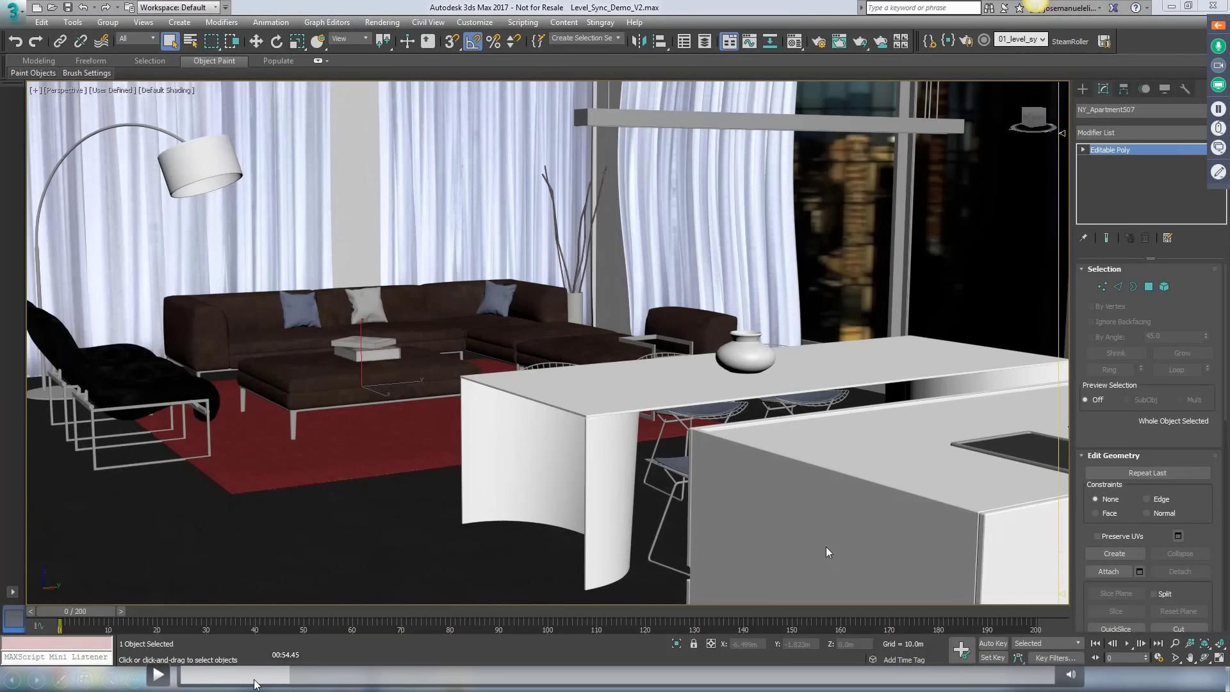
left_click(205, 677)
left_click(158, 676)
left_click(158, 676)
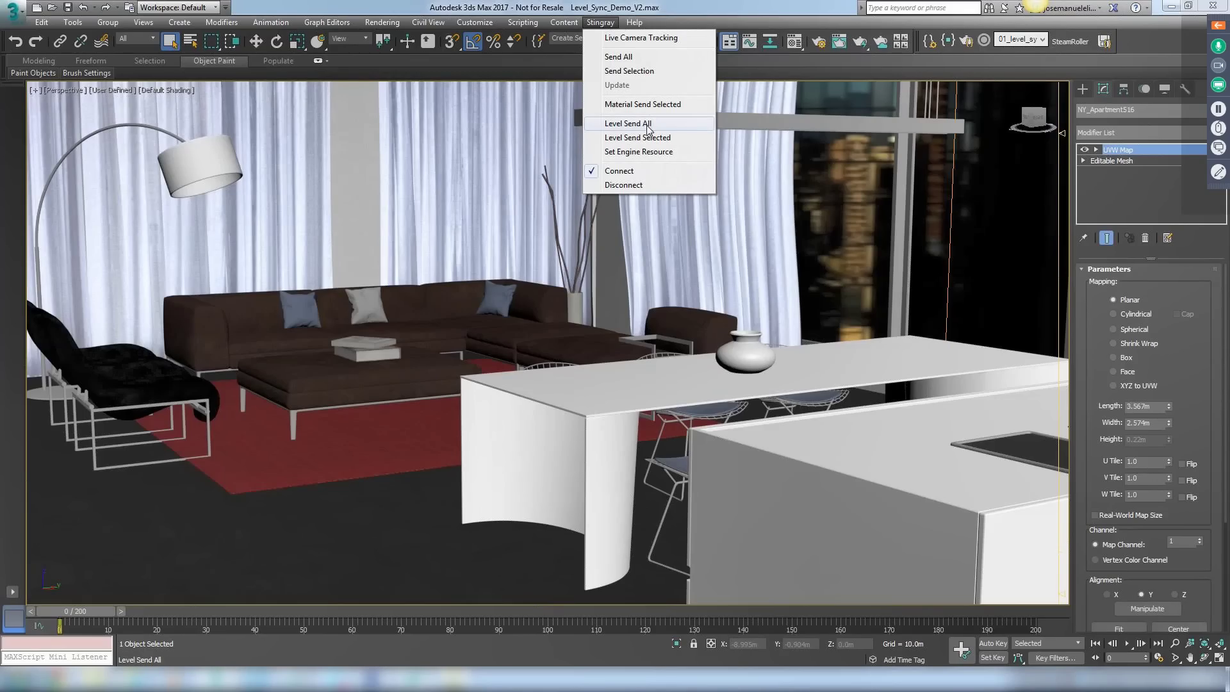
- Choose Level Send All to content/models/Level_Sync_Final_Fixed, tiling 3ds Max right and Stingray Editor left
left_click(648, 130)
left_click_drag(625, 119, 964, 131)
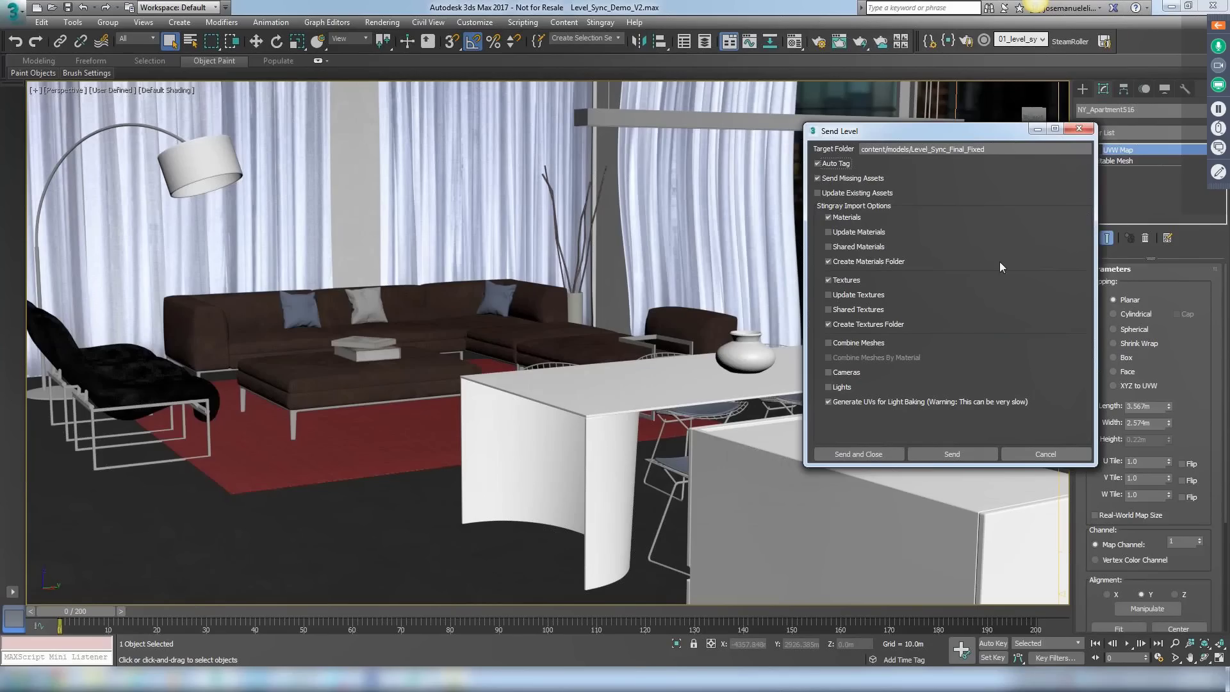
key("super+Right")
left_click(79, 35)
key("super+Down")
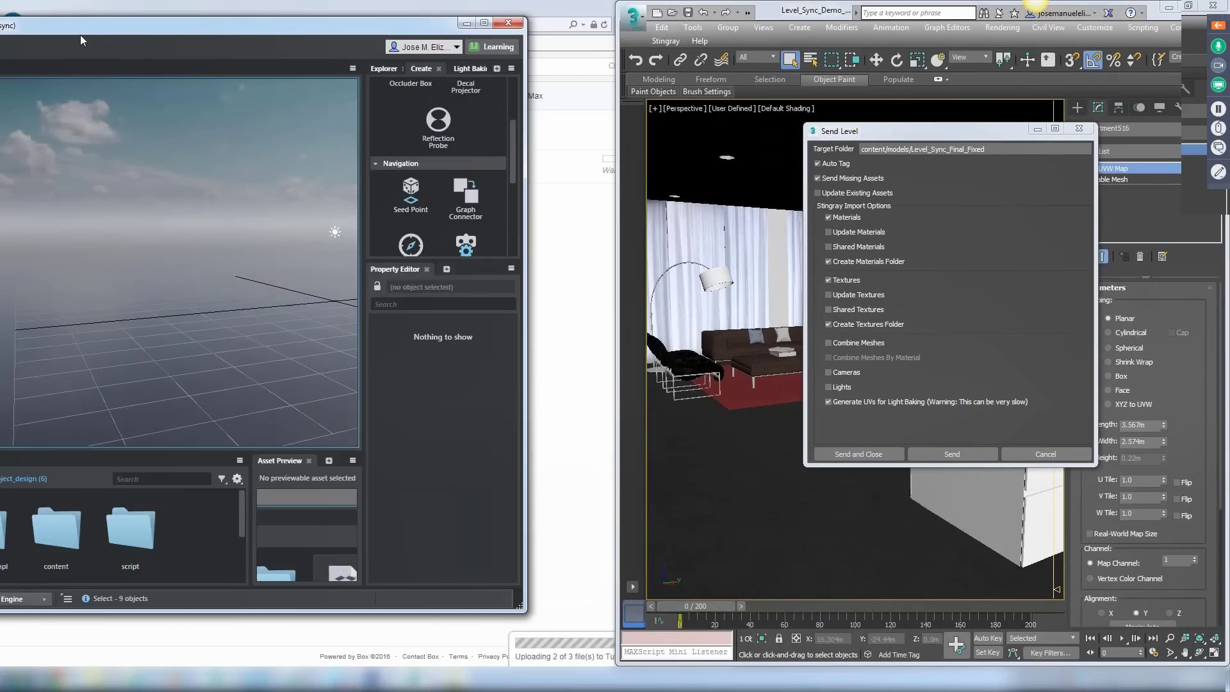
- Send the entire level to Stingray and close the Send Level dialog
key("super+Left")
left_click(962, 455)
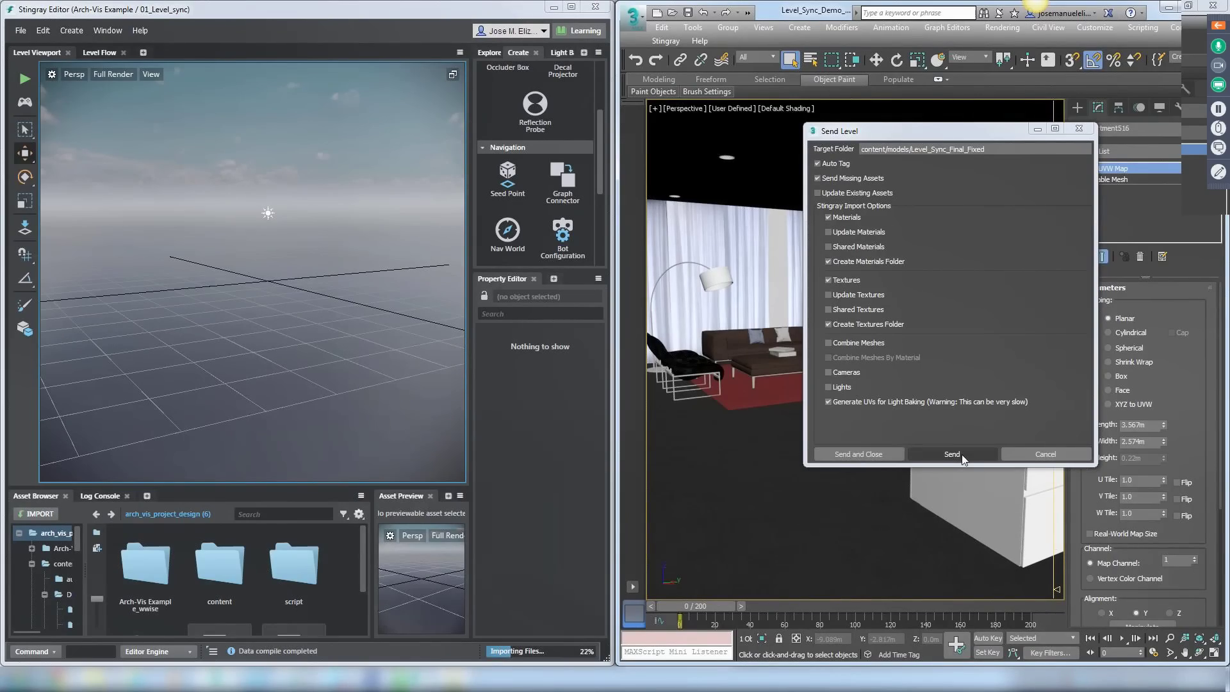
left_click(1084, 126)
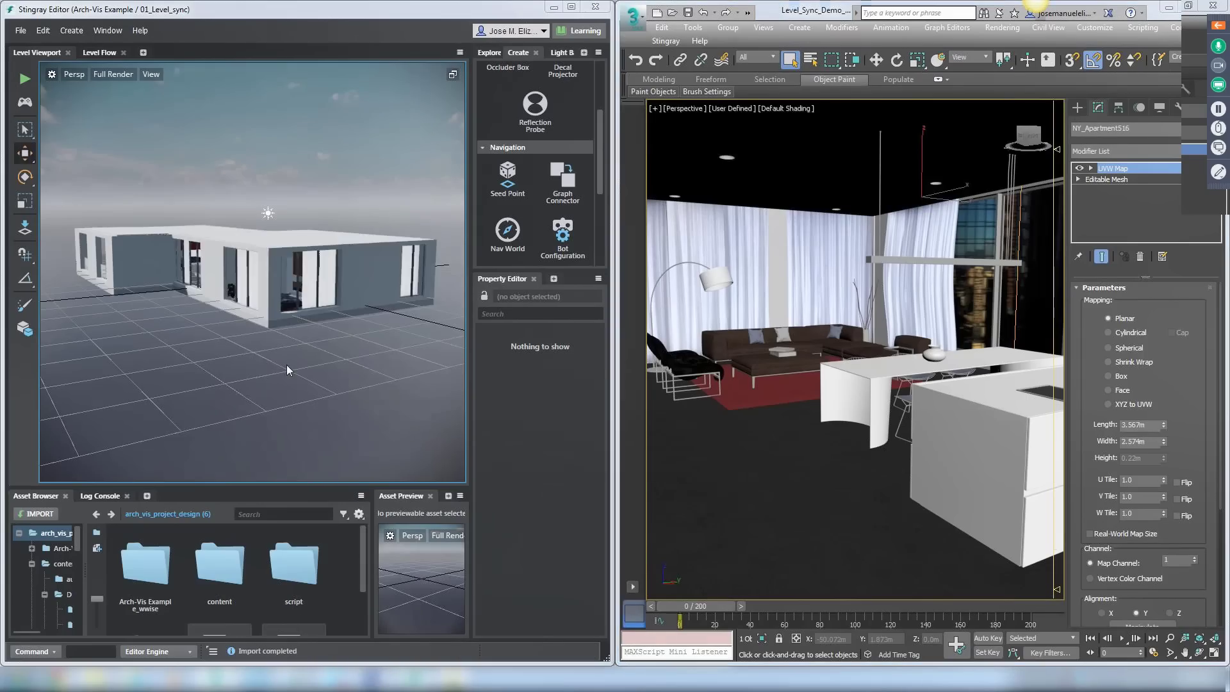
- Enable Live Camera Tracking, move the camera up to the living room sofa and select it
mouse_move(240, 388)
left_mouse_down("alt")
mouse_move(256, 384)
mouse_move(218, 390)
mouse_move(244, 384)
left_mouse_up("alt")
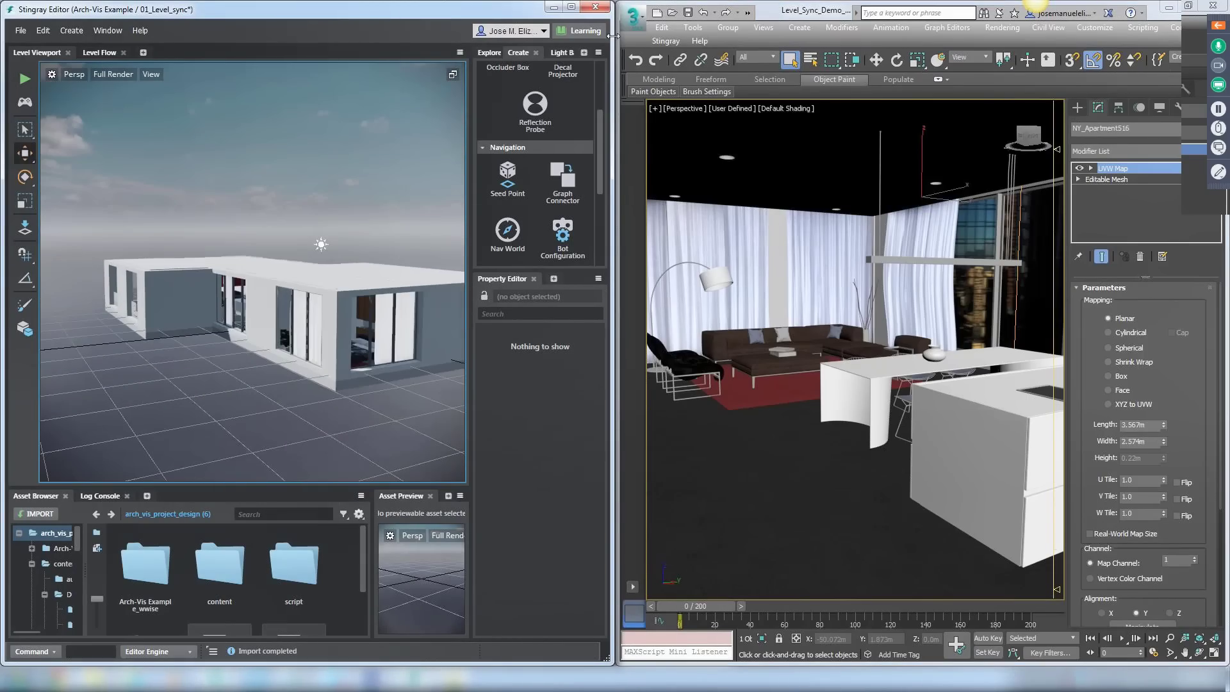
left_click(666, 40)
left_click(711, 53)
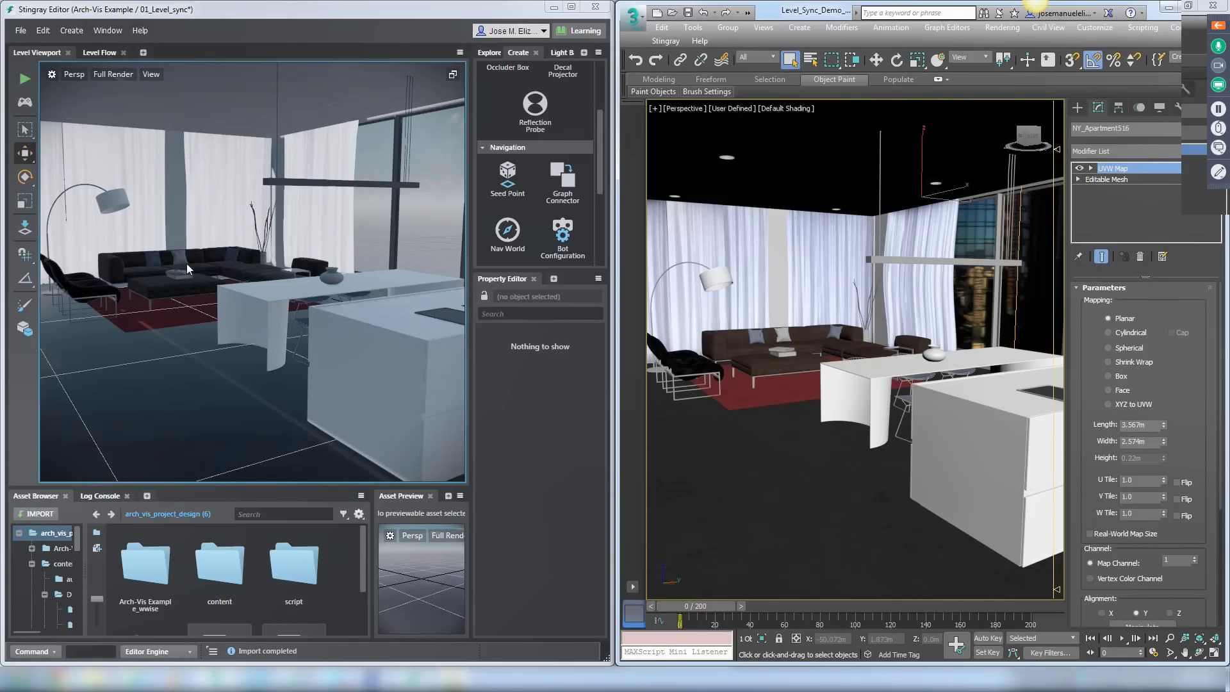
right_click_drag(202, 276, 214, 275)
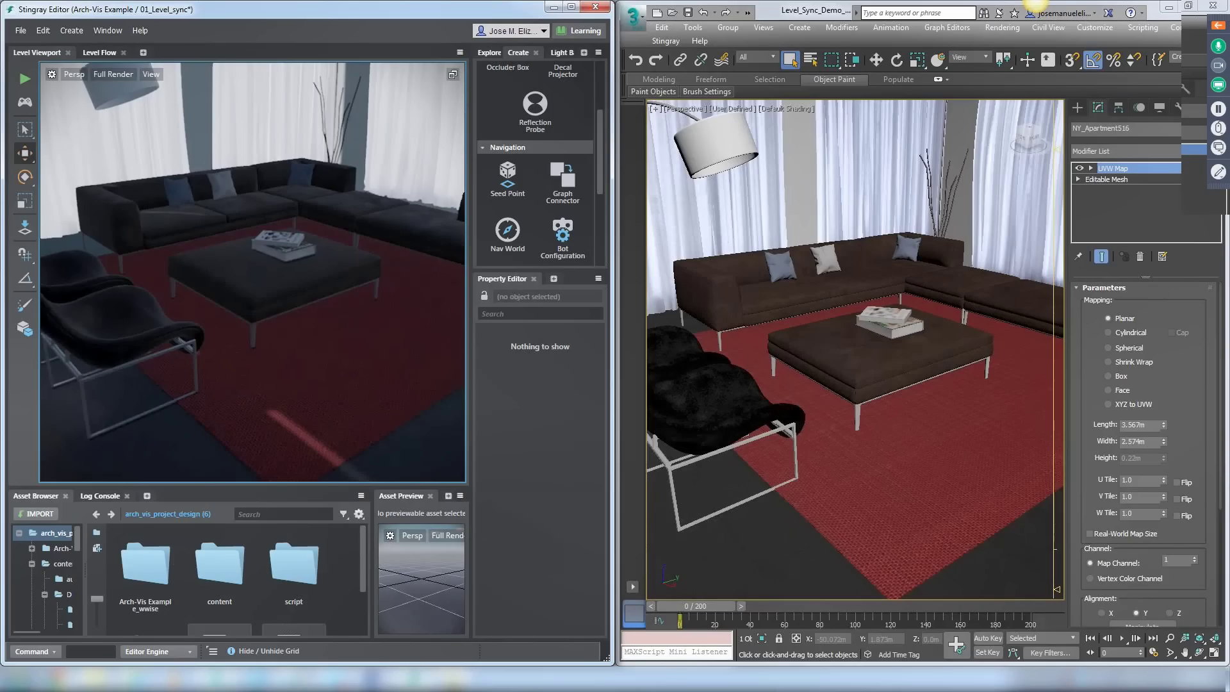
right_click_drag(214, 274, 214, 274)
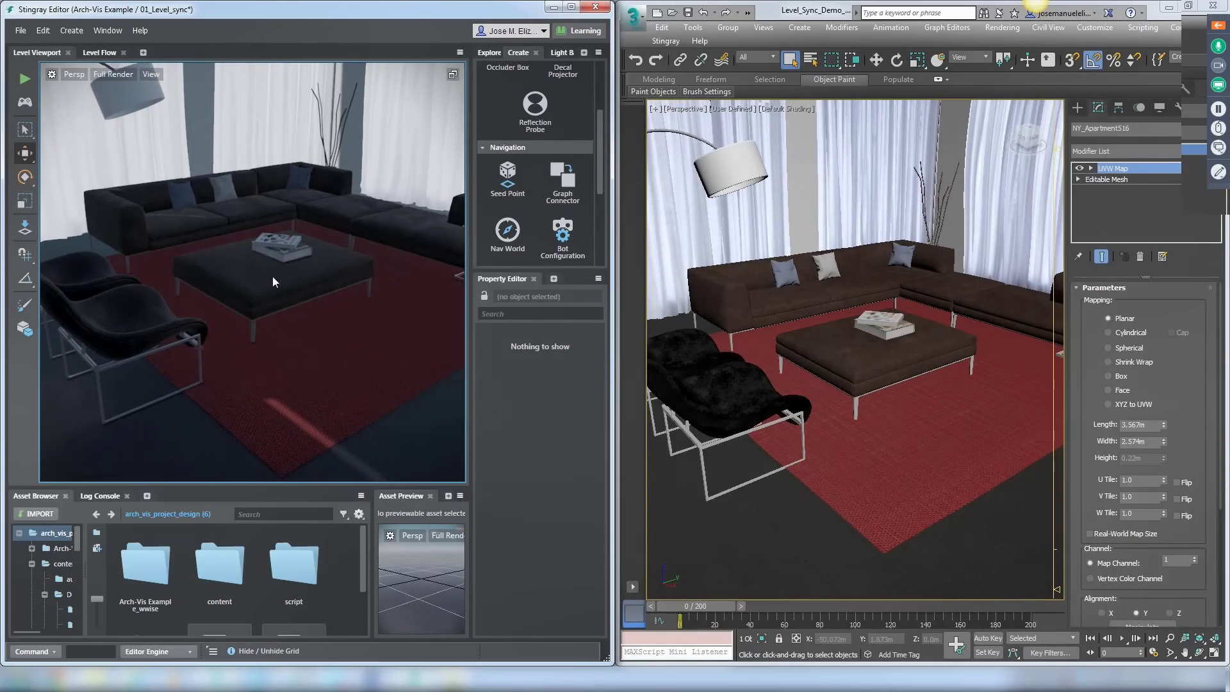
left_click(220, 212)
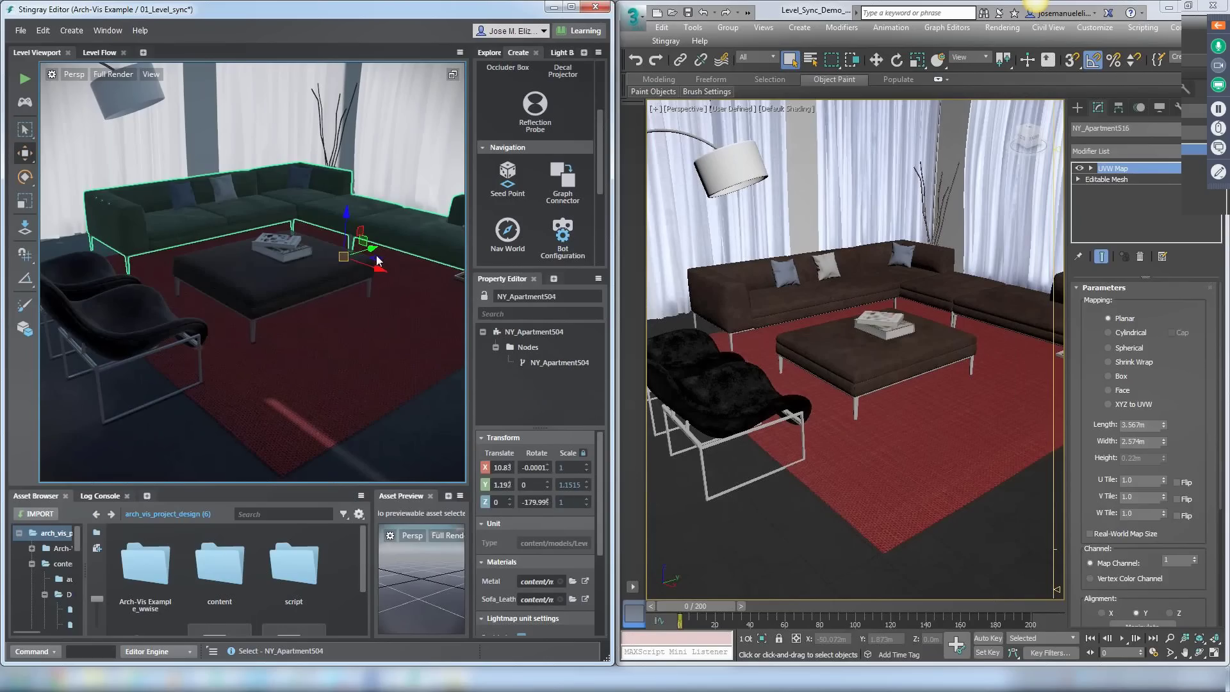
- Select the black lounge chair and another living-room object, then pick the white dining chair with the Move tool
left_click(134, 309)
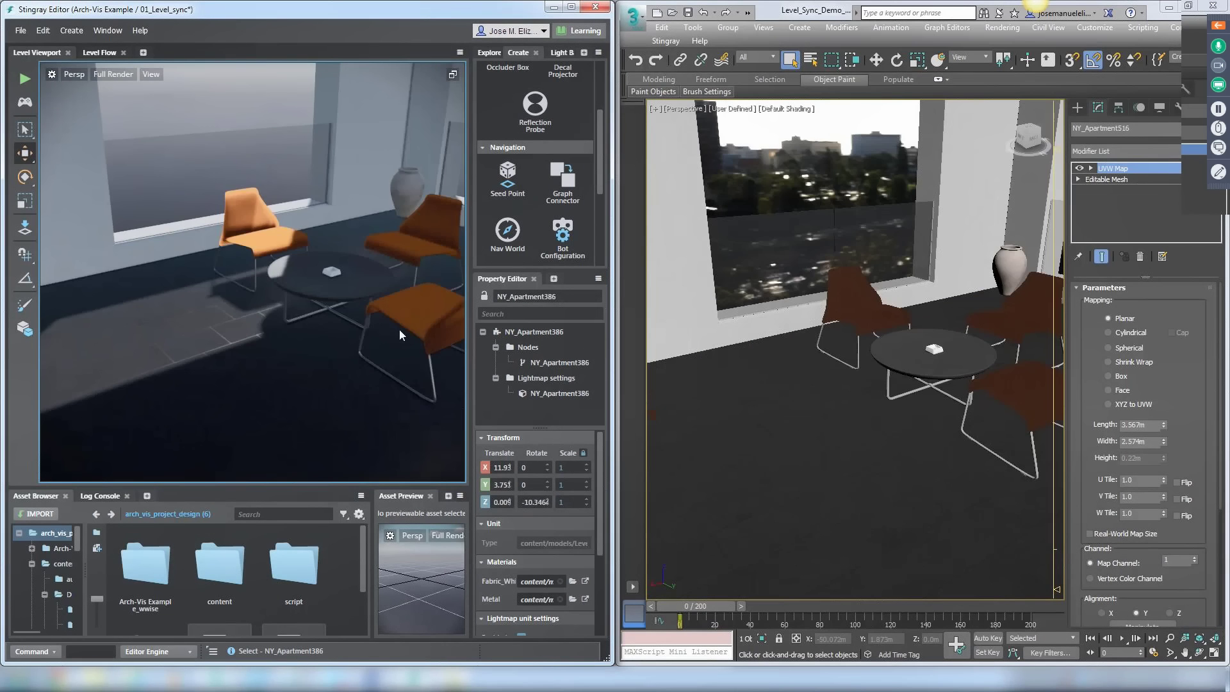
left_click(398, 329)
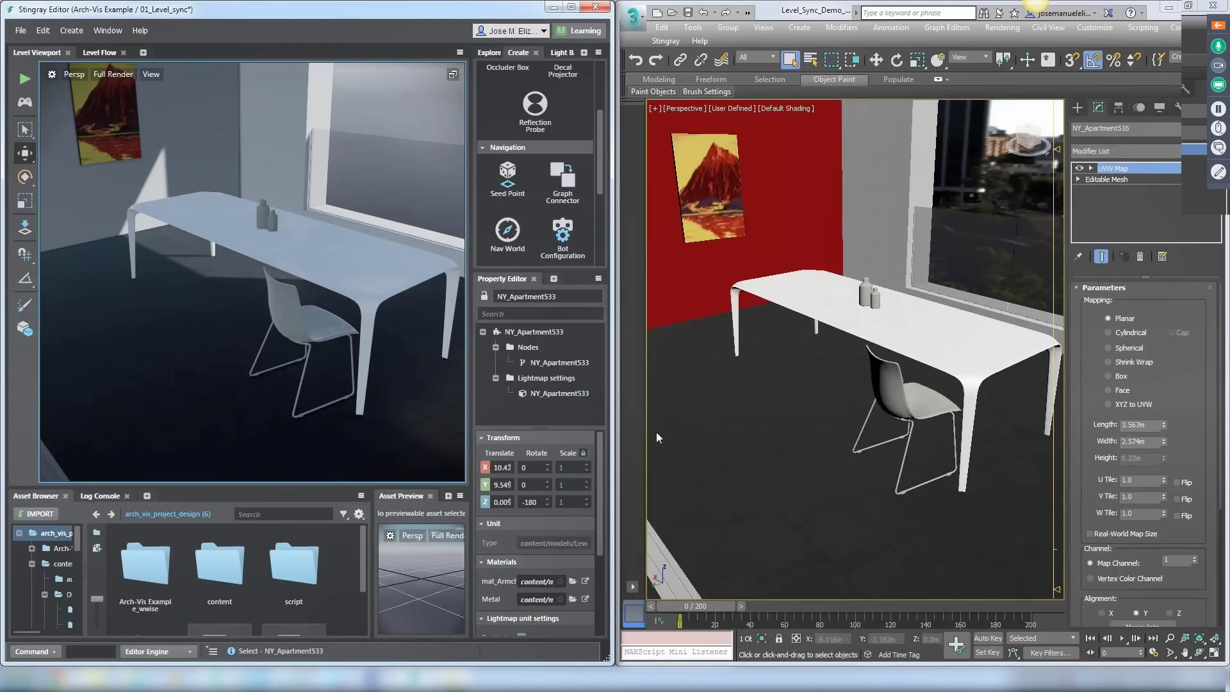
key("w")
left_click(885, 450)
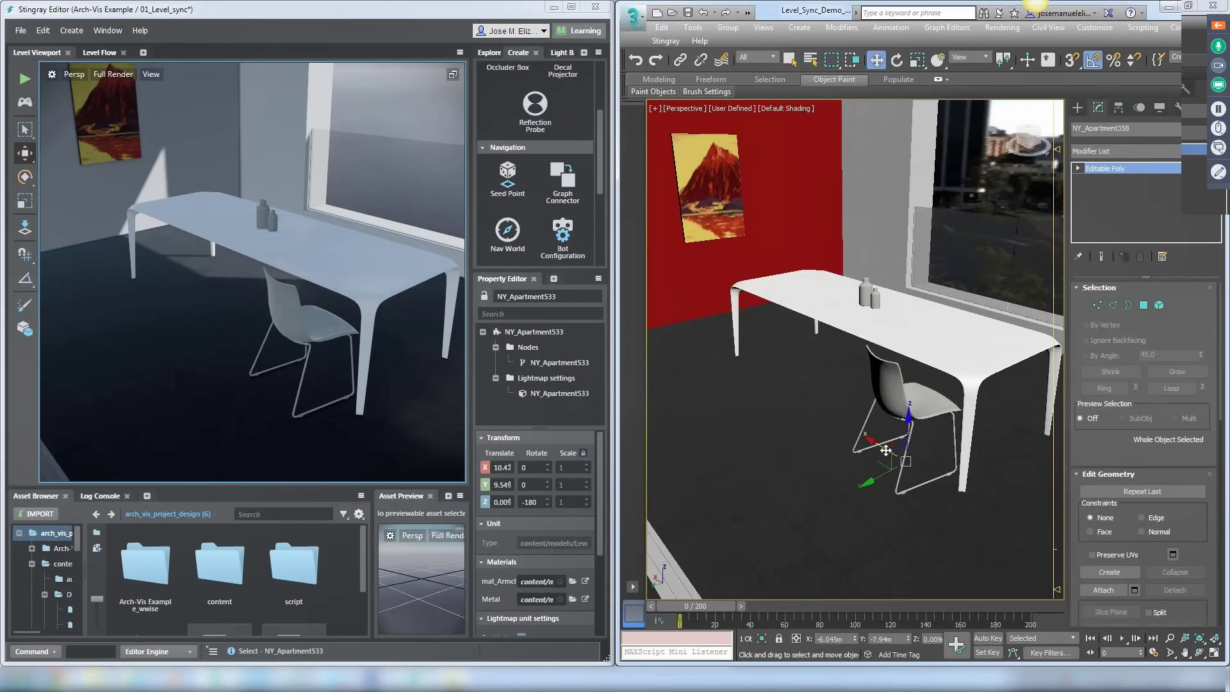
- Clone the white chair along both sides of the dining table and select all ten chairs
left_click_drag(885, 450, 797, 448, "shift")
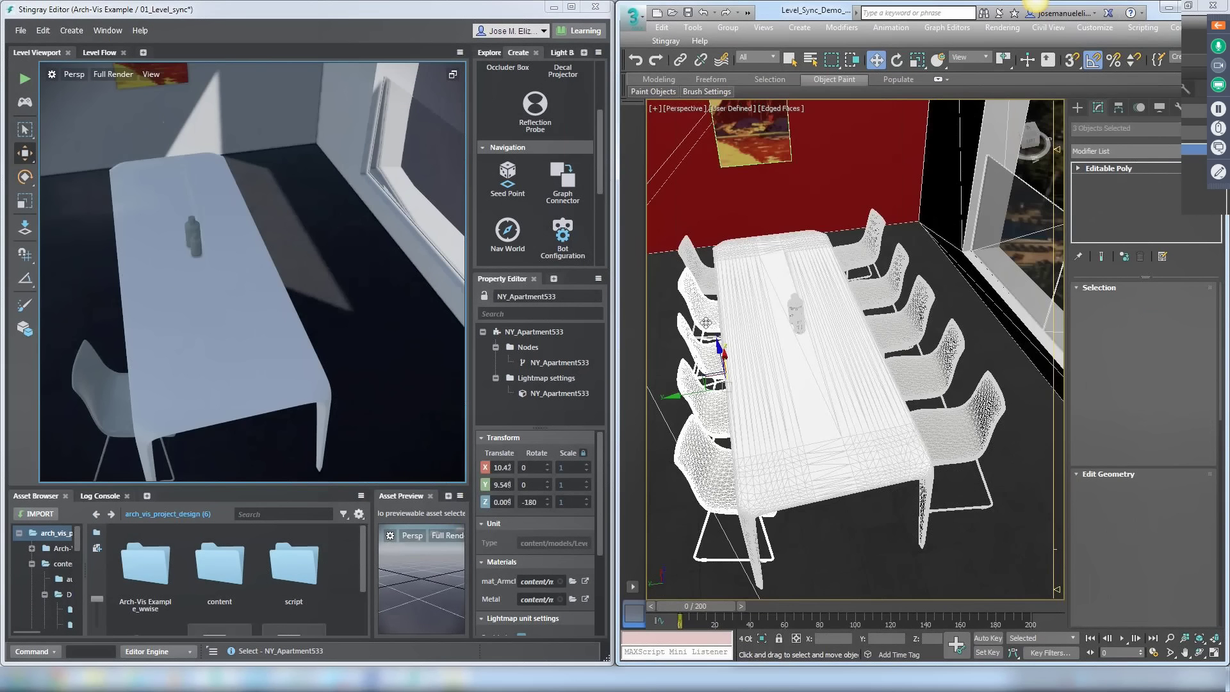
left_click(857, 264, "ctrl")
left_click(863, 463, "ctrl")
middle_click_drag(863, 463, 826, 449, "alt")
left_click(666, 40)
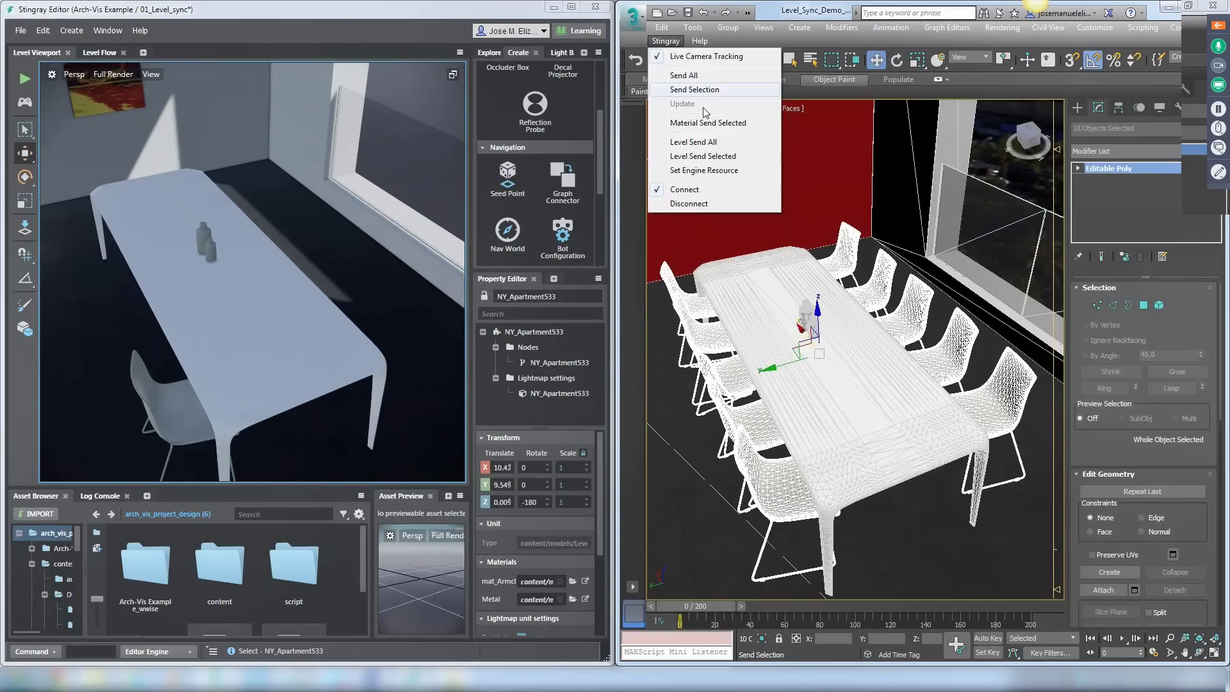
- Send the selected dining chairs from 3ds Max to the Stingray level with Level Send Selected
left_click(698, 157)
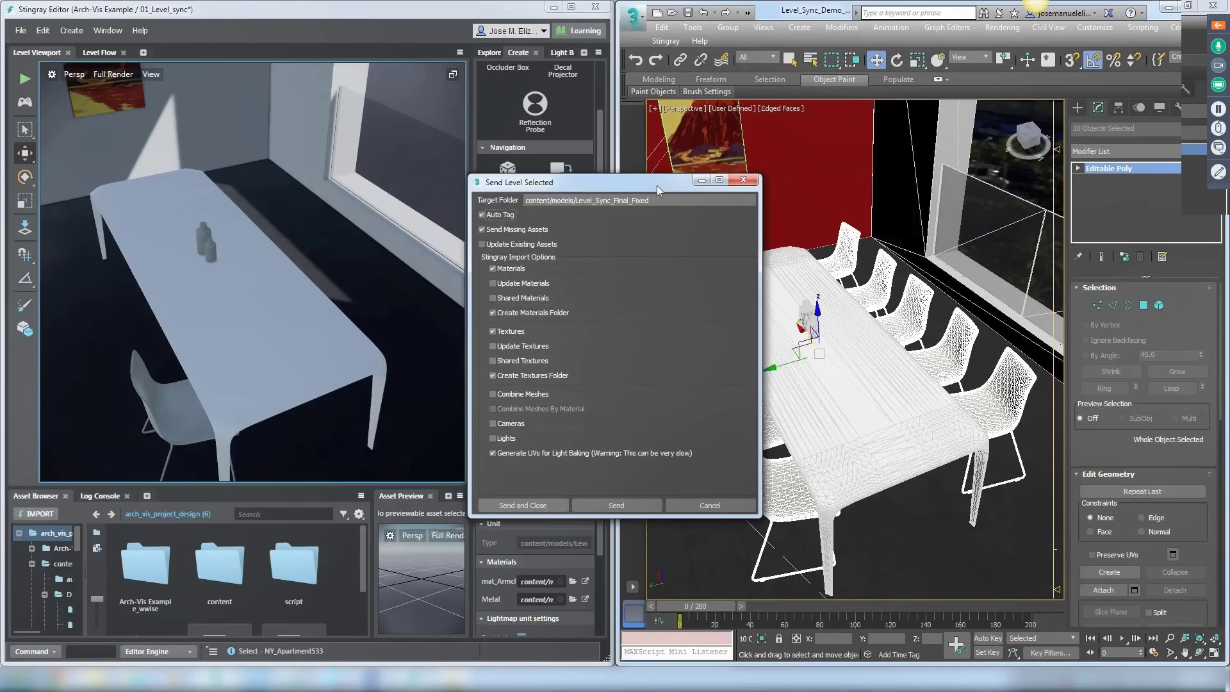
left_click_drag(682, 188, 994, 154)
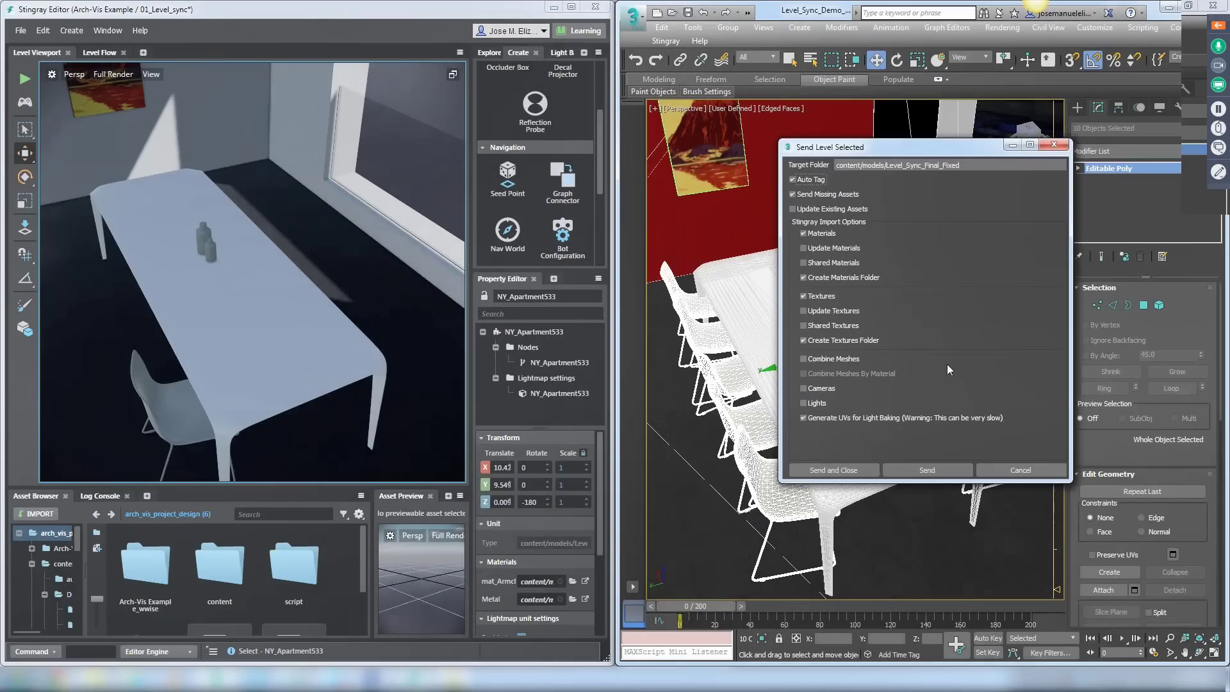
left_click_drag(505, 393, 465, 278, "alt")
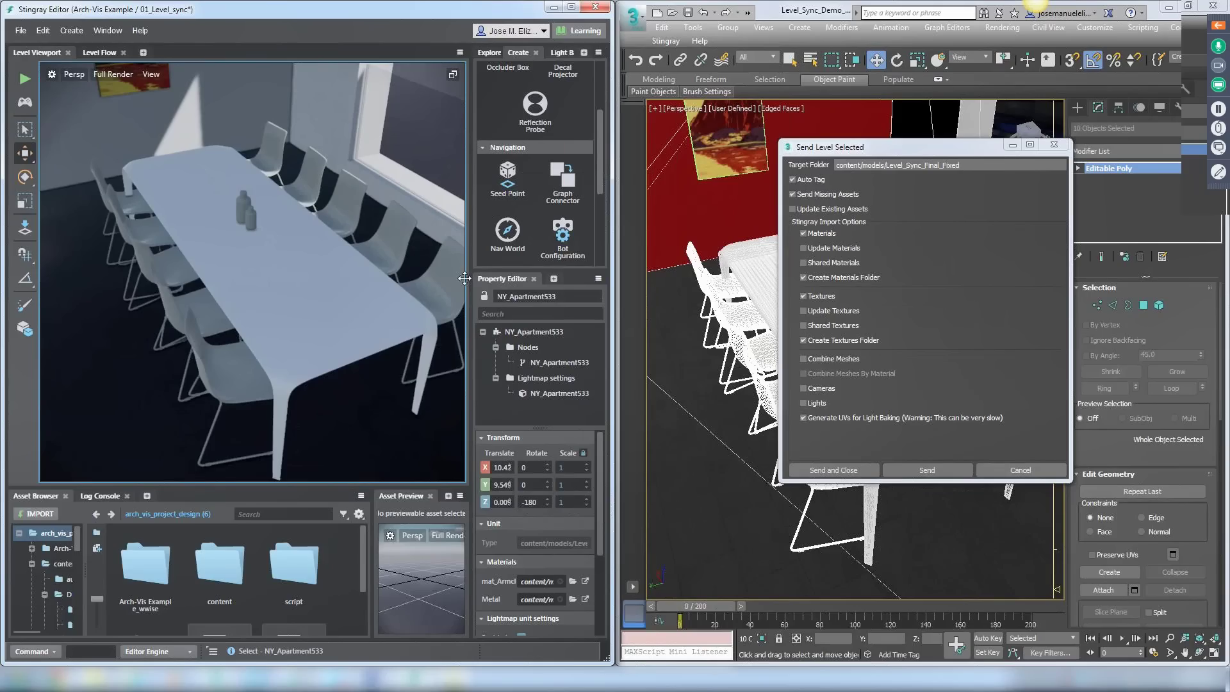
- Orbit the Stingray view around the table and select the sent chairs to check them
left_click_drag(464, 278, 212, 317, "alt")
left_click(298, 396)
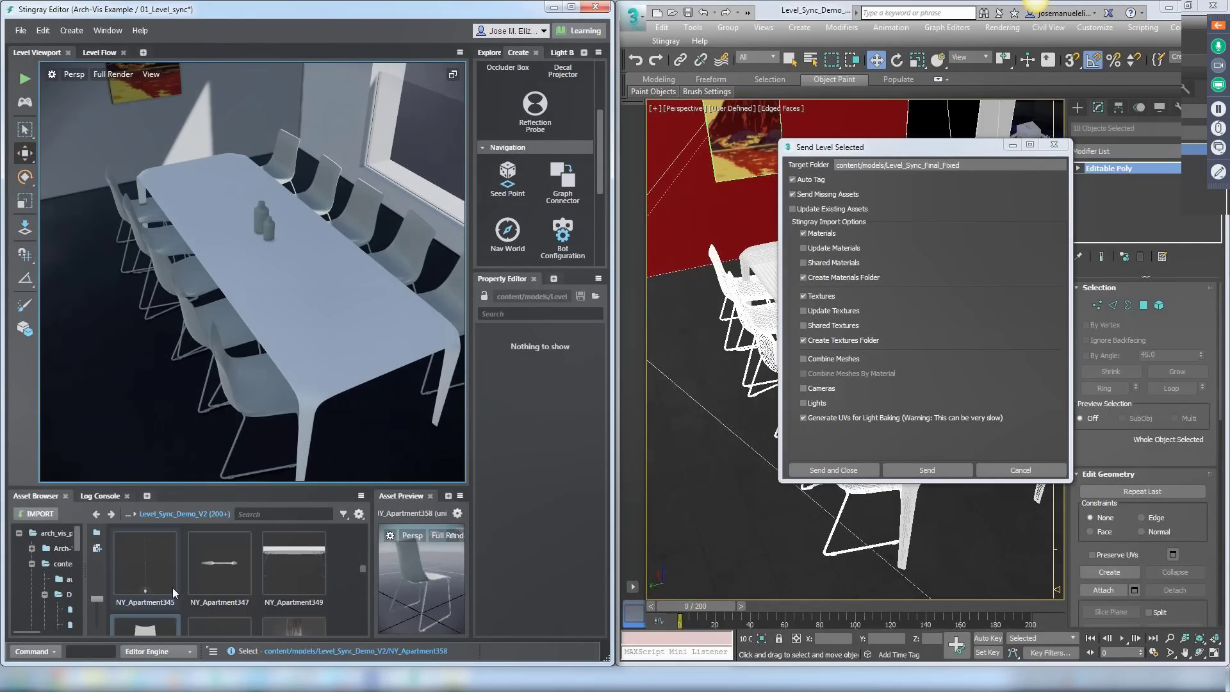
left_click(376, 198)
- Select a dining chair and its NY_Apartment358 asset in Stingray
left_click(404, 215)
left_click(405, 267)
left_click(146, 584)
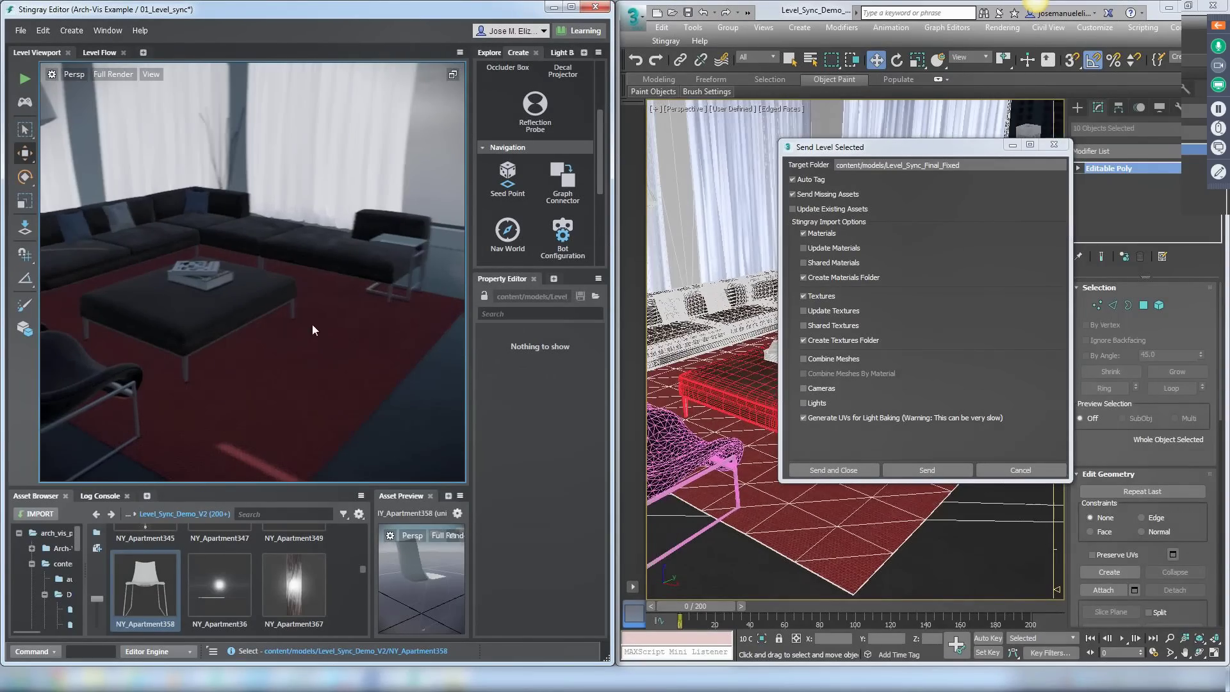
- Return the 3ds Max viewport to the living room through its quad menu
right_click(853, 398)
mouse_move(916, 373)
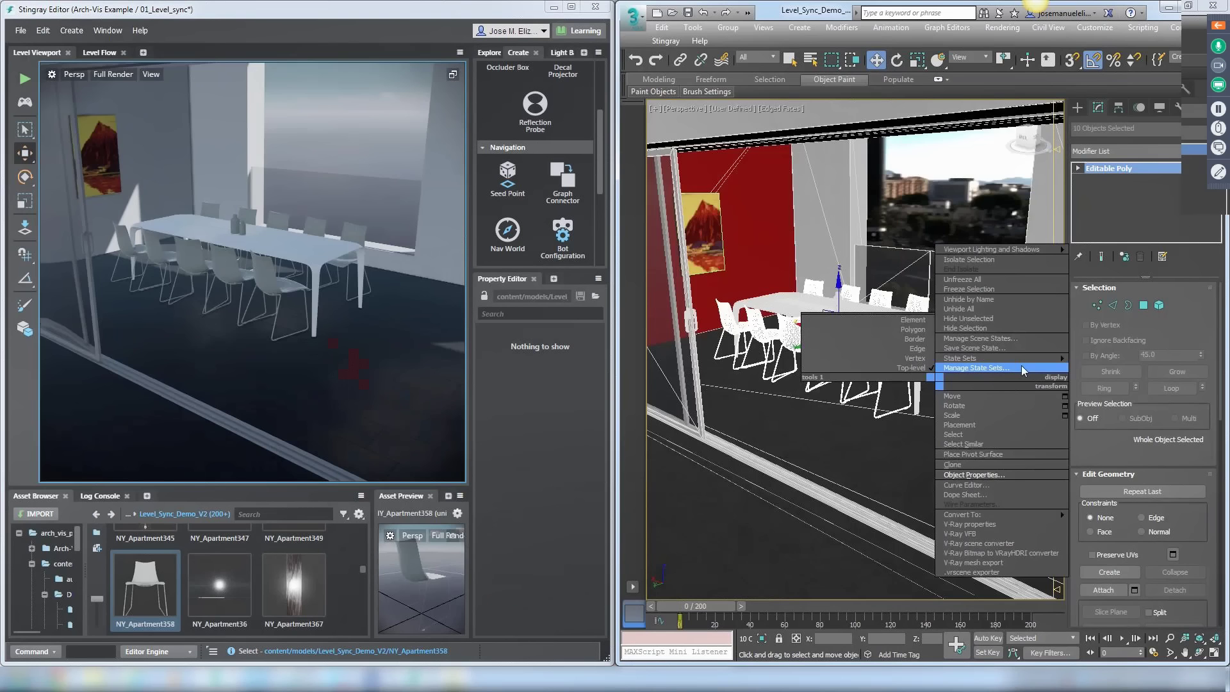
left_click(1021, 365)
left_click(1176, 27)
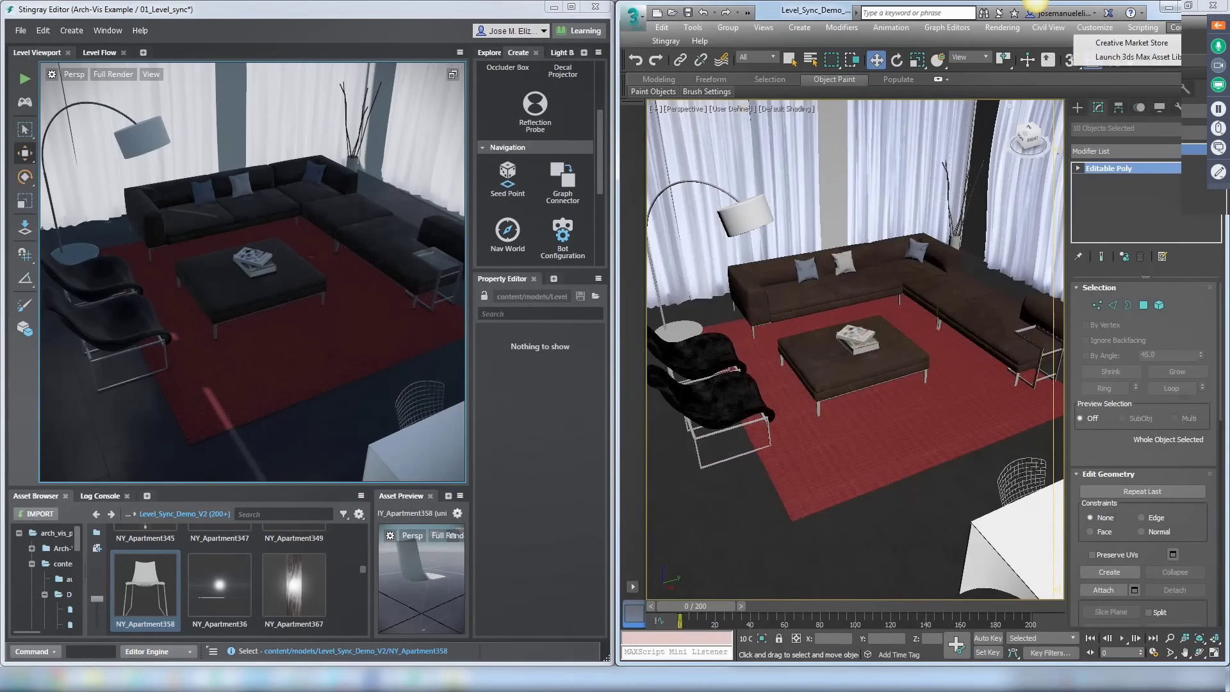
- Drag boombox.max from the Asset Library's Stingray_Office_furniture collection onto the ottoman
left_click(1138, 57)
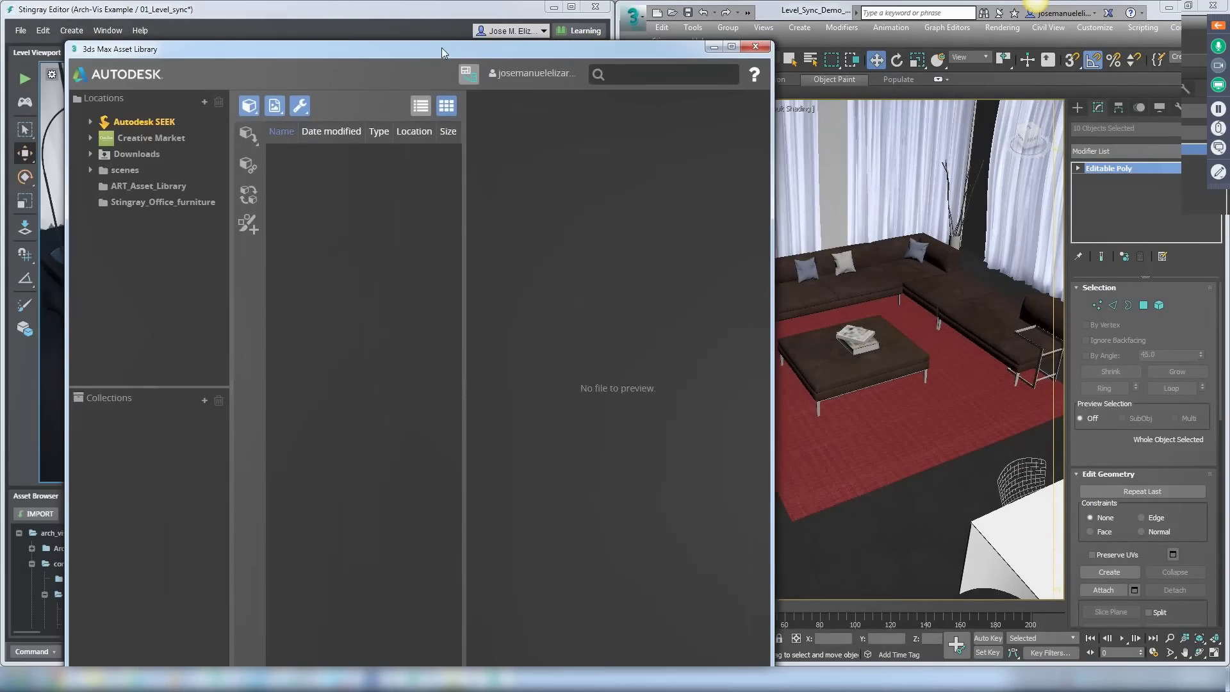
left_click(160, 200)
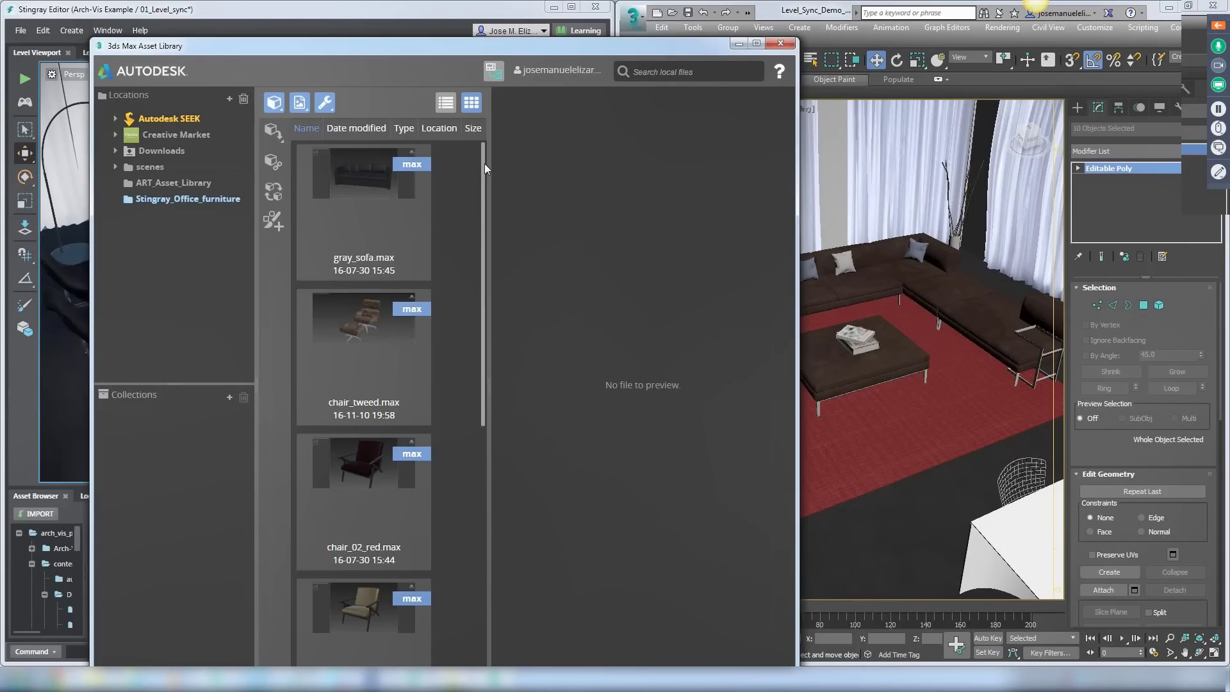
scroll(359, 452, "down", 5)
left_click(350, 436)
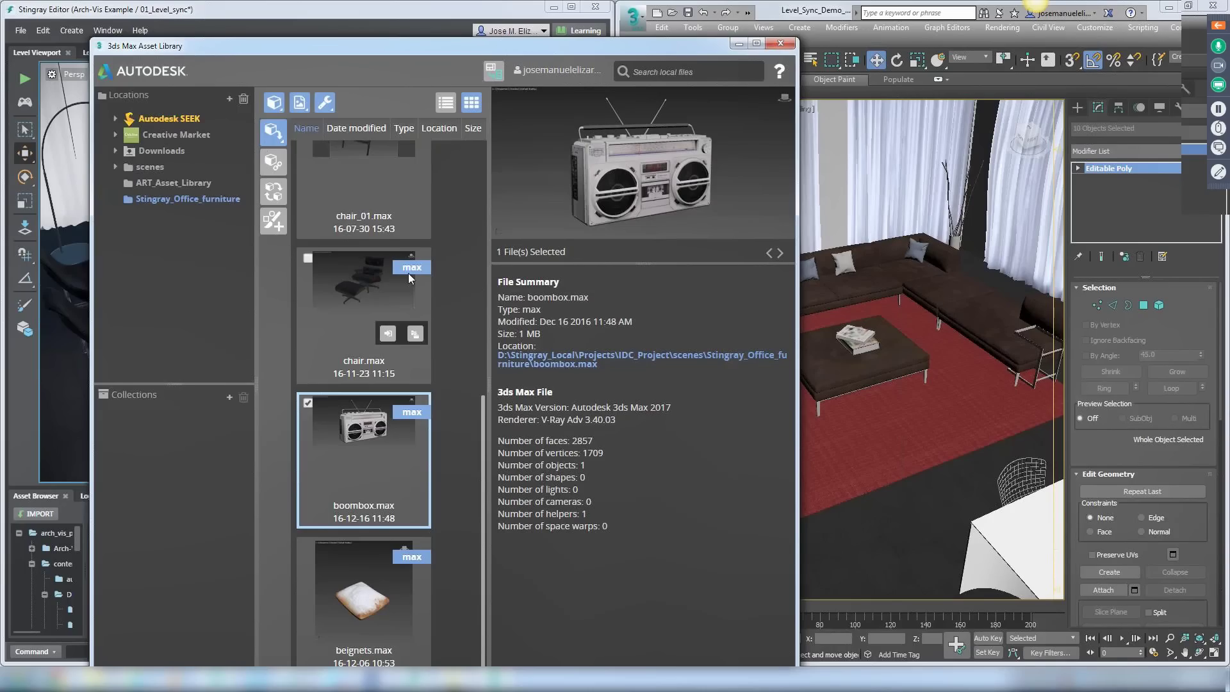
left_click_drag(428, 46, 216, 32)
left_click_drag(150, 423, 820, 351)
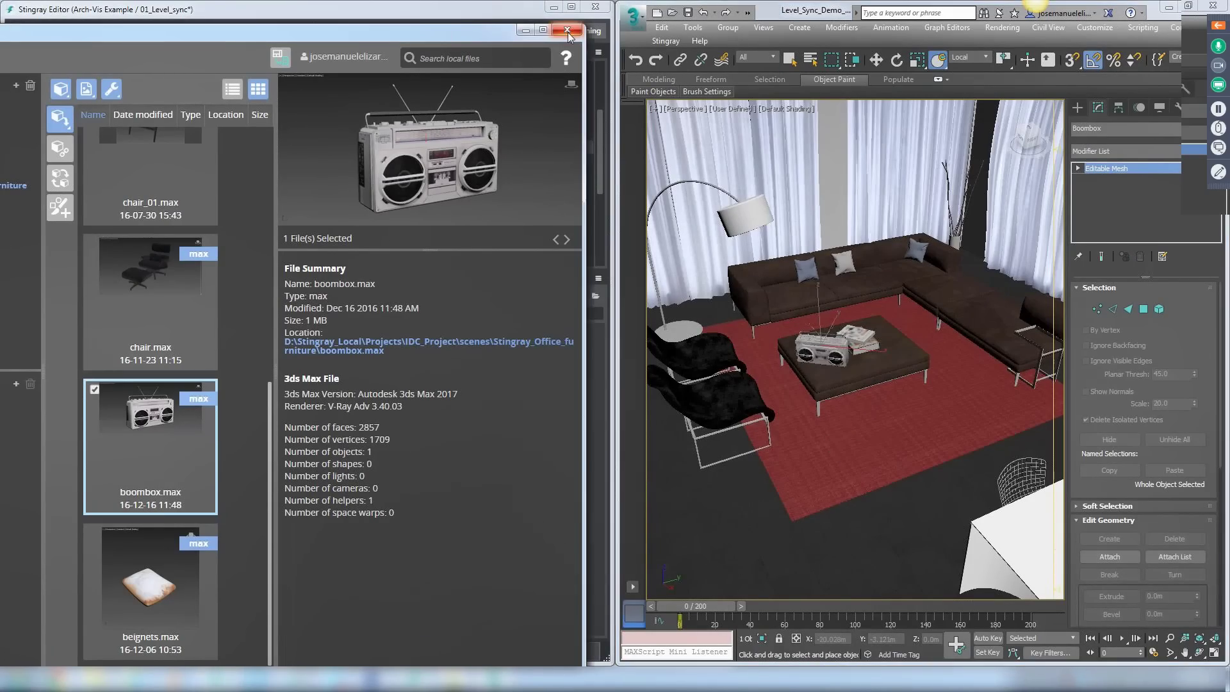
- Send the boombox from 3ds Max to the Stingray level with Level Send Selected
left_click(557, 9)
scroll(828, 373, "up", 5)
scroll(828, 373, "up", 2)
scroll(828, 374, "down", 3)
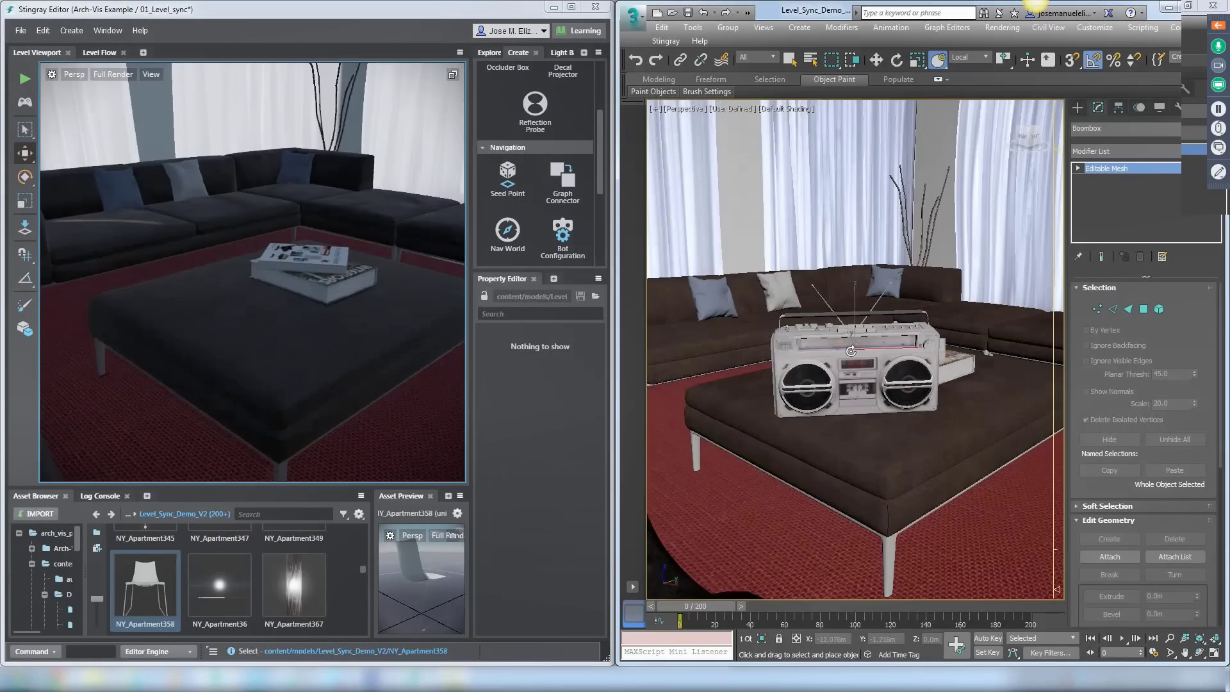
middle_click_drag(828, 374, 801, 359, "alt")
left_click(667, 41)
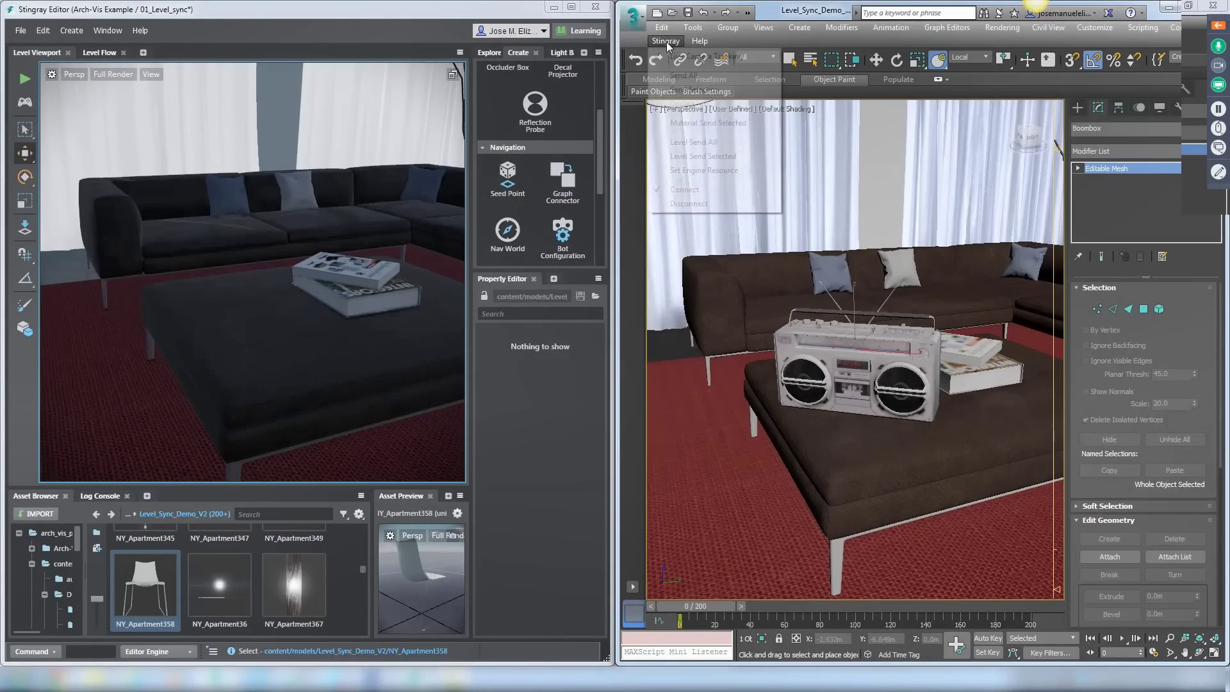
left_click(713, 91)
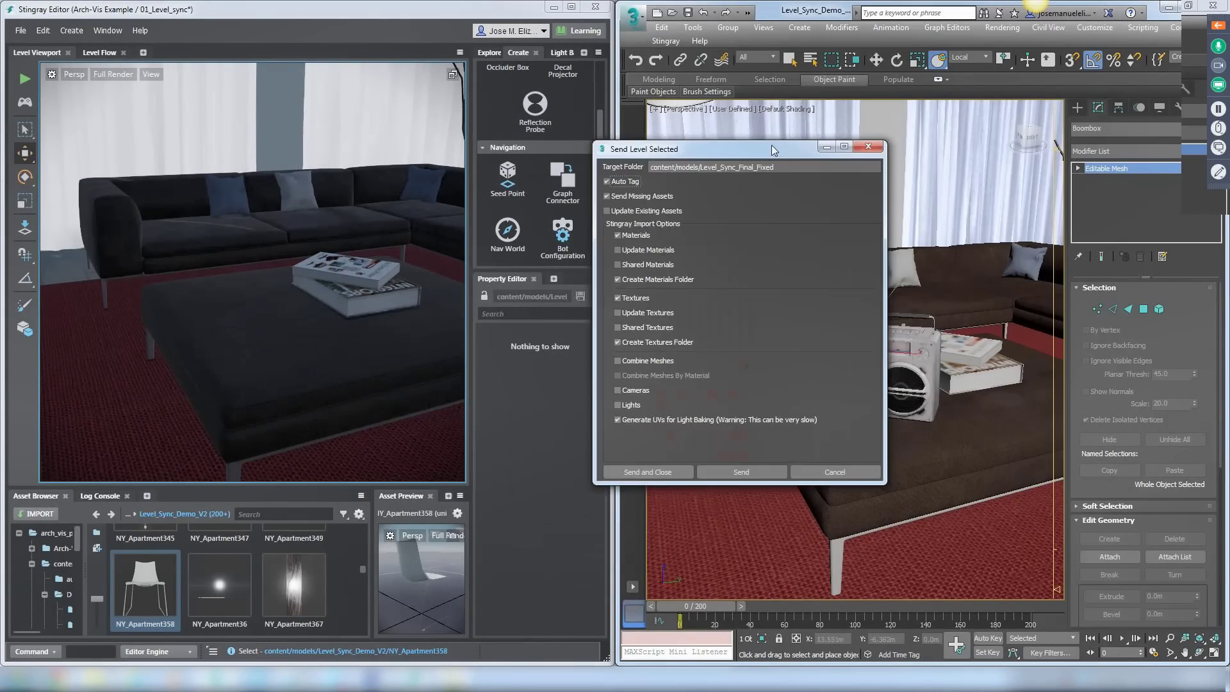
left_click_drag(774, 149, 836, 129)
left_click(804, 452)
left_click(927, 127)
- Select the boombox in Stingray, maximize the editor and inspect its BB1 material
middle_click_drag(812, 307, 790, 306)
scroll(790, 306, "down", 5)
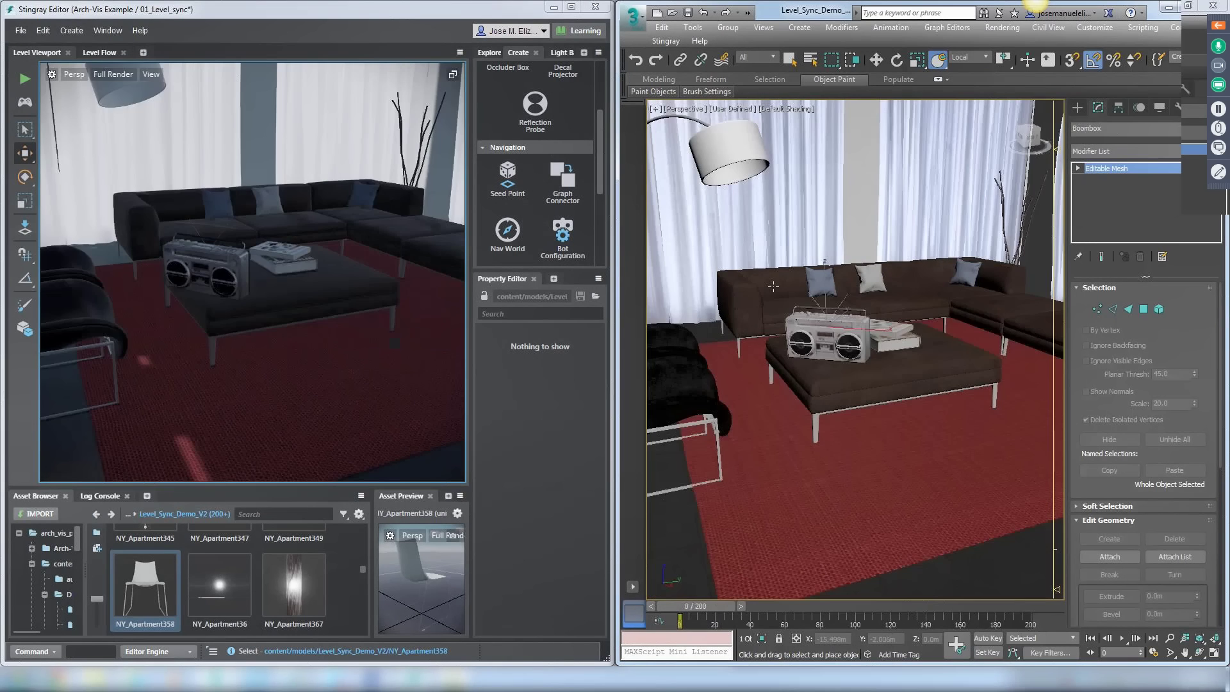
scroll(783, 308, "up", 7)
left_click(270, 322)
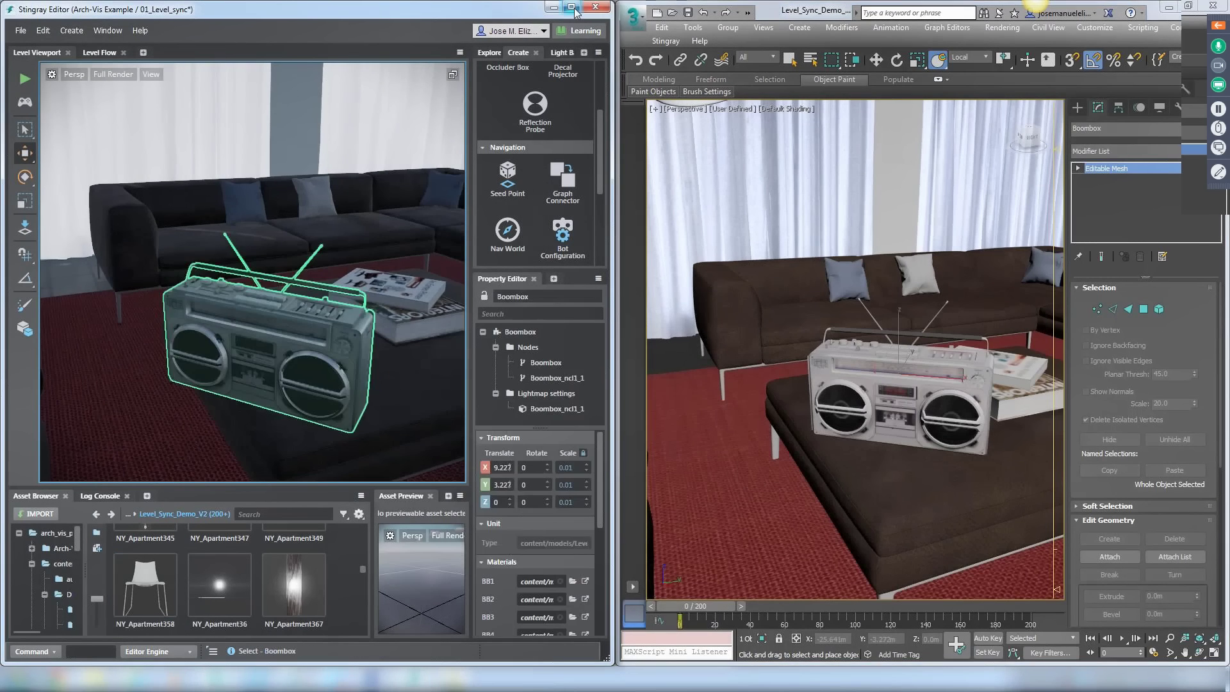
left_click(571, 8)
scroll(1010, 558, "down", 2)
left_click(1205, 518)
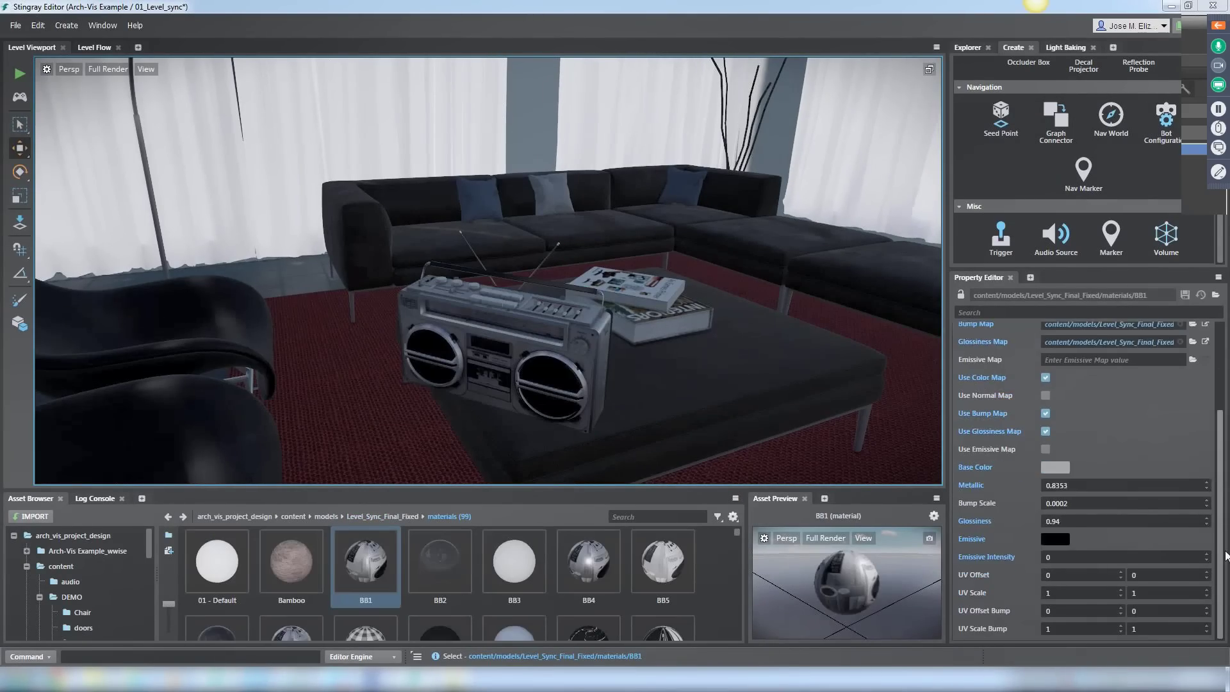
- Check BB1's Parent Resource path and turn on its Use Bump Map option
left_click_drag(1182, 368, 1152, 368)
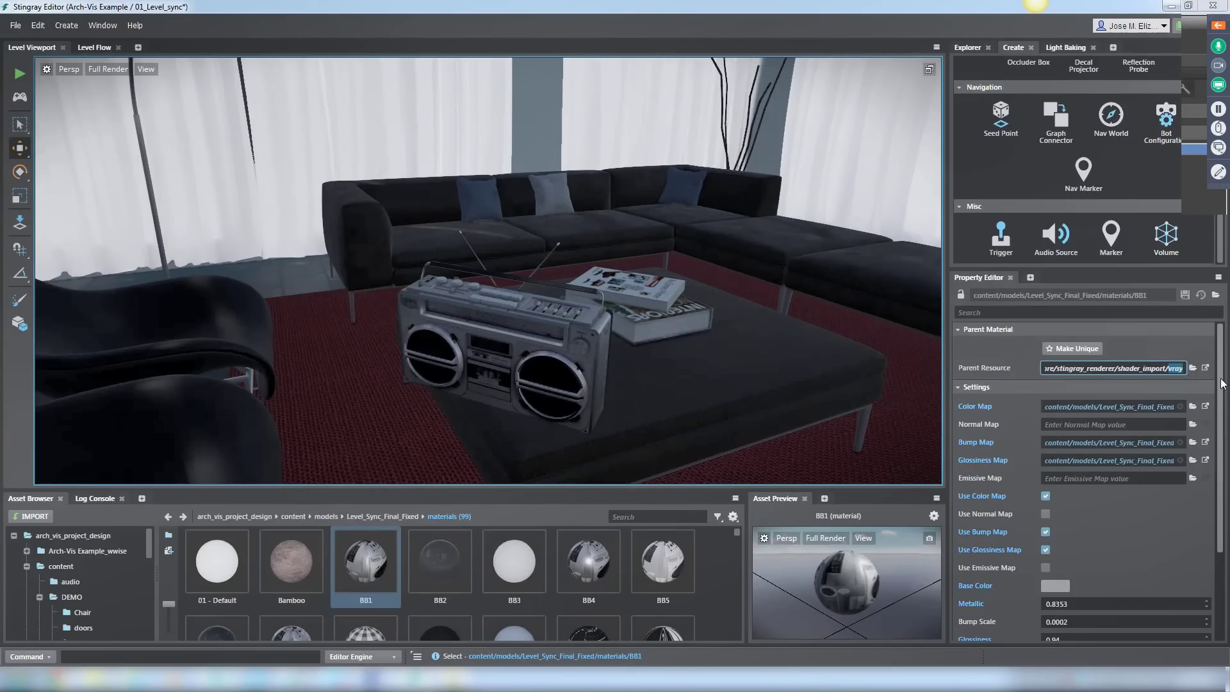
scroll(1226, 450, "down", 2)
scroll(1226, 451, "up", 1)
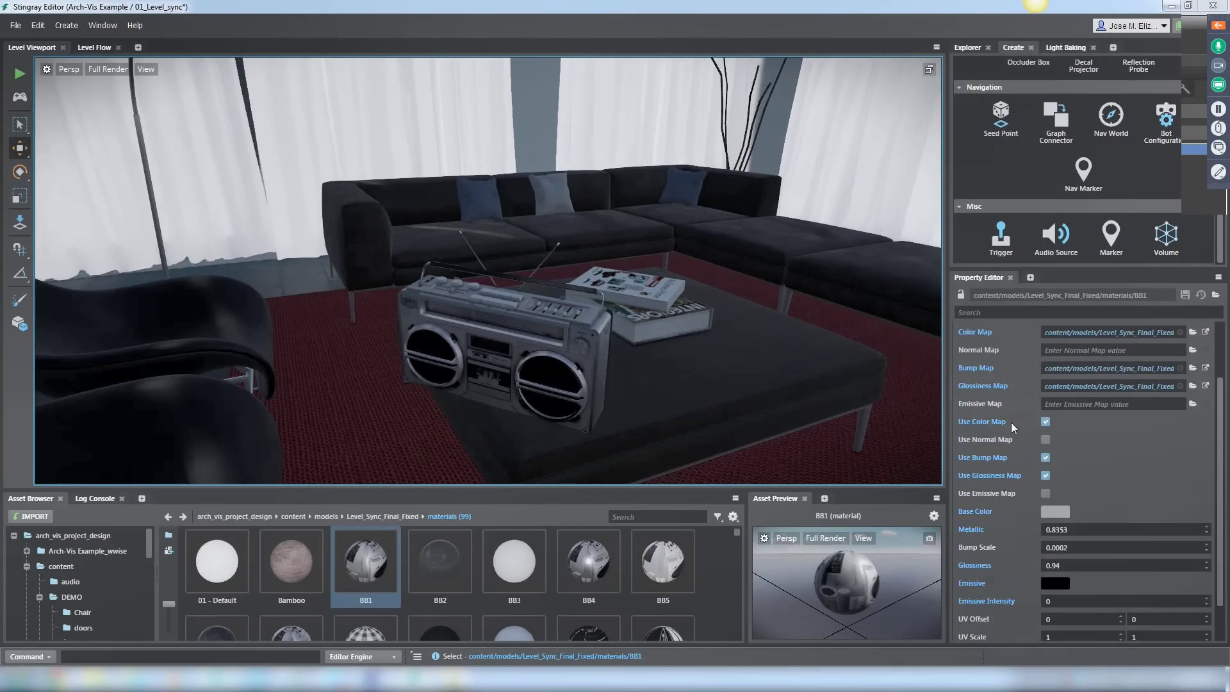
left_click(1045, 458)
left_click(1045, 458)
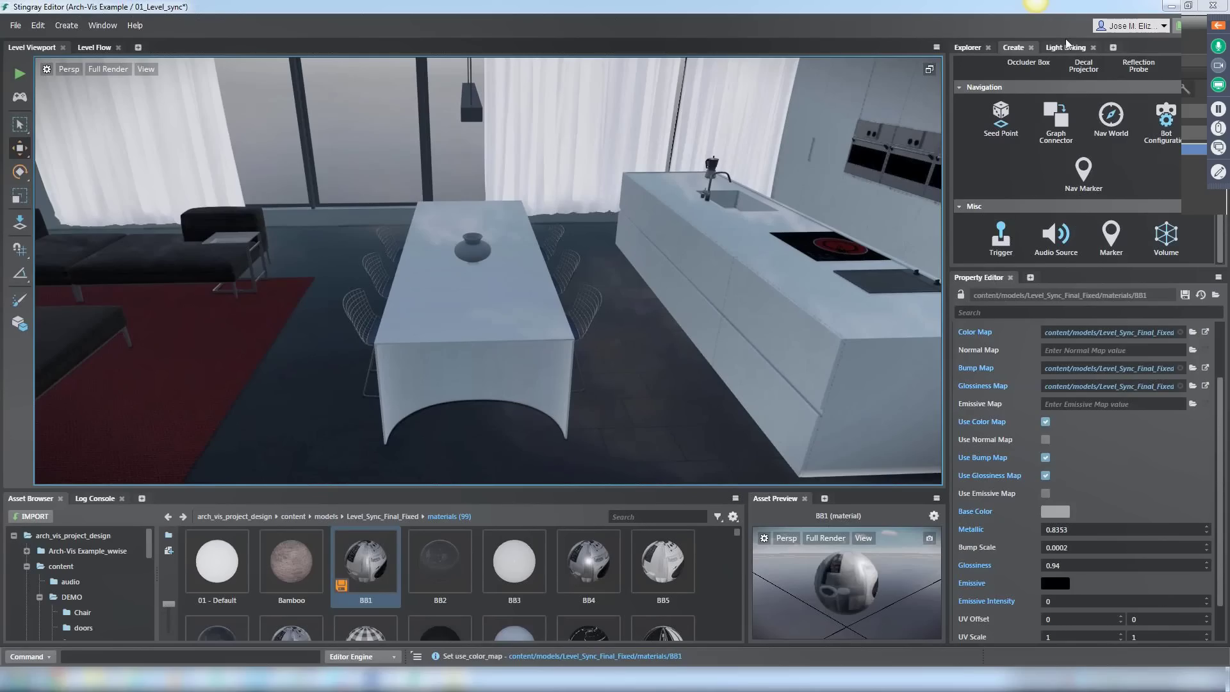
left_click(1066, 40)
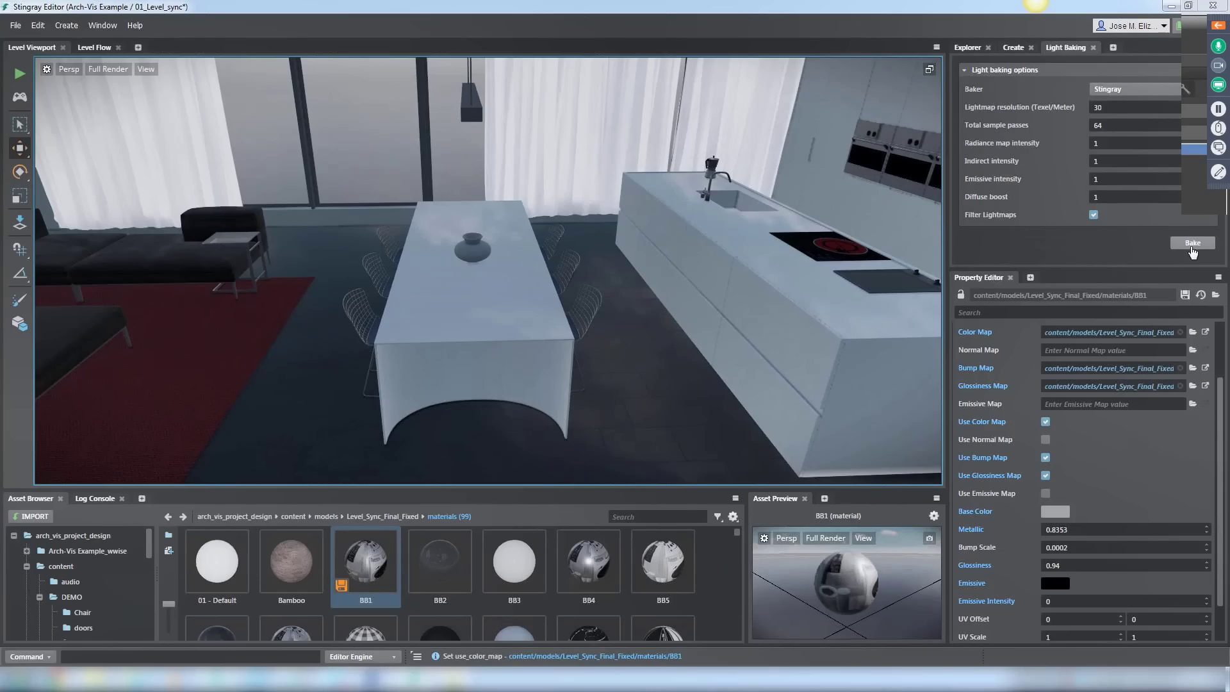
- Start the progressive lightmap bake from the Light Baking panel
left_click(1193, 247)
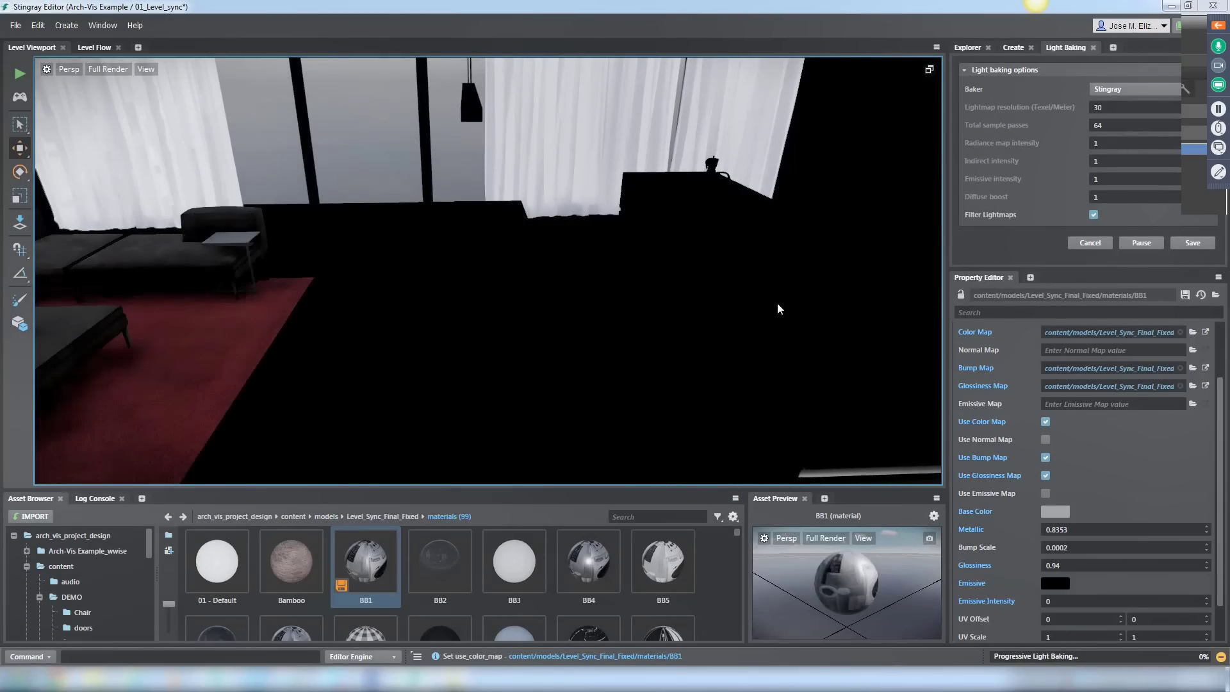
- Turn toward the sofa and rug and switch the viewport to Lighting > Lightmap Texels
left_click_drag(778, 310, 651, 304, "alt")
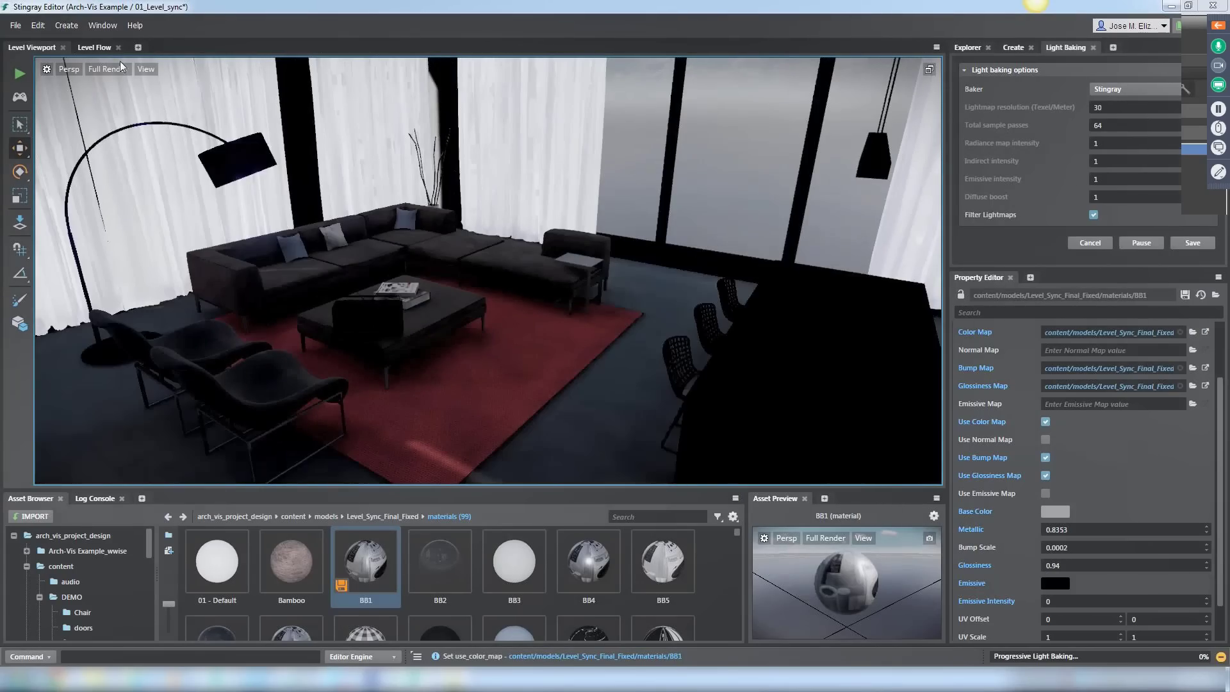
left_click(113, 69)
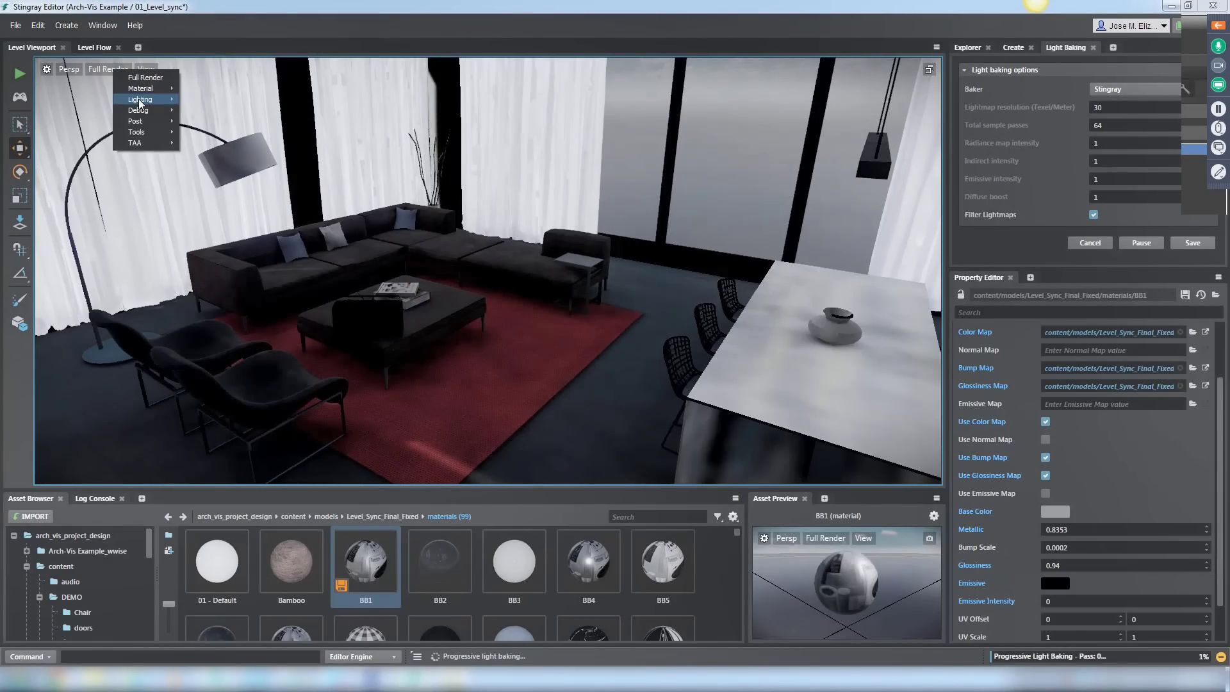
mouse_move(138, 99)
left_click(216, 156)
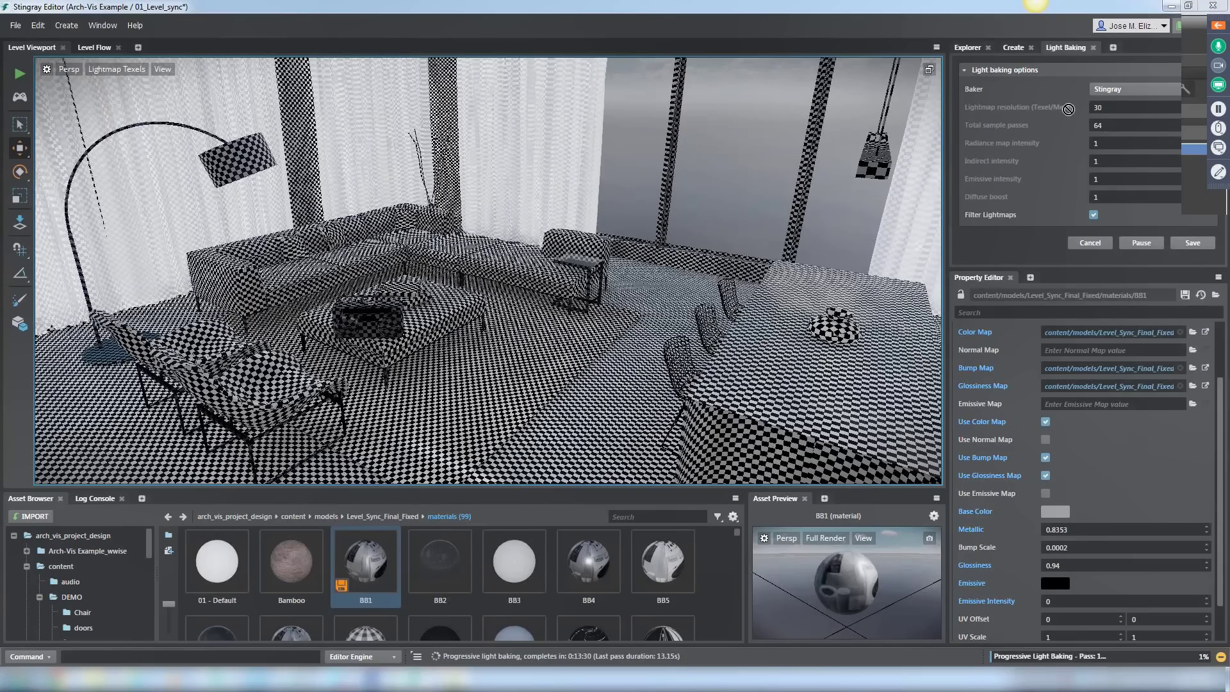
- Set the boombox's lightmap Resolution Multiplier to 2 and rebake the lighting
left_click(1137, 110)
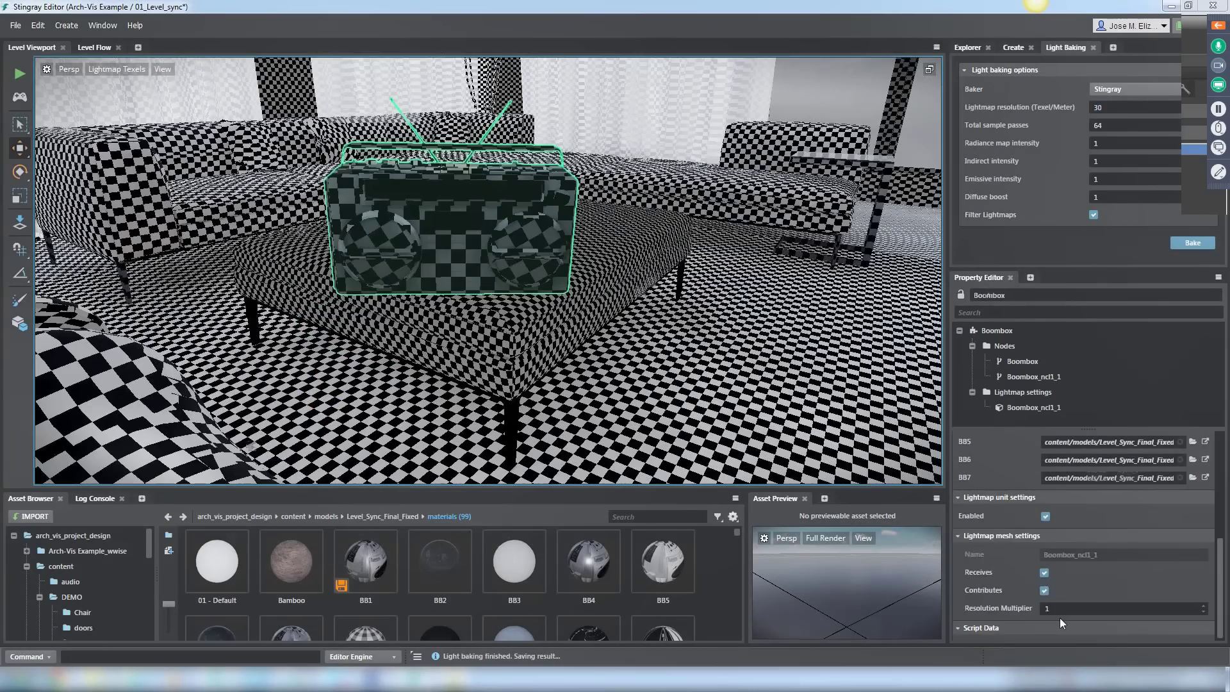
double_click(1046, 607)
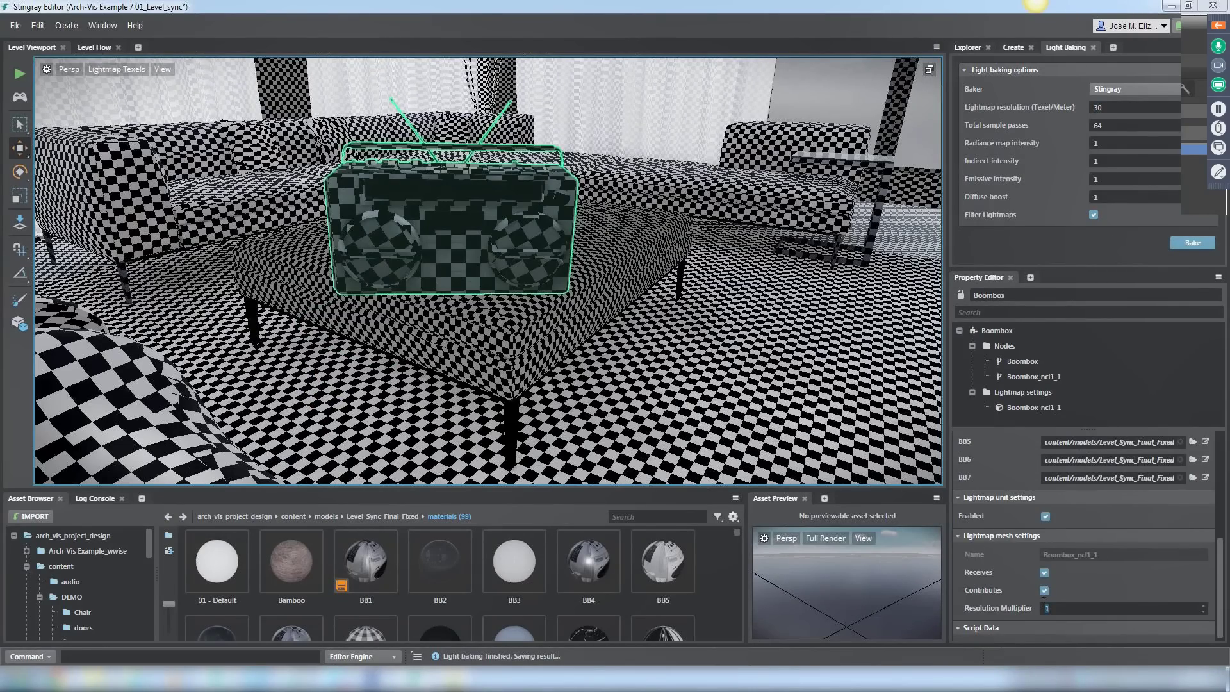
type("2")
left_click(1192, 243)
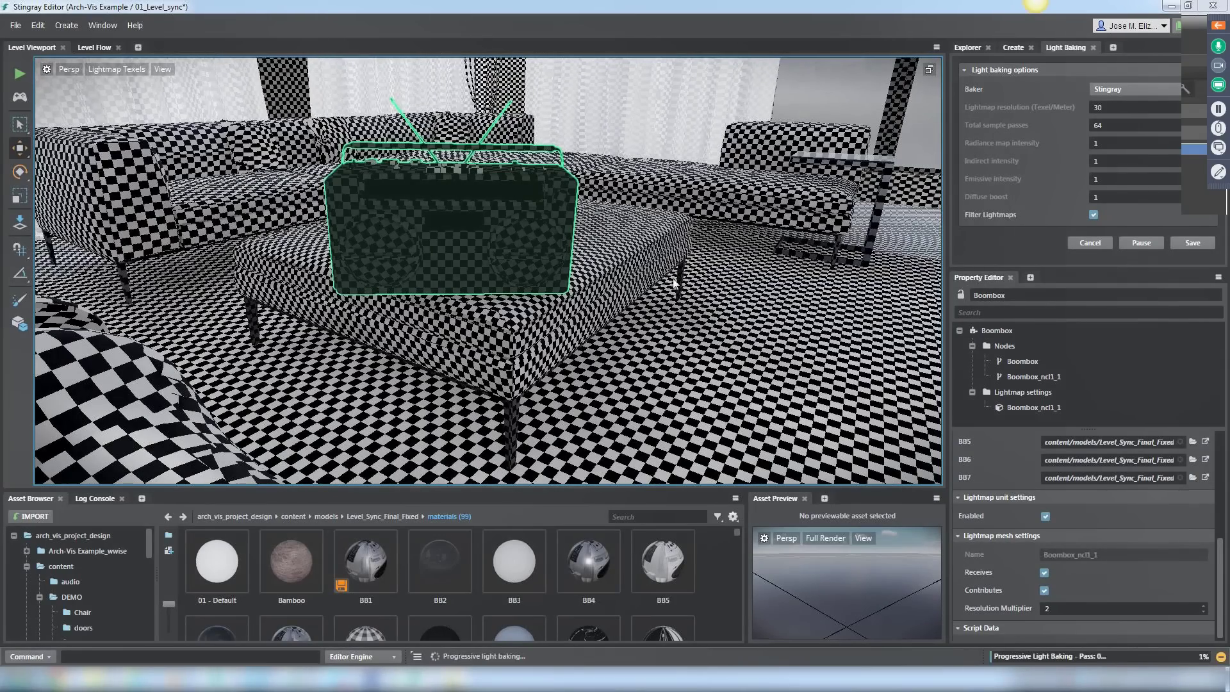
left_click(120, 69)
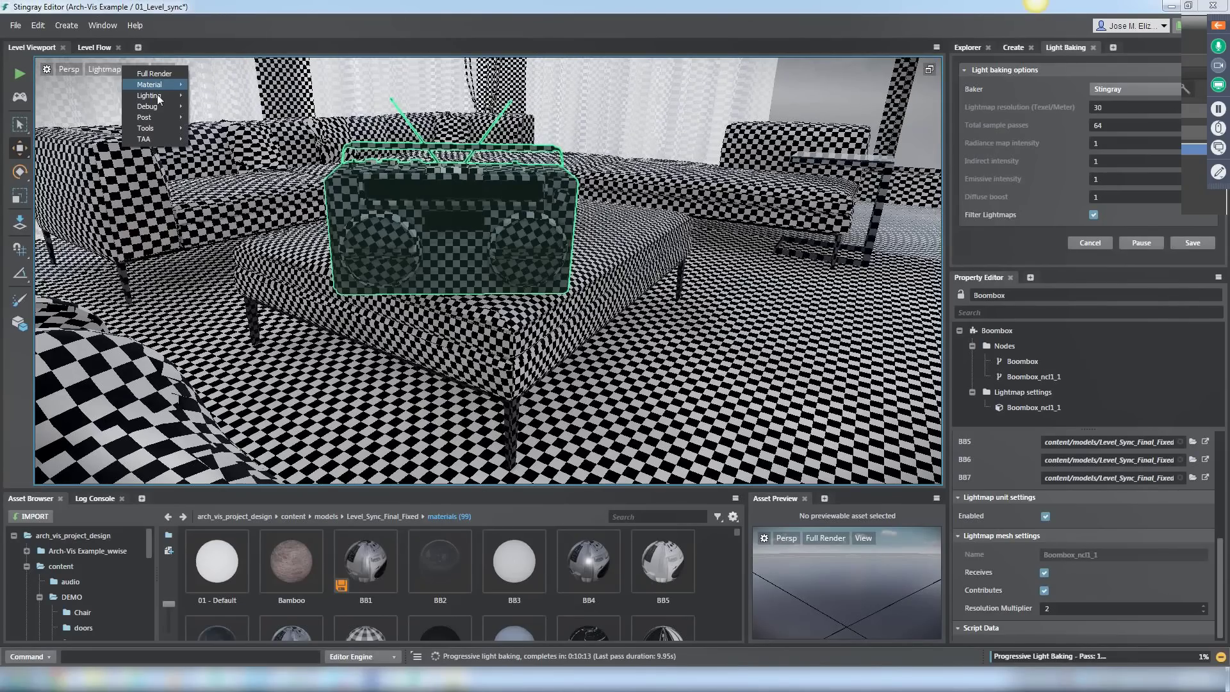
- Switch the viewport to Diffuse Ambient lighting, look around, and cancel the running bake
mouse_move(154, 95)
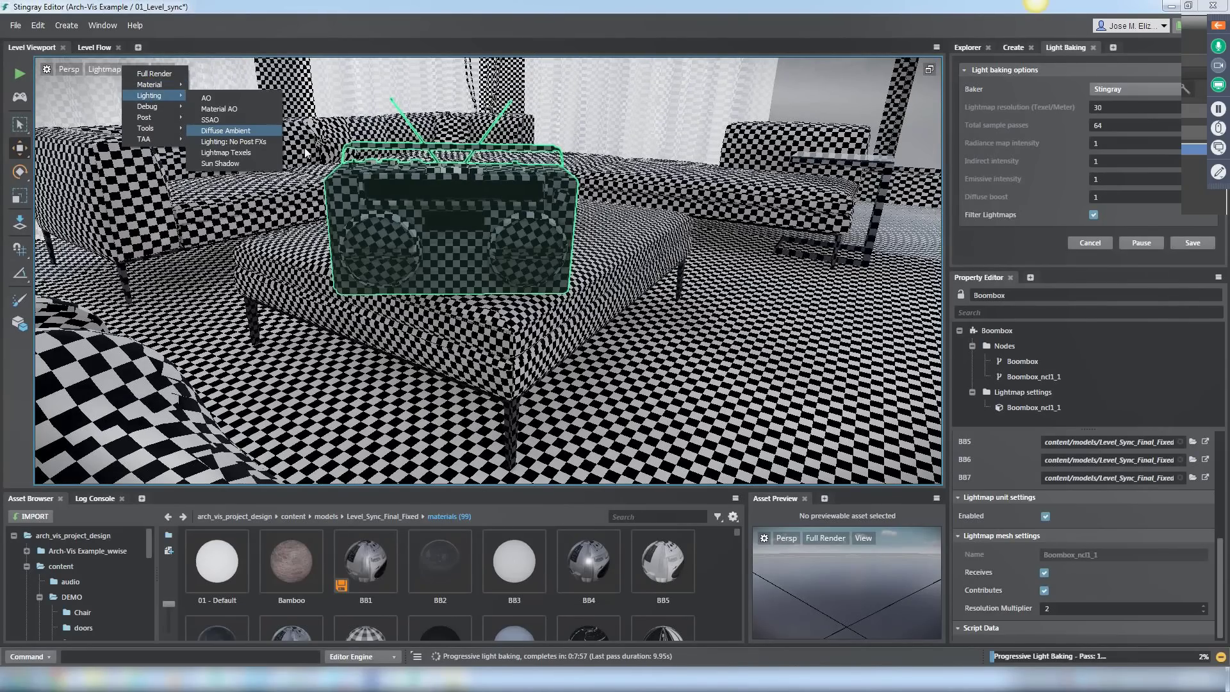
left_click(485, 196)
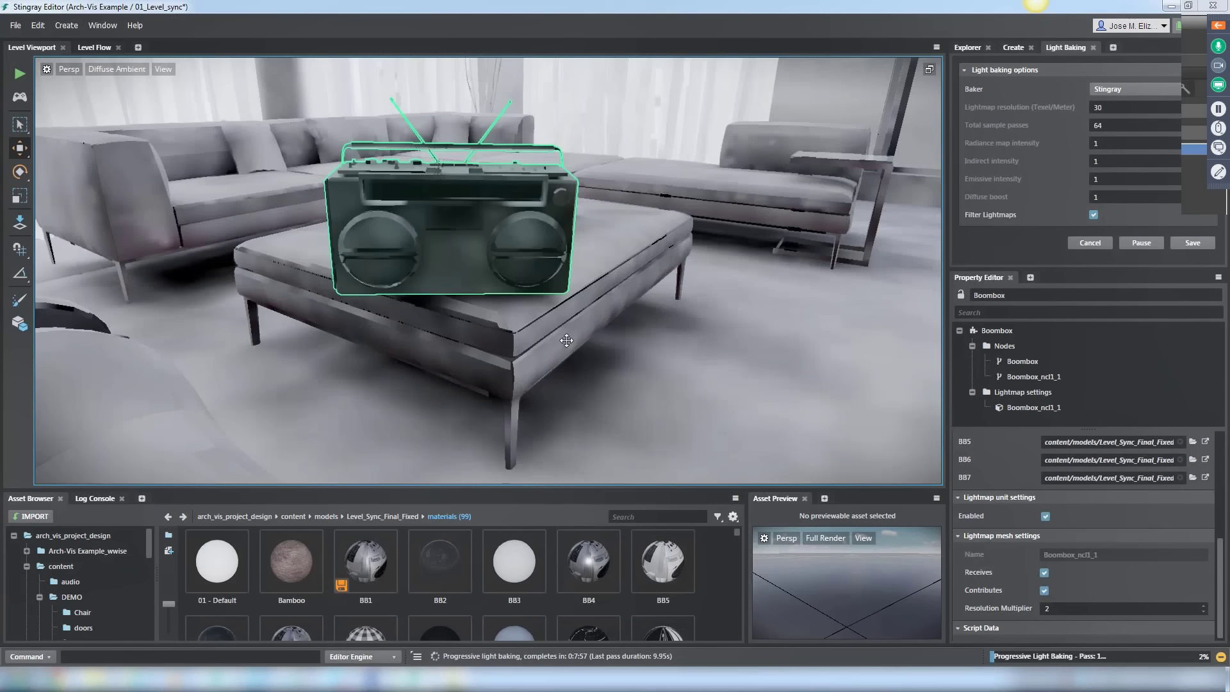
left_click_drag(498, 198, 586, 340, "alt")
right_click_drag(586, 339, 833, 345)
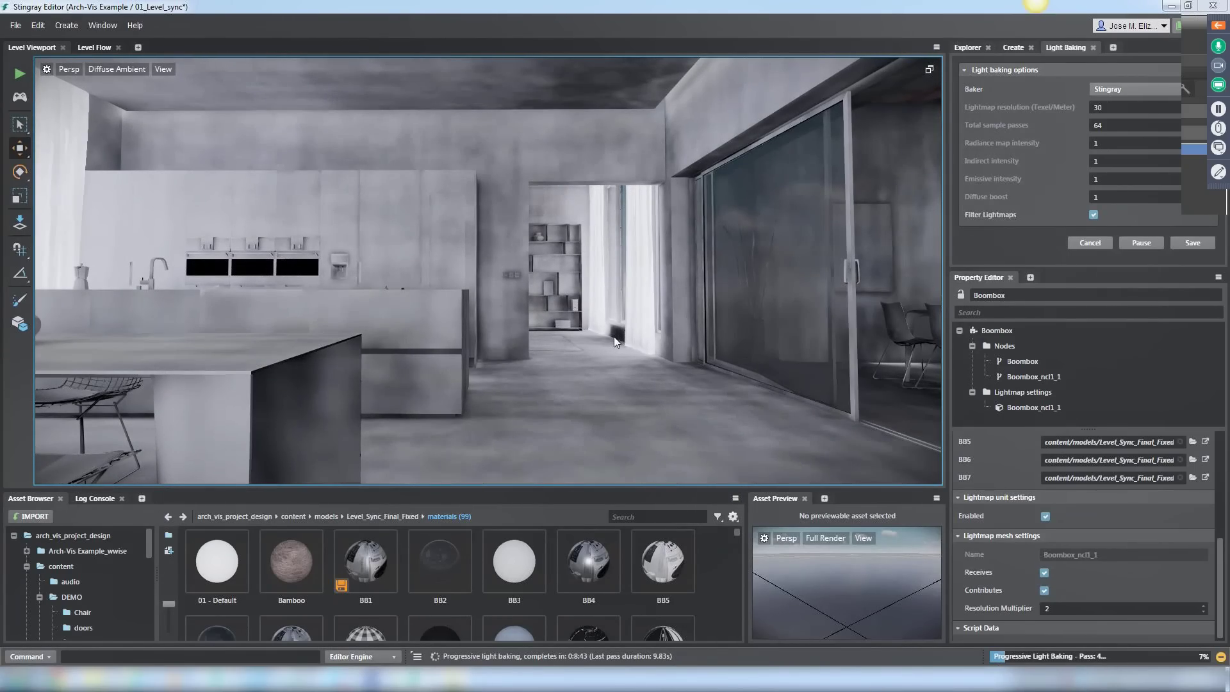
left_click(1091, 244)
left_click(16, 27)
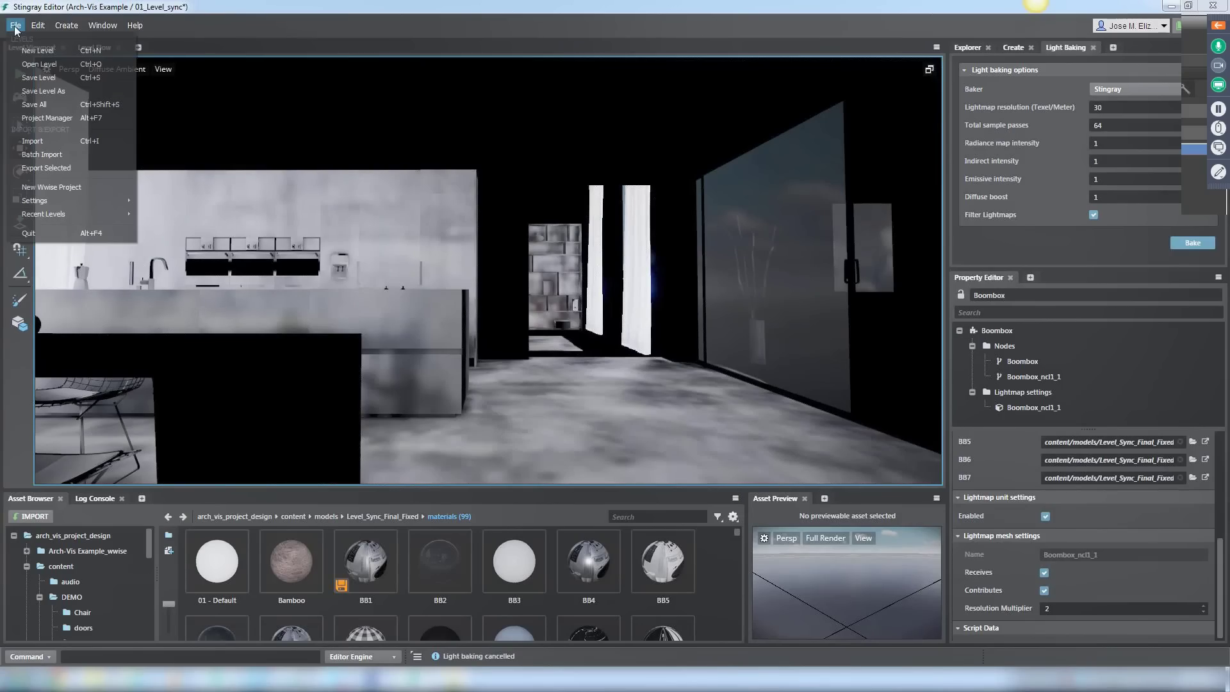
- Open the 02_light_bake level without saving changes to the current level
left_click(39, 64)
left_click(762, 378)
left_click(432, 214)
left_click(513, 376)
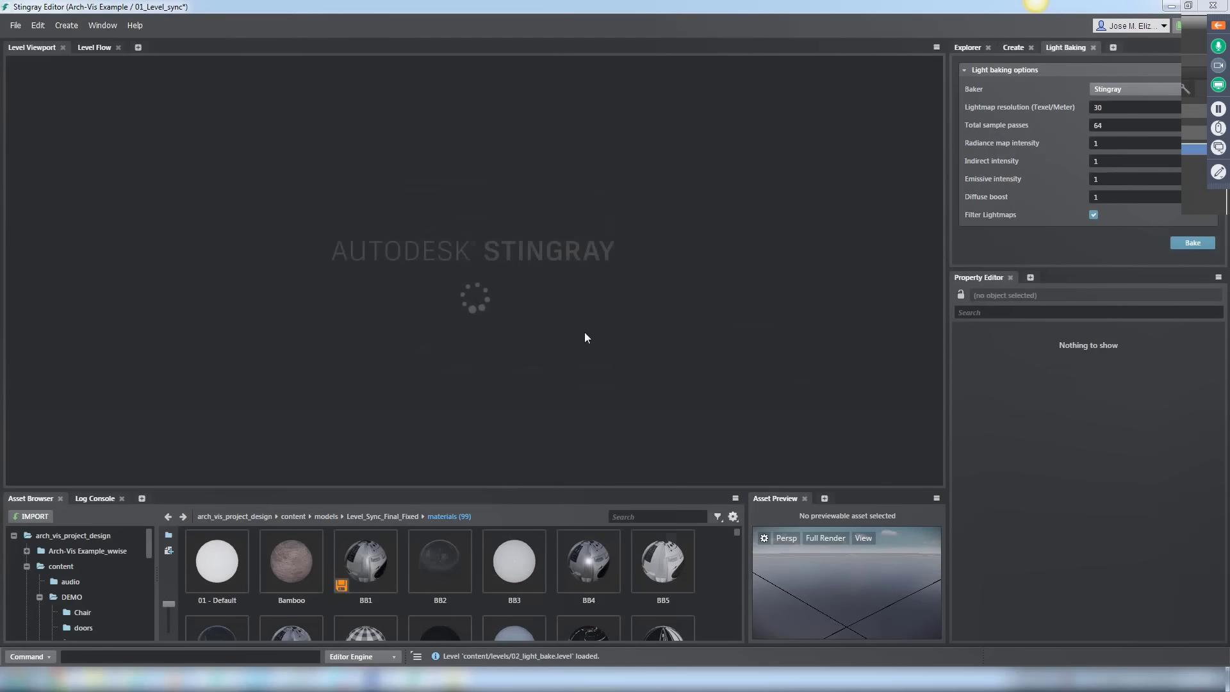
right_click_drag(551, 410, 409, 206)
- Set the viewport to Full Render and move into the room toward the table
left_click(117, 69)
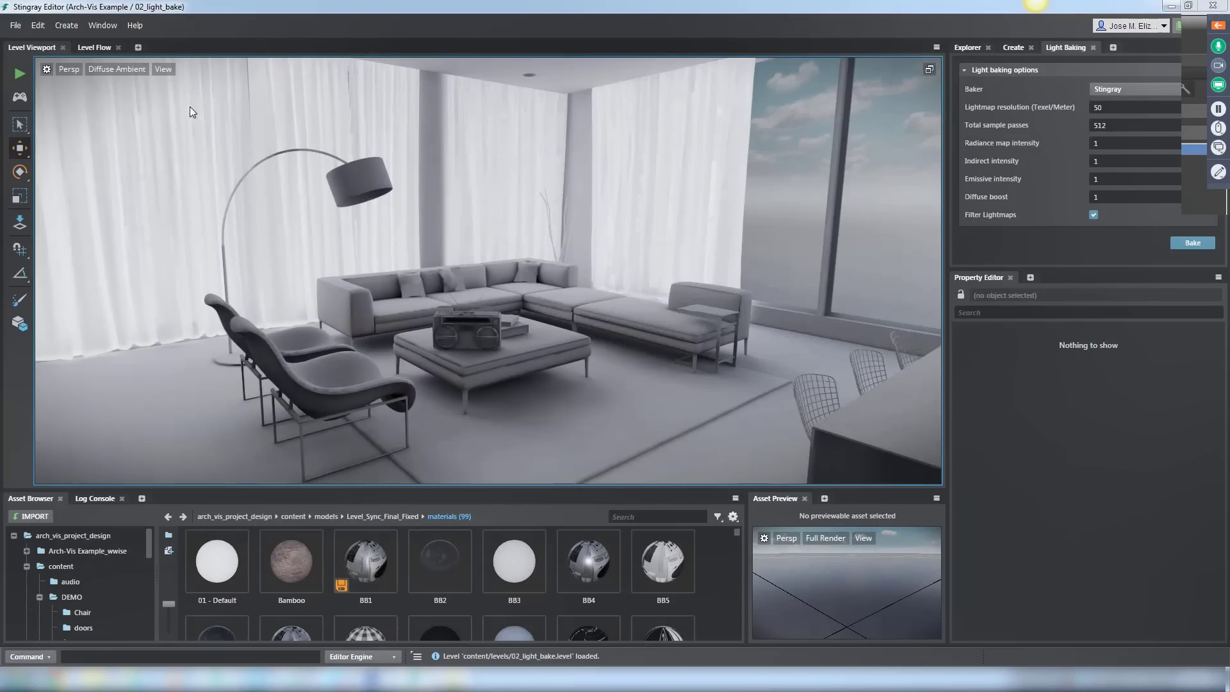
left_click(190, 106)
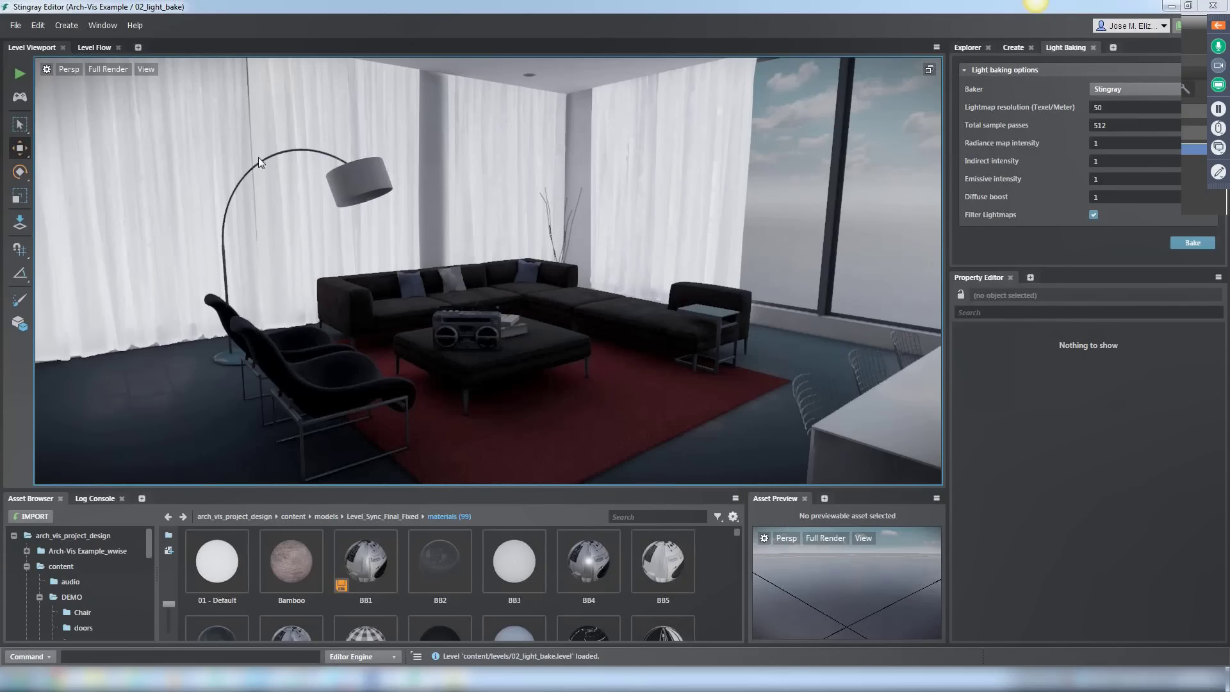
right_click_drag(476, 414, 641, 269)
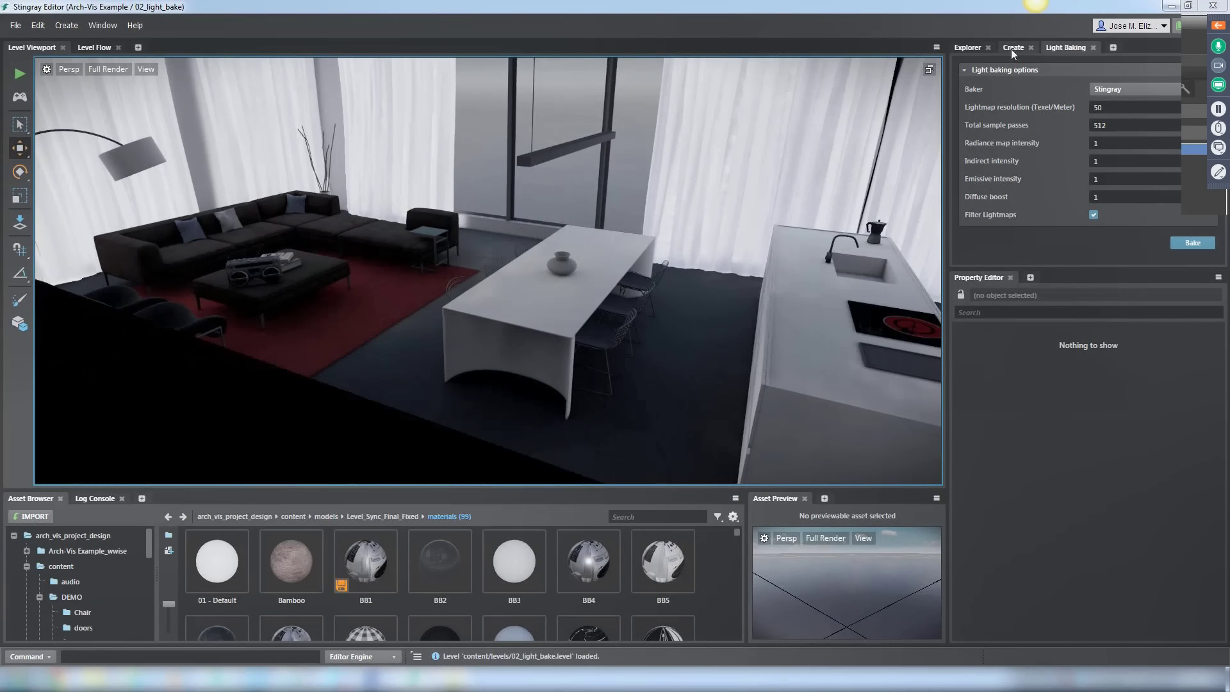
- Place a reflection probe on the living-room rug from the Create tab's Rendering entities
left_click(1011, 48)
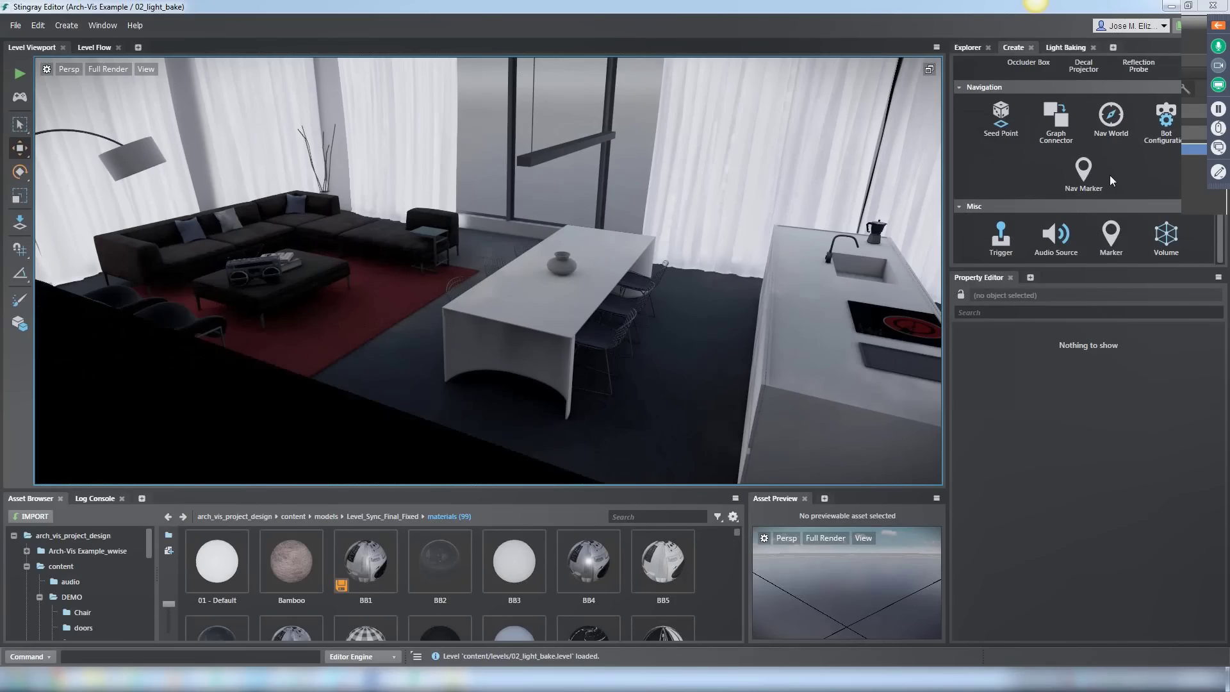
scroll(1108, 176, "up", 3)
left_click(1136, 159)
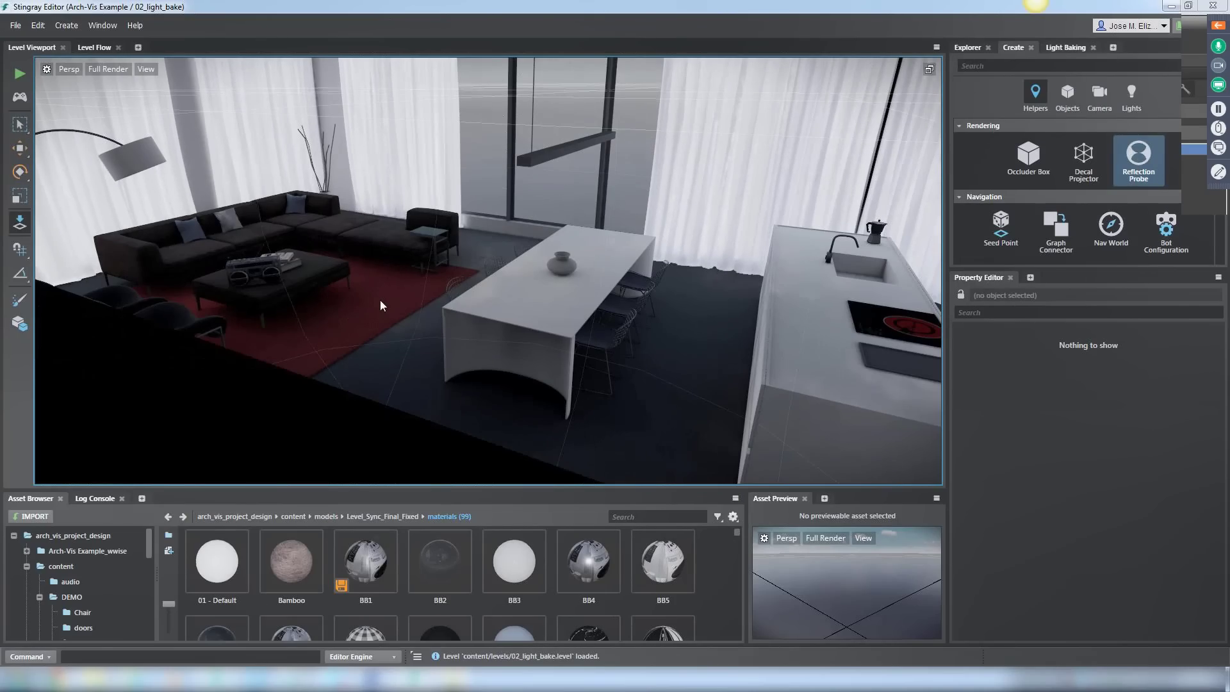
scroll(397, 285, "up", 3)
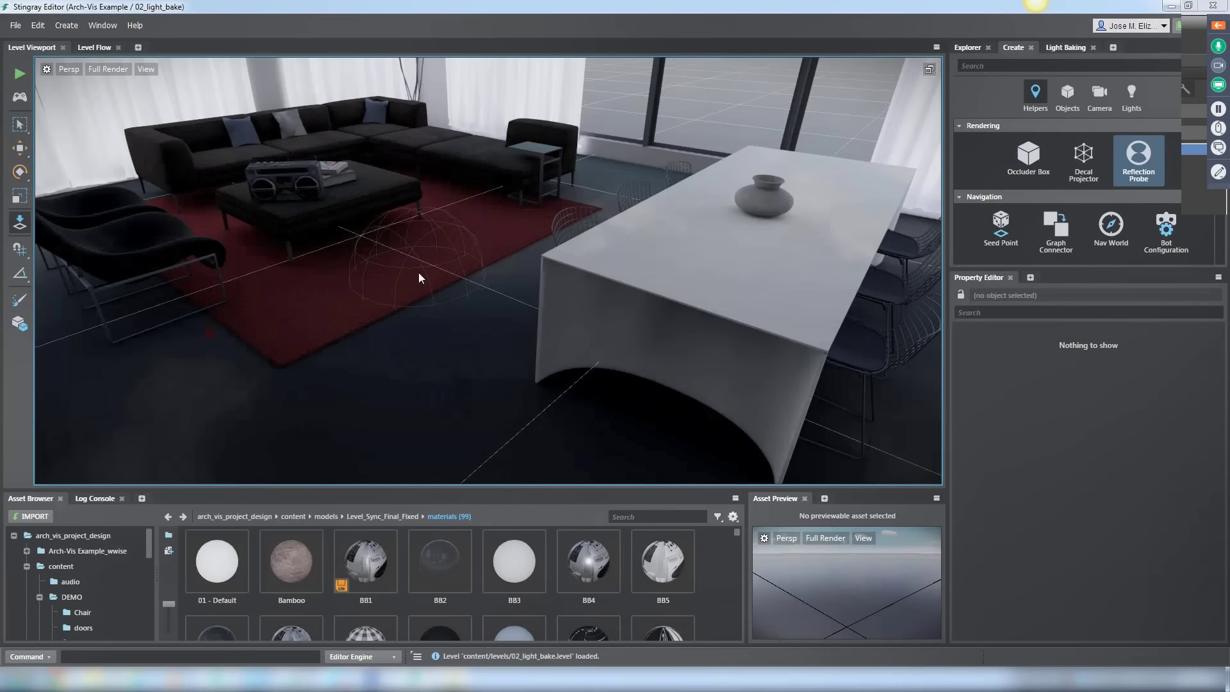
left_click(418, 272)
- Frame the new probe and orbit to view the kitchen, sofa and rug
left_click(145, 69)
left_click(173, 83)
scroll(444, 340, "down", 5)
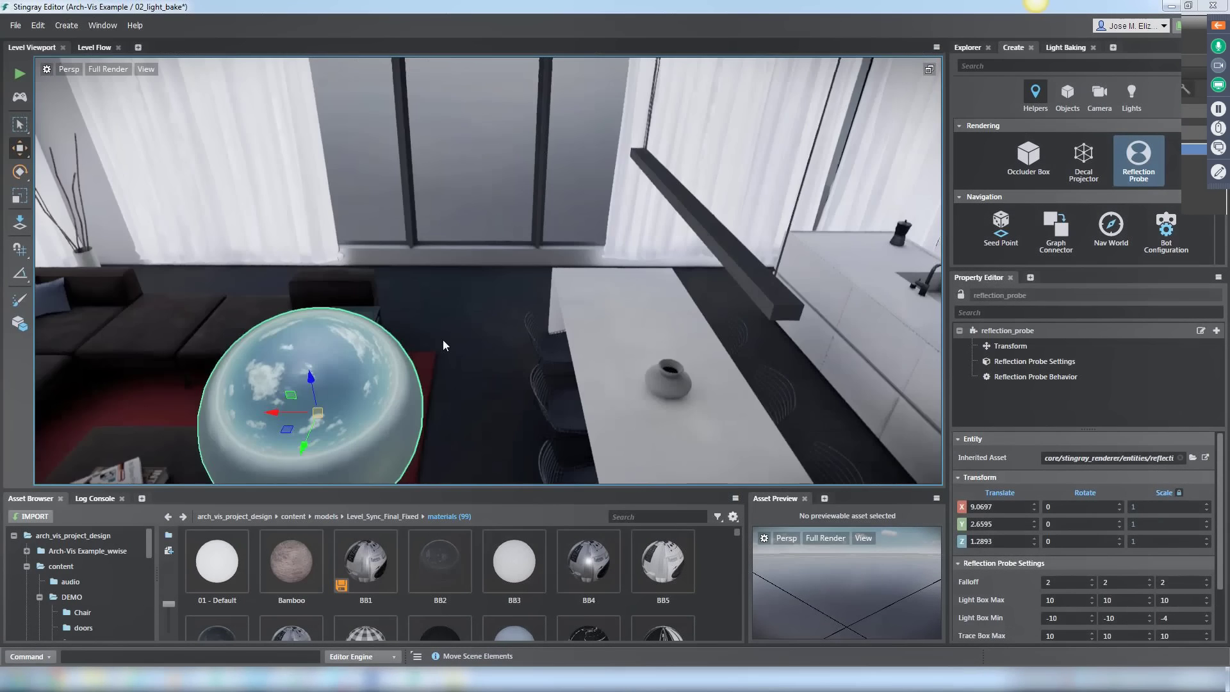
scroll(567, 287, "up", 4)
scroll(540, 302, "down", 4)
left_click_drag(539, 302, 813, 221, "alt")
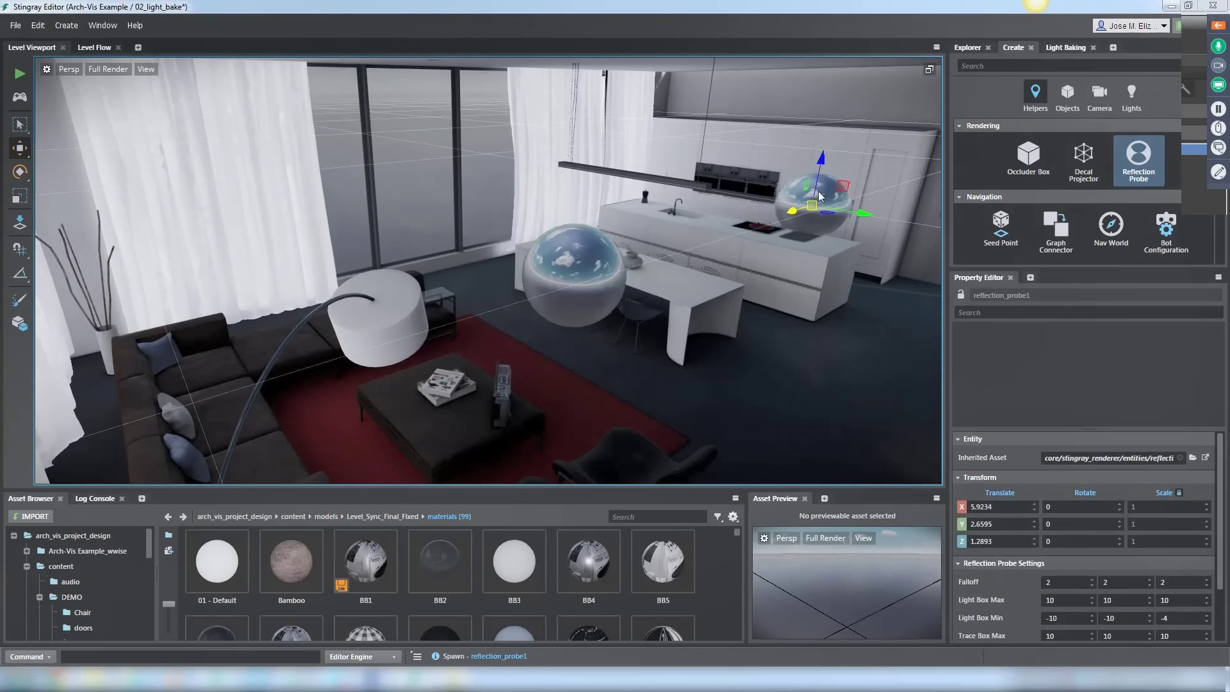
left_click(114, 26)
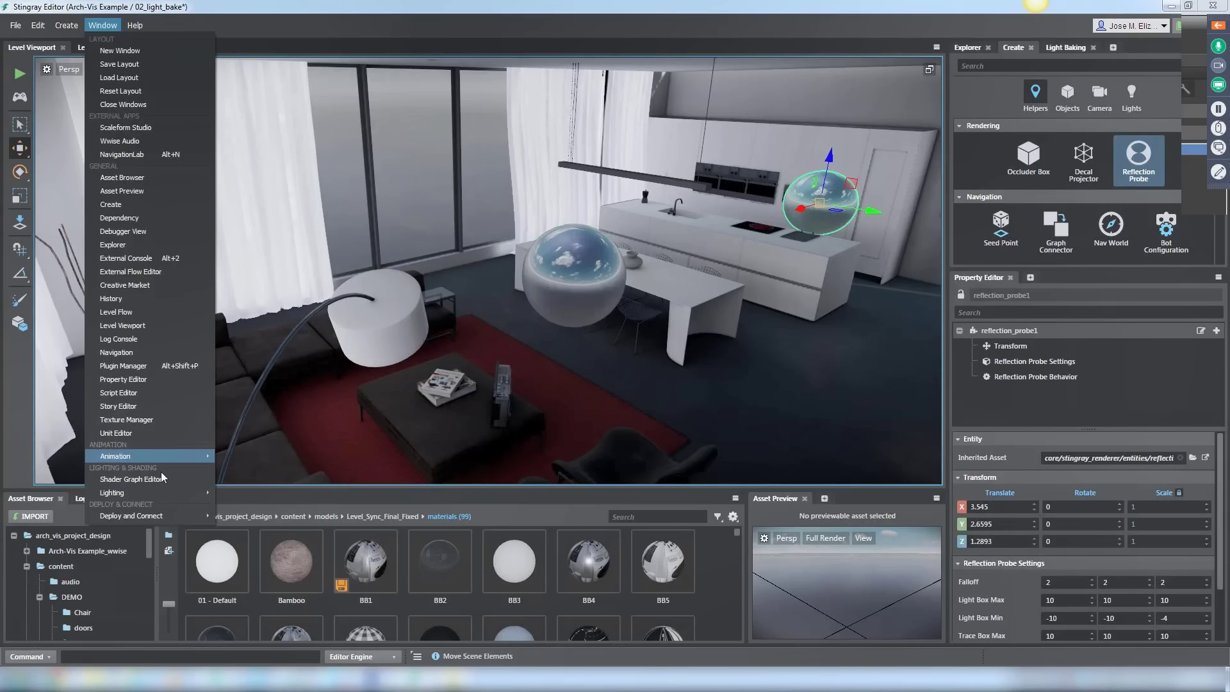
- Bake the reflection probes via Window > Lighting and fly the camera up to the probe
mouse_move(159, 491)
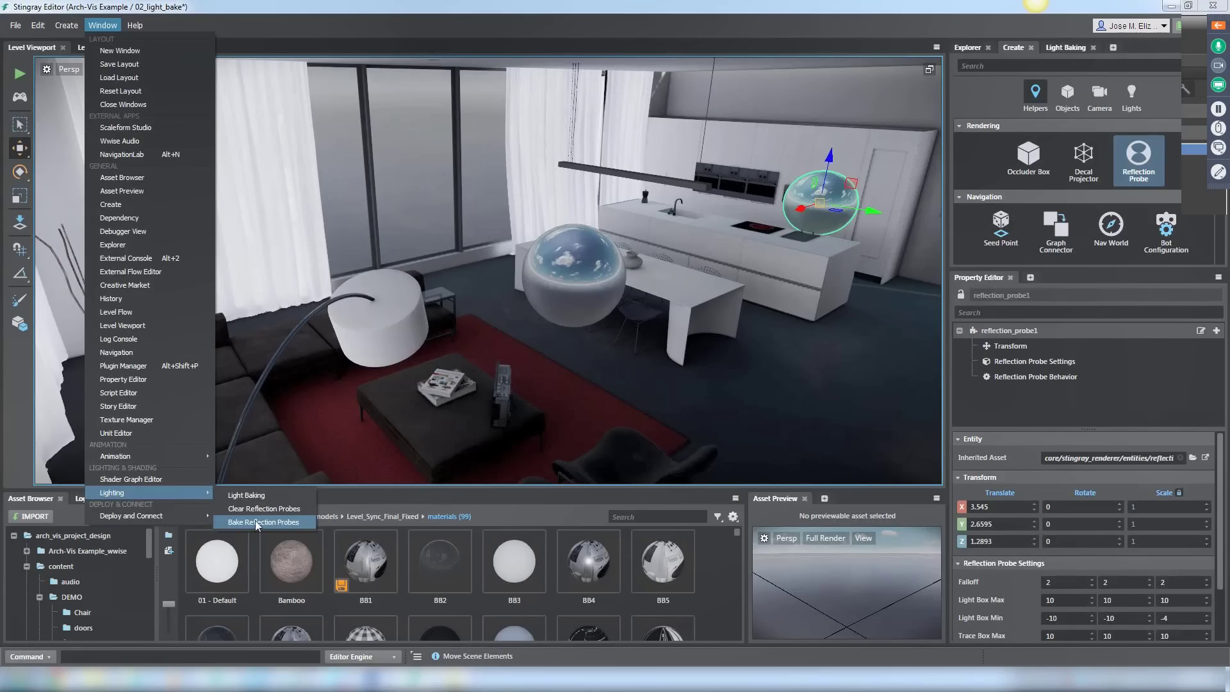
left_click(255, 520)
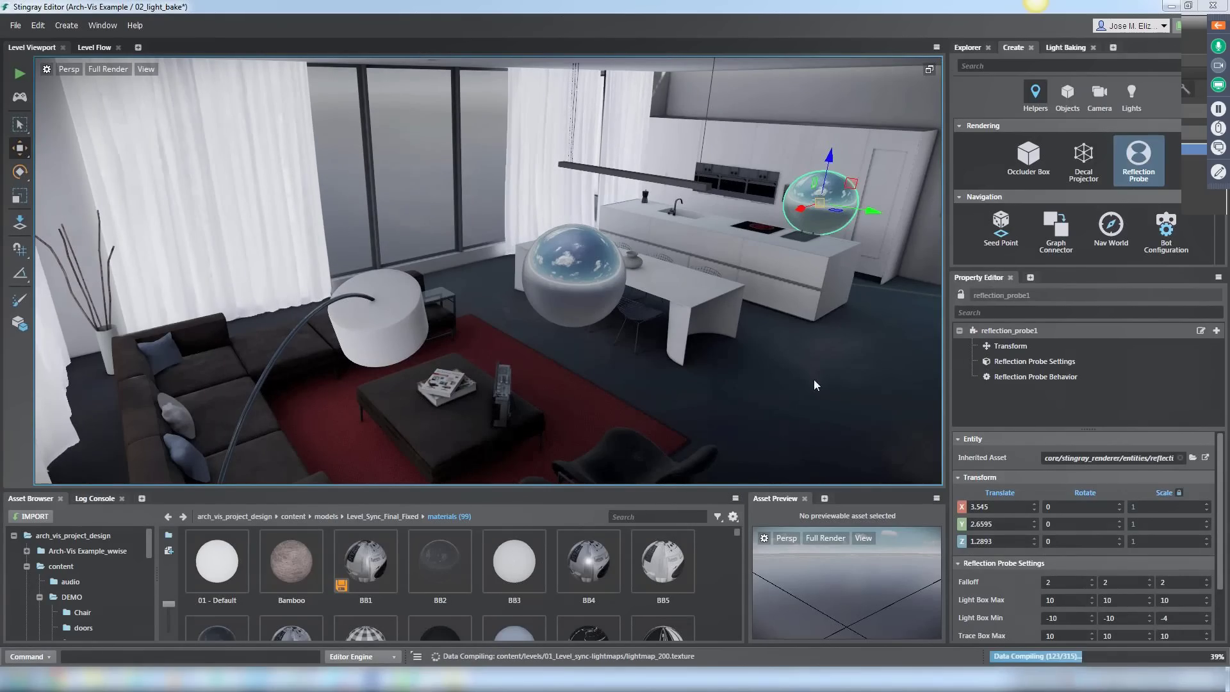
right_click_drag(819, 403, 201, 58)
- Turn off Gizmos in the viewport display options and look toward the kitchen island
left_click(146, 68)
left_click(179, 86)
right_click_drag(355, 237, 544, 224)
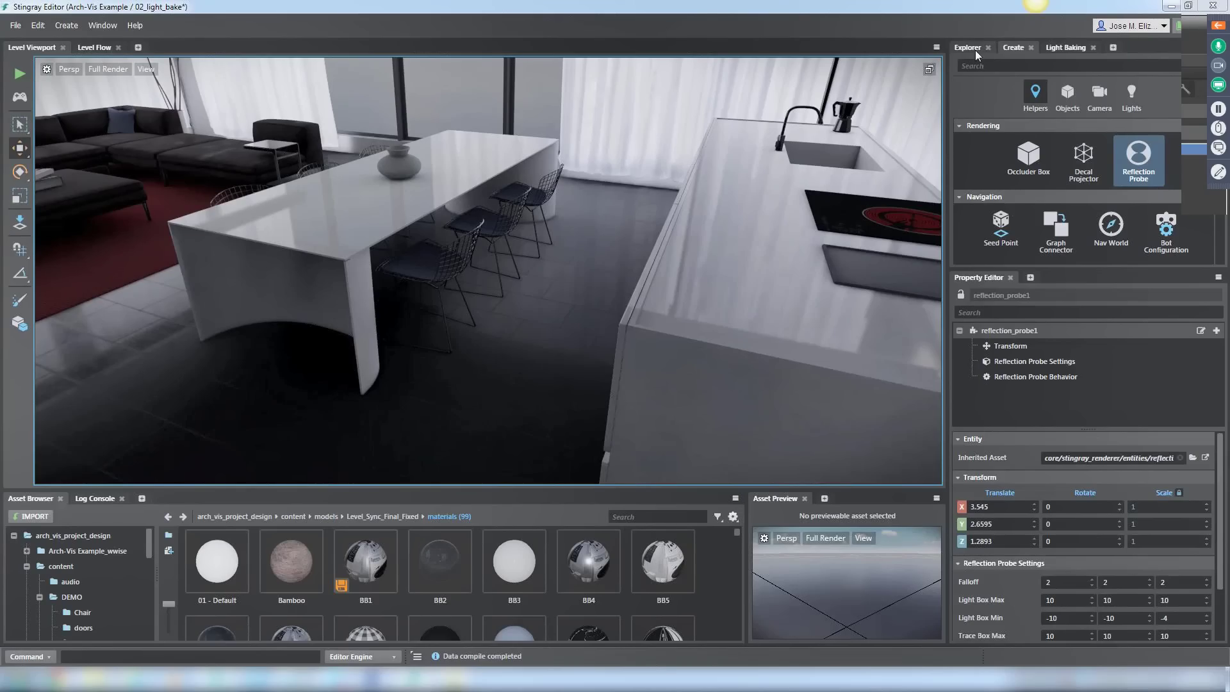
- Set the Default Shading Environment's Skydome Map to the Architecture panorama texture found by searching 'LA'
left_click(968, 47)
left_click(1061, 114)
mouse_move(547, 275)
left_mouse_down("alt")
mouse_move(614, 339)
mouse_move(717, 359)
left_mouse_up("alt")
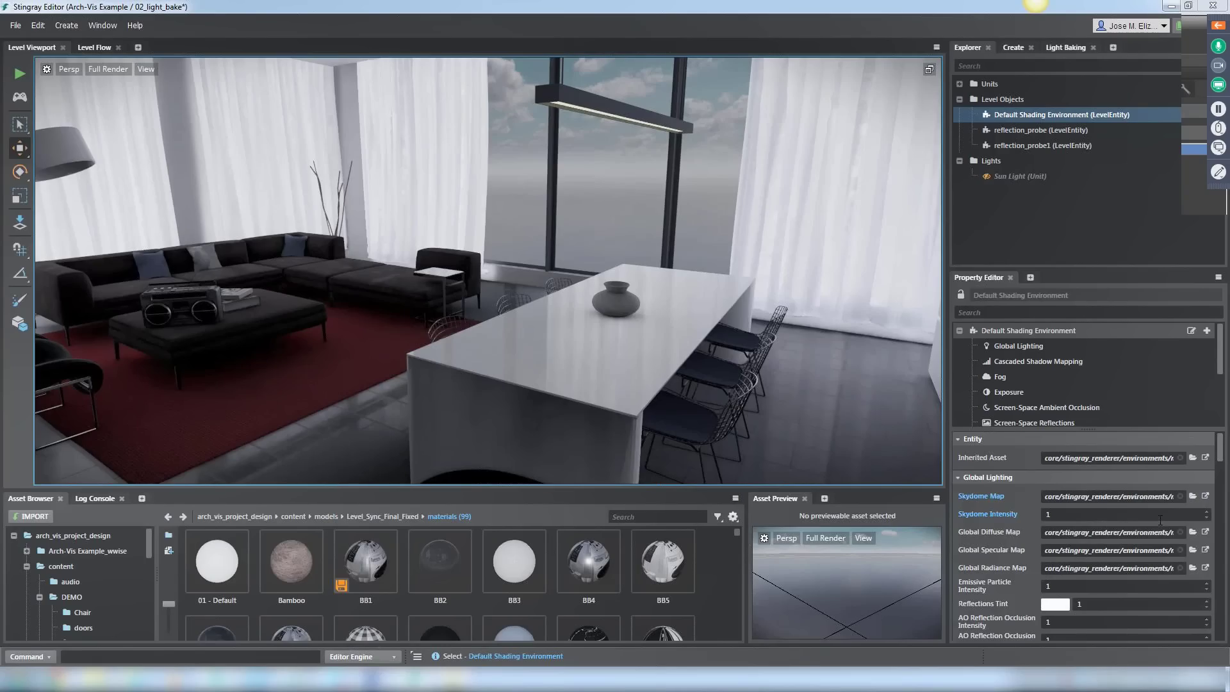
double_click(1130, 497)
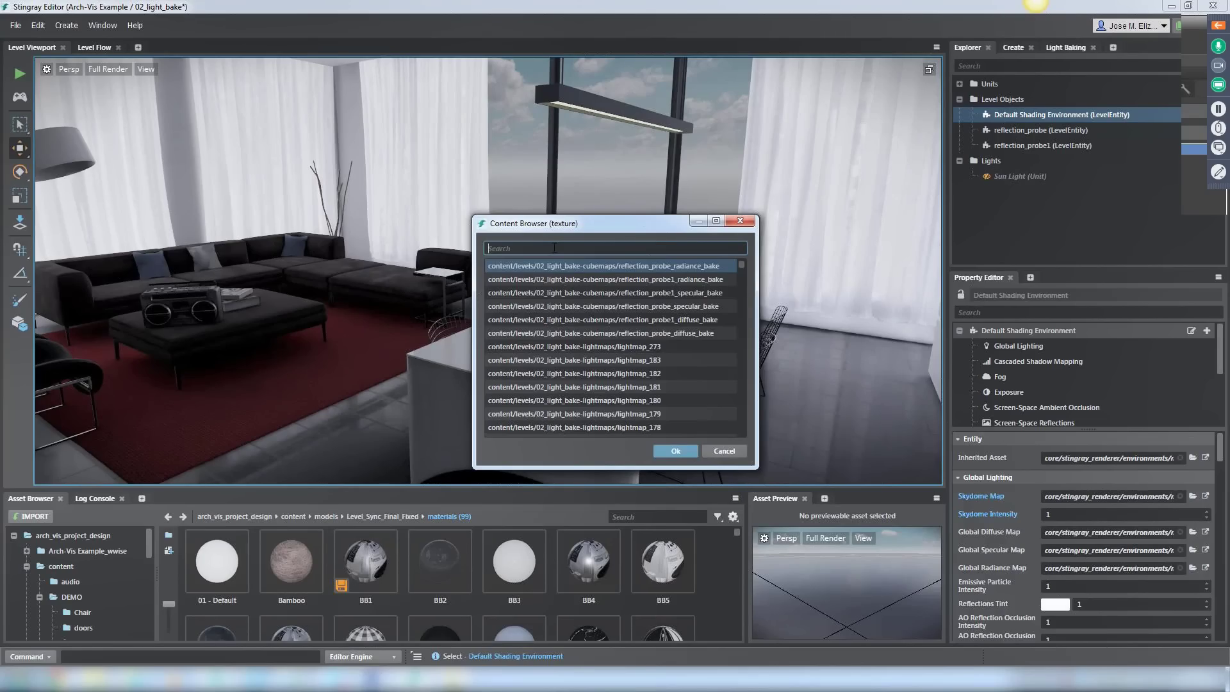
type("LA_")
left_click(672, 450)
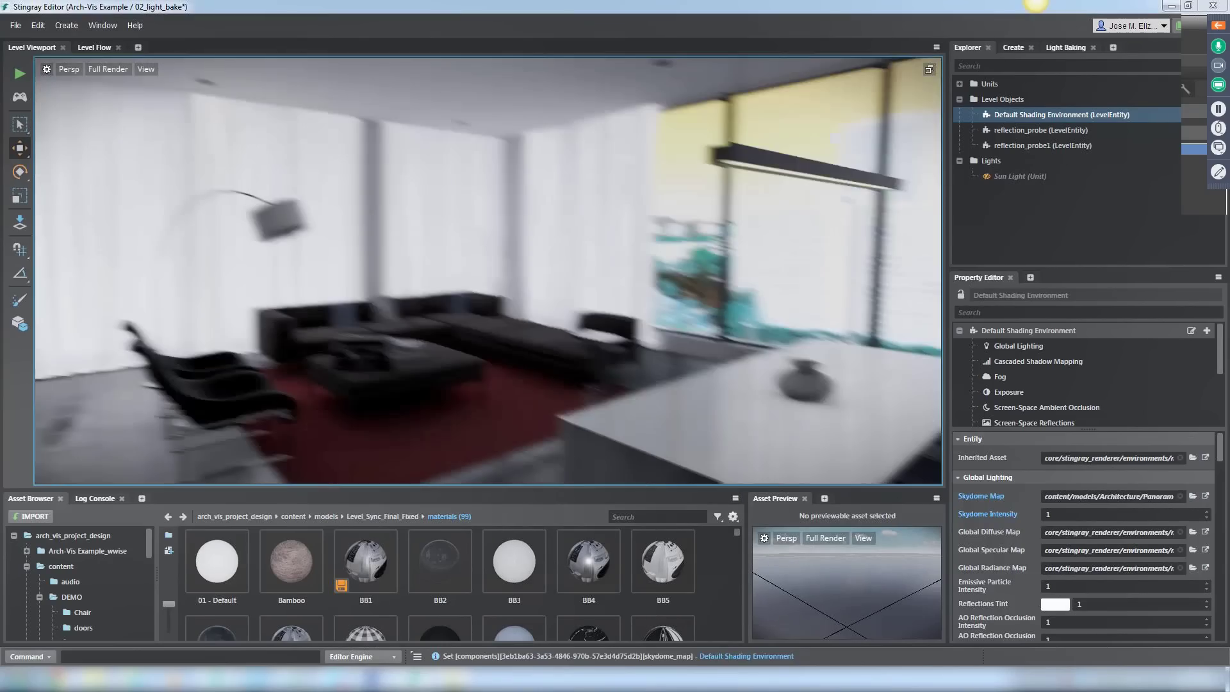
right_click_drag(615, 310, 685, 309)
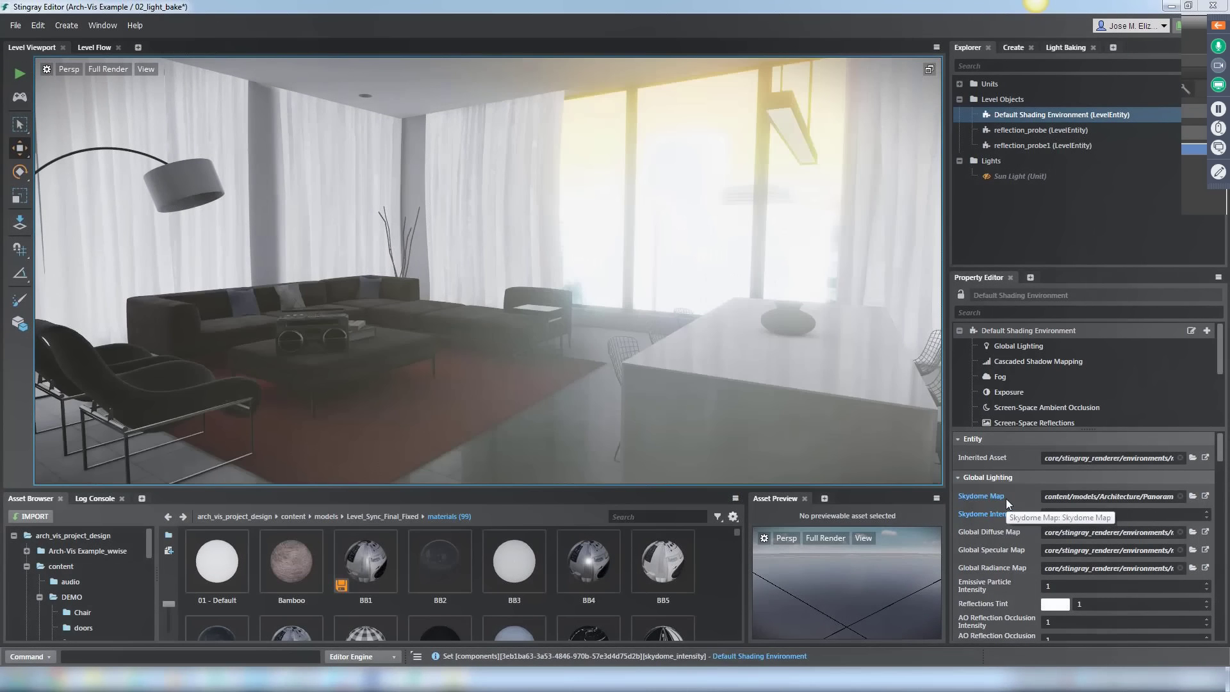
scroll(1036, 386, "down", 3)
- Raise the Bloom threshold to clear the haze, then bring up the Global Lighting settings
left_click(1035, 386)
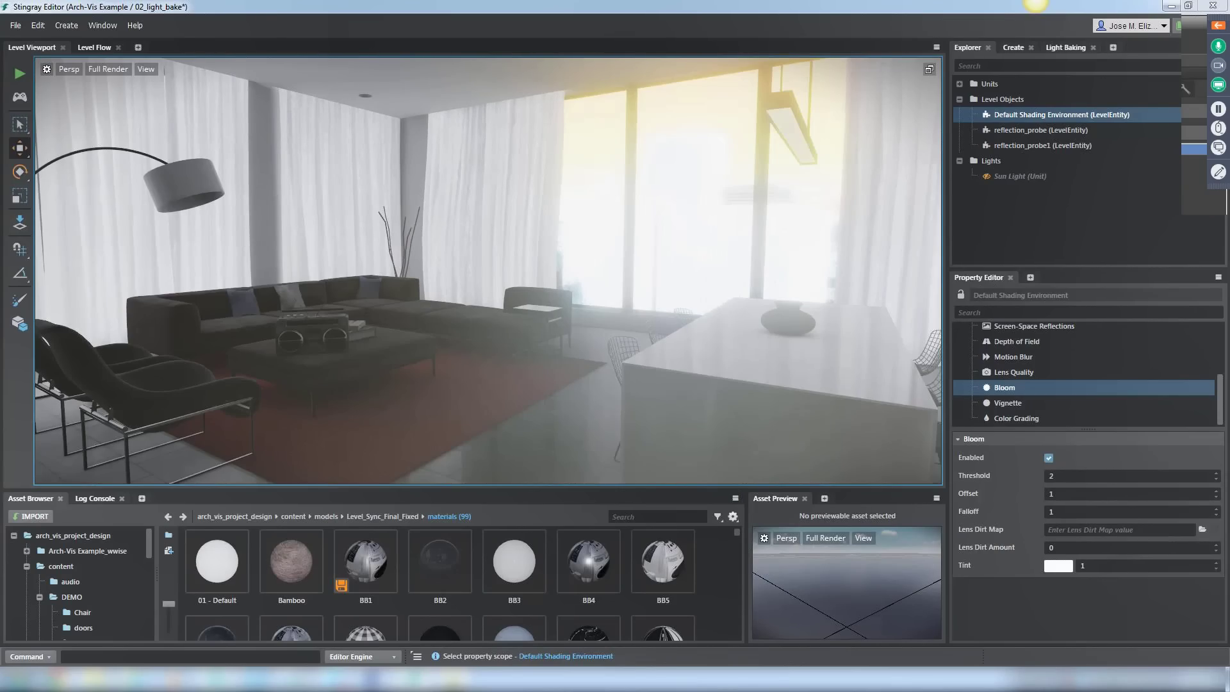
mouse_move(1215, 477)
left_mouse_down()
mouse_move(1217, 506)
mouse_move(1219, 478)
left_mouse_up()
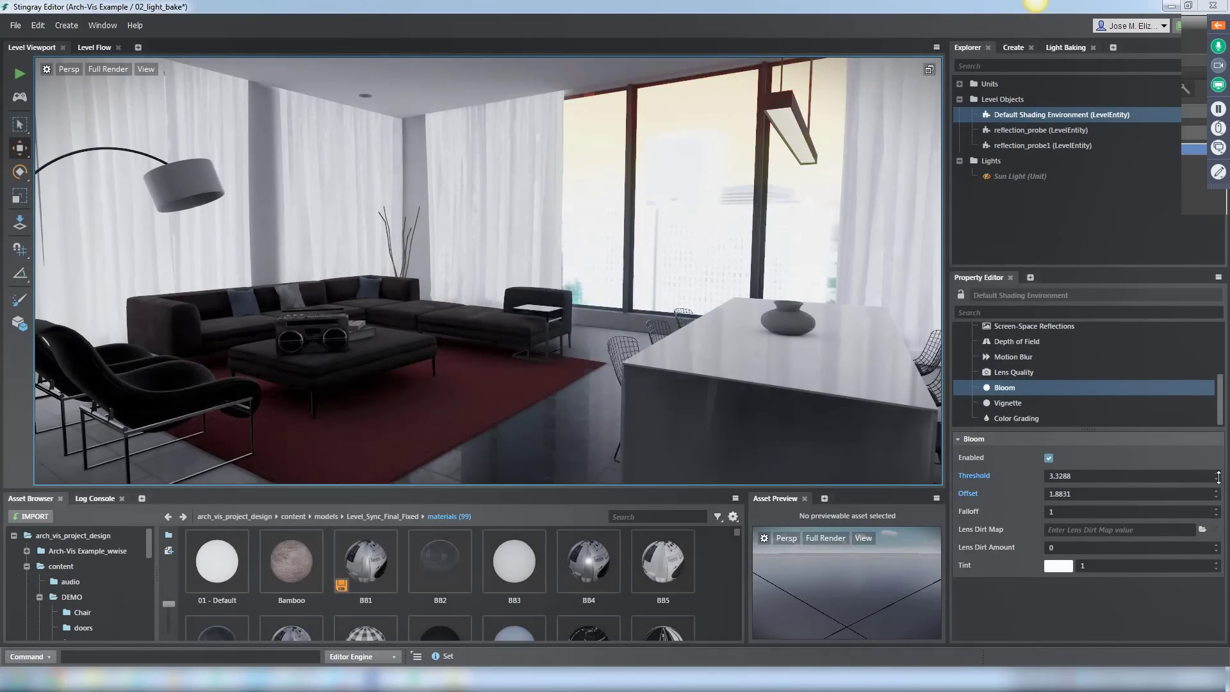
right_click_drag(576, 308, 602, 324)
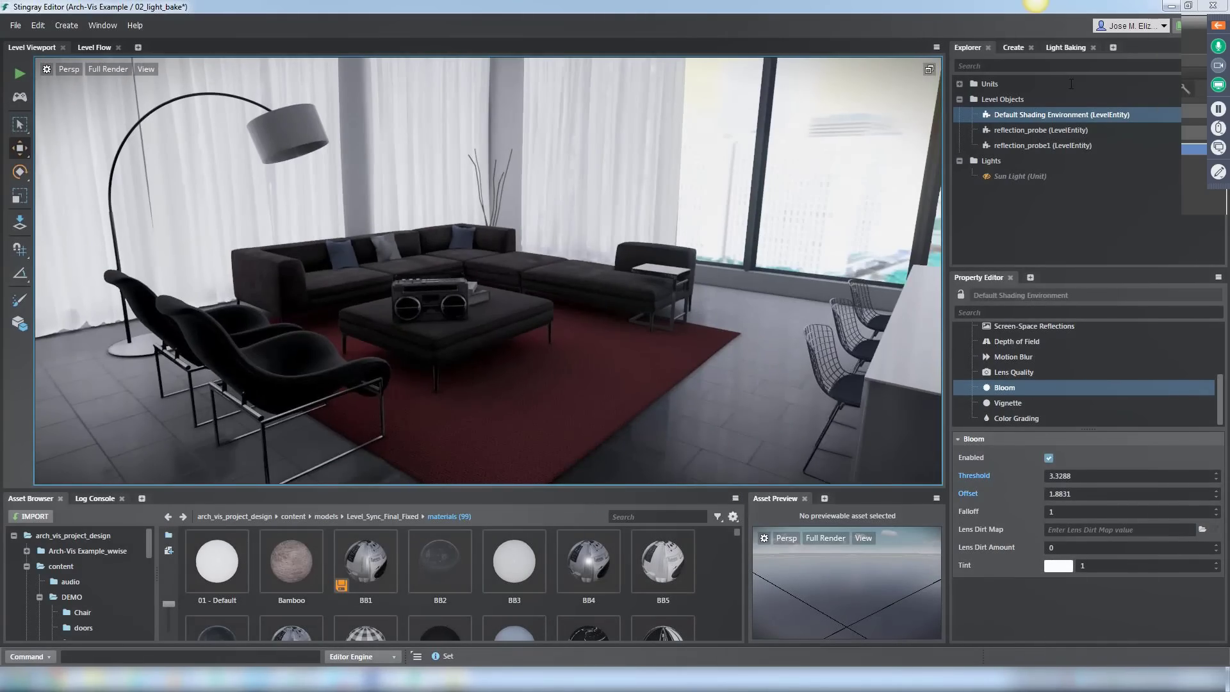
scroll(1022, 356, "up", 2)
left_click(1025, 346)
left_click(1102, 565)
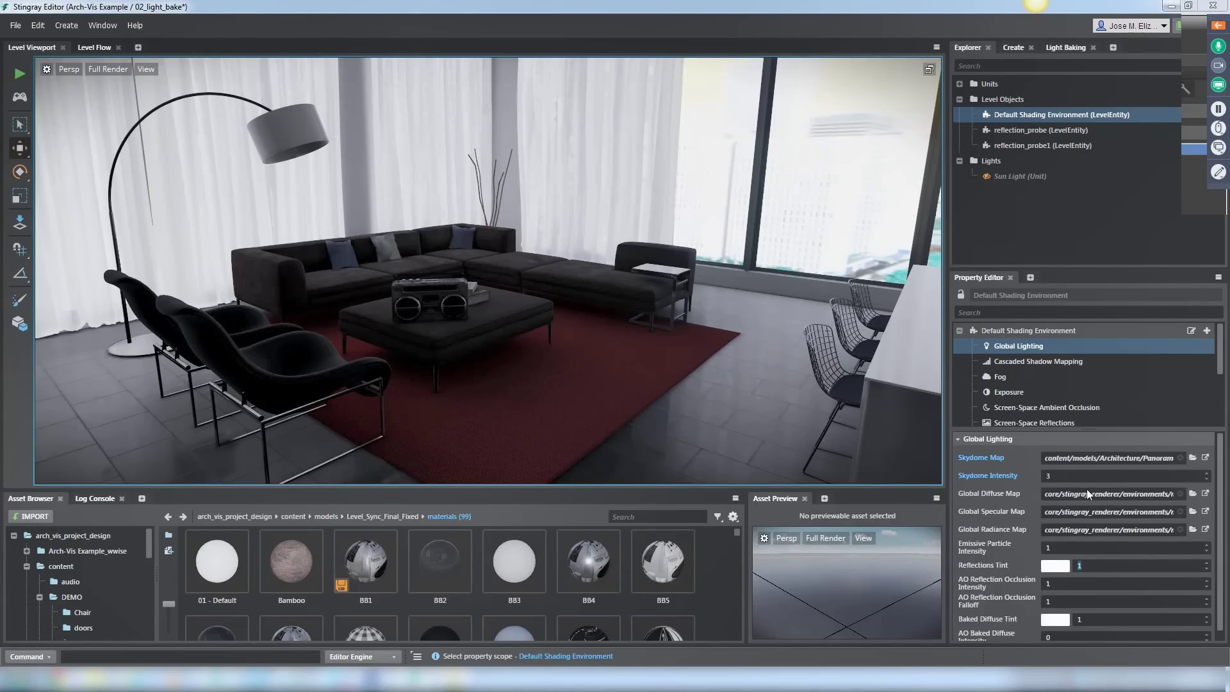
- Set both the Reflections Tint and Baked Diffuse Tint intensities to 1.5
type("1.5")
key("Return")
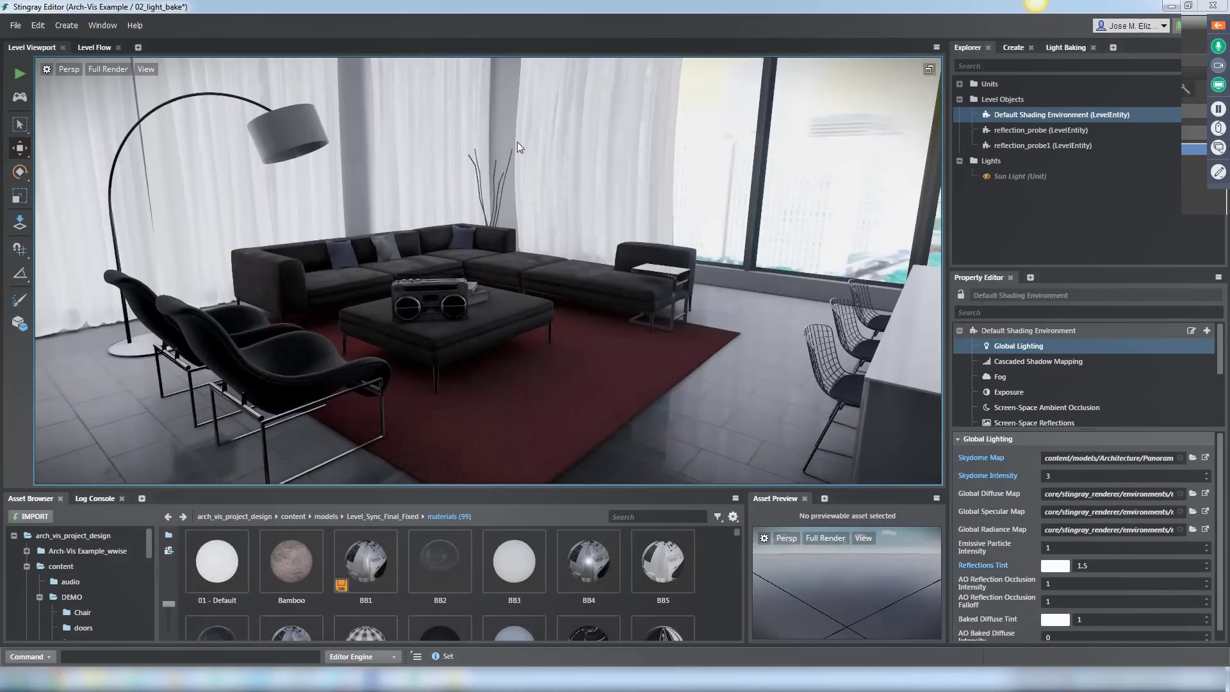
scroll(424, 203, "up", 3)
left_click(1100, 620)
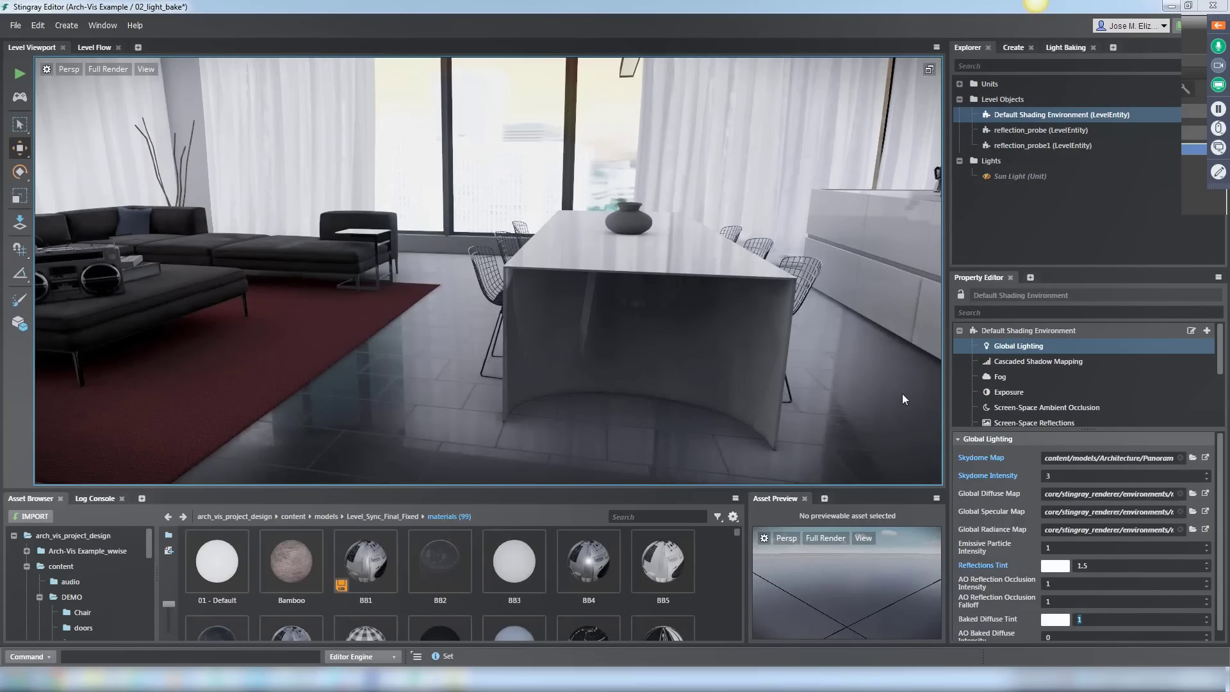
type("1.5")
key("Return")
right_click_drag(680, 110, 692, 277)
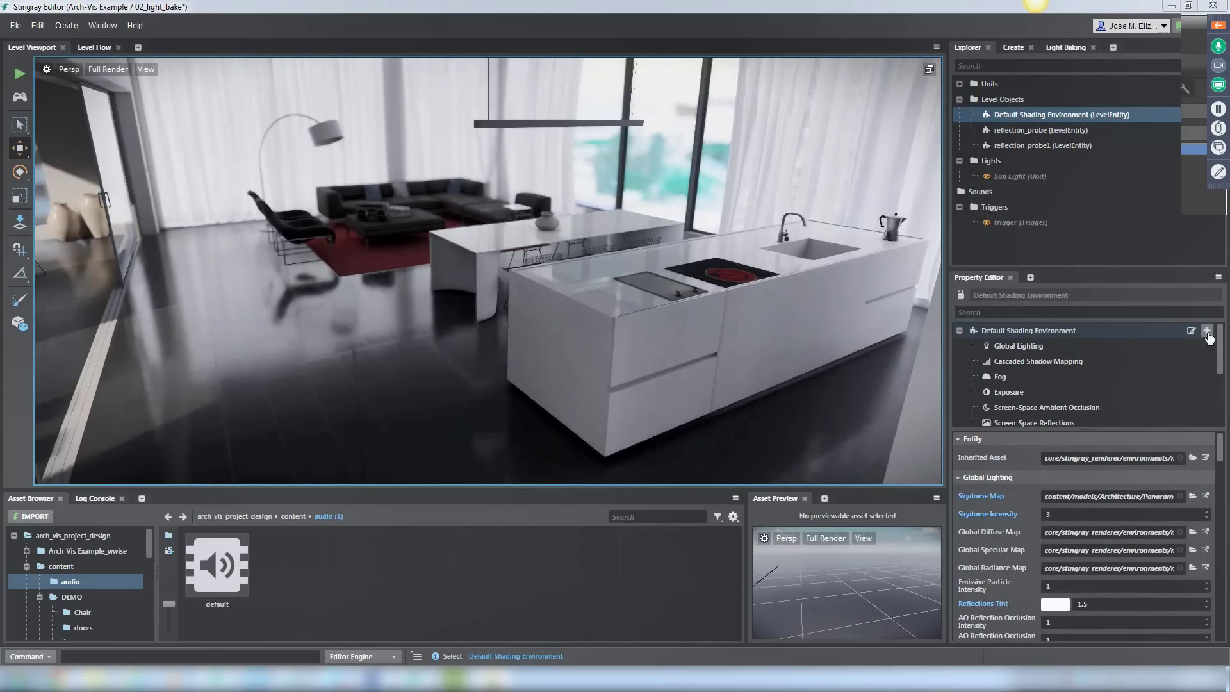
- Add an Auto Exposure component to the Default Shading Environment and watch exposure adapt
left_click(1208, 338)
mouse_move(1175, 348)
left_click(1025, 352)
right_click_drag(439, 320, 526, 308)
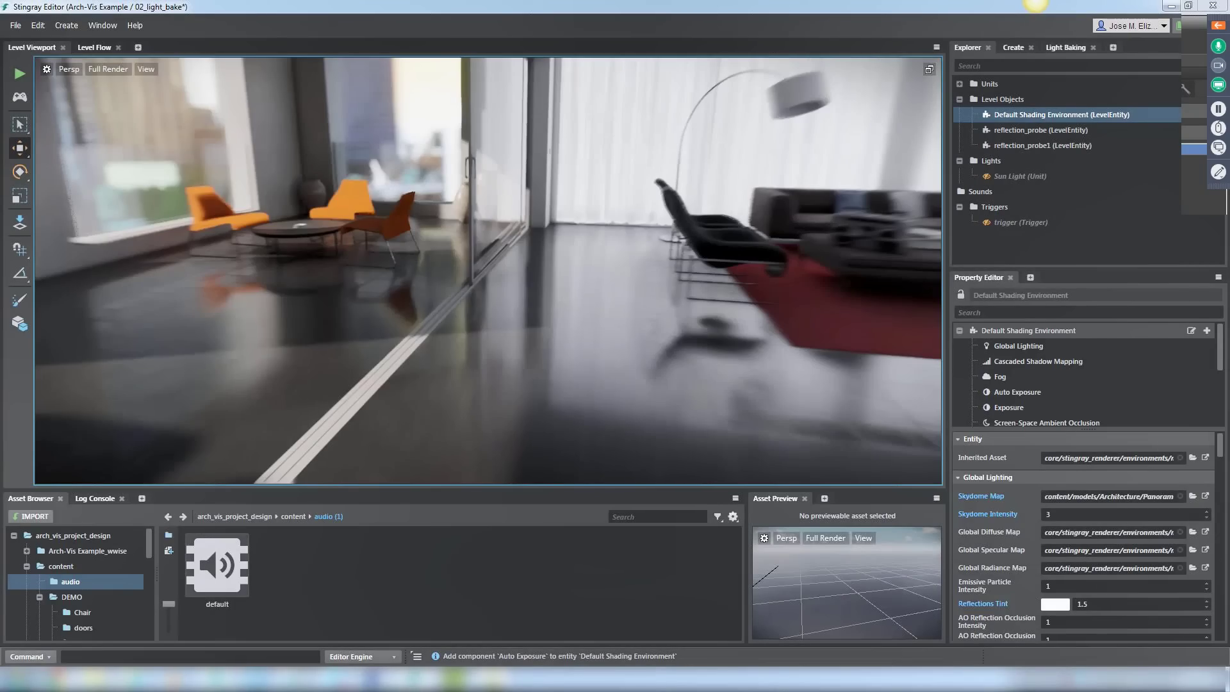
- Fly toward the sofa and bring up the Screen-Space Ambient Occlusion settings
right_click_drag(525, 308, 615, 317)
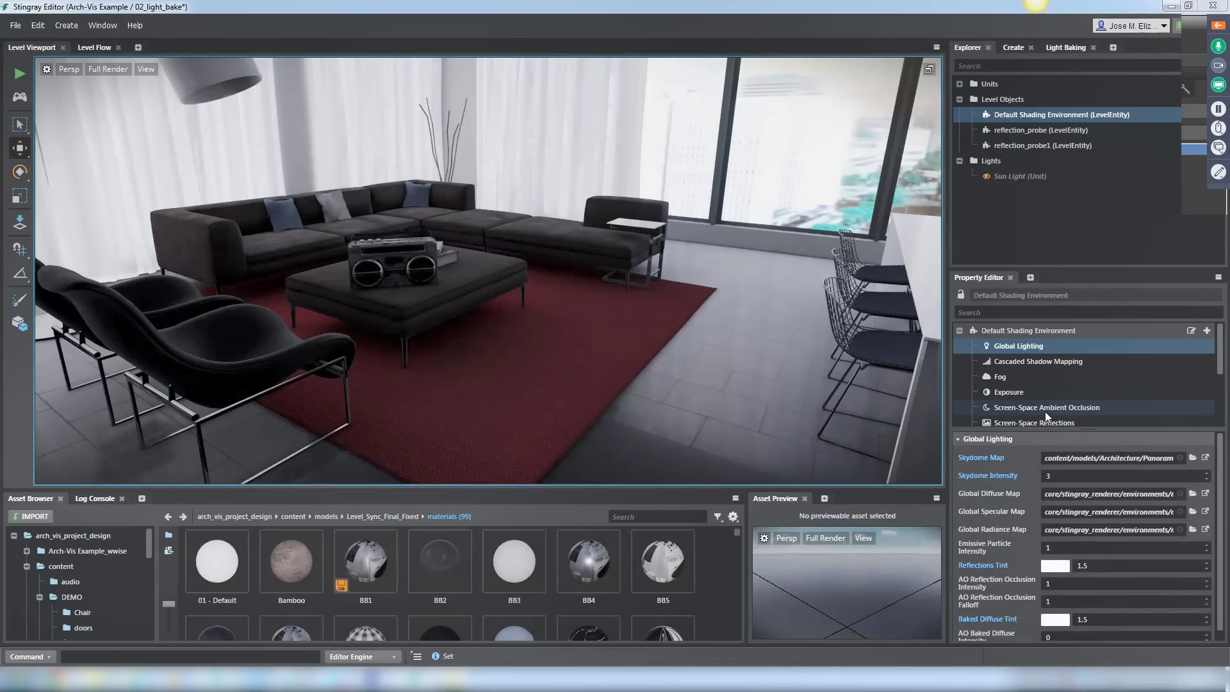
left_click(1044, 410)
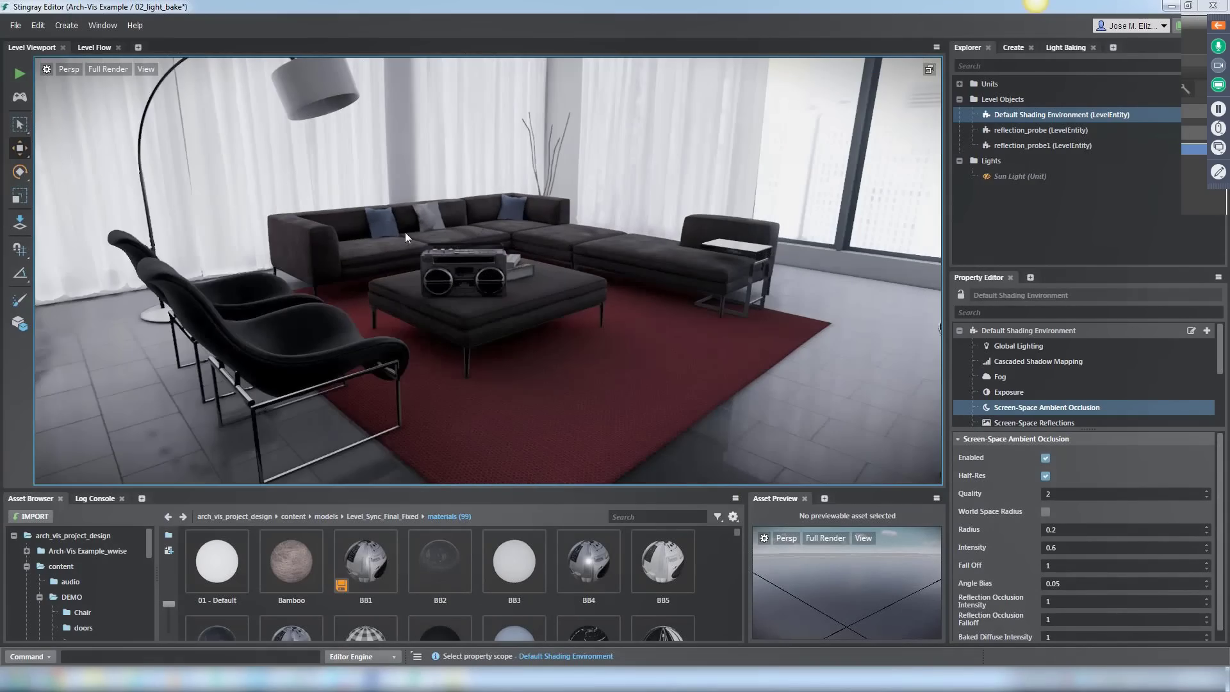
left_click(110, 68)
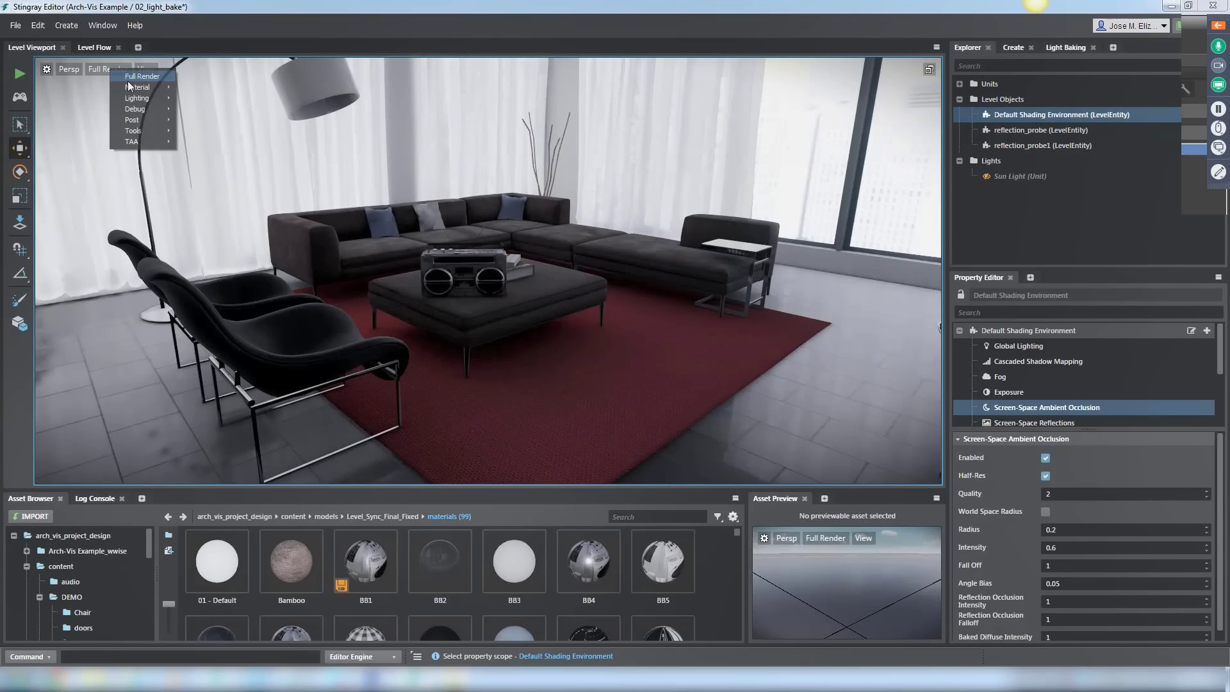
- Show the SSAO lighting pass, then disable Half-Res and enable World Space Radius
mouse_move(138, 98)
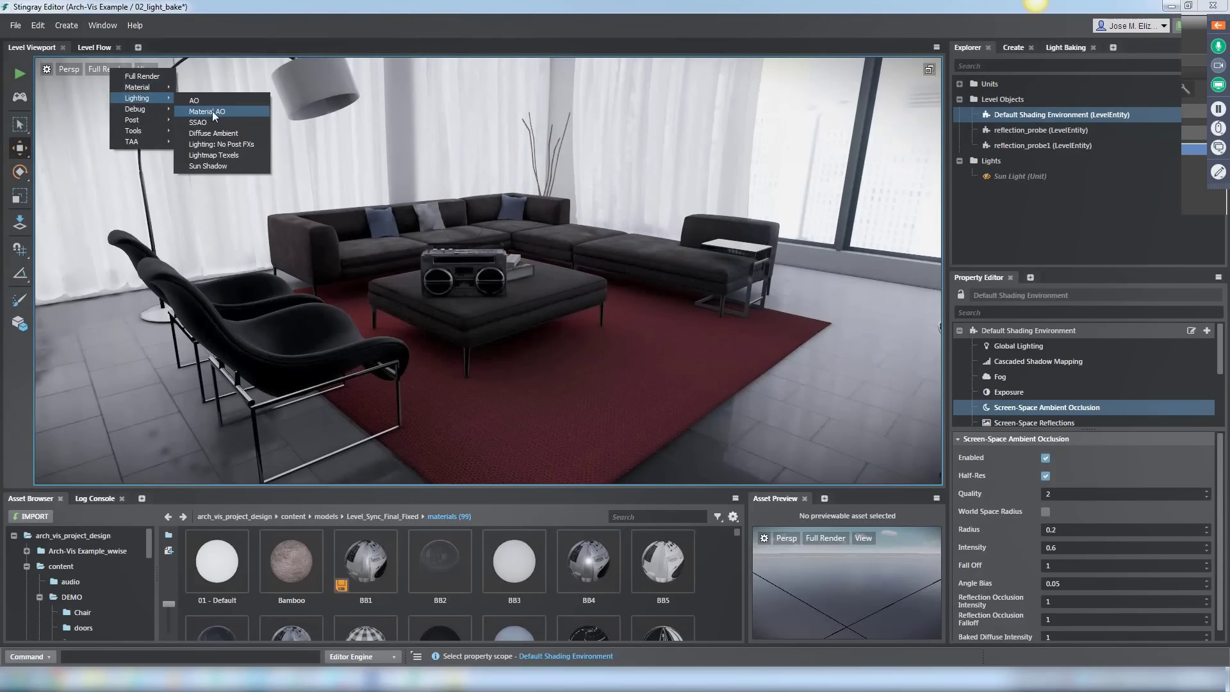
left_click(203, 122)
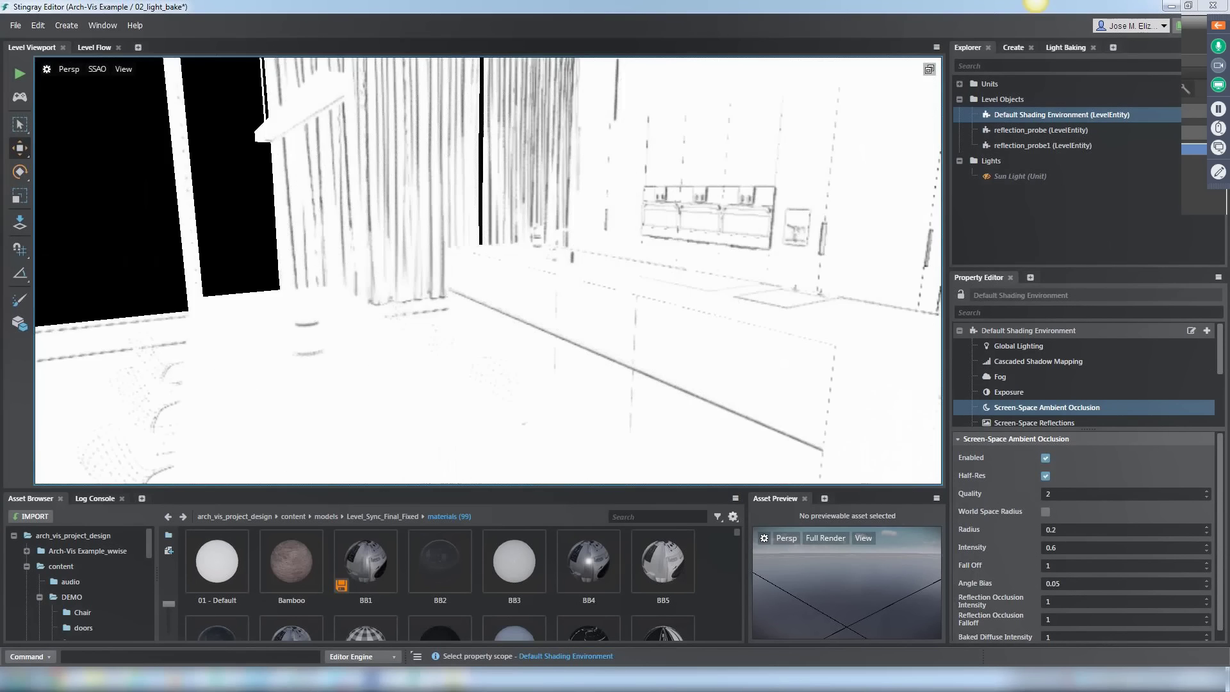
right_click_drag(641, 334, 583, 334)
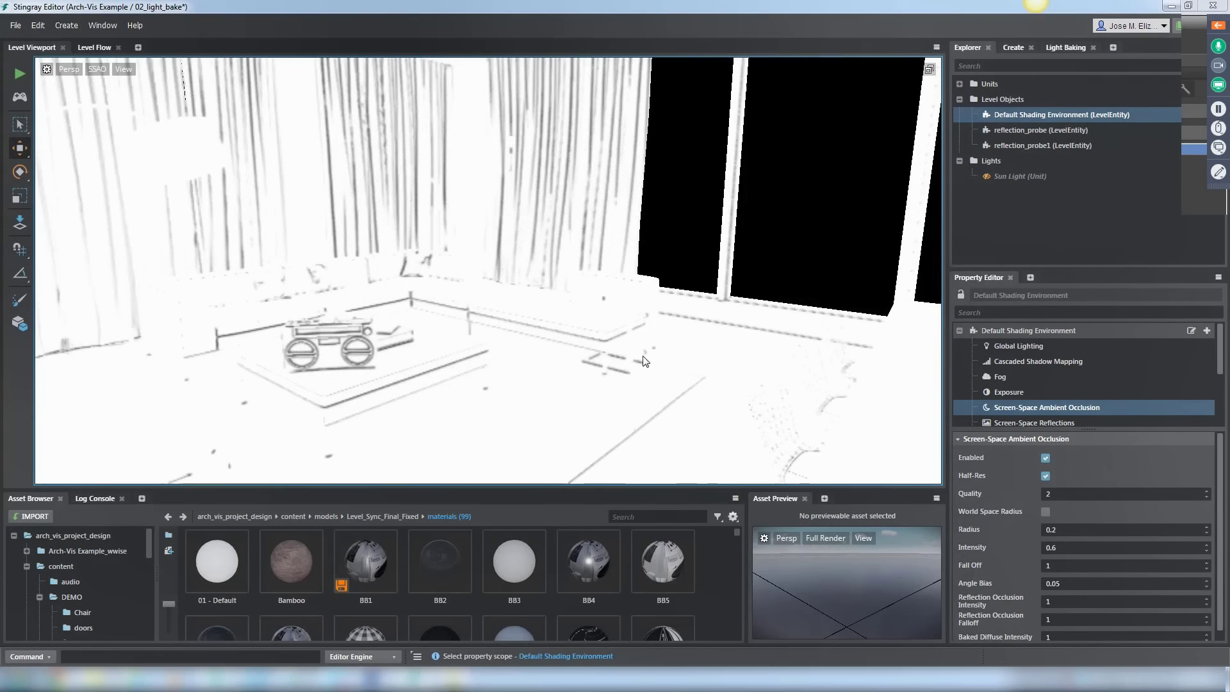
left_click(1045, 476)
right_click_drag(545, 369, 537, 367)
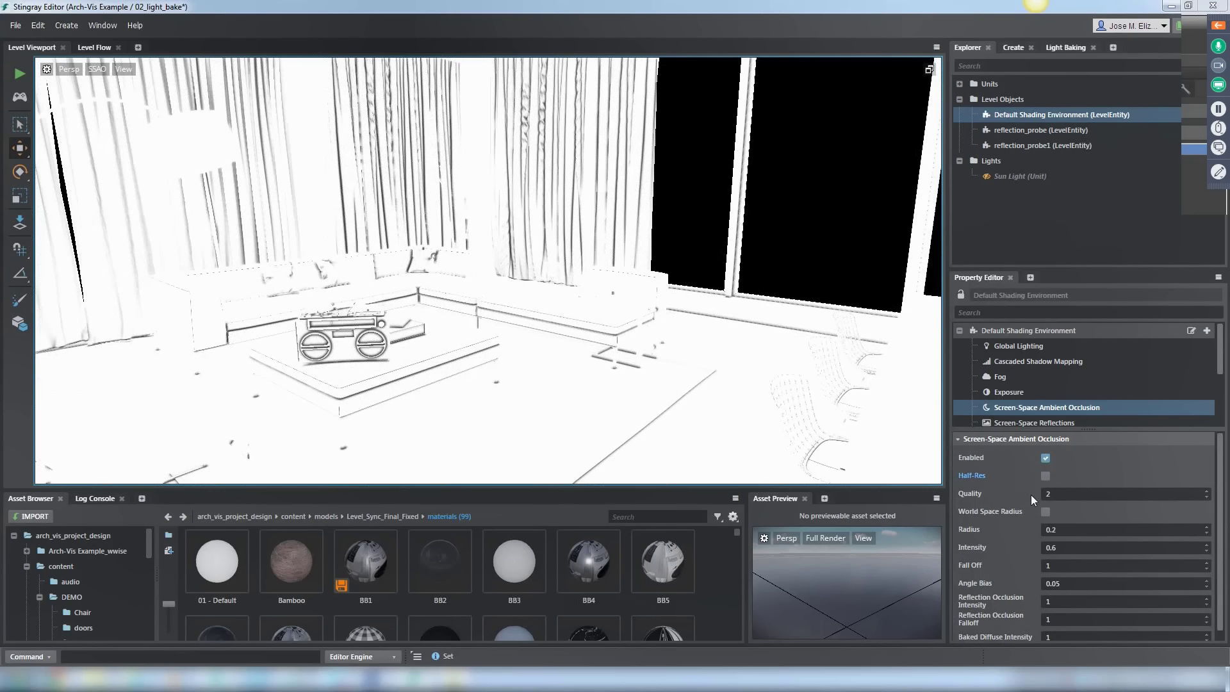
left_click(1045, 511)
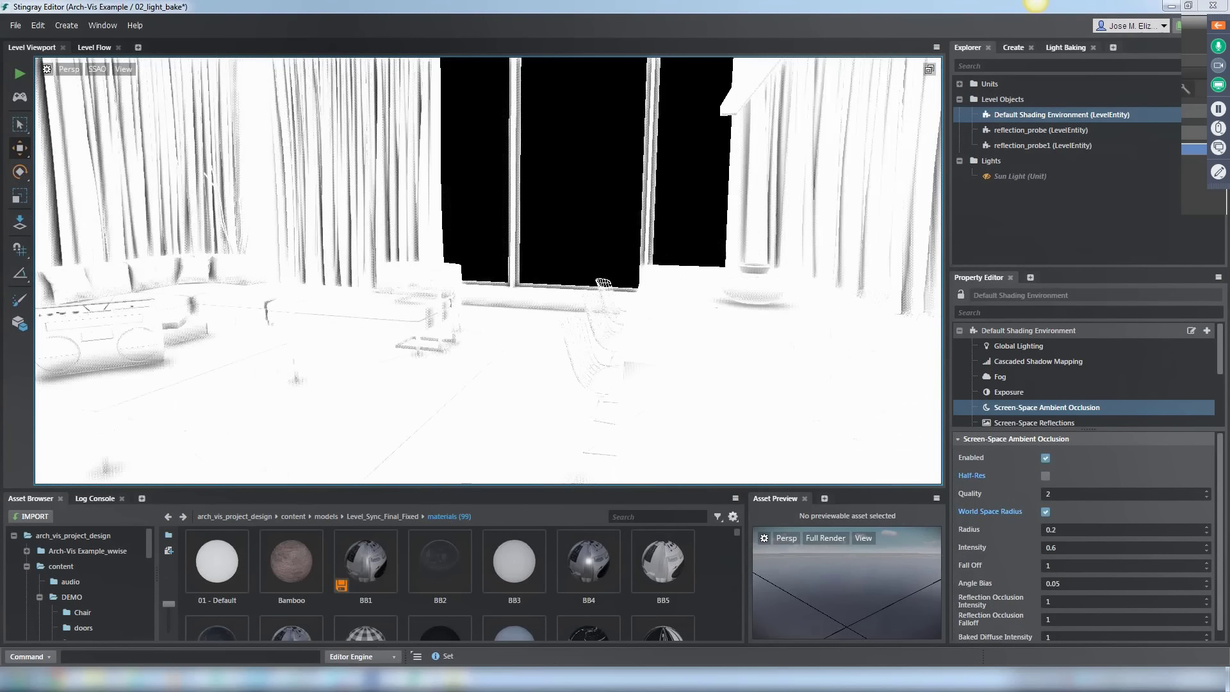
- Return the viewport to Full Render and select the Screen-Space Reflections settings
left_click(123, 69)
left_click(112, 76)
left_click(1050, 423)
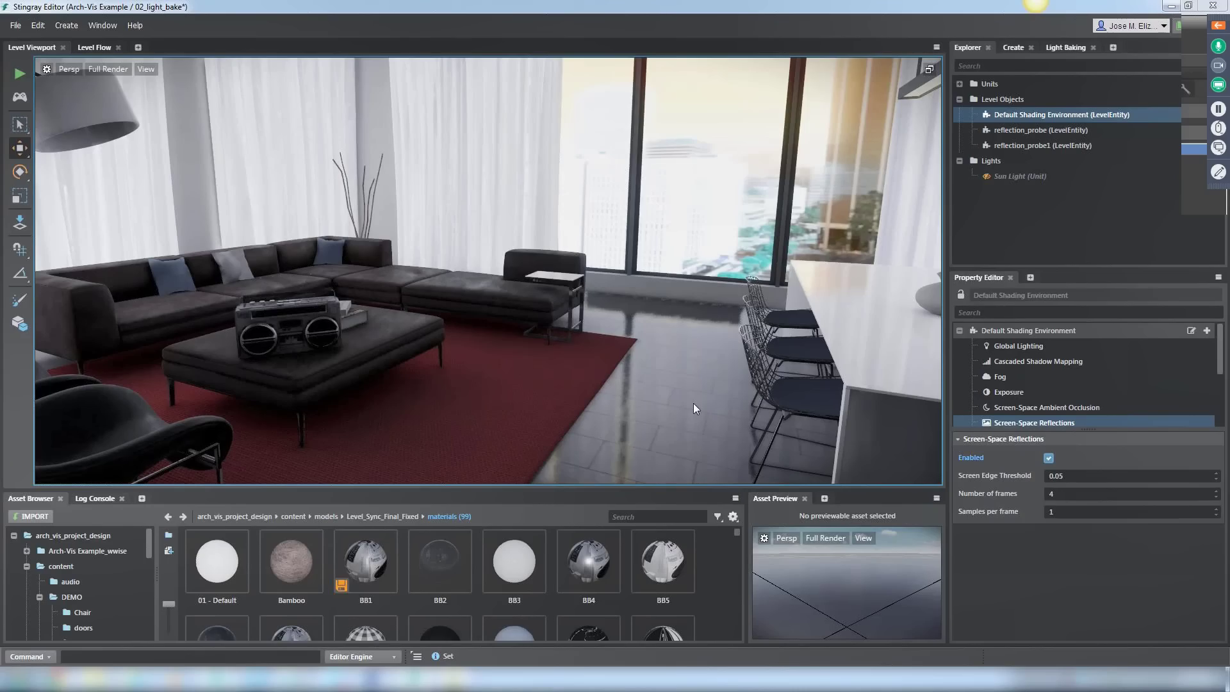
- Toggle screen-space reflections off and on twice to compare the floor near the chairs
left_click_drag(693, 402, 1094, 450, "alt")
left_click(1049, 458)
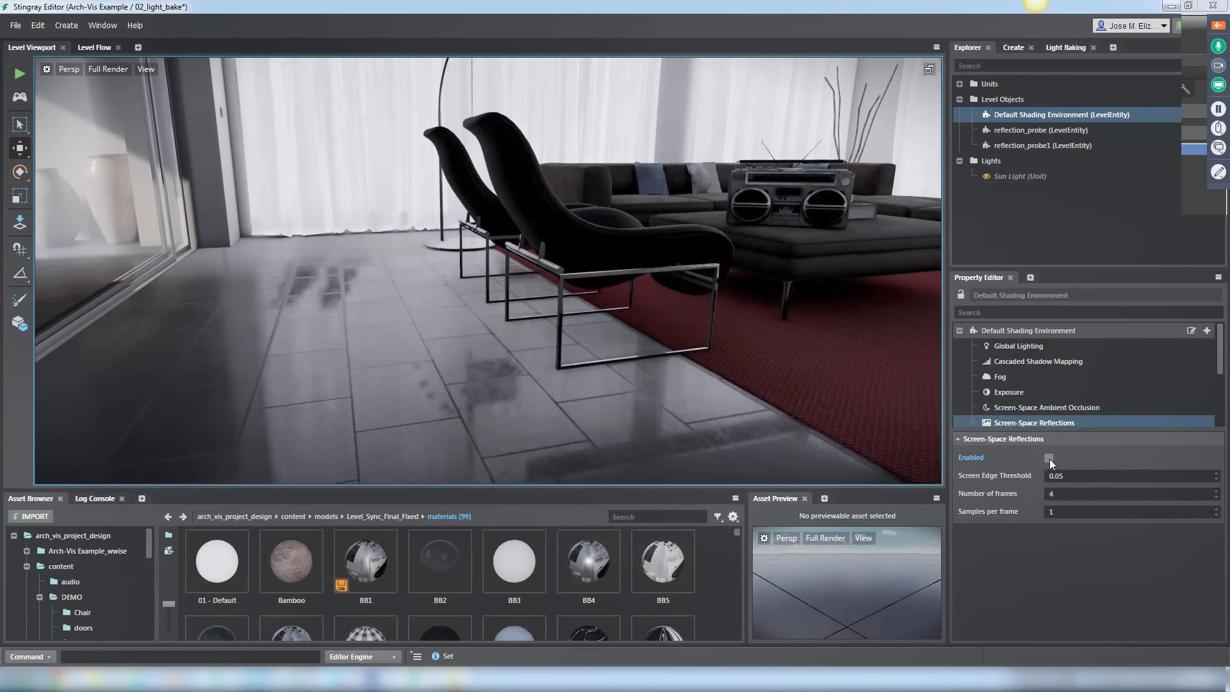
left_click(1049, 458)
left_click_drag(615, 288, 575, 280, "alt")
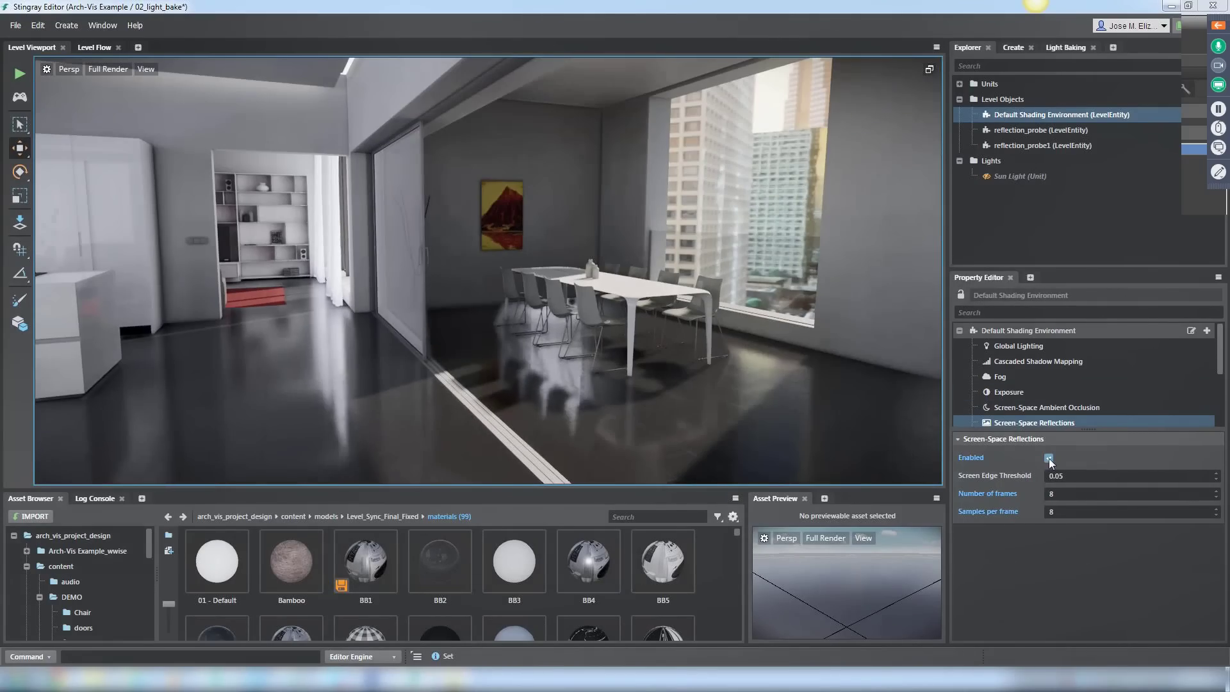
left_click(1048, 458)
left_click(1048, 458)
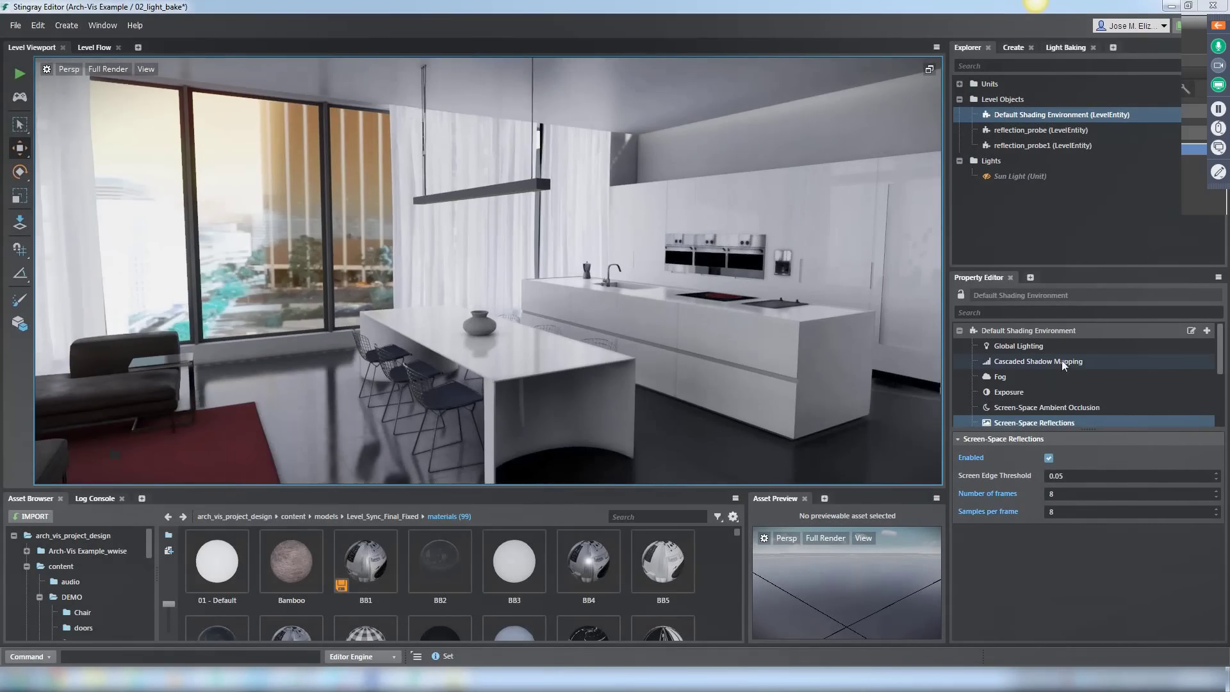
scroll(1037, 391, "down", 3)
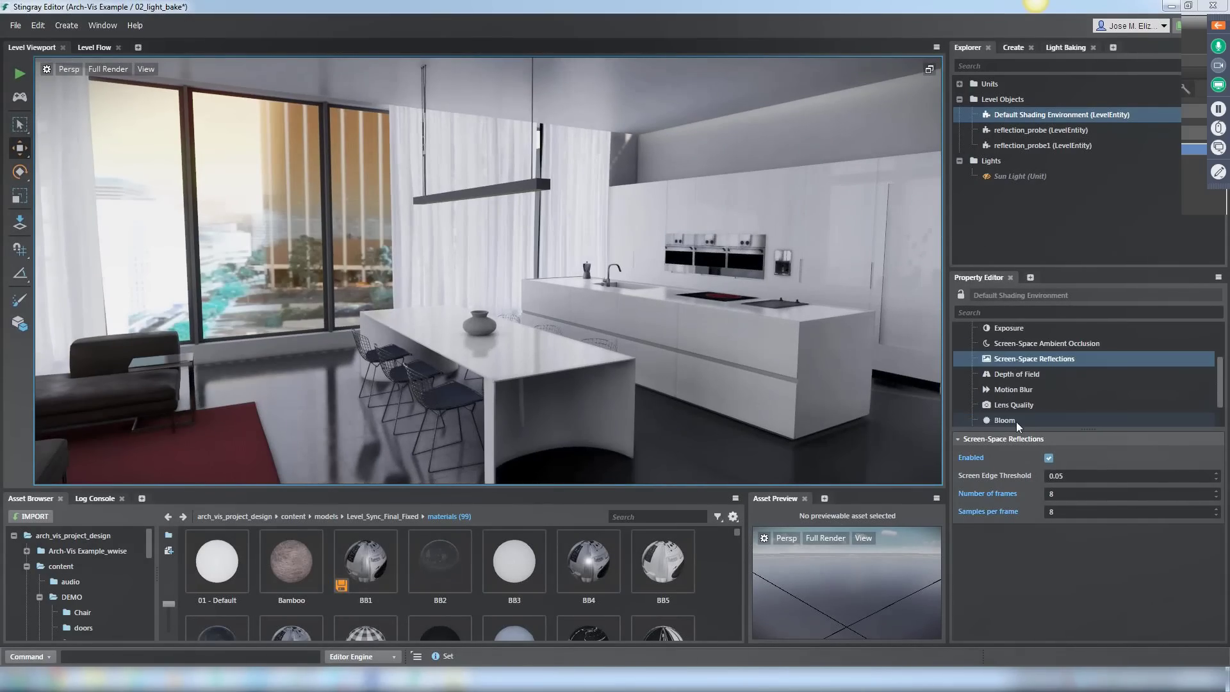
- Enable Depth of Field and widen the Focal Region to about 9
left_click(1016, 375)
left_click(1049, 458)
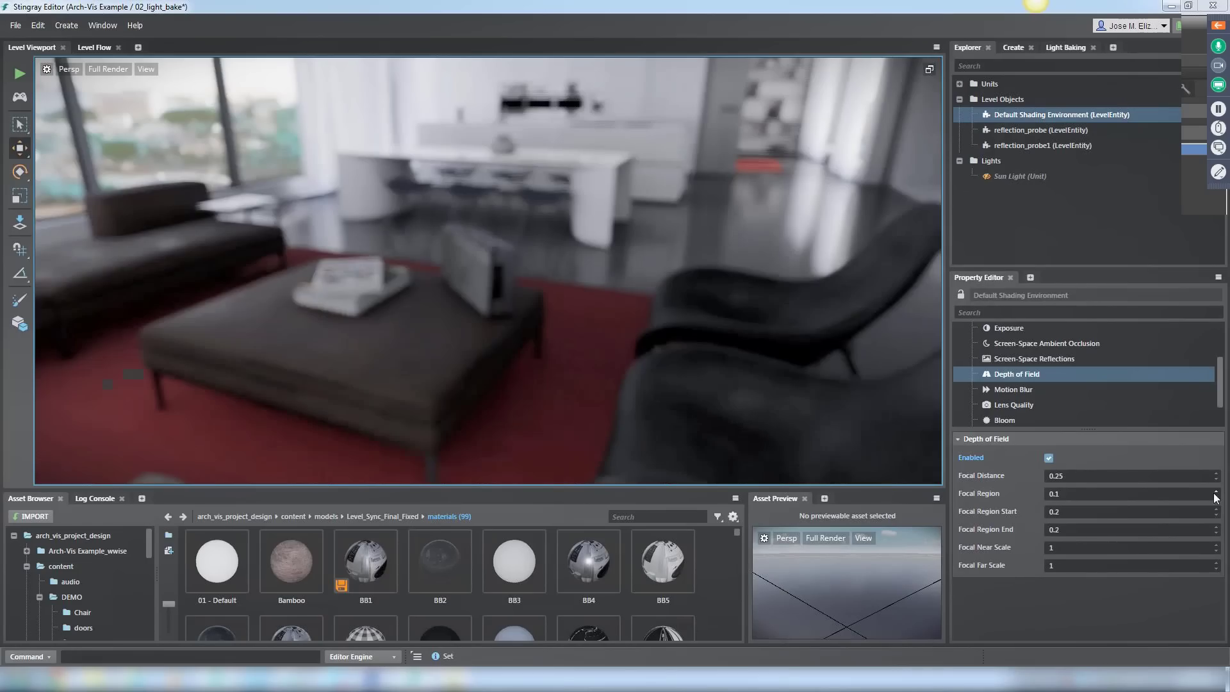
mouse_move(1216, 498)
left_mouse_down()
mouse_move(1217, 479)
mouse_move(1217, 523)
mouse_move(1220, 510)
left_mouse_up()
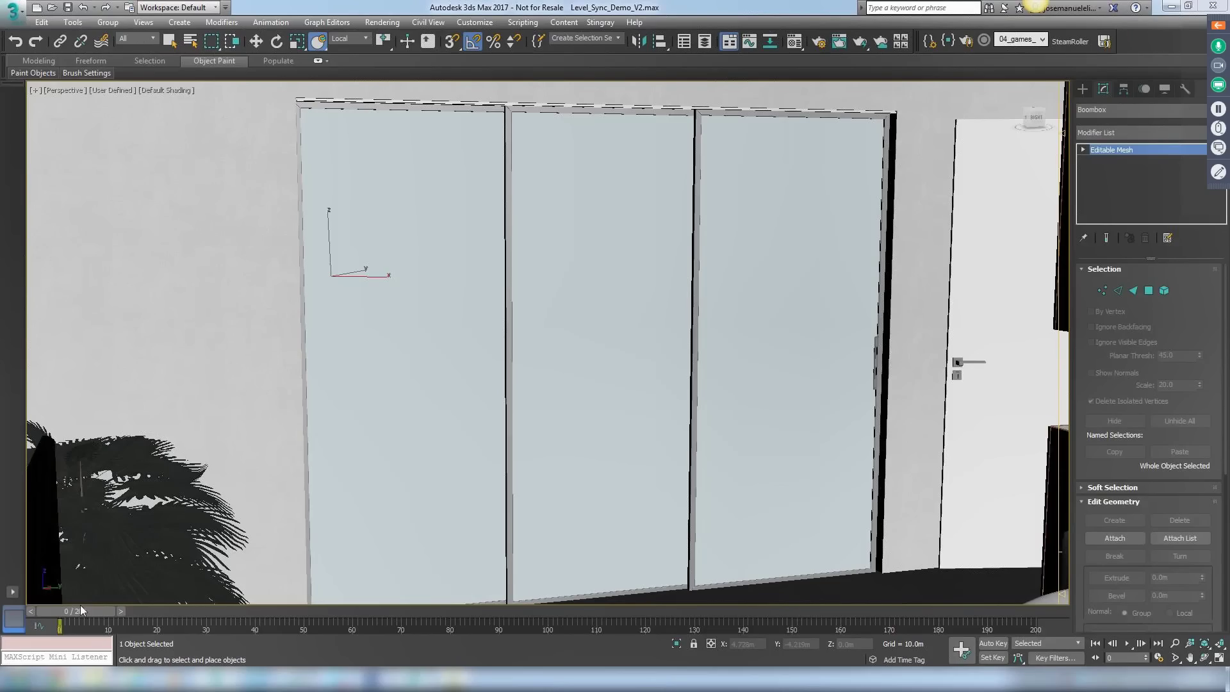
- Check the doors open at frame 20, rewind to frame 0, and select the sliding_doors set
left_click(150, 610)
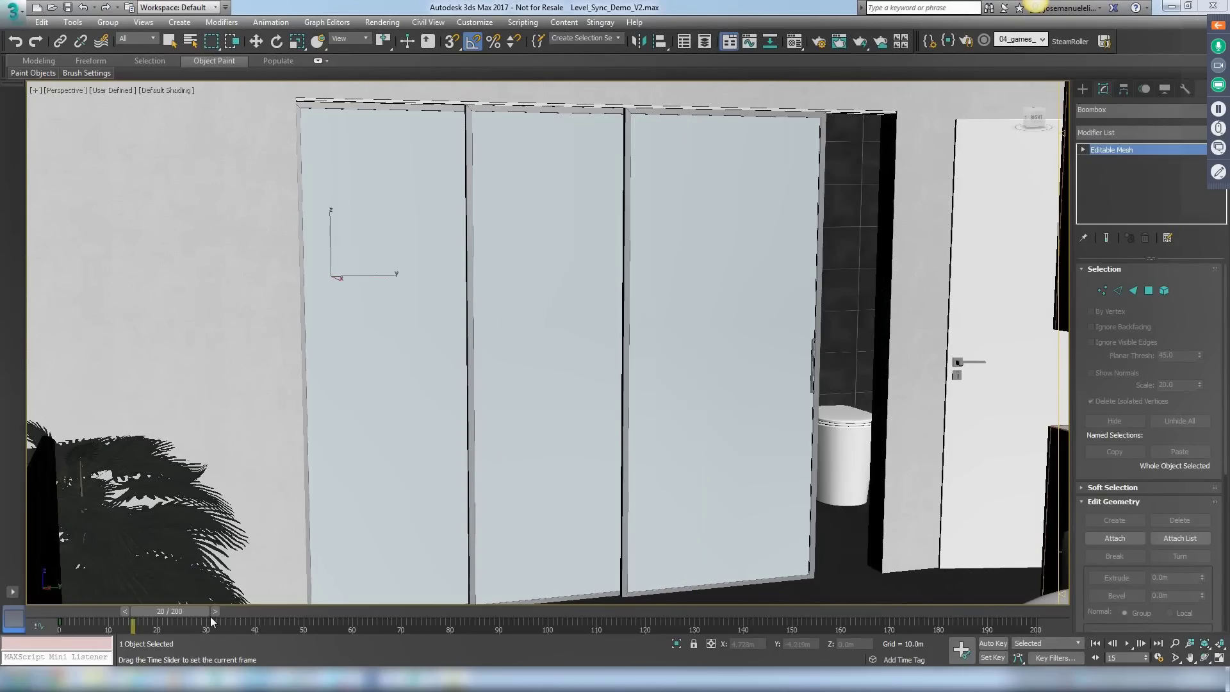
key("Home")
key("y")
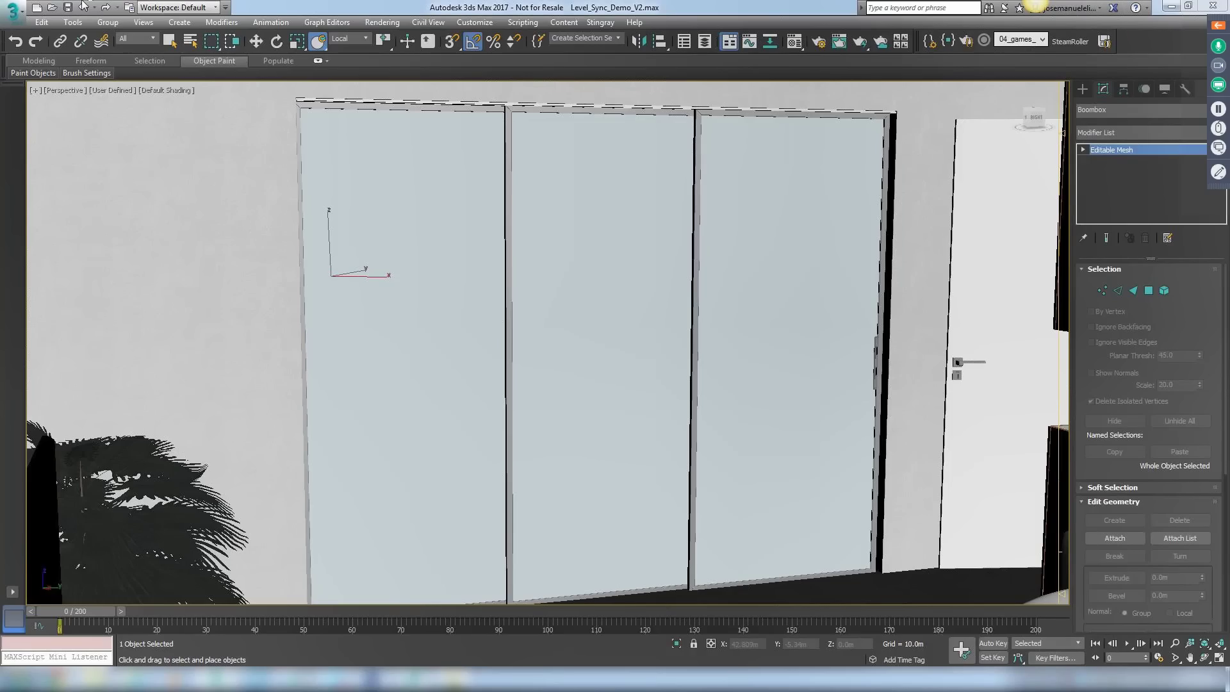
left_click(610, 38)
left_click(608, 51)
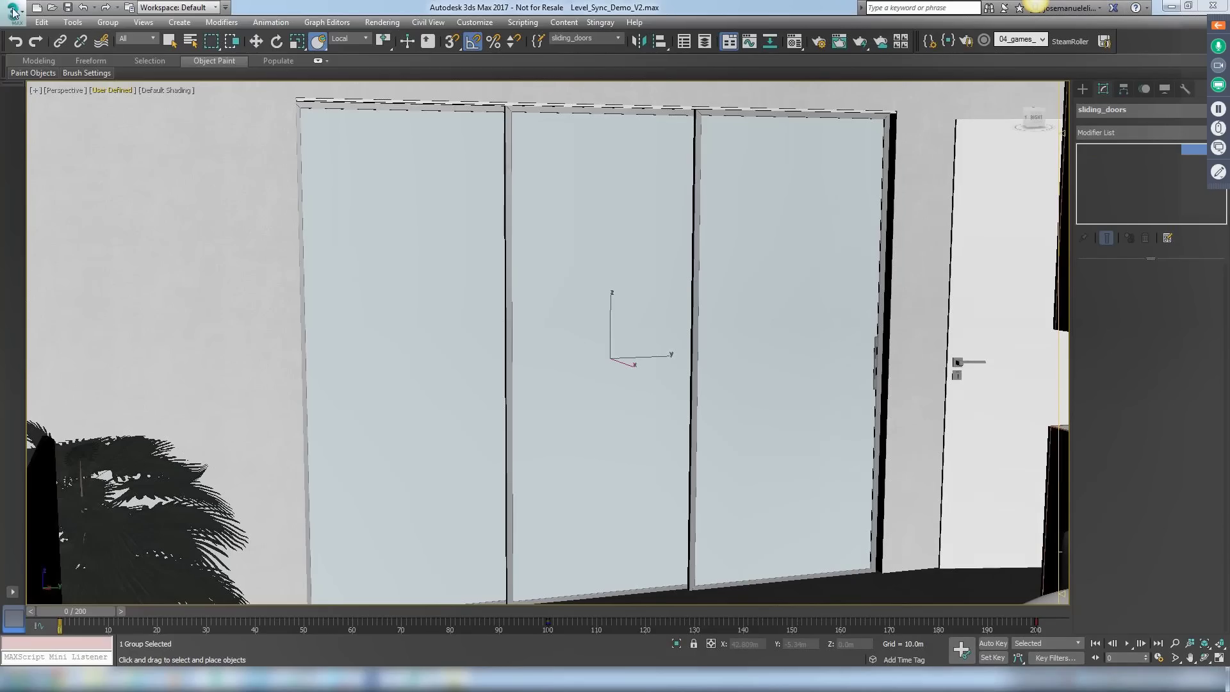
- Open the Game Exporter and set it to export only the selected sliding_doors group
left_click(12, 11)
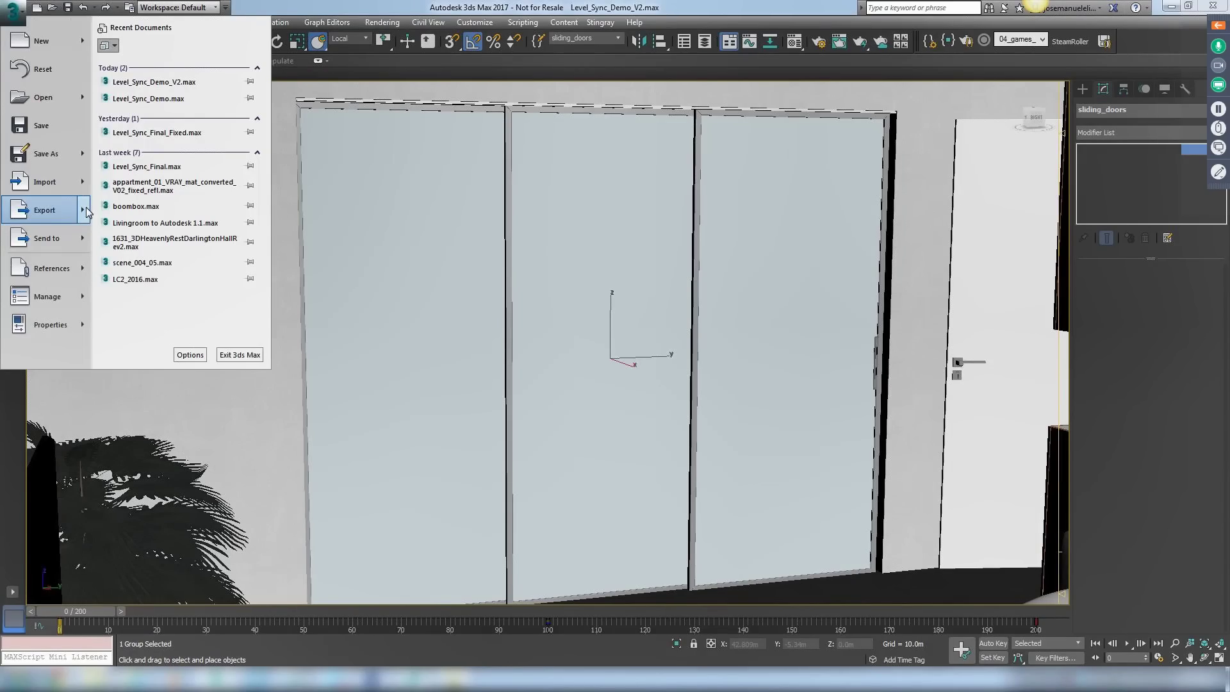
mouse_move(88, 212)
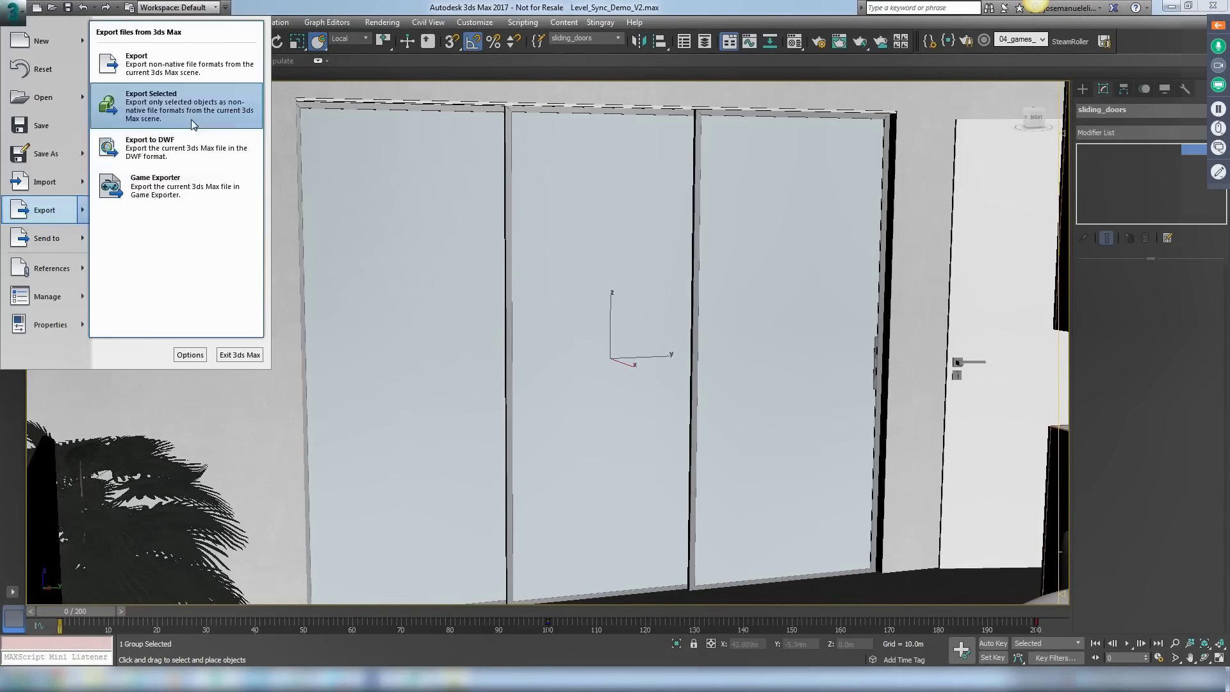
left_click(109, 142)
left_click(877, 116)
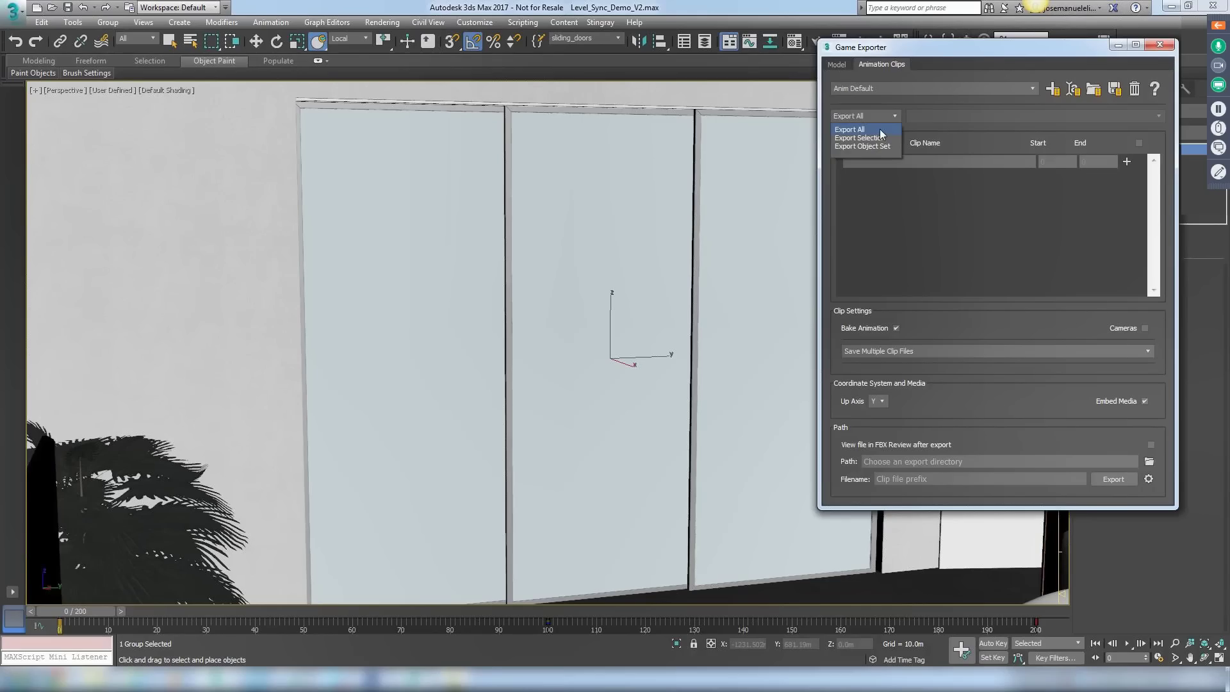
left_click(859, 138)
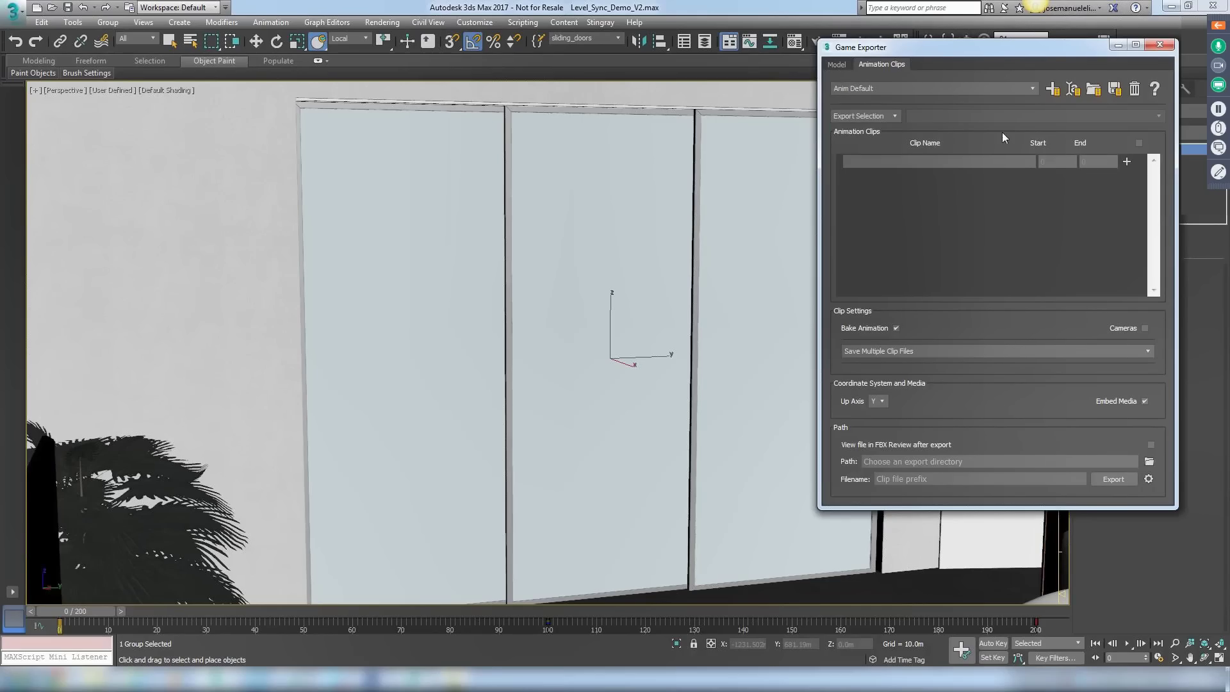
- Add an animation clip named open spanning frames 0–100
left_click(989, 163)
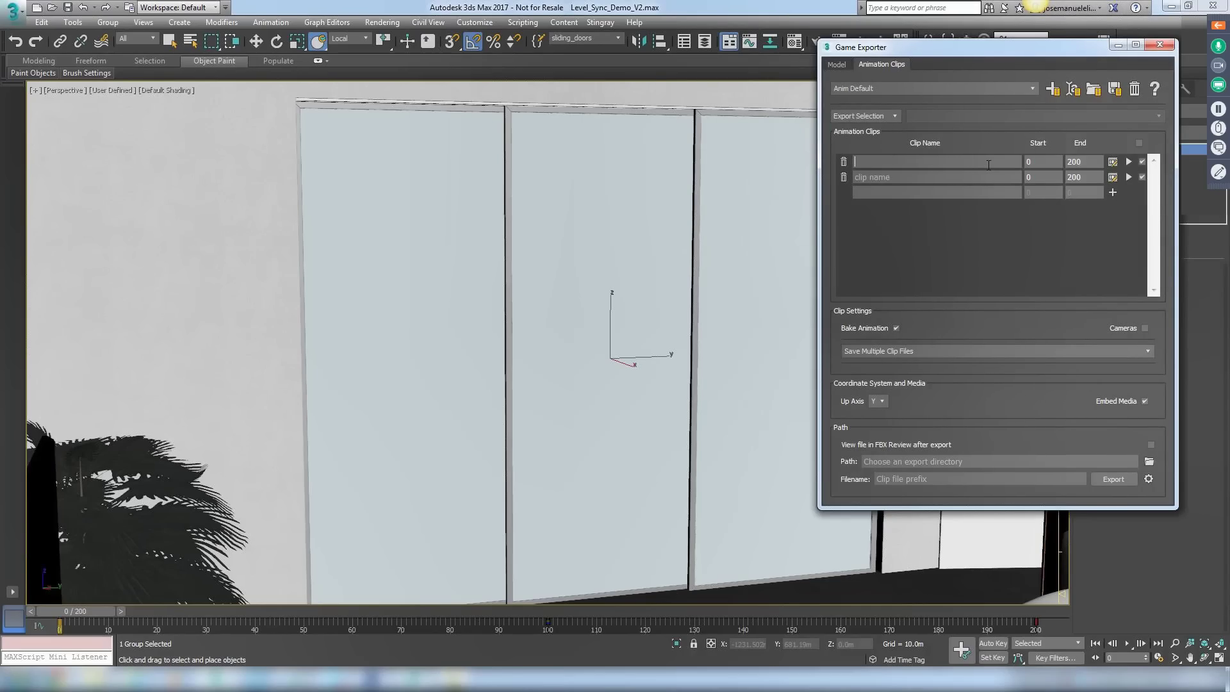
type("open")
key("Tab")
key("Tab")
type("100")
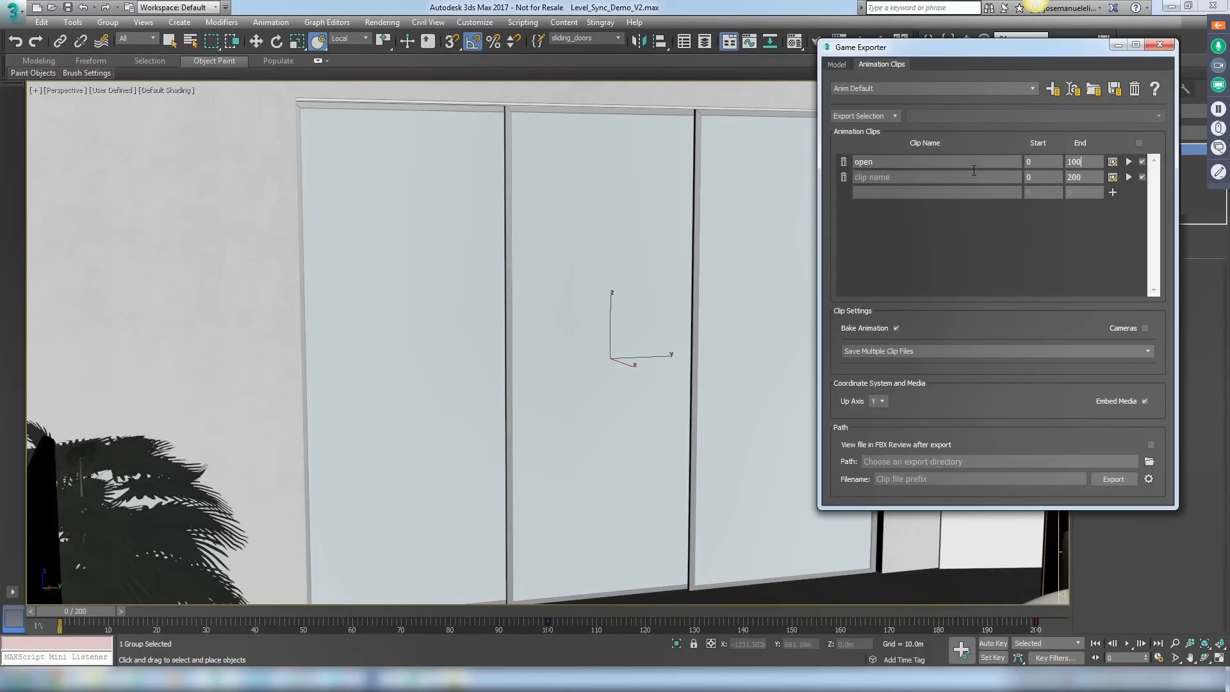
key("Tab")
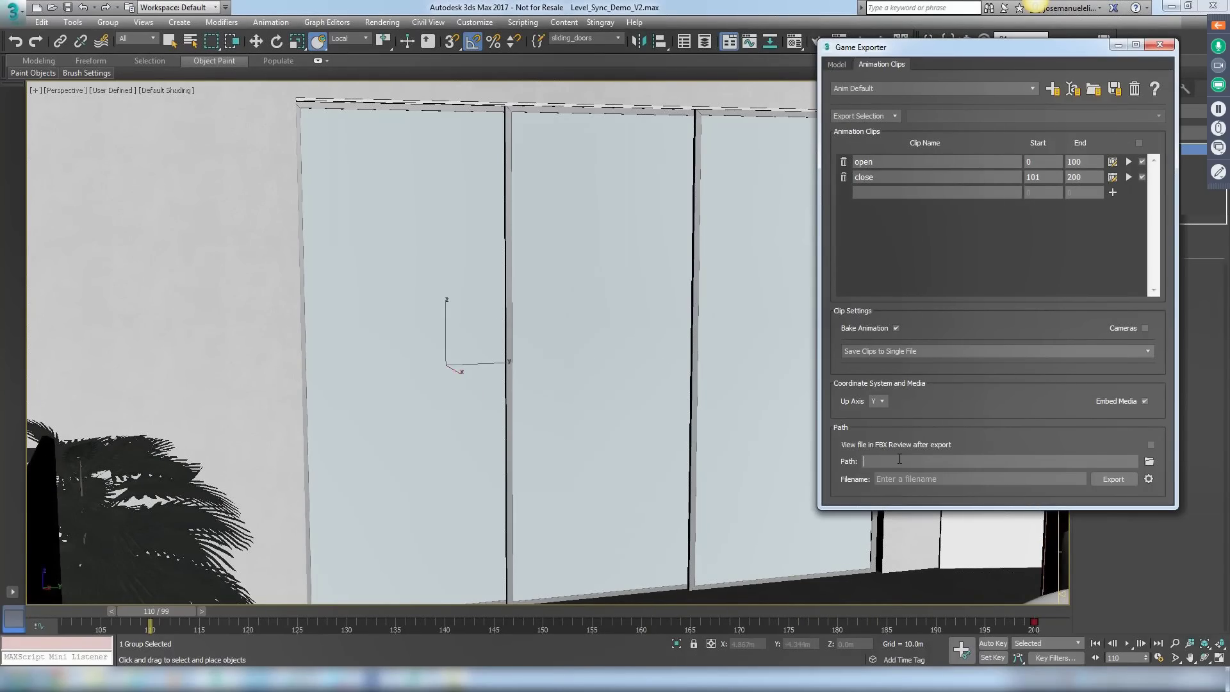
- Set the export path to the content/DEMO/doors folder and the file name to door
key("ctrl+v")
key("Tab")
type("door")
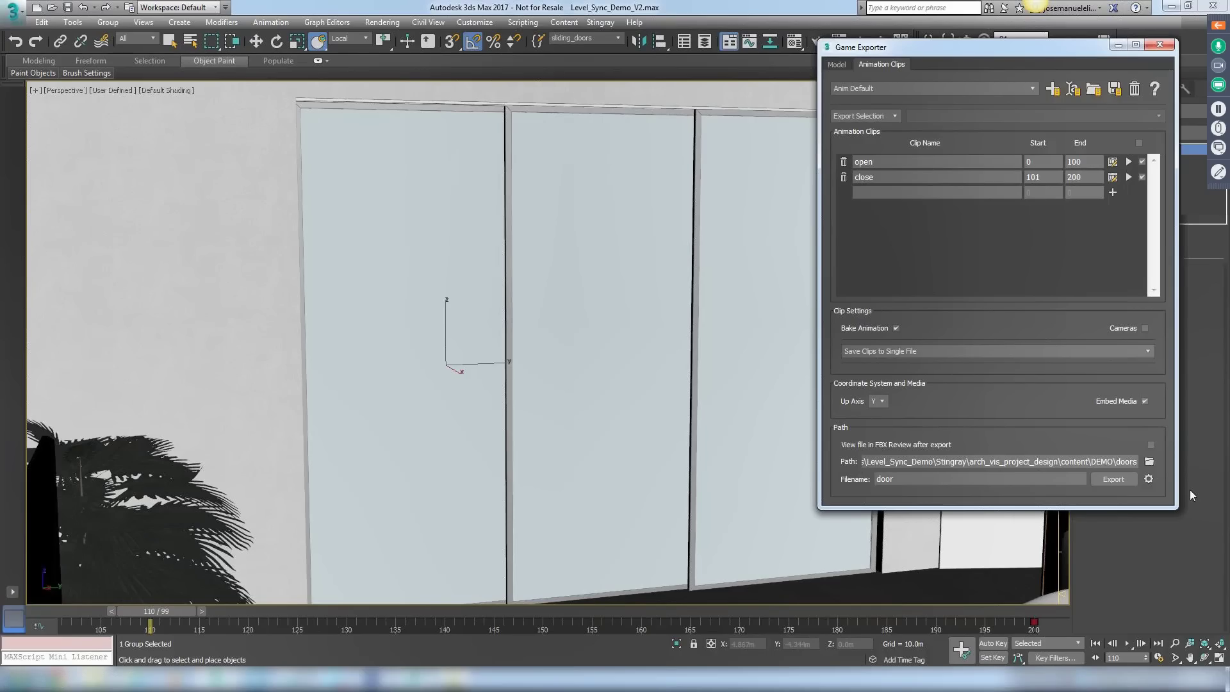
key("alt+Tab")
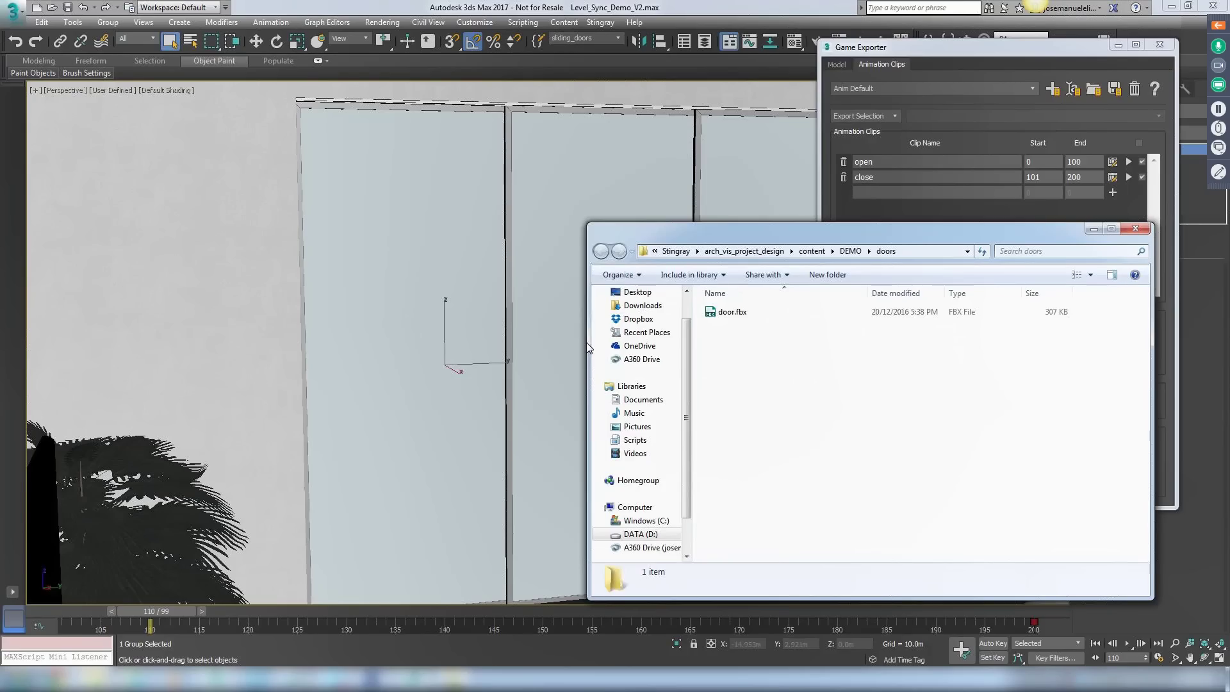
- Drag door.fbx from Windows Explorer into Stingray's doors asset folder
left_click(726, 317)
left_click_drag(727, 318, 433, 632)
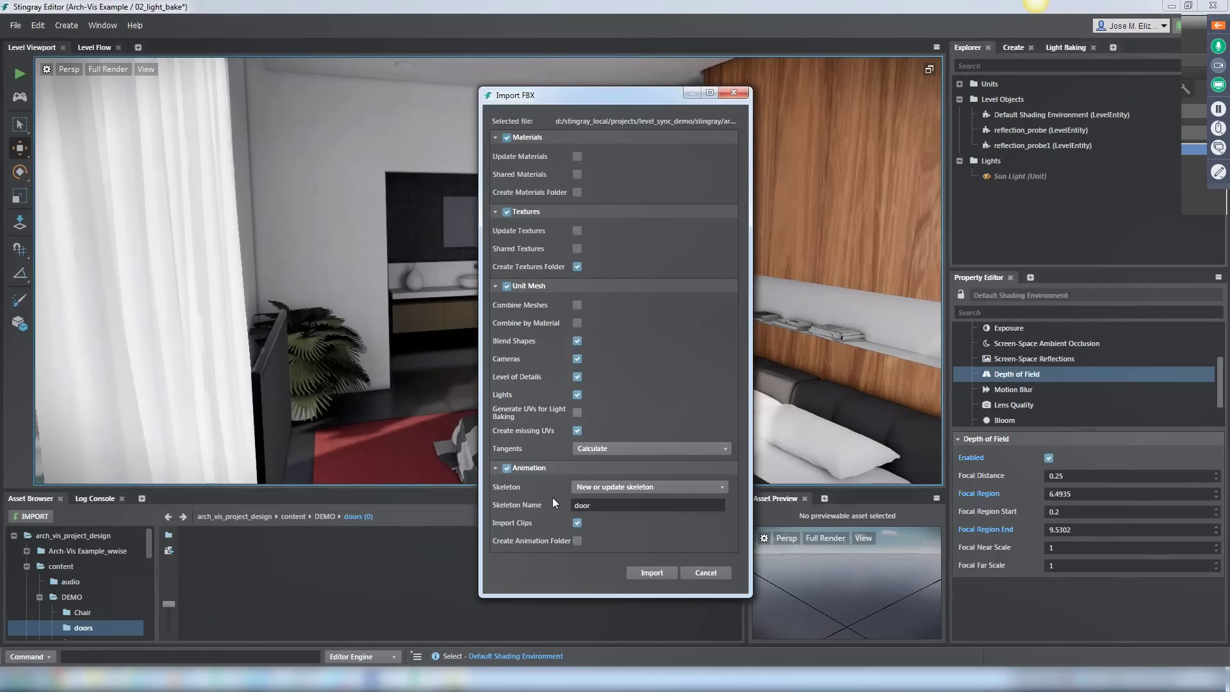
- Import the door FBX package with its animation clips kept enabled
left_click(507, 472)
left_click(506, 473)
left_click(653, 574)
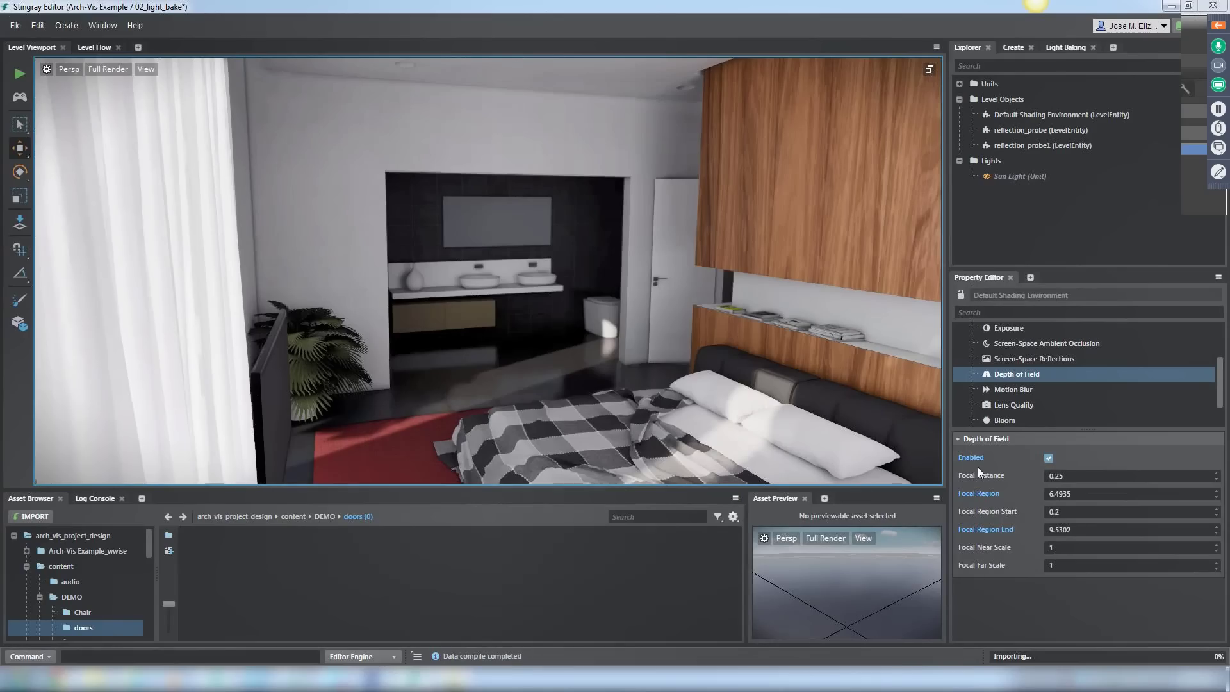
- Place the door unit in the bedroom at translate X, Y, Z of 0, 0, 0
left_click(263, 583)
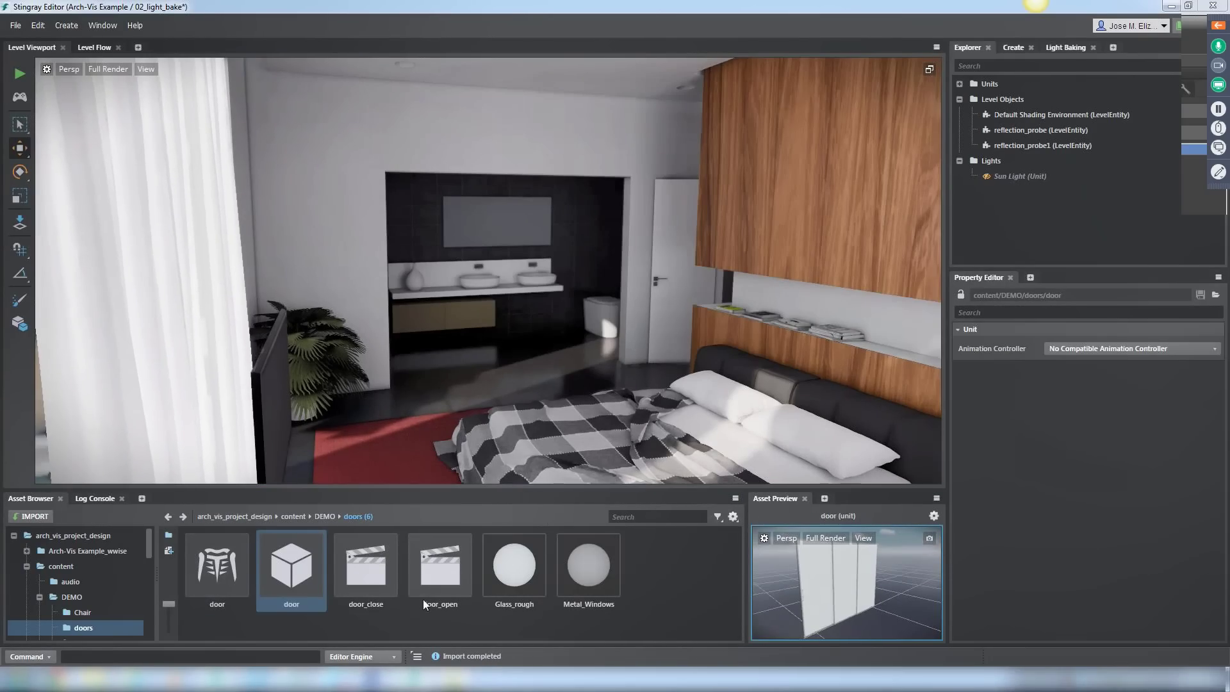
left_click_drag(291, 567, 392, 424)
left_click_drag(1023, 467, 1033, 481)
type("0")
key("Return")
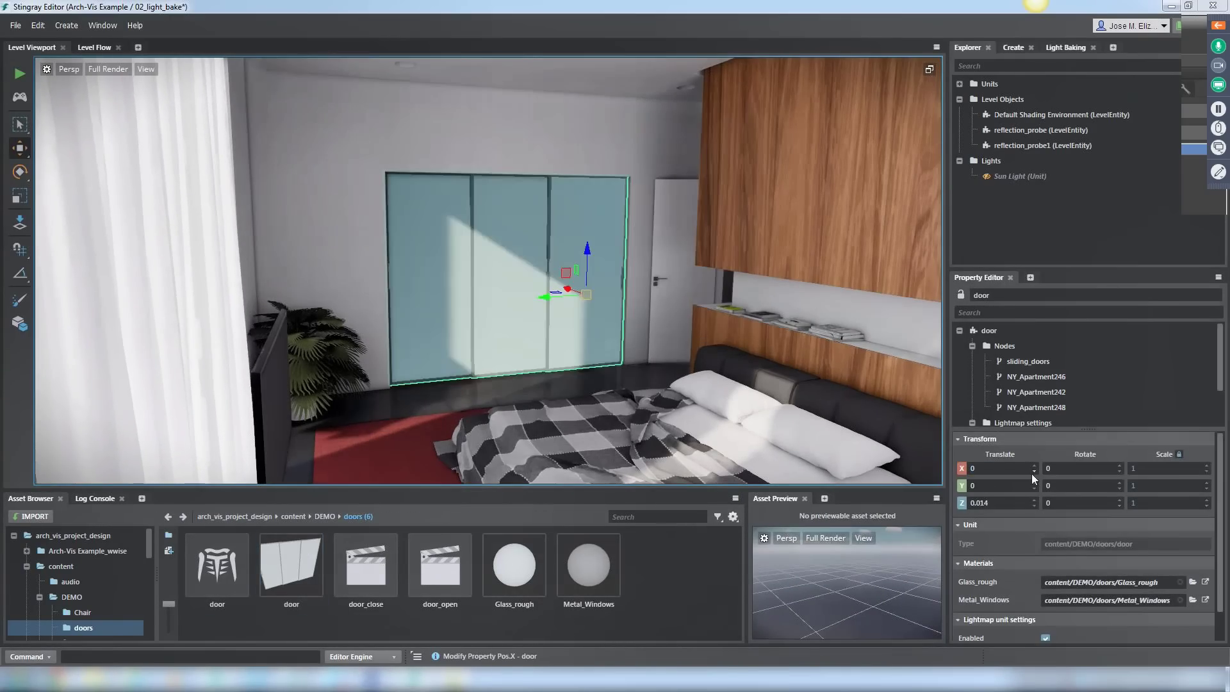
left_click(1034, 505)
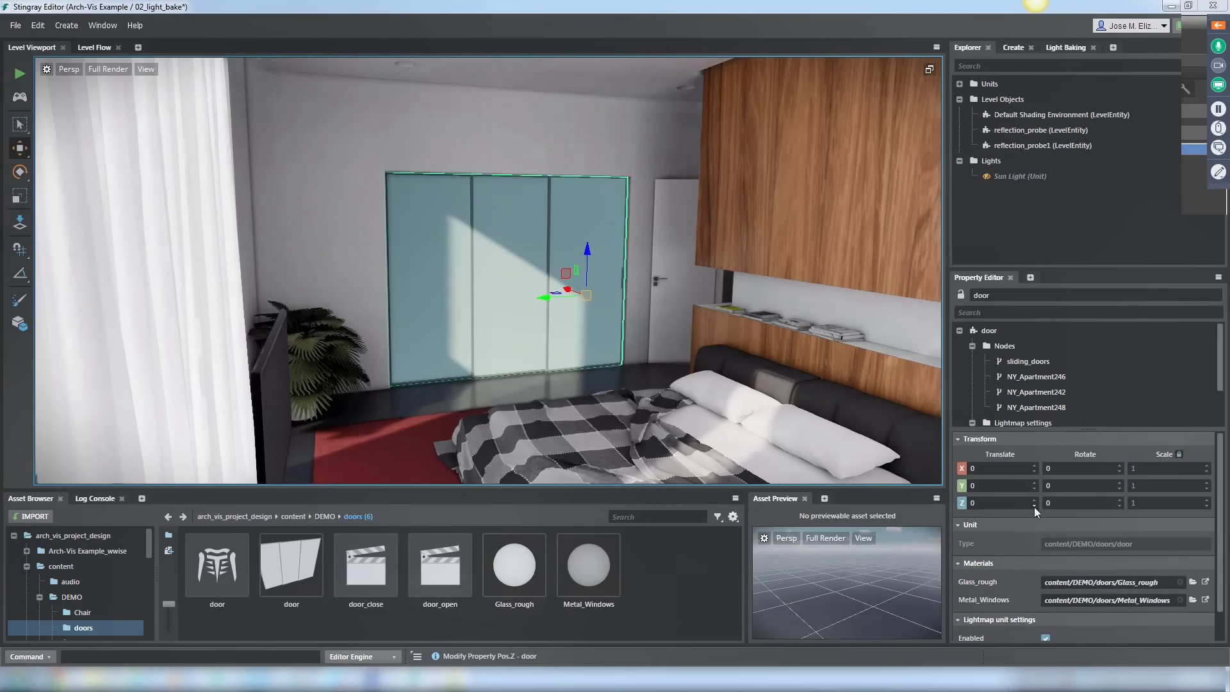
- Preview the door_close and door_open clips, then select the placed door
left_click(393, 580)
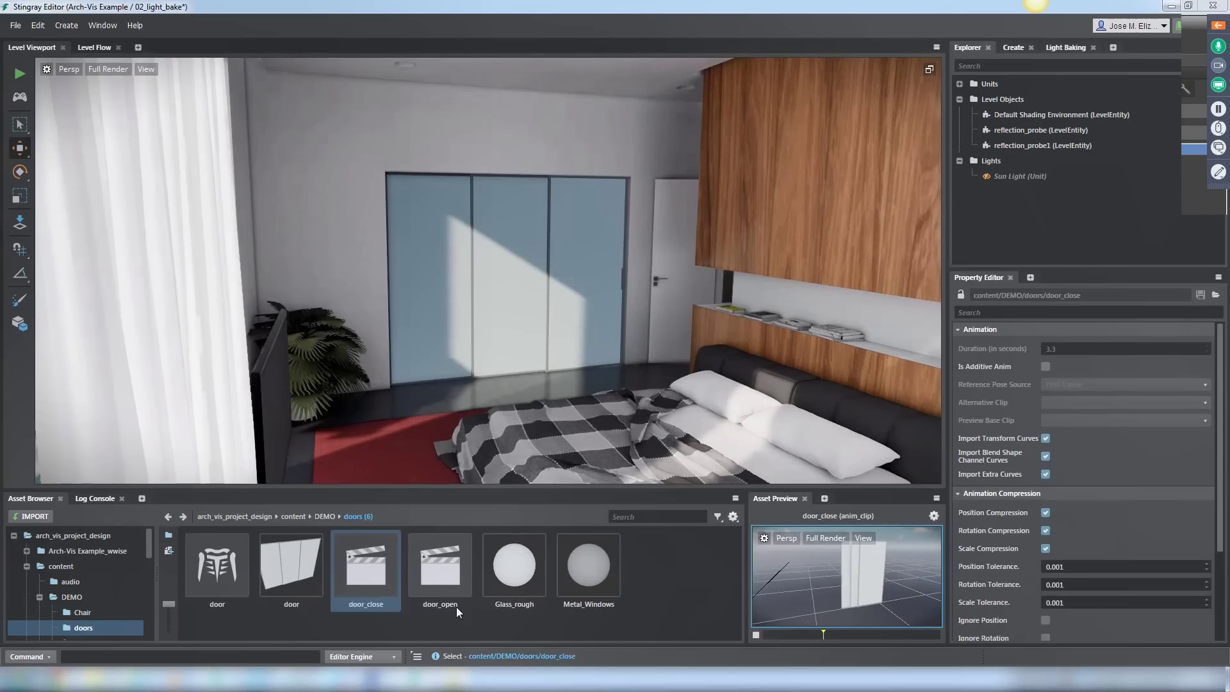
left_click(456, 603)
left_click(756, 635)
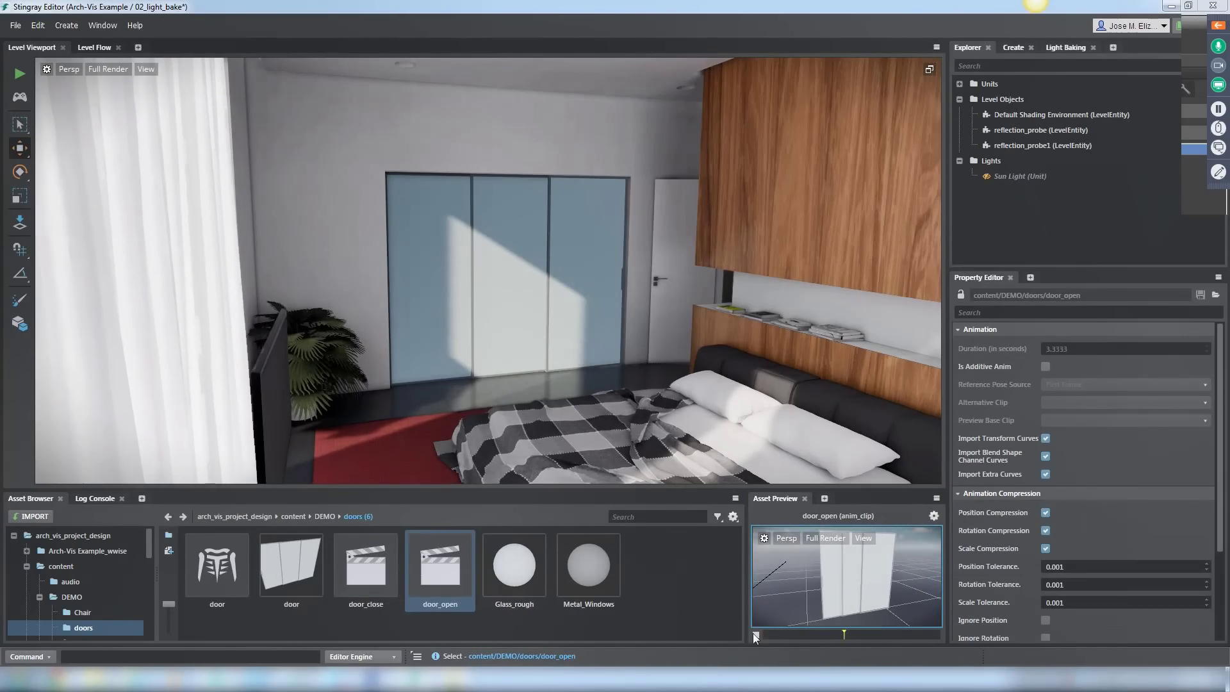
left_click(451, 283)
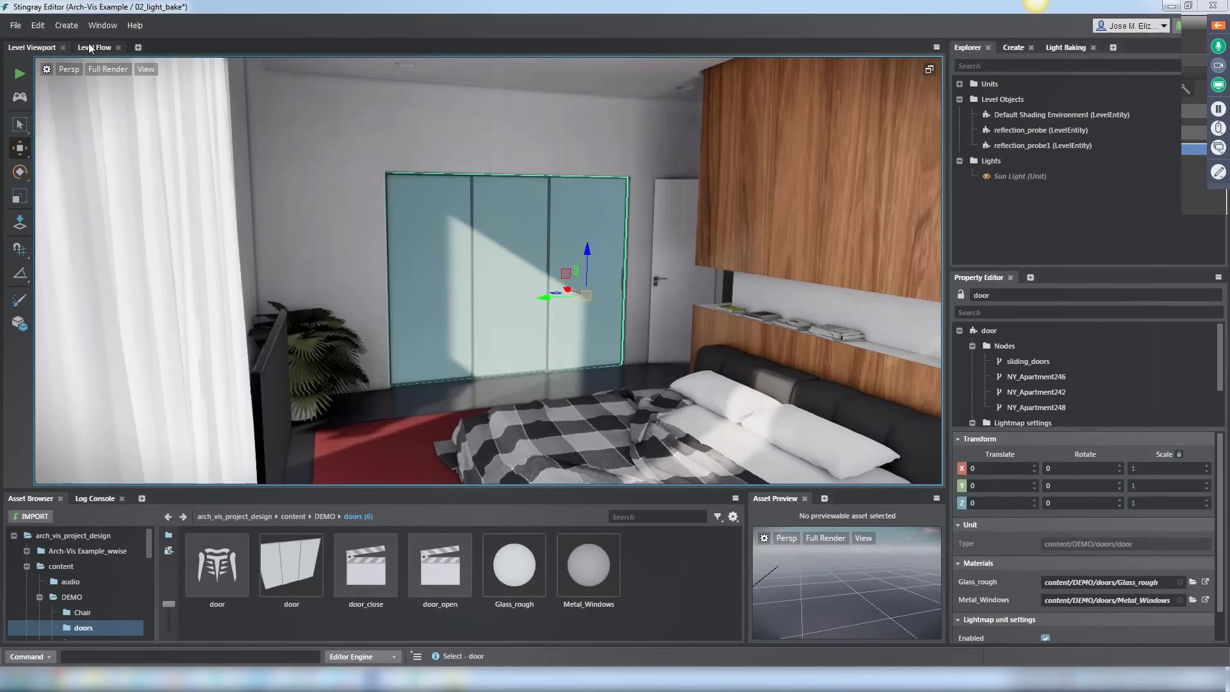
- Add a Level Unit node for the door to the level flow graph
left_click(90, 48)
right_click(256, 169)
left_click(305, 187)
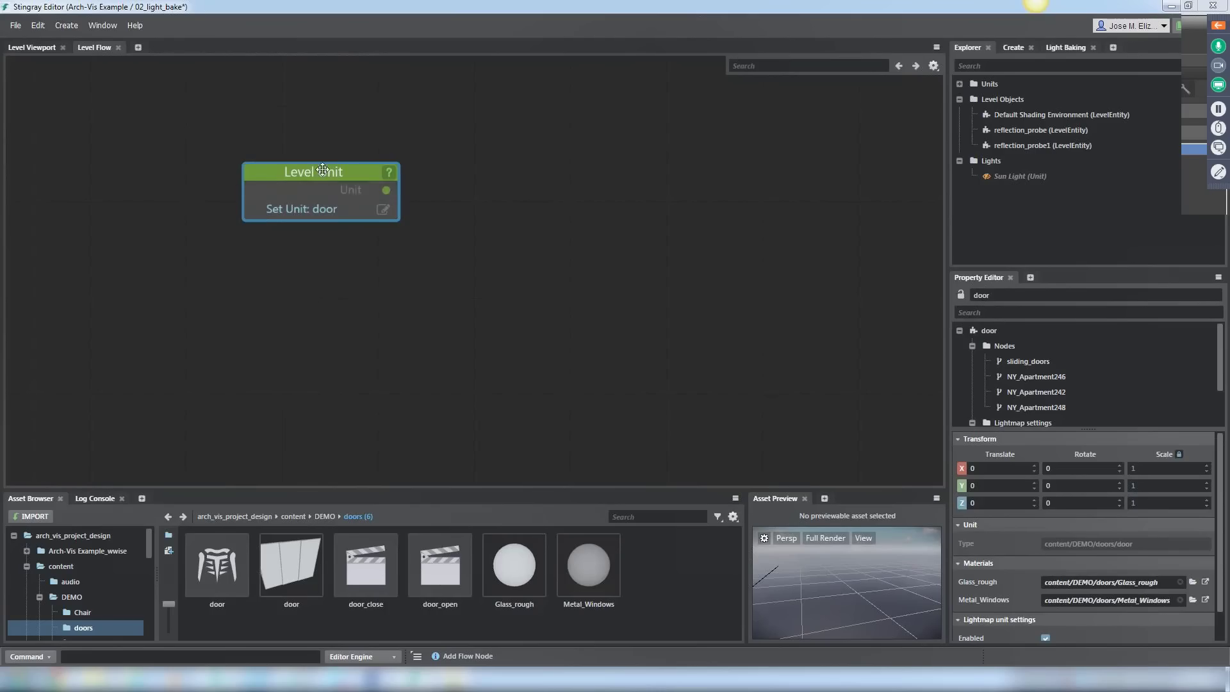
left_click_drag(322, 186, 341, 206)
- Add a Play Animation Clip node with looping off, plus a duplicate beside it
right_click(574, 212)
left_click(459, 160)
type("anima")
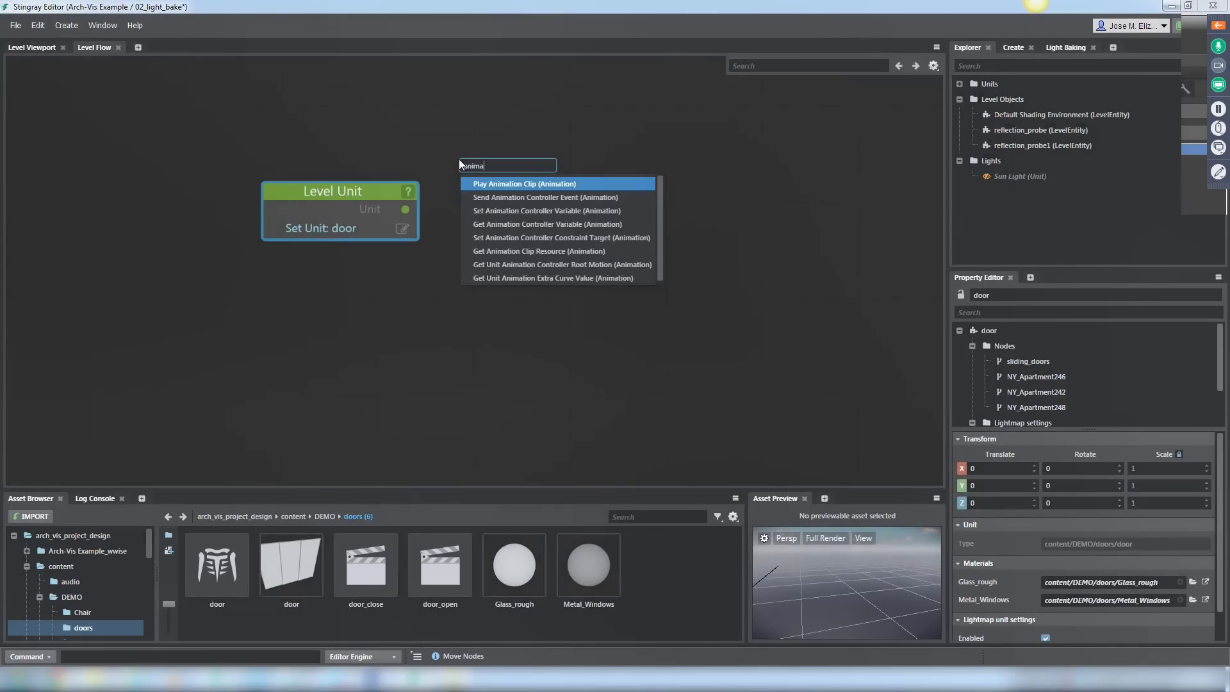
left_click(504, 184)
left_click(633, 363)
left_click(652, 387)
key("ctrl+v")
left_click_drag(698, 191, 765, 191)
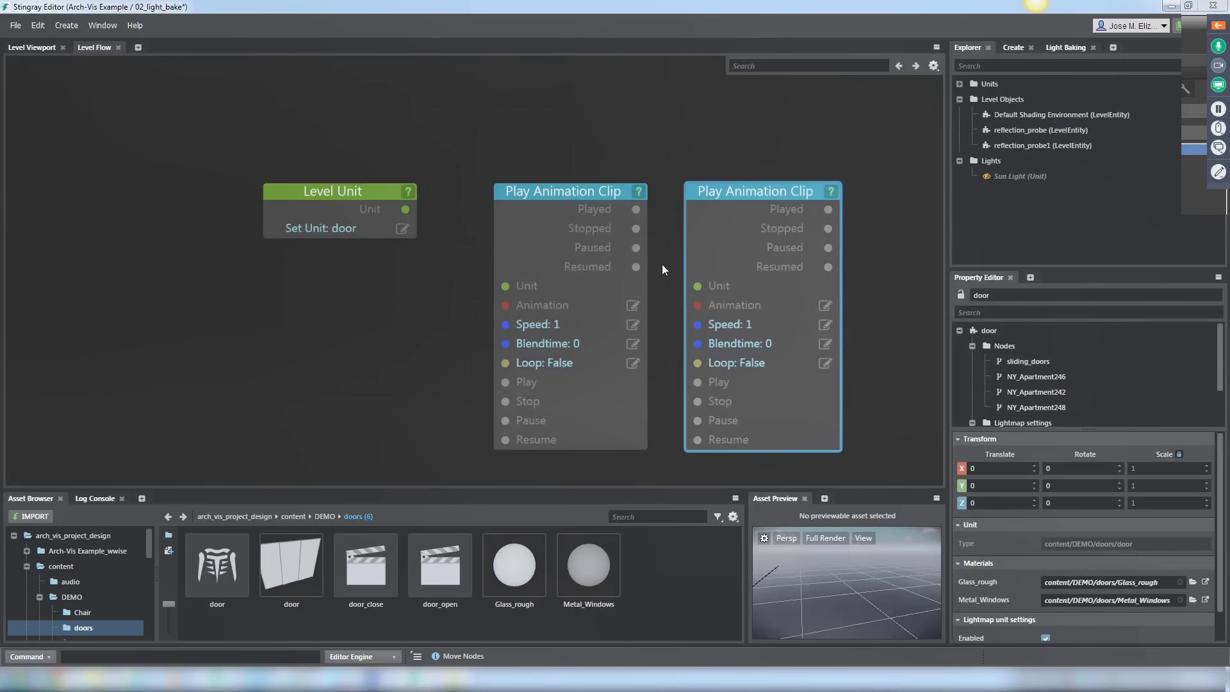
- Assign door_open and door_close to the two clip nodes and wire the door unit into both
left_click(632, 306)
key("Return")
left_click(825, 305)
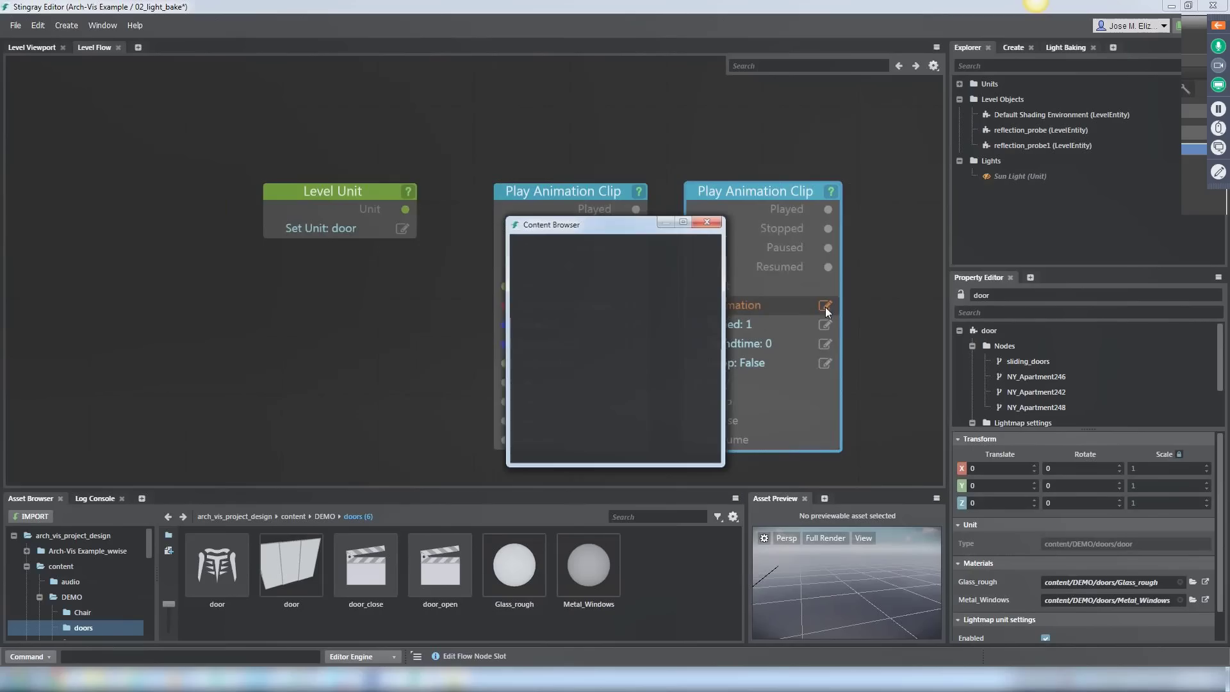
double_click(636, 266)
left_click_drag(410, 210, 504, 285)
left_click_drag(404, 210, 706, 317)
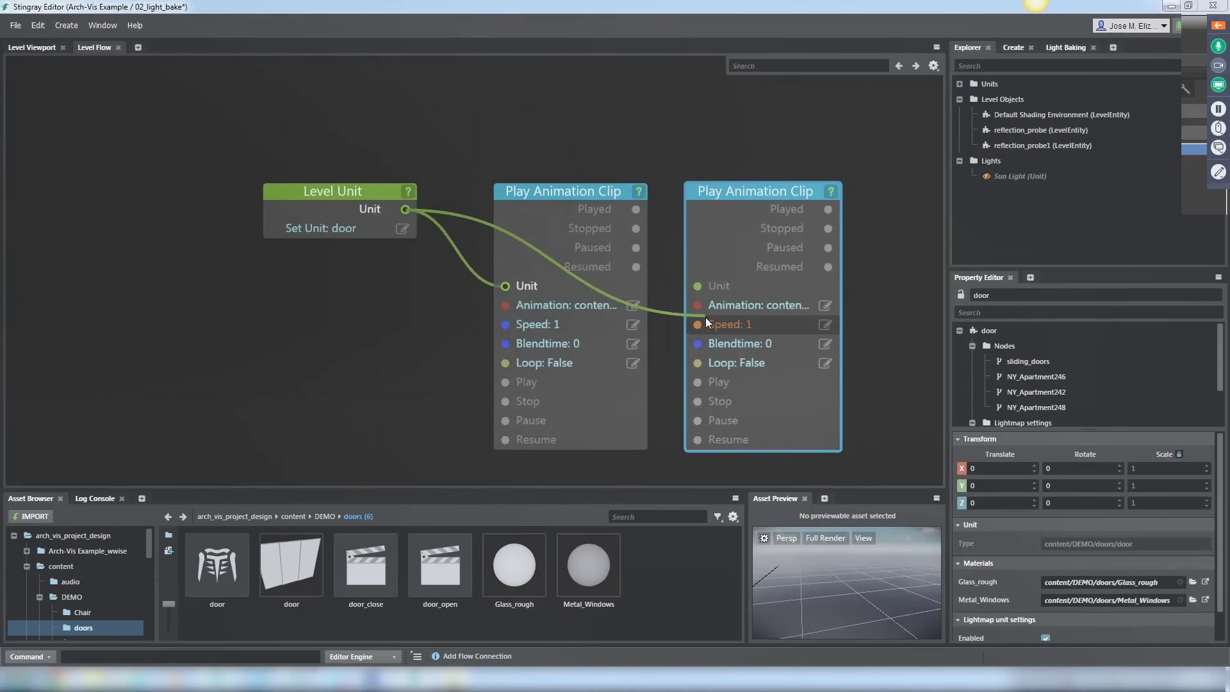
left_click_drag(706, 318, 697, 286)
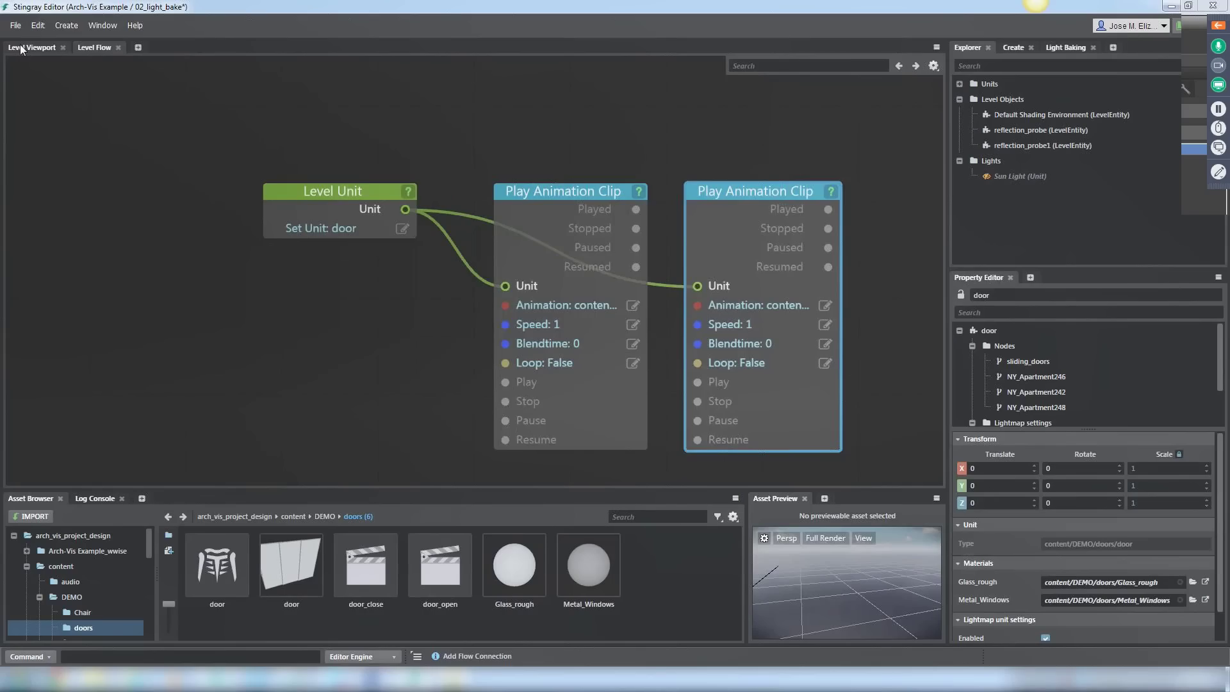
- Place a Misc Trigger volume over the bedroom sliding doors with shape template character_trigger
left_click(21, 48)
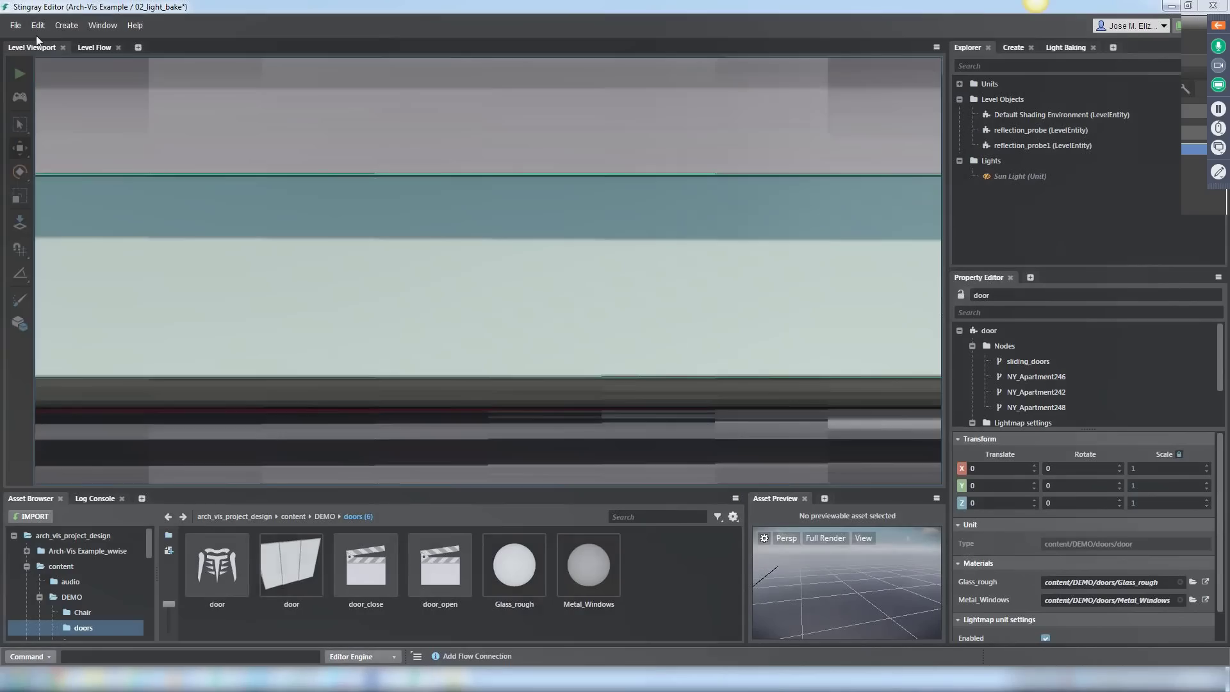
left_click(1013, 48)
scroll(1049, 235, "down", 2)
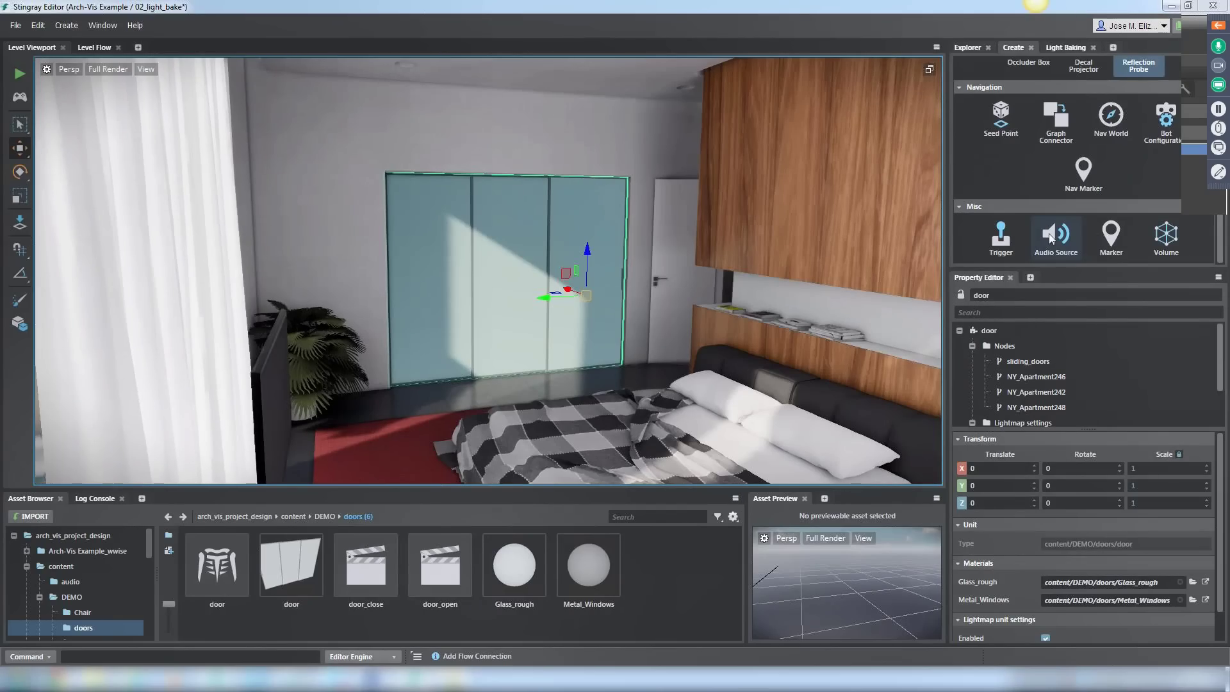
left_click(1009, 242)
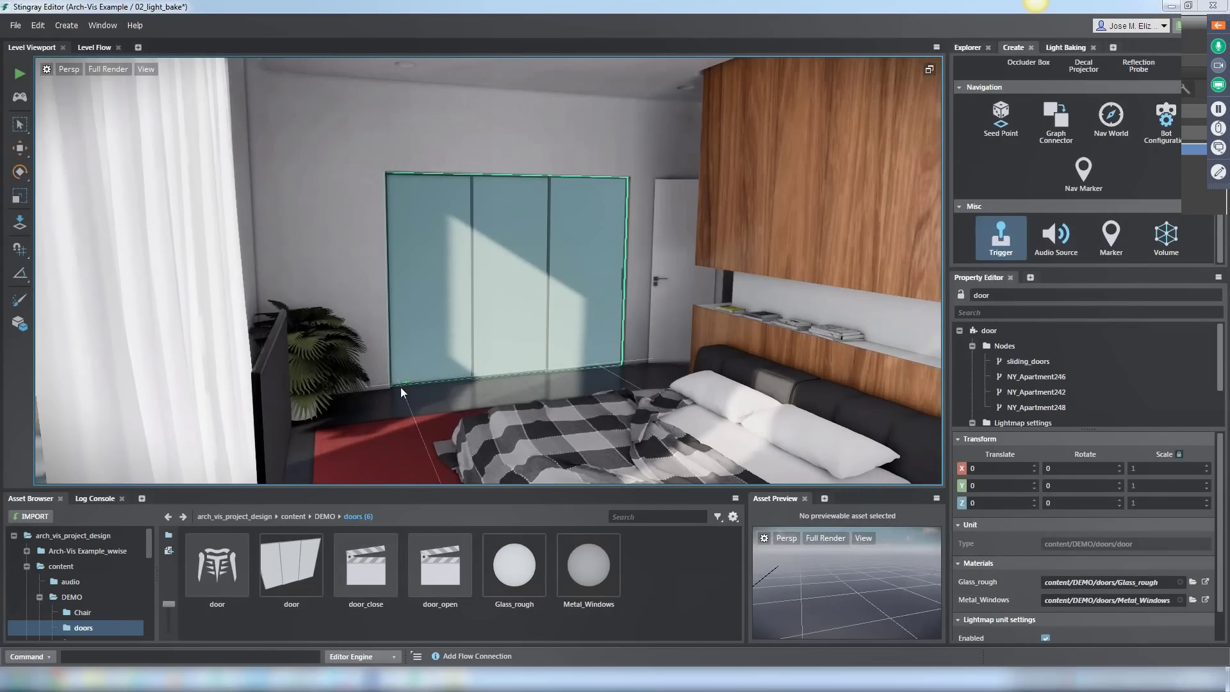
left_click(685, 191)
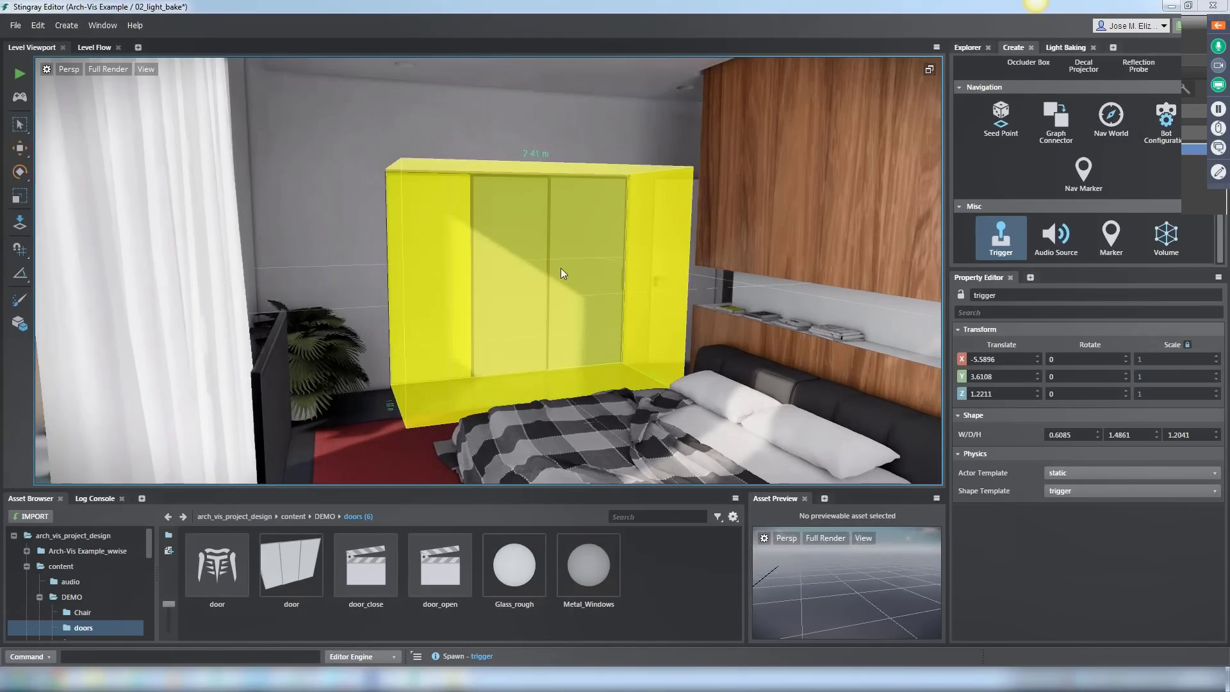
left_click(560, 268)
left_click(1131, 491)
left_click(1077, 509)
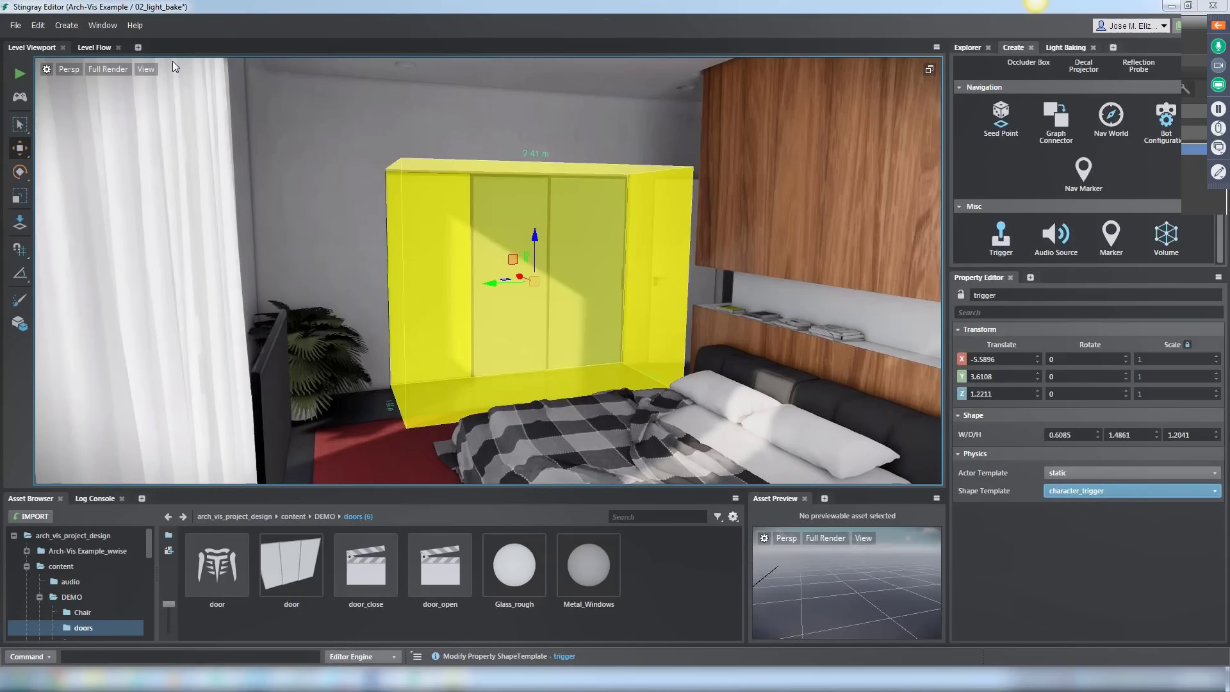
- Add a Level Trigger node, wiring Touched to the door_open clip and Untouched to door_close
left_click(94, 47)
right_click(201, 232)
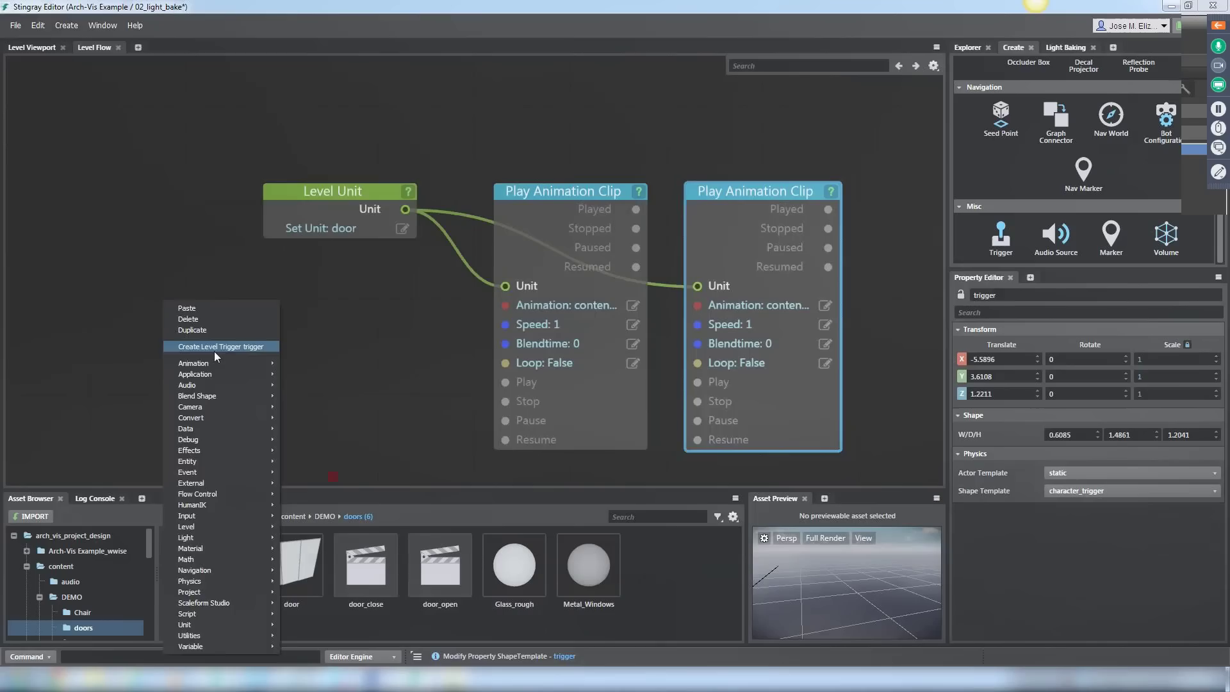
left_click(214, 351)
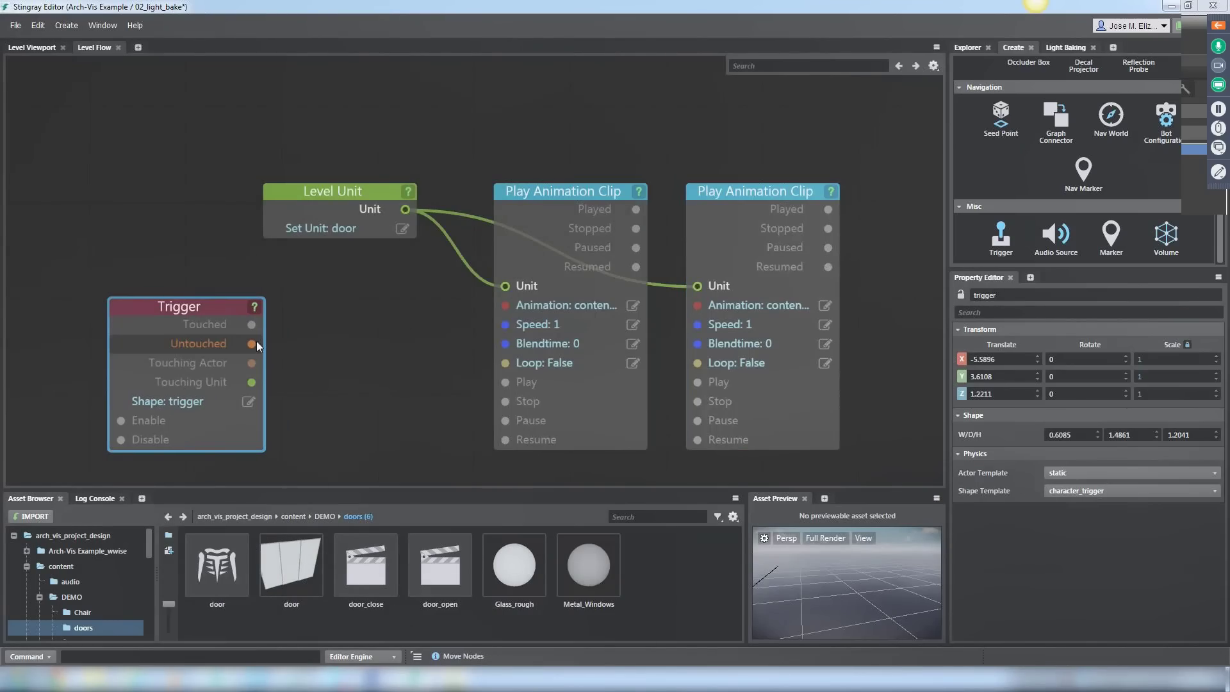
left_click_drag(251, 324, 503, 383)
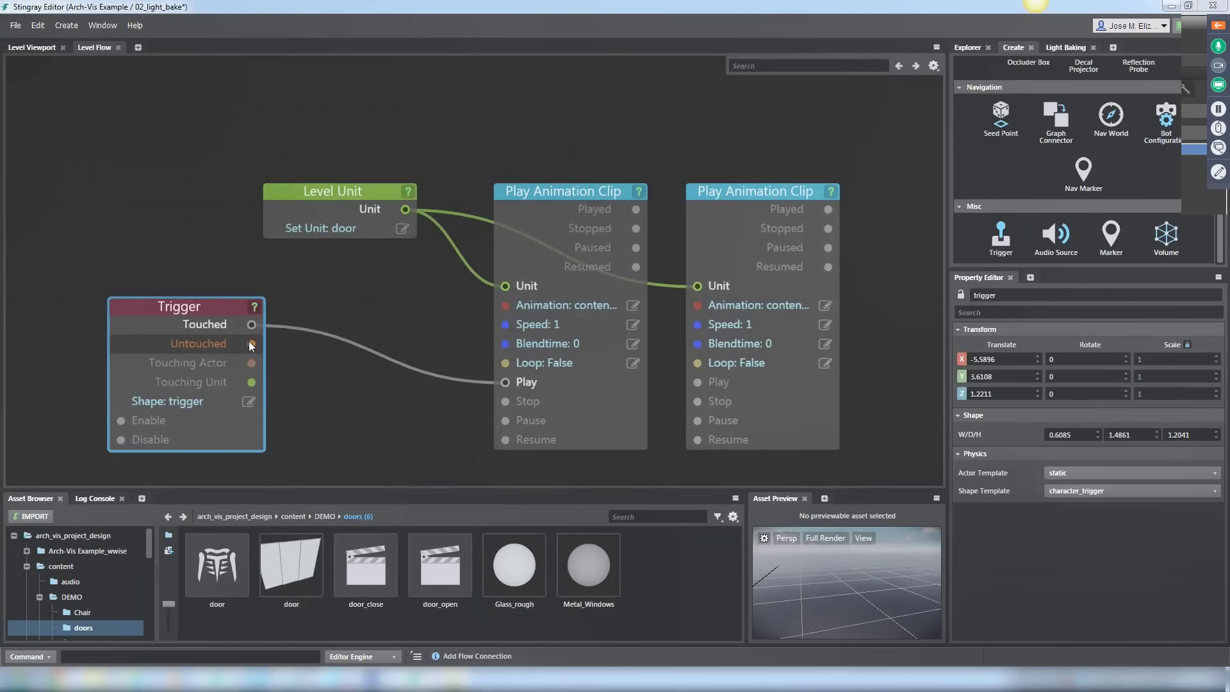
left_click_drag(251, 343, 698, 382)
left_click(32, 47)
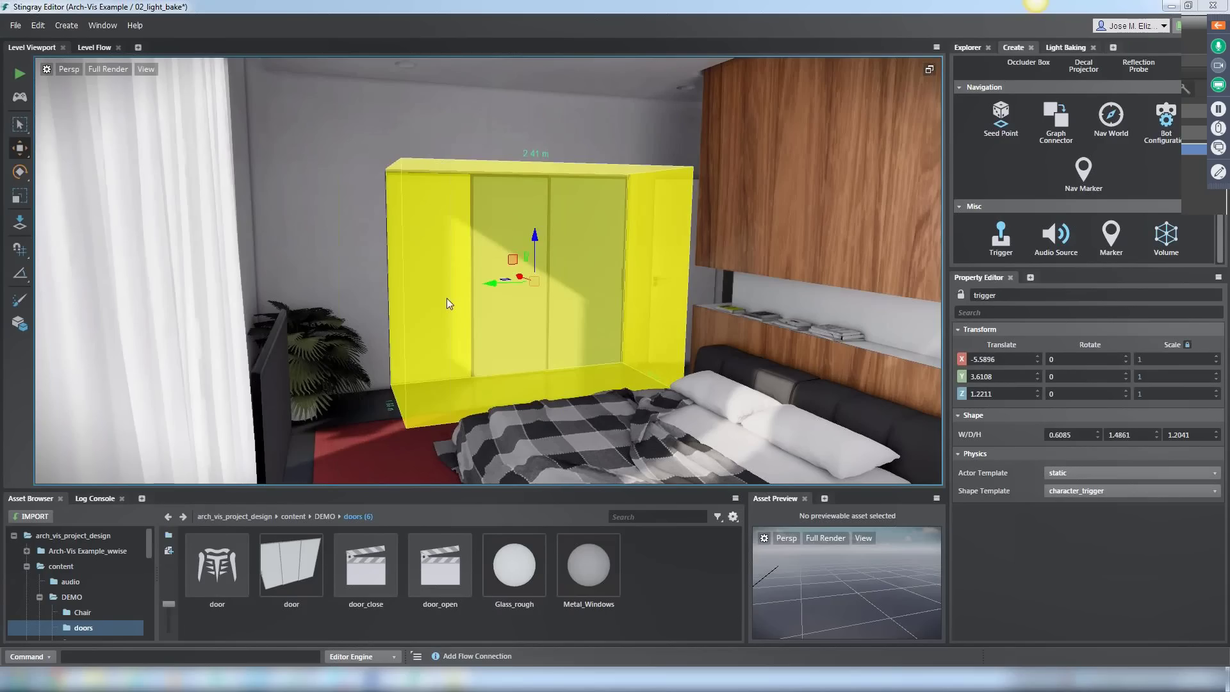
- Test-run the level with F5, walking through the sliding doors and back out
right_click_drag(447, 297, 481, 316)
key("F5")
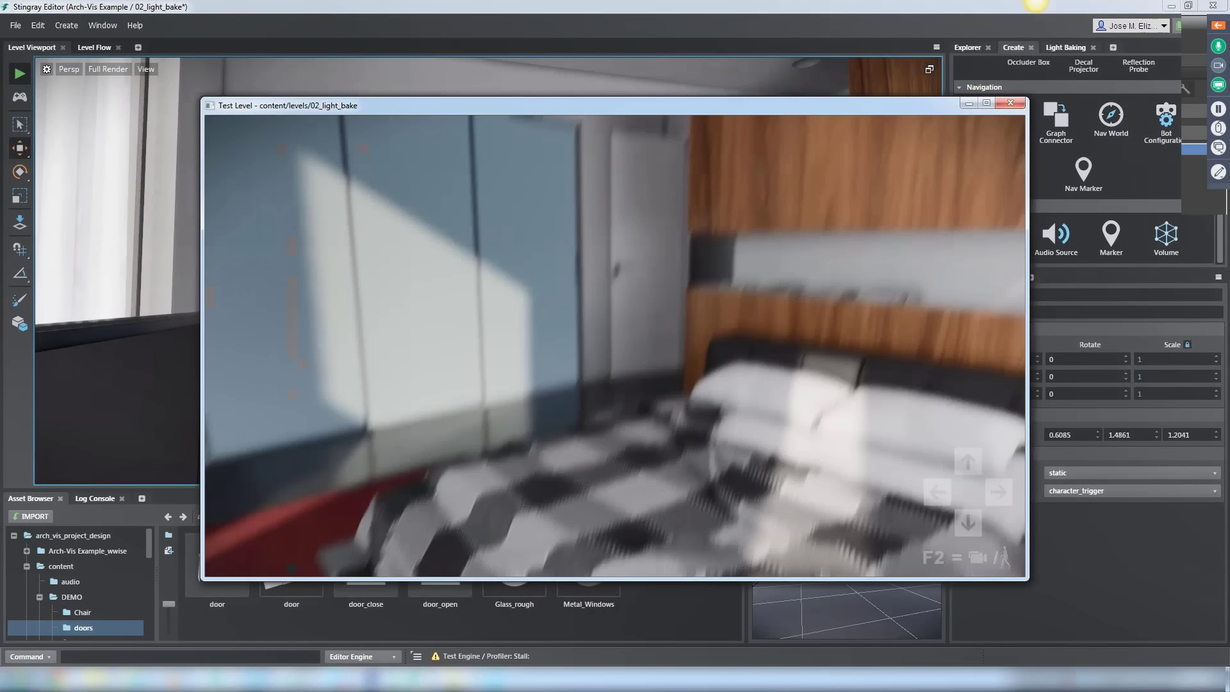
key("w")
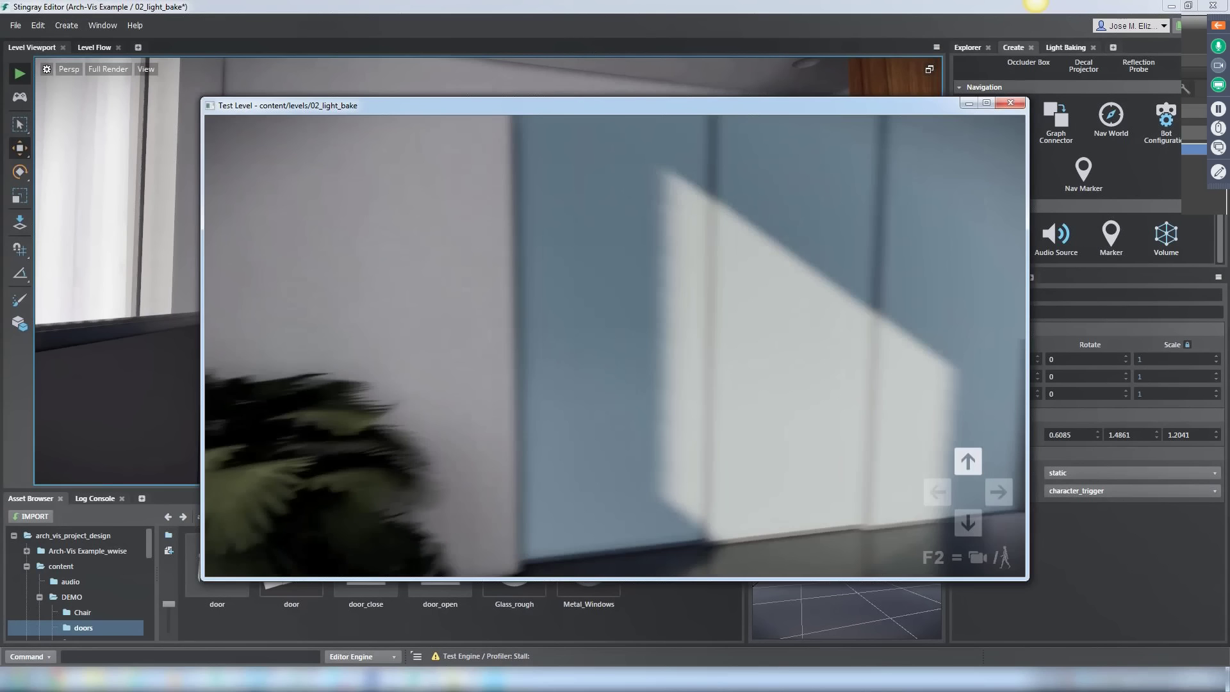
key("d")
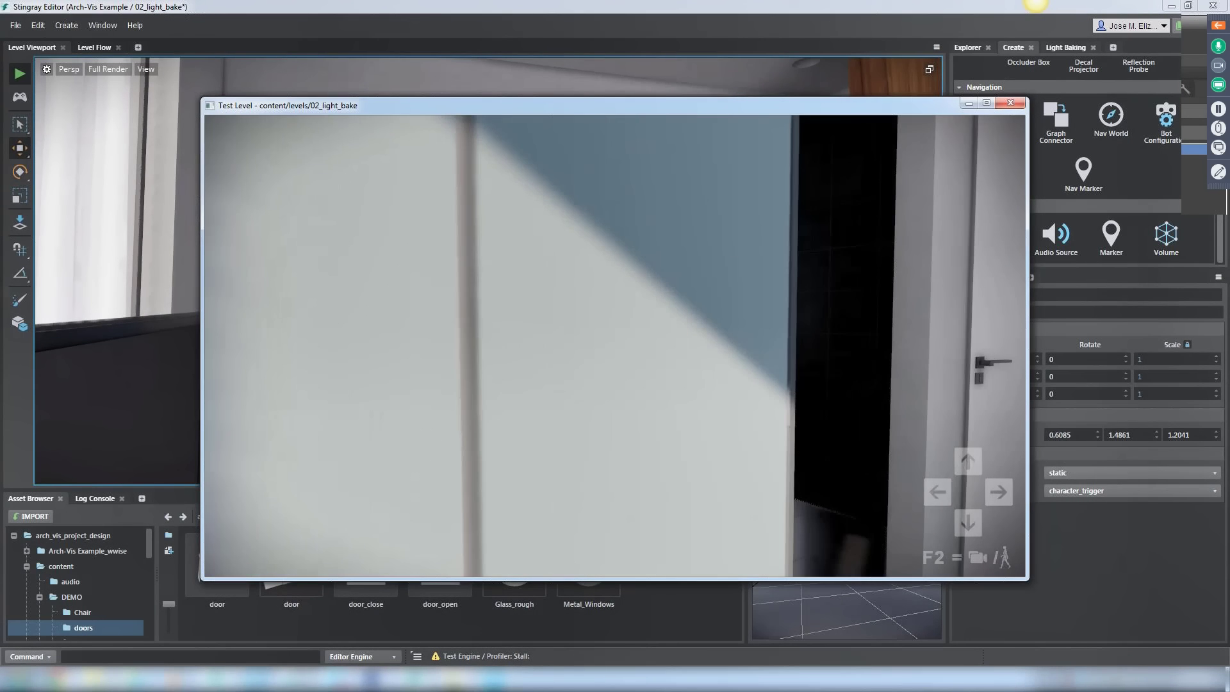
key("s")
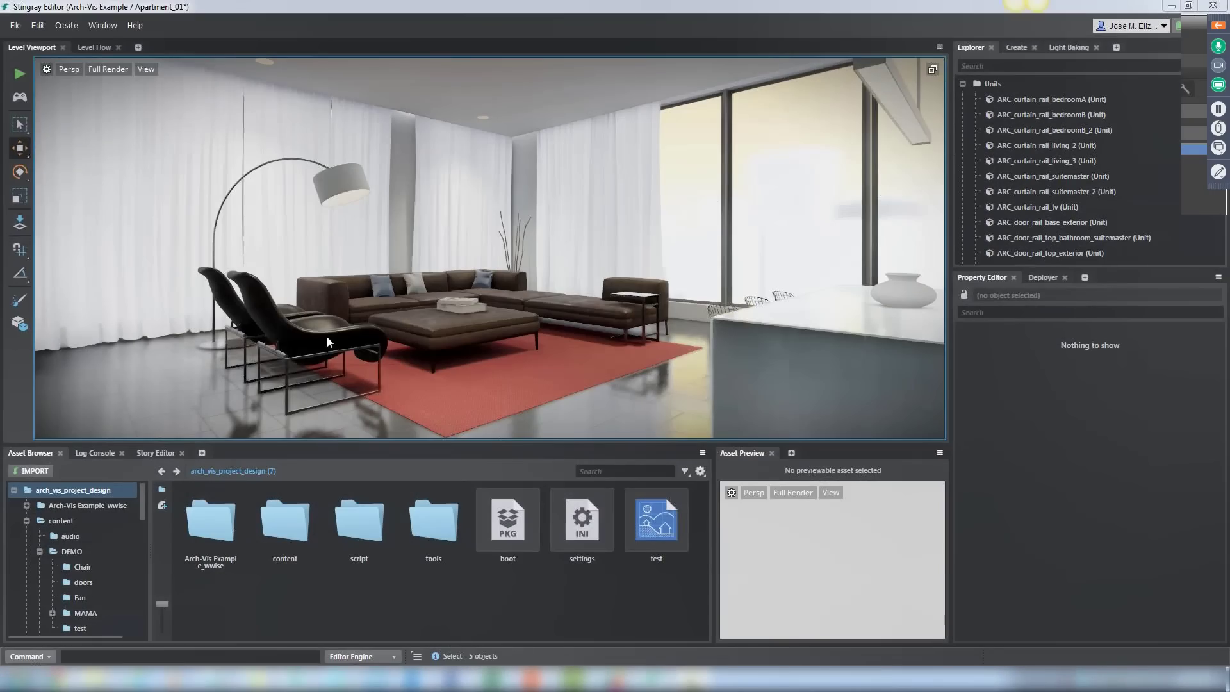
- Select the armchair and locate its FUR_living_armchair unit in Architecture/Furniture/Living
left_click(327, 339)
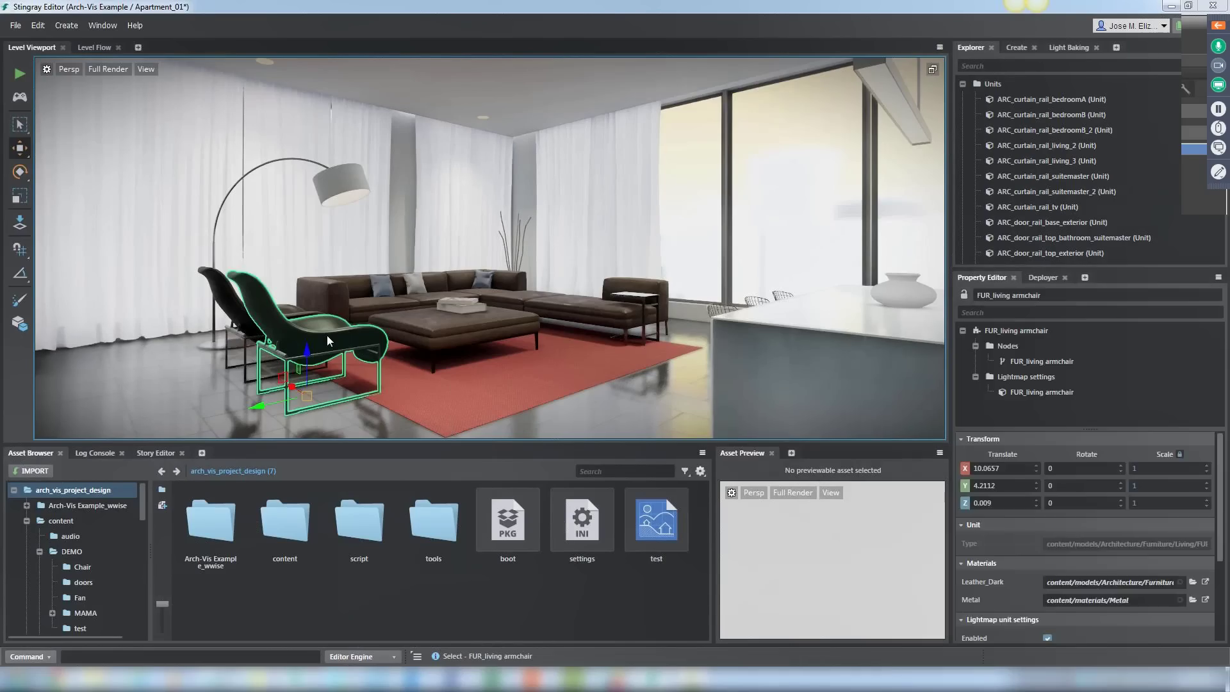
double_click(327, 335)
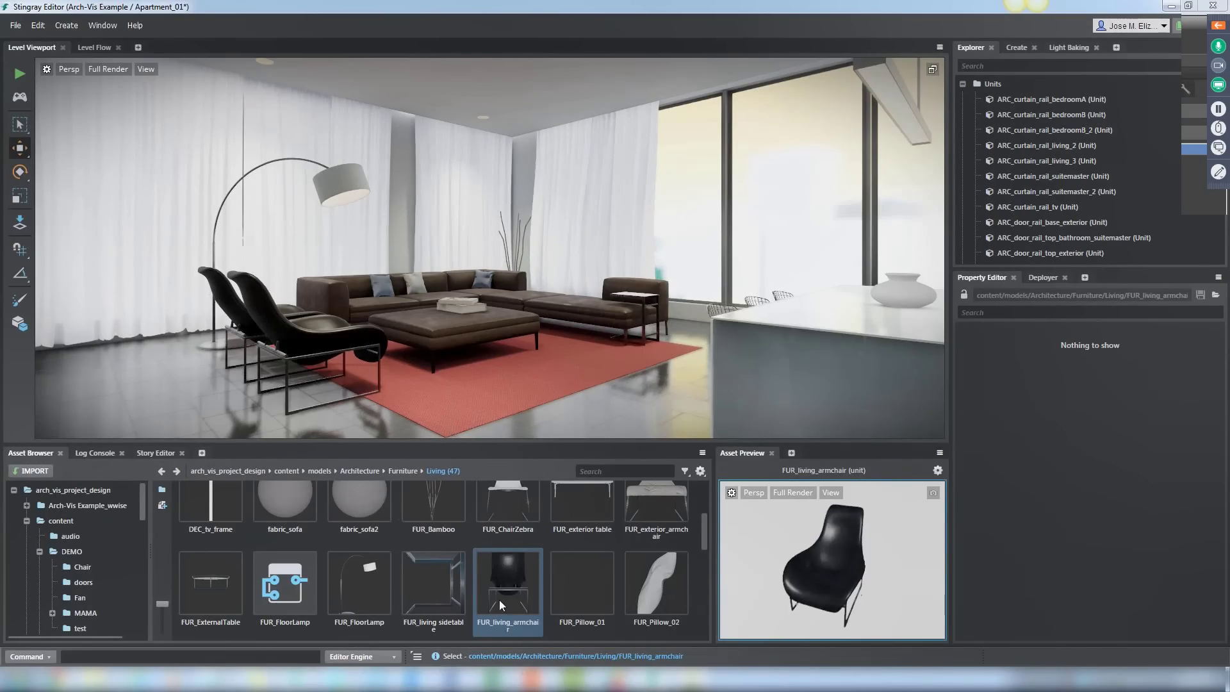
right_click(504, 580)
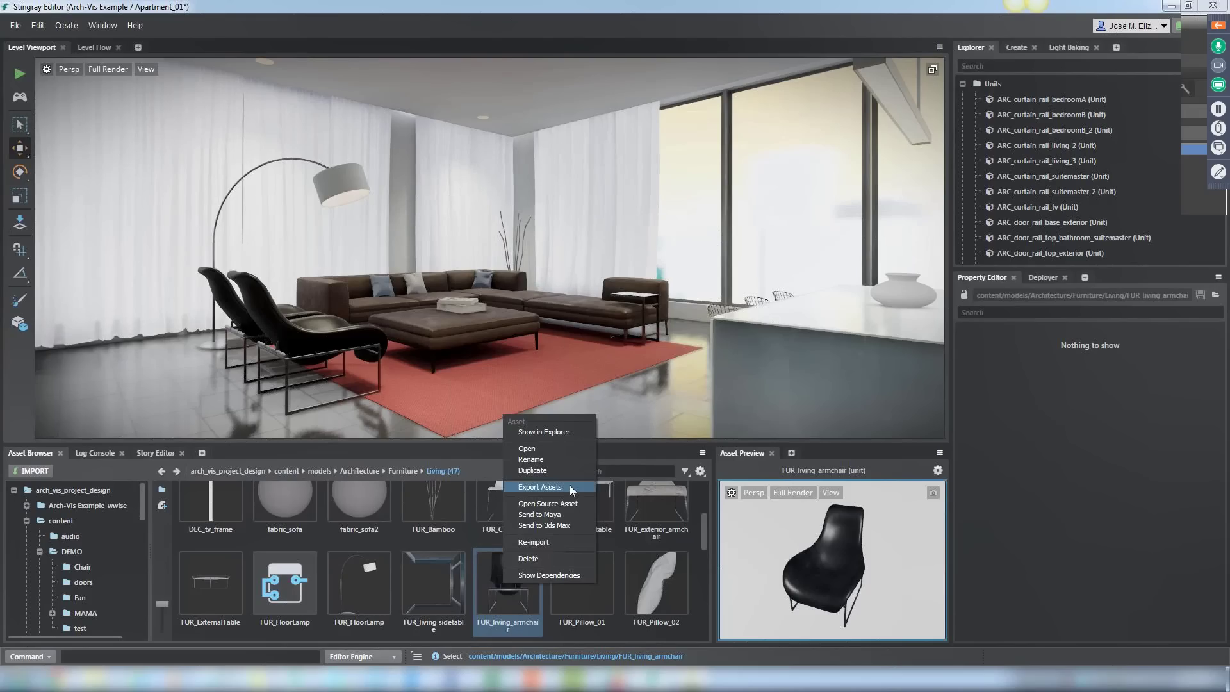
key("Escape")
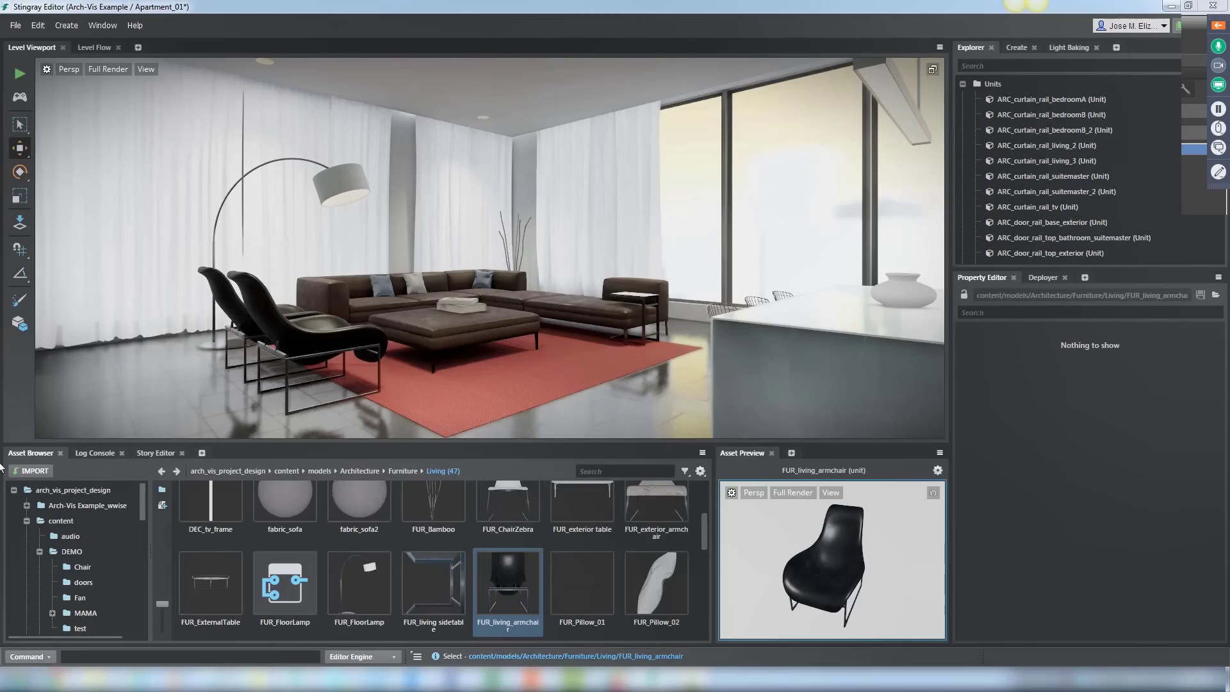
- Import ceiling_fan.zip with its fan unit, animation, material and textures
left_click(34, 472)
left_click(156, 103)
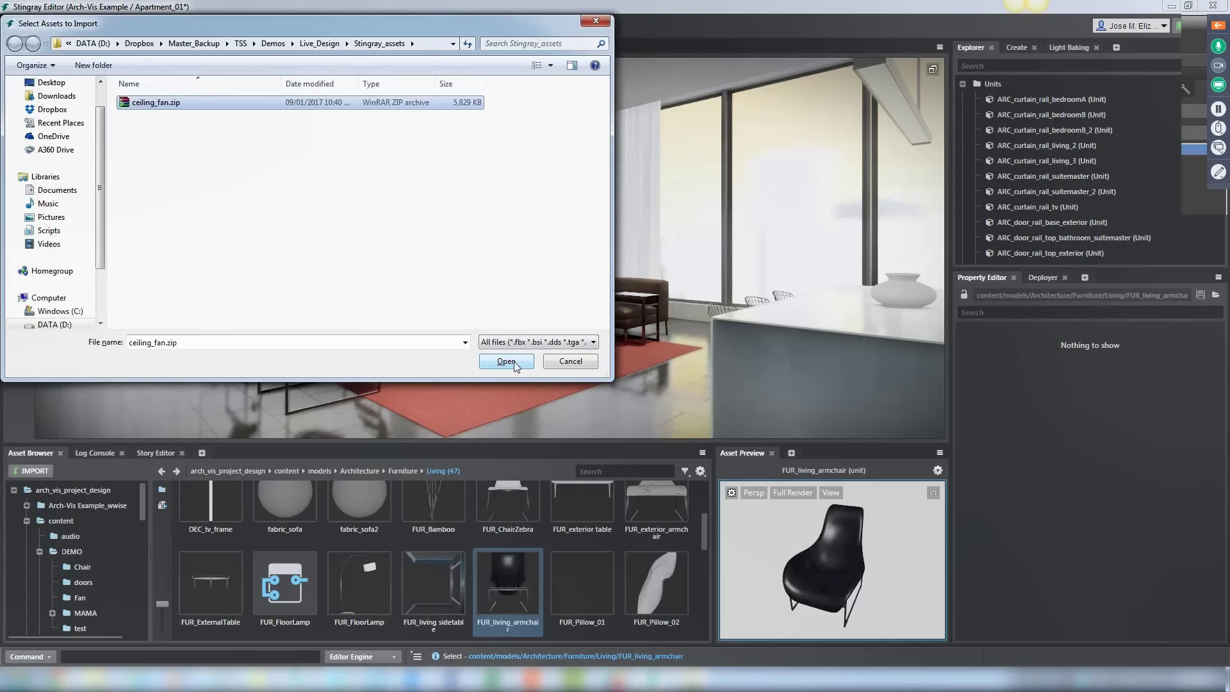
left_click(512, 362)
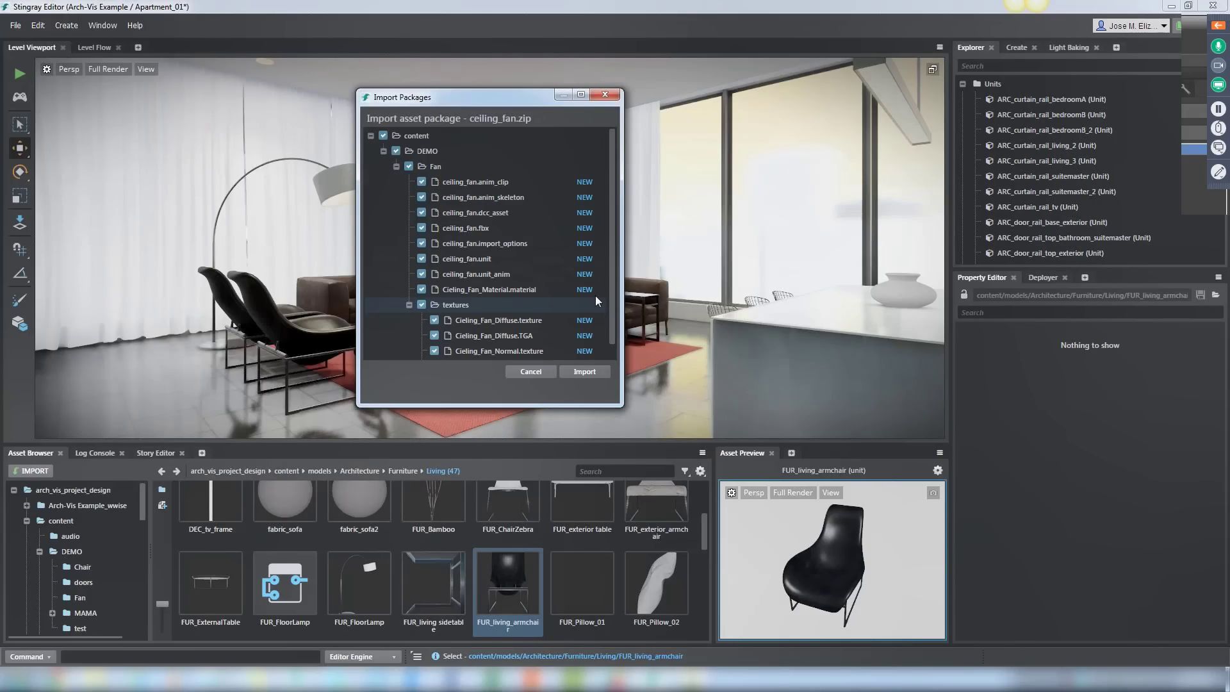
left_click_drag(611, 278, 606, 331)
left_click(584, 372)
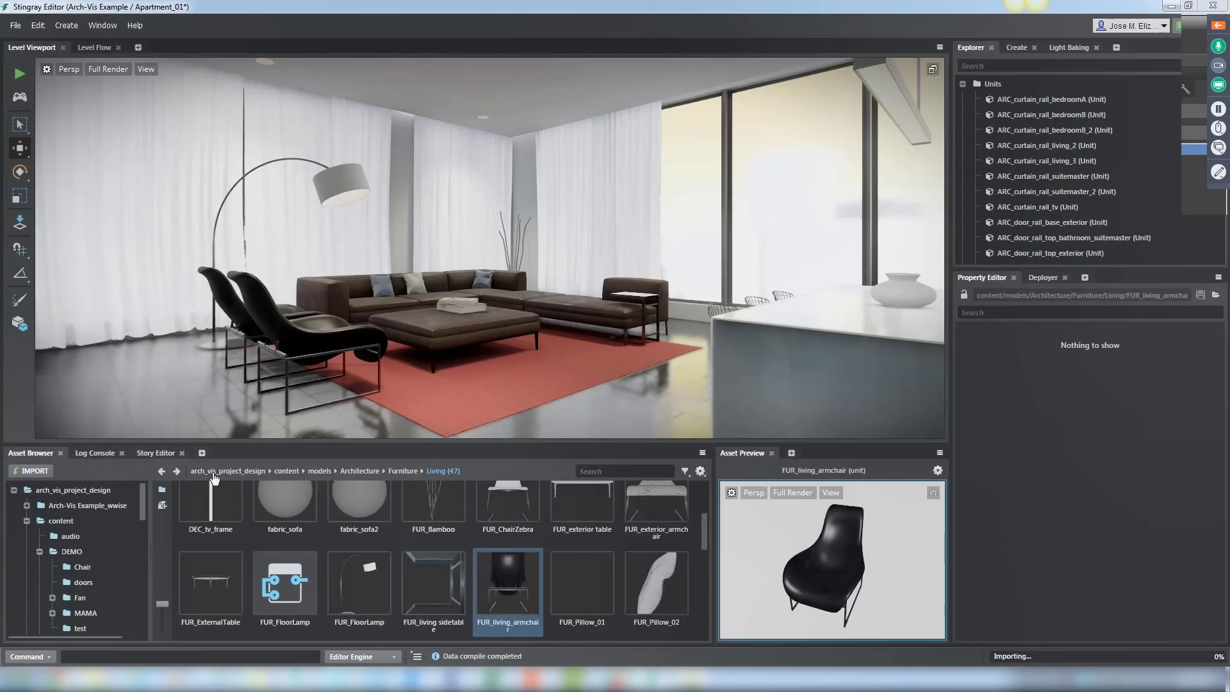
- Preview the ceiling_fan assets in content/DEMO/Fan and drag the unit to the living room ceiling
left_click(286, 471)
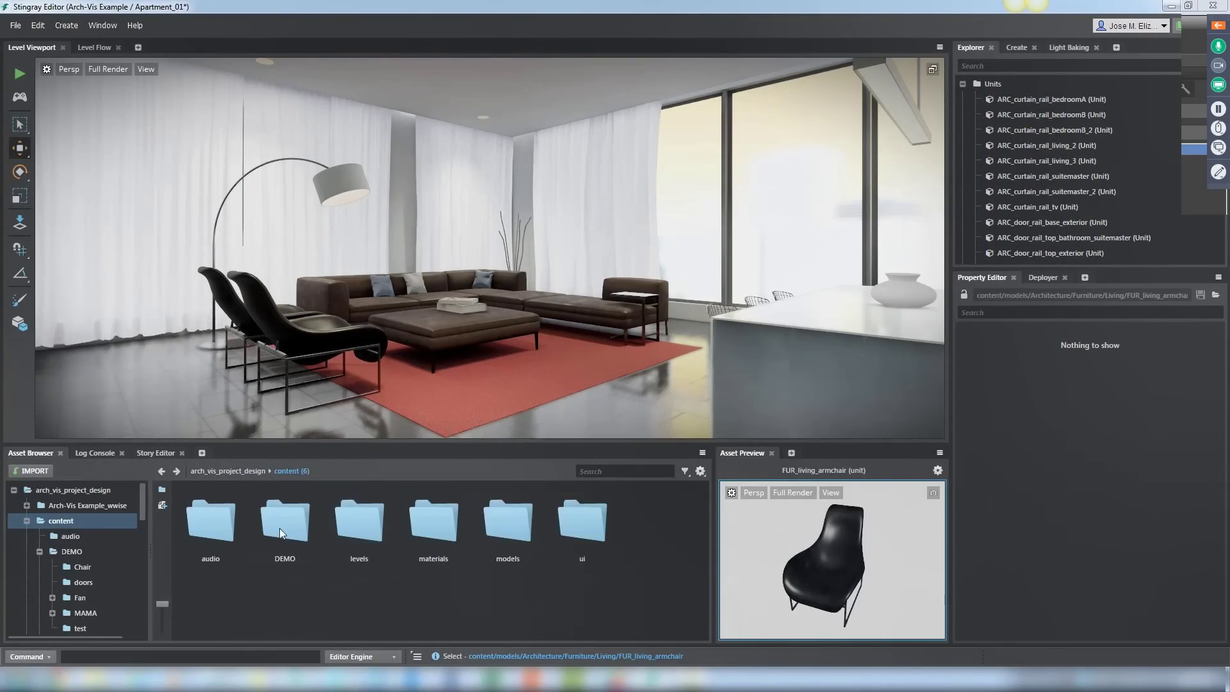
double_click(280, 528)
double_click(357, 532)
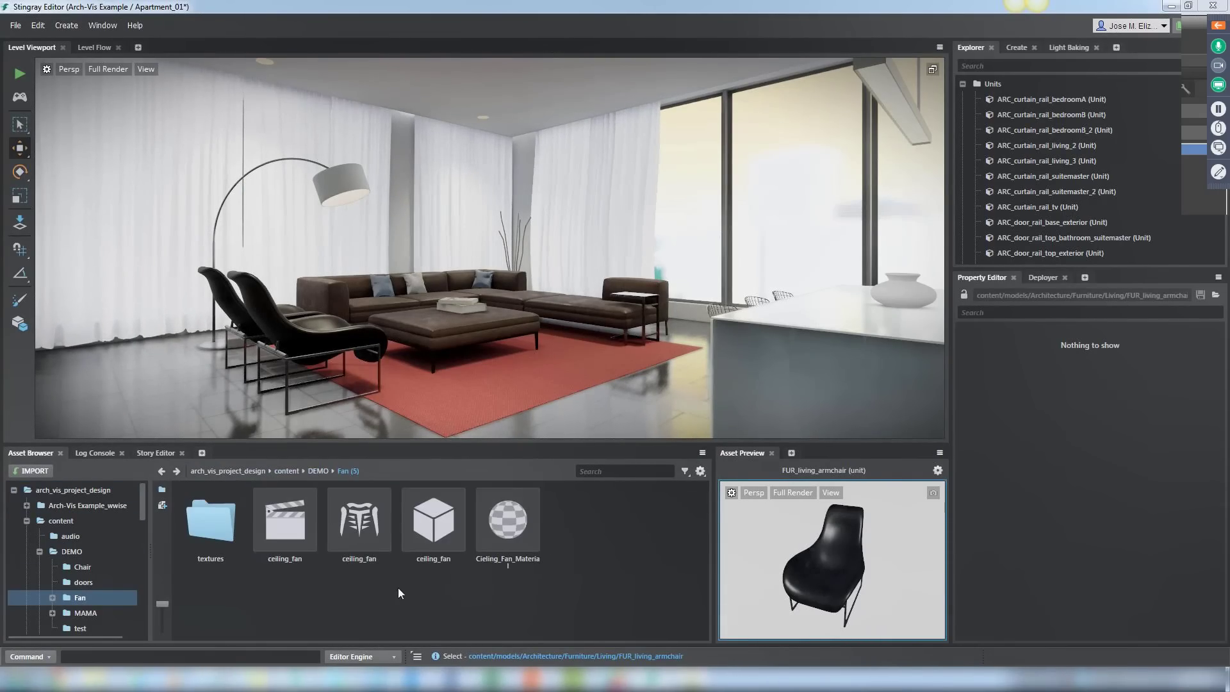
left_click(434, 544)
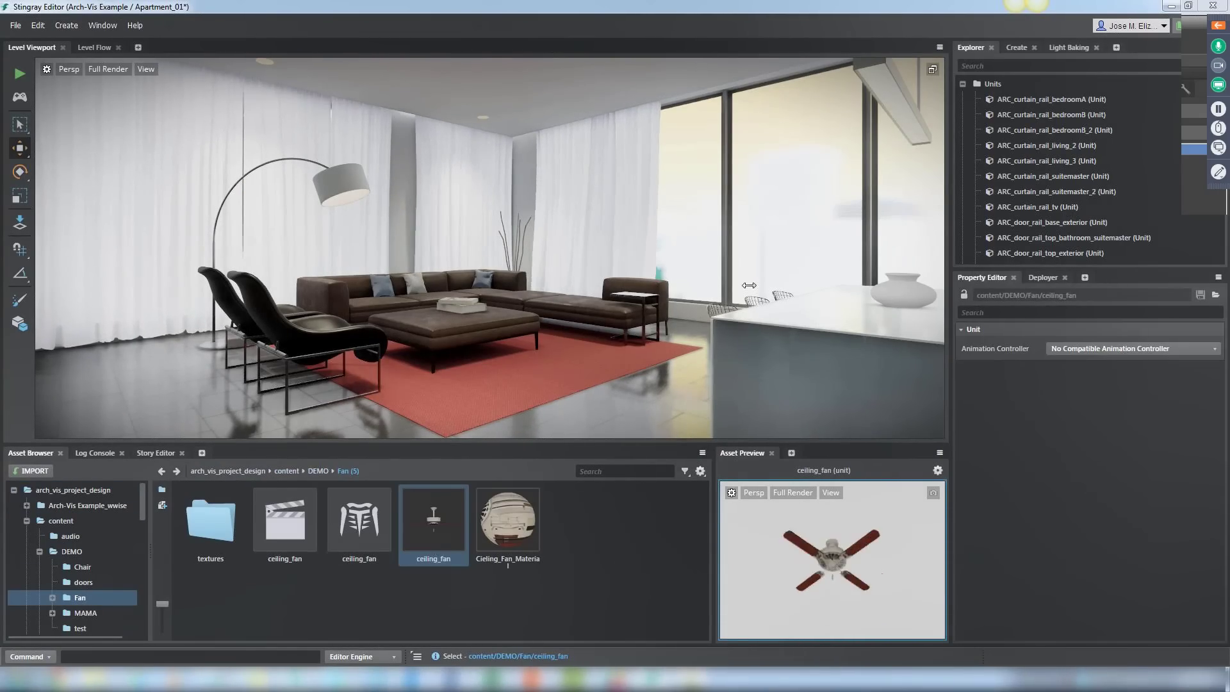
left_click(286, 538)
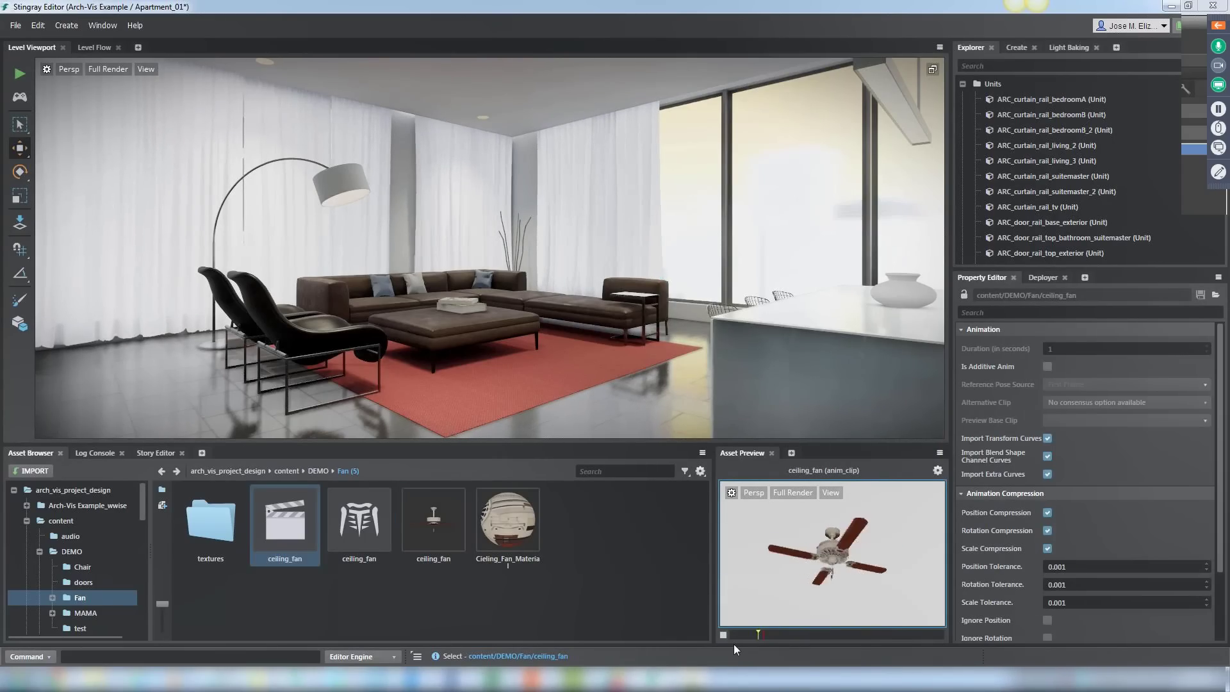
left_click_drag(425, 539, 513, 65)
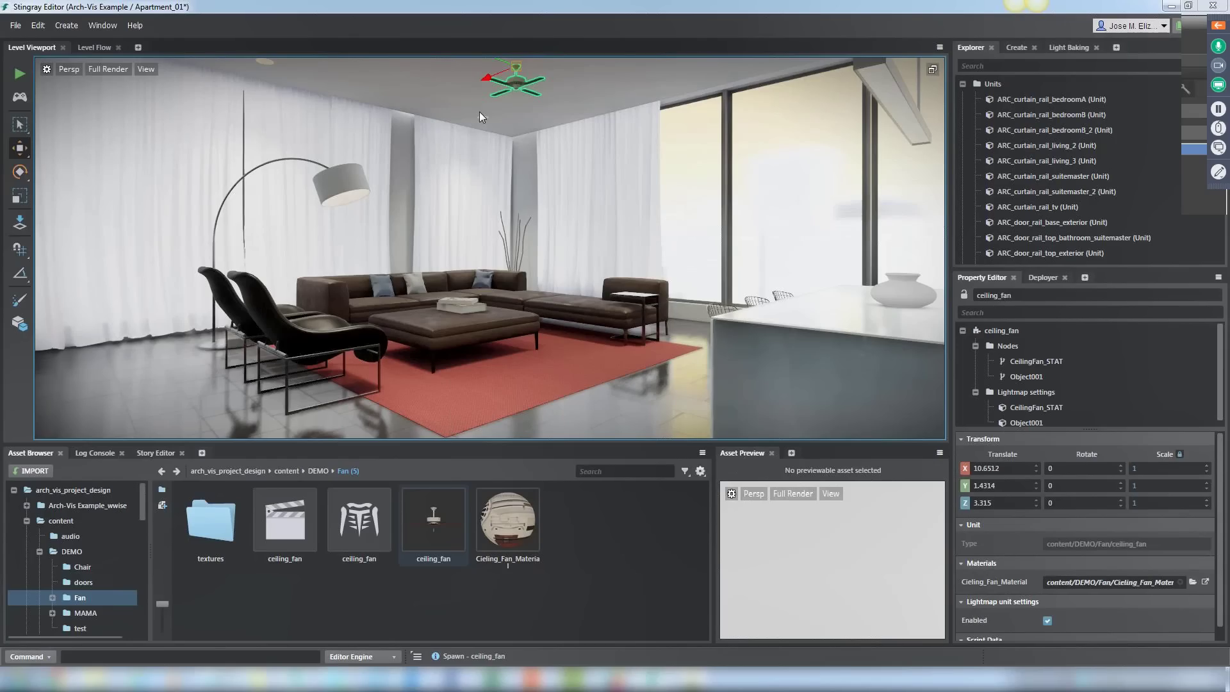
- Frame the ceiling fan close up, orbit slightly, and bring up the ceiling_fan skeleton asset's context menu
key("f")
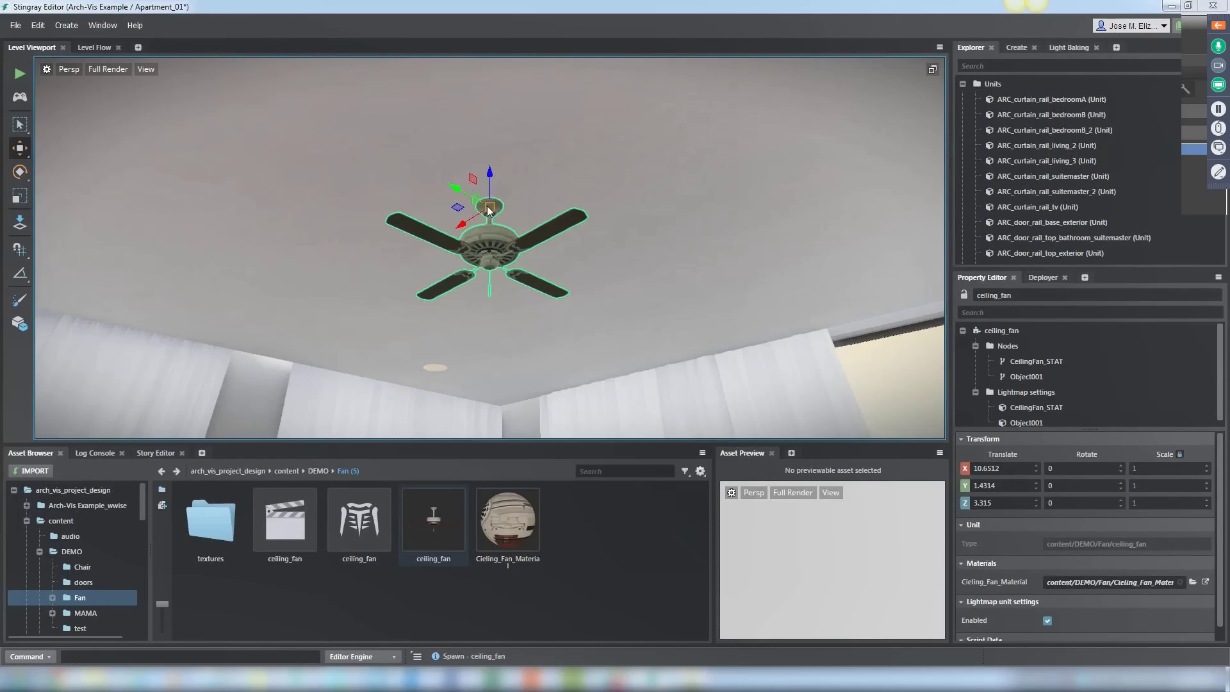
left_click_drag(488, 211, 468, 215, "alt")
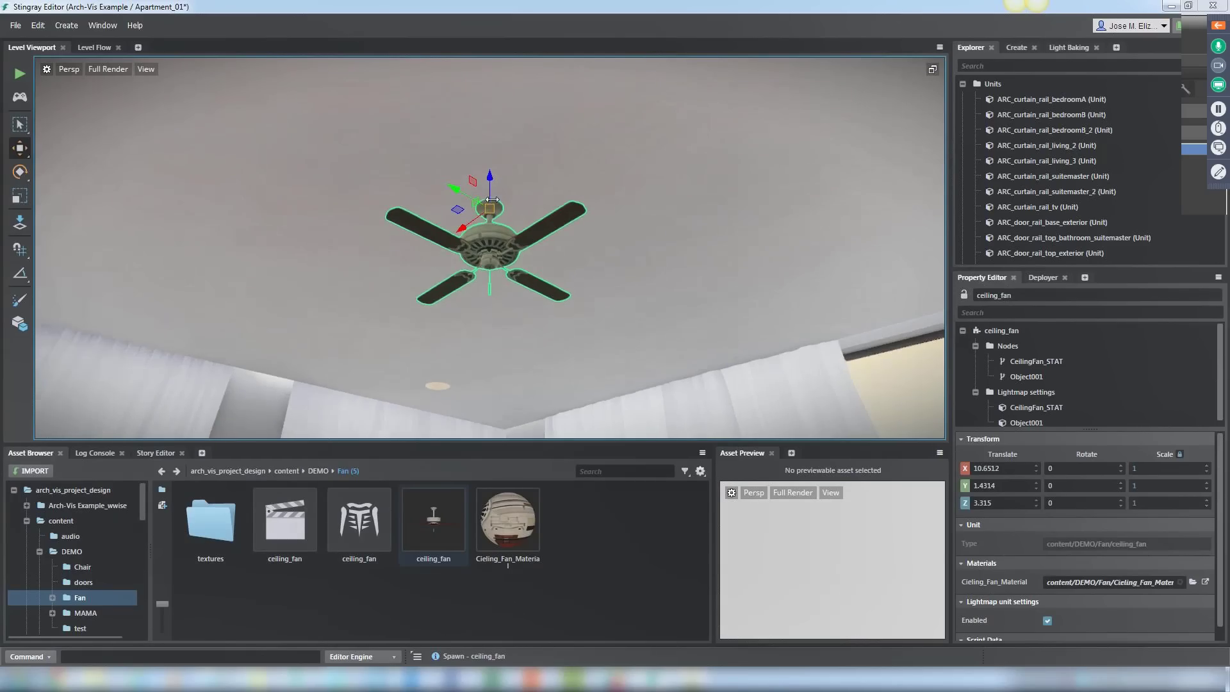
left_click(369, 531)
right_click(369, 531)
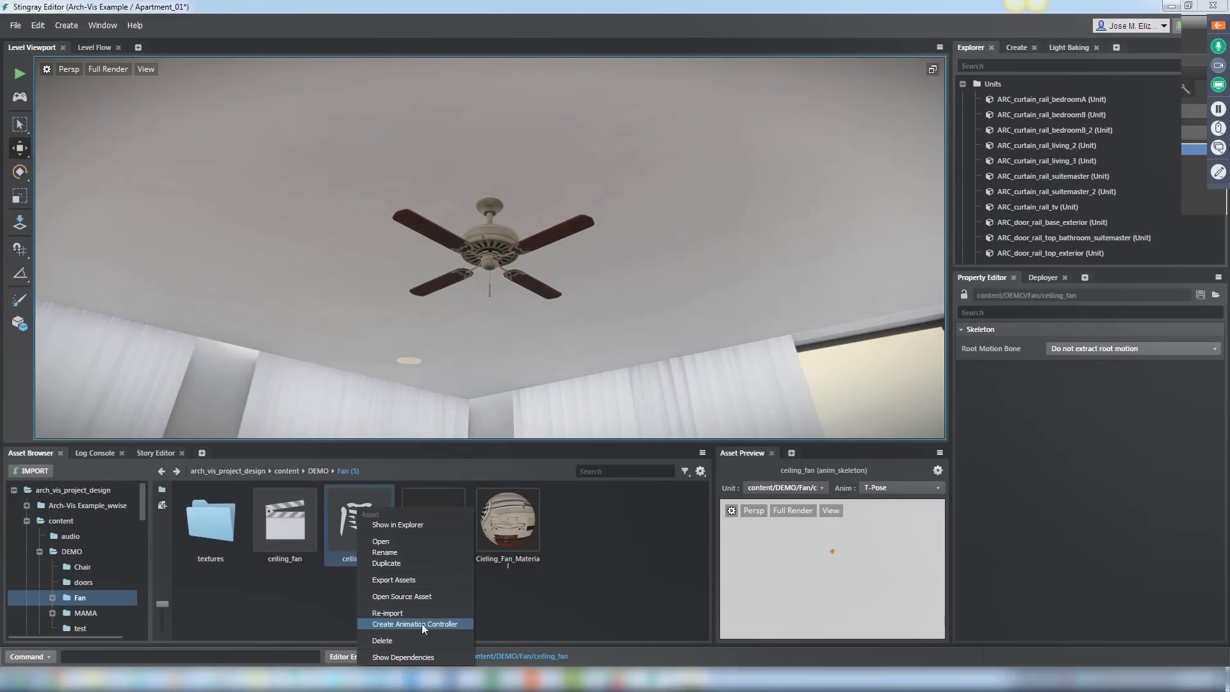
- Create an animation controller named ceiling_fan from the skeleton and delete its Empty state node
left_click(421, 624)
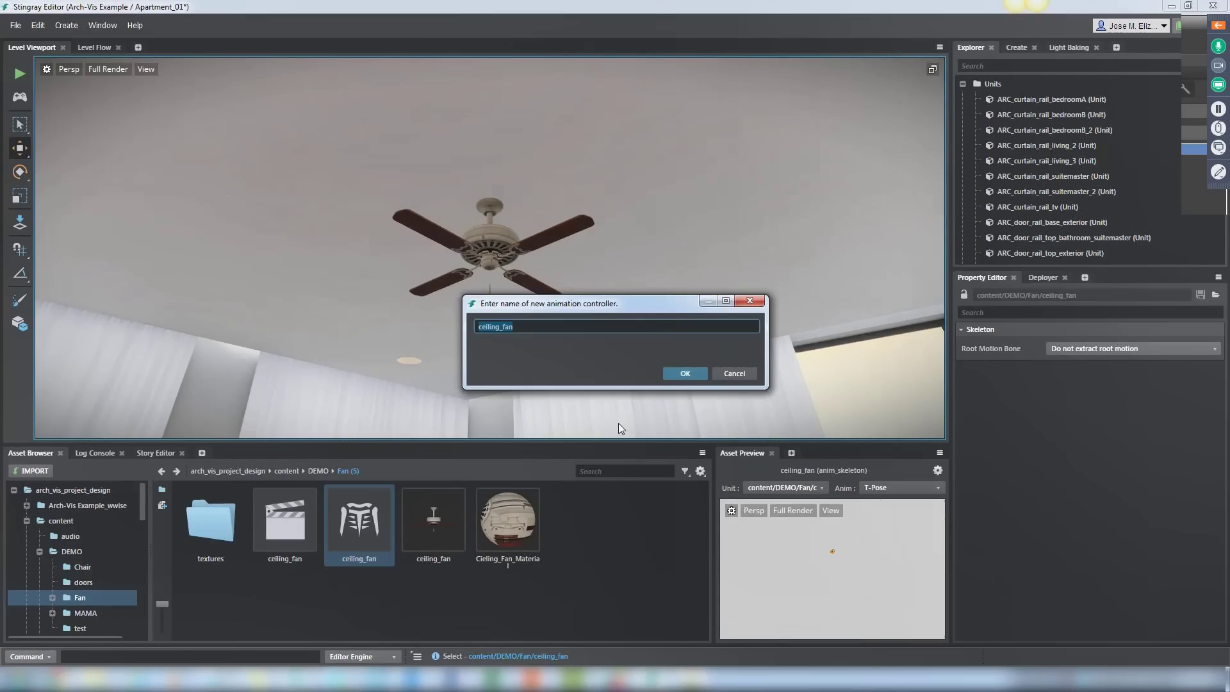
left_click(685, 374)
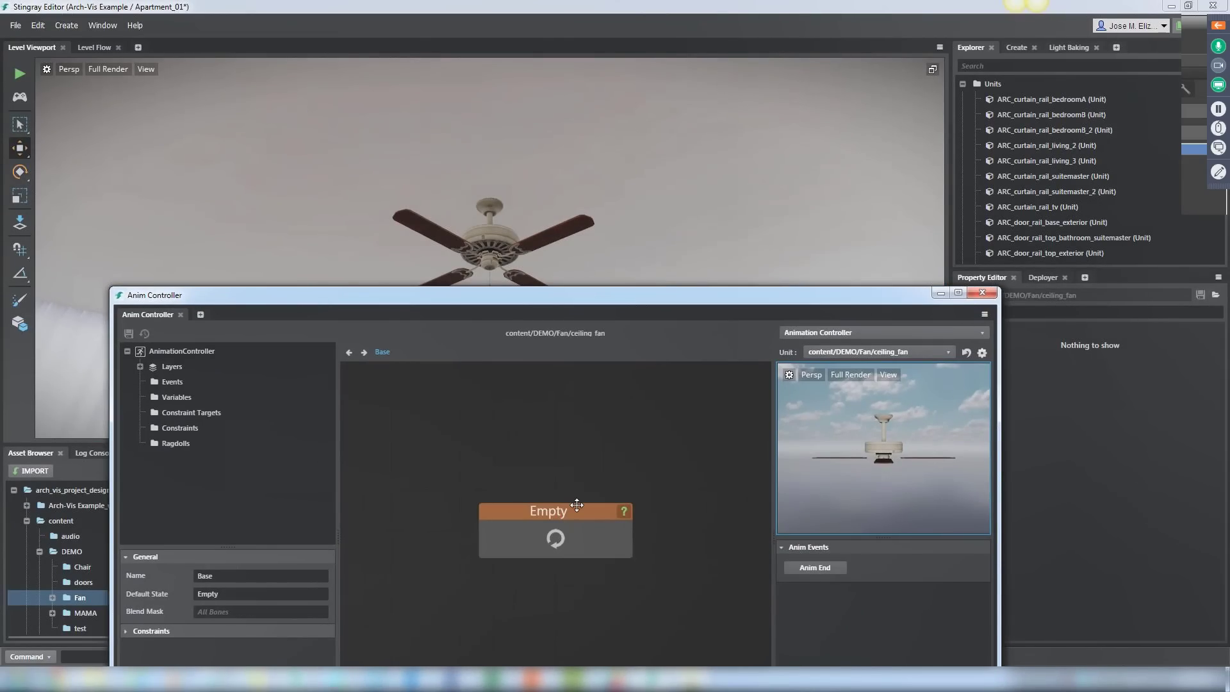
left_click(576, 506)
key("Delete")
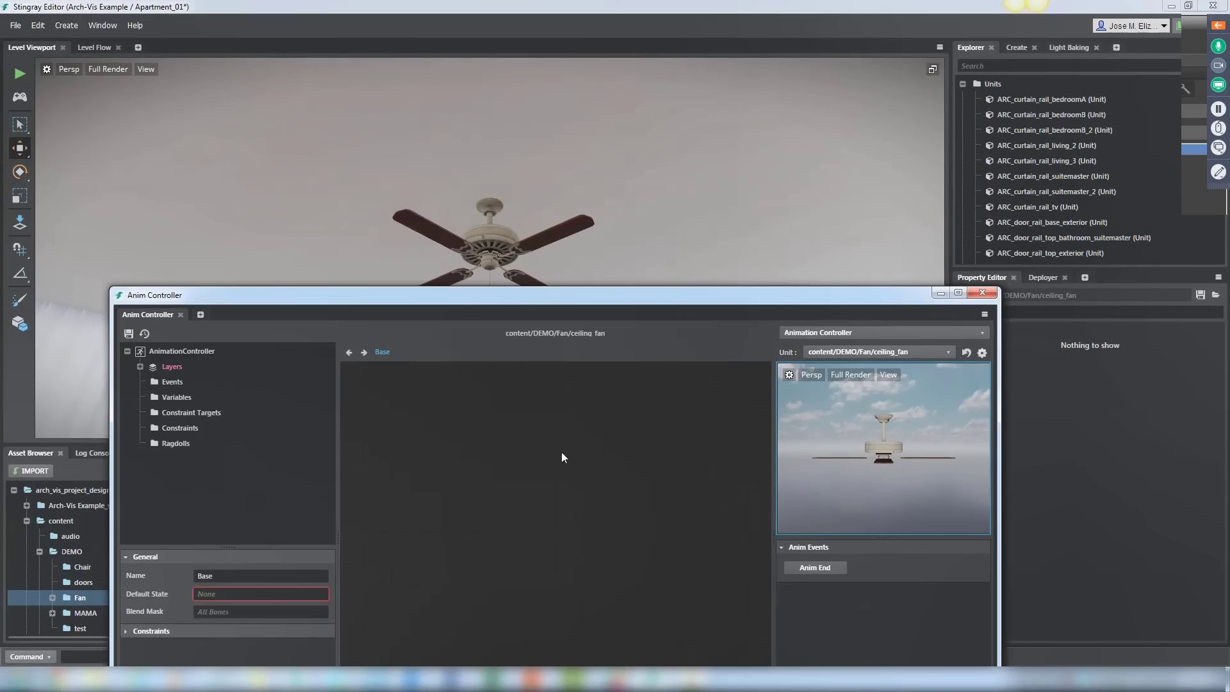
- Add a Clip_State to the Base graph and assign it the ceiling_fan animation clip
double_click(561, 452)
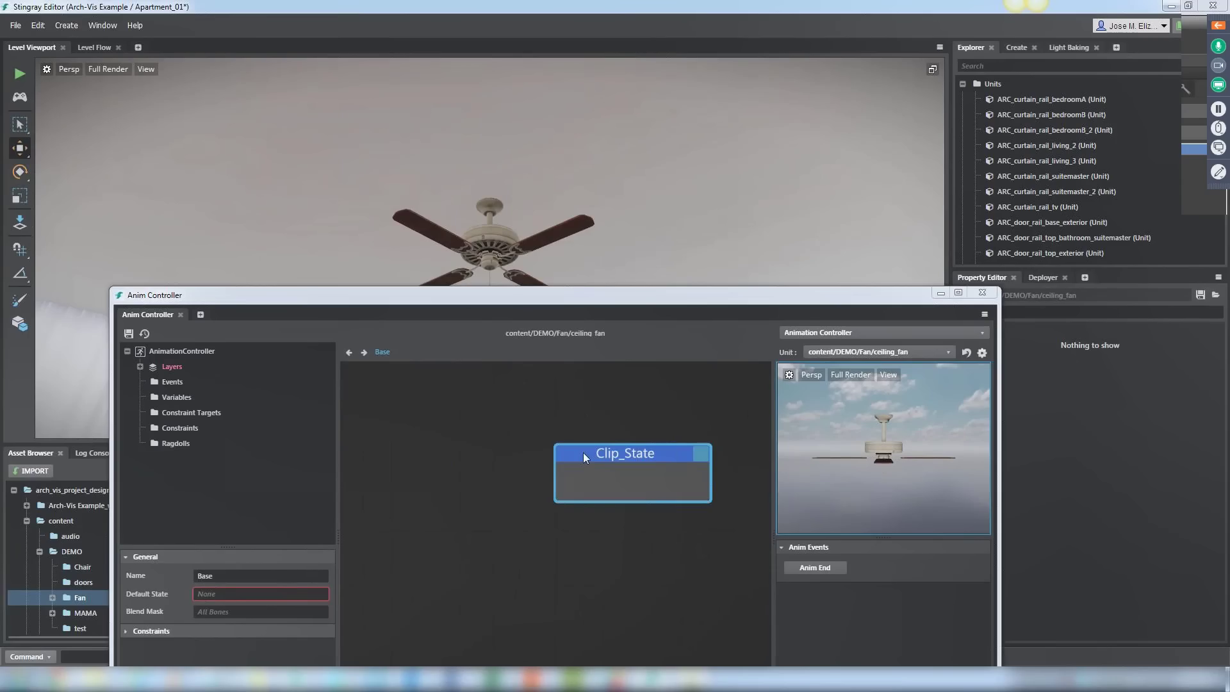
left_click(583, 453)
left_click_drag(446, 294, 694, 180)
left_click(473, 590)
scroll(456, 604, "down", 2)
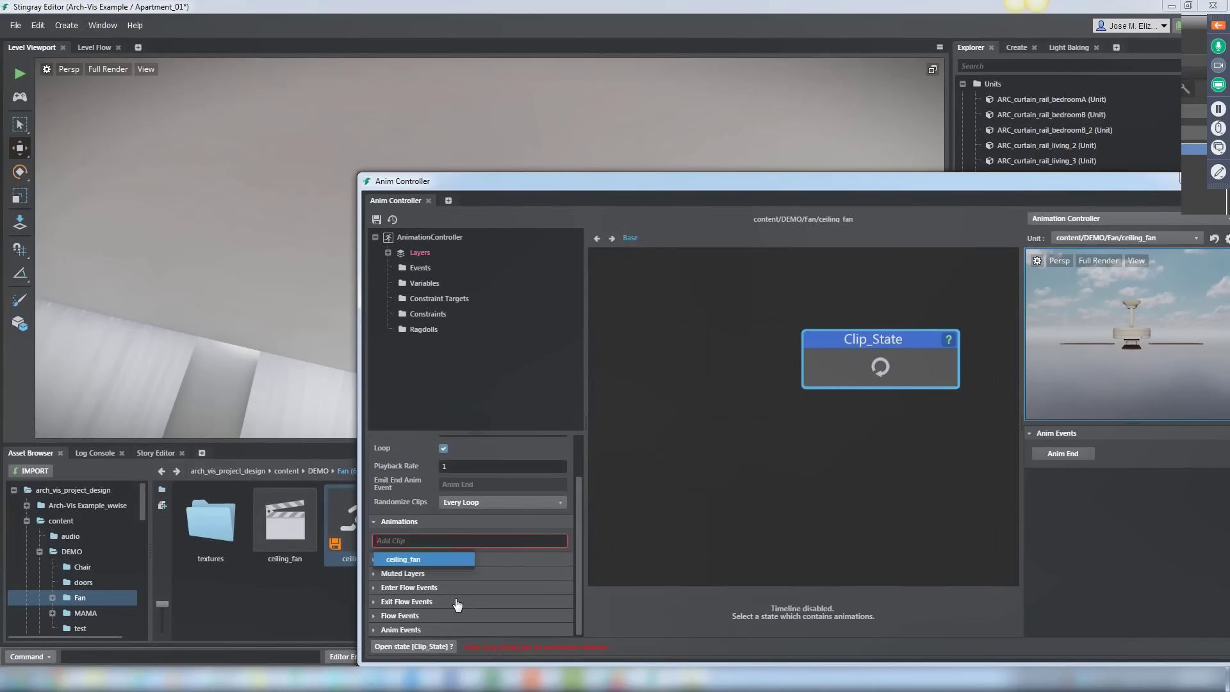
left_click(428, 560)
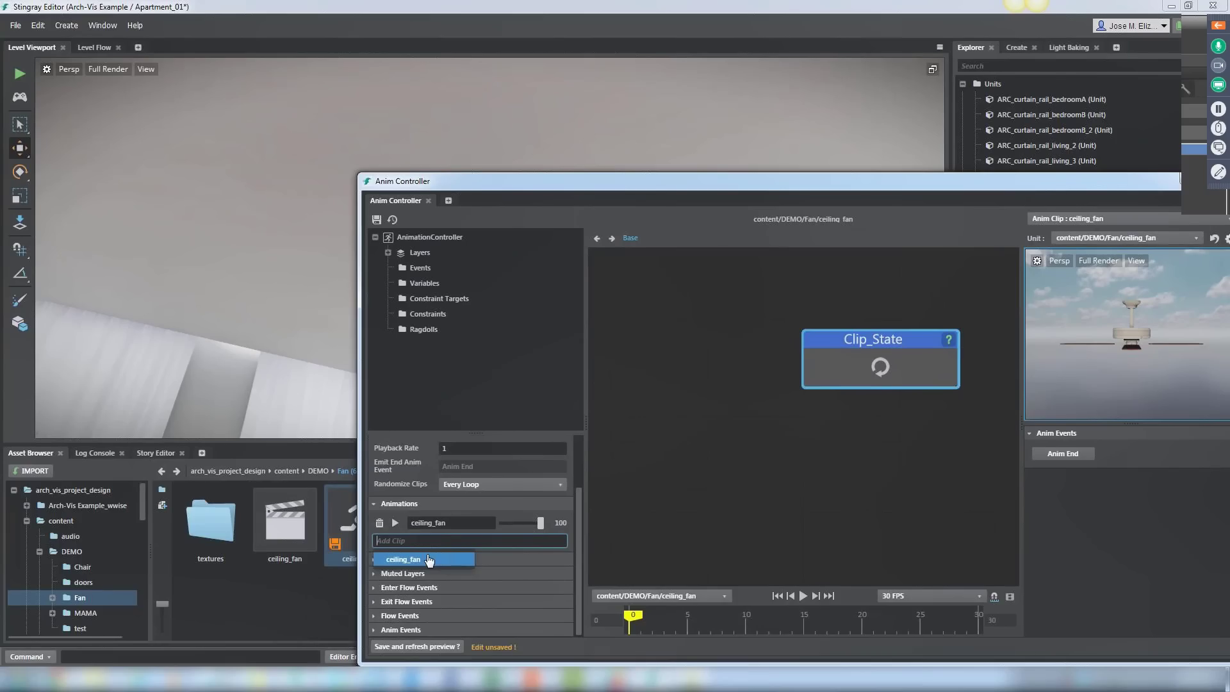
left_click(429, 560)
- Close the Anim Controller editor and select the ceiling_fan unit asset
left_click_drag(572, 178, 117, 375)
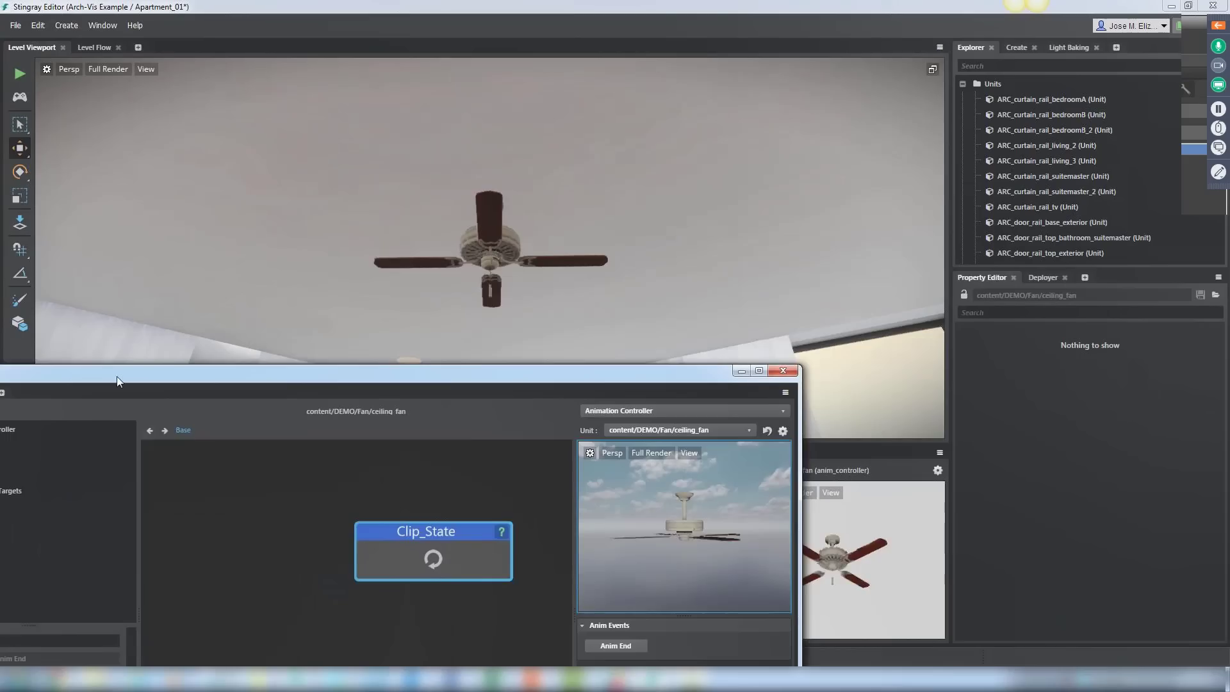
left_click(776, 380)
left_click(513, 517)
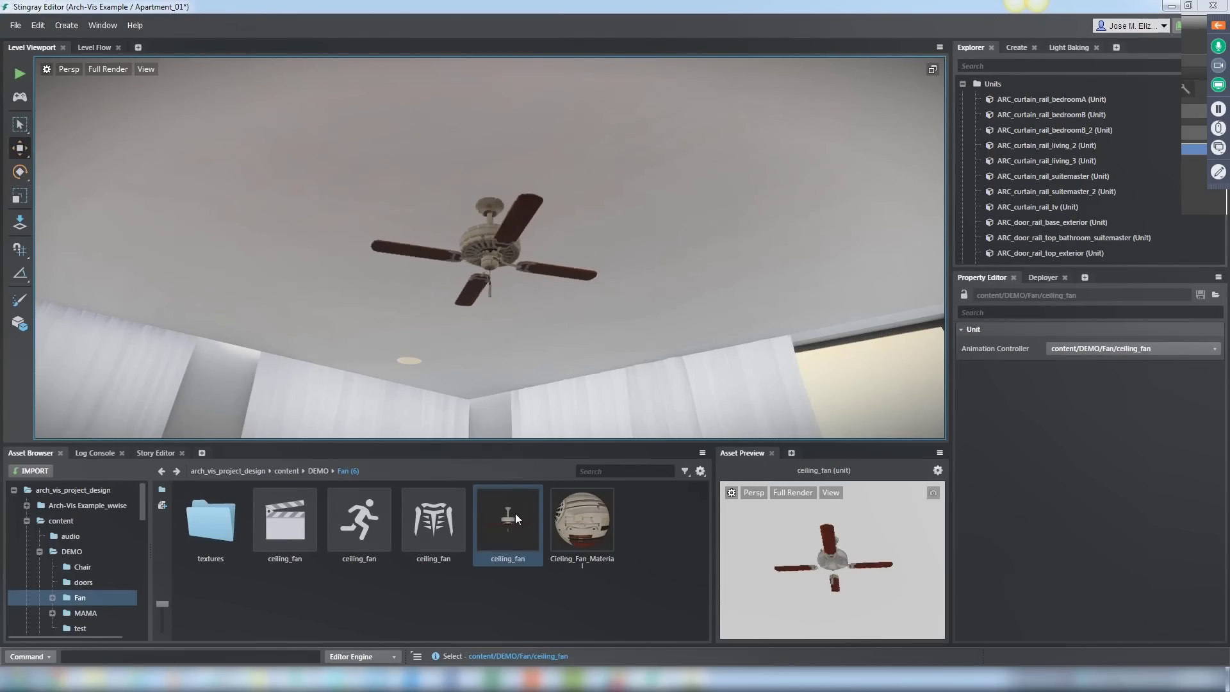
- Send the ceiling_fan unit asset to 3ds Max from its context menu
right_click(515, 513)
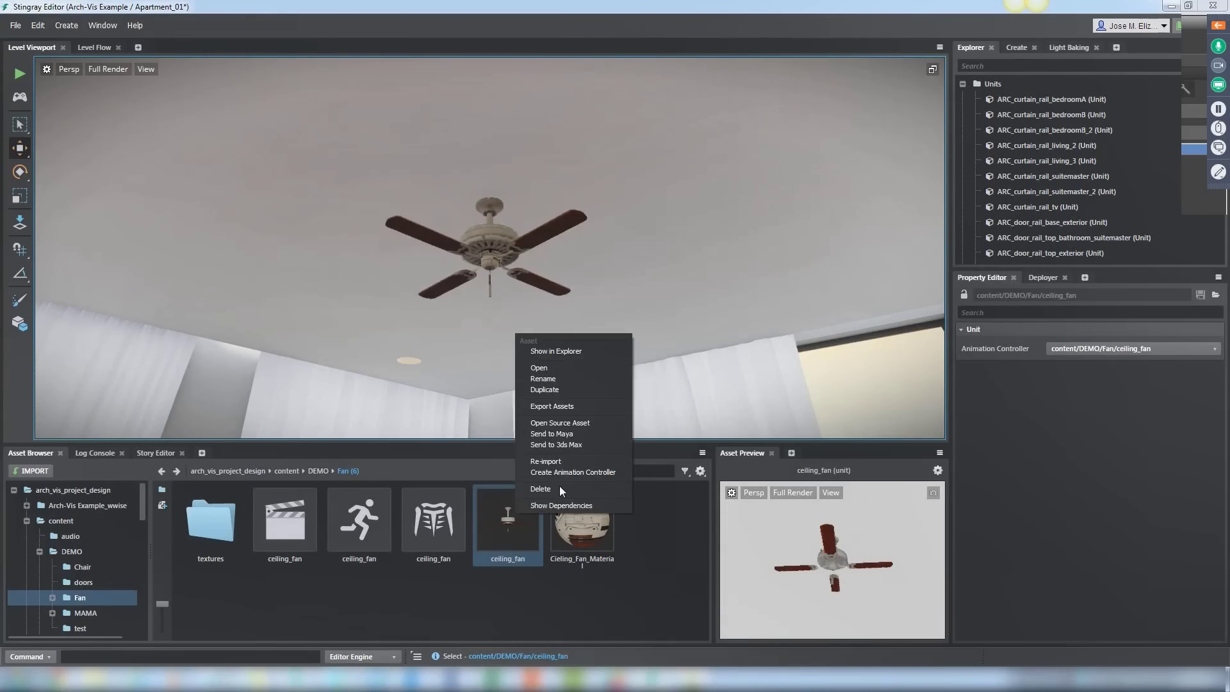
left_click(562, 444)
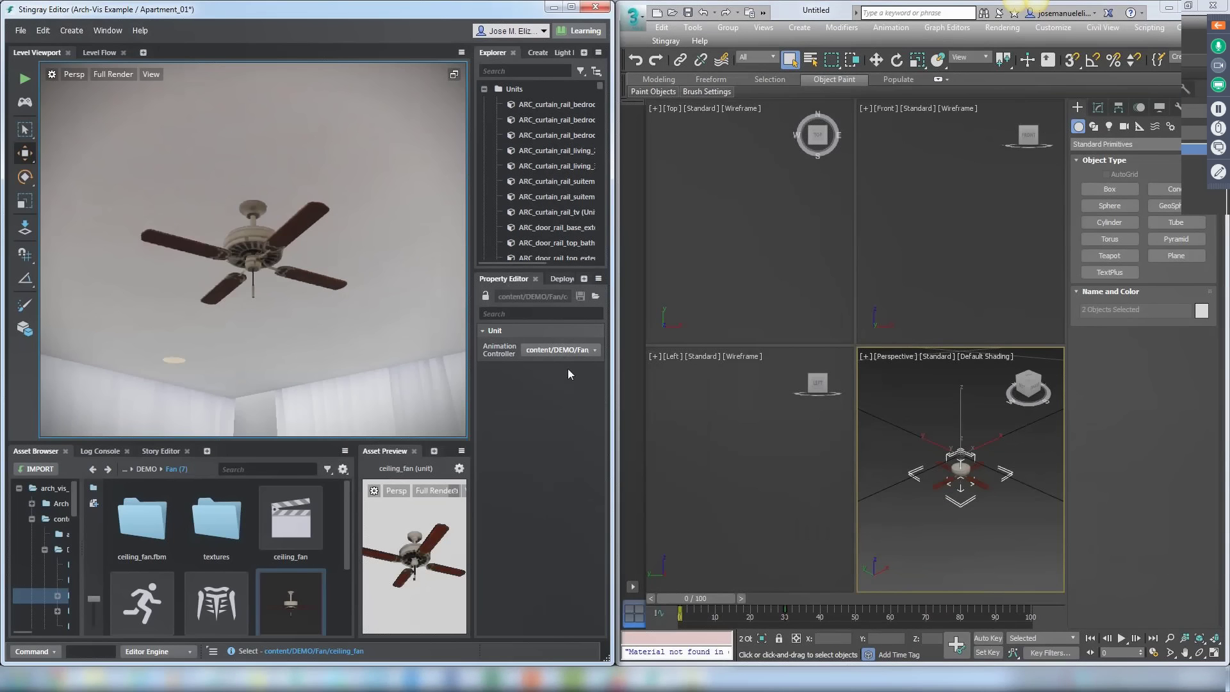
- Set the animation timeline end time to 30 frames
left_click(1213, 654)
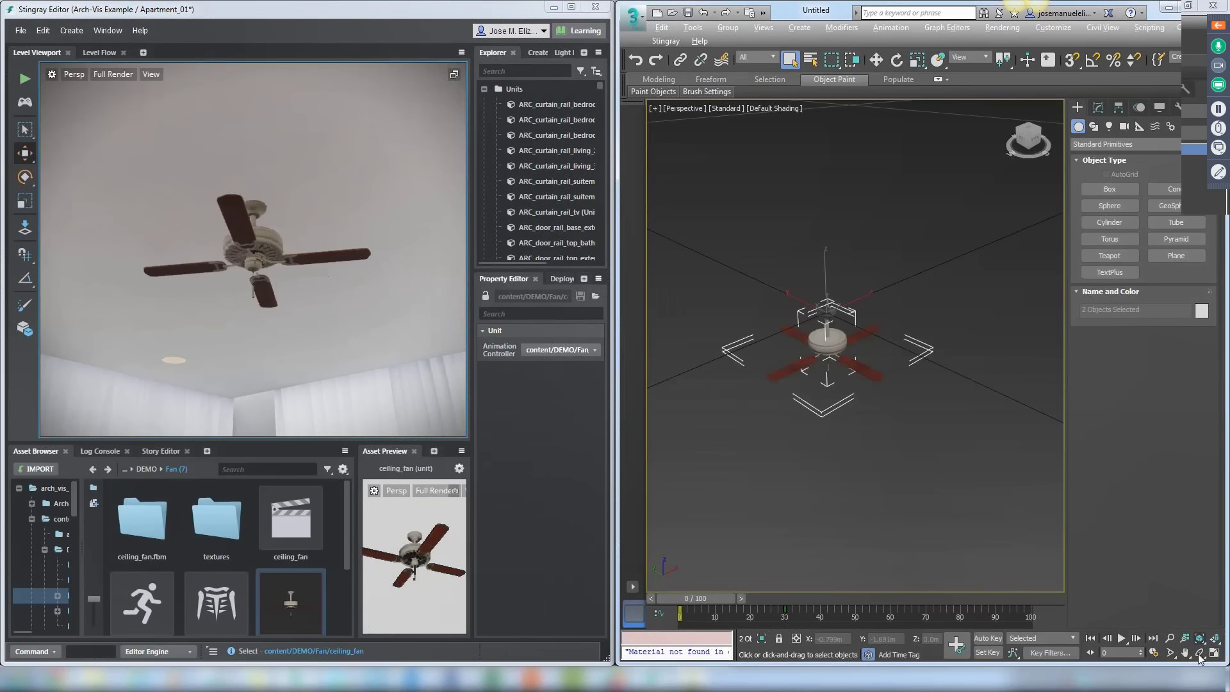
left_click(1153, 652)
double_click(868, 383)
type("30")
key("Return")
left_click(873, 527)
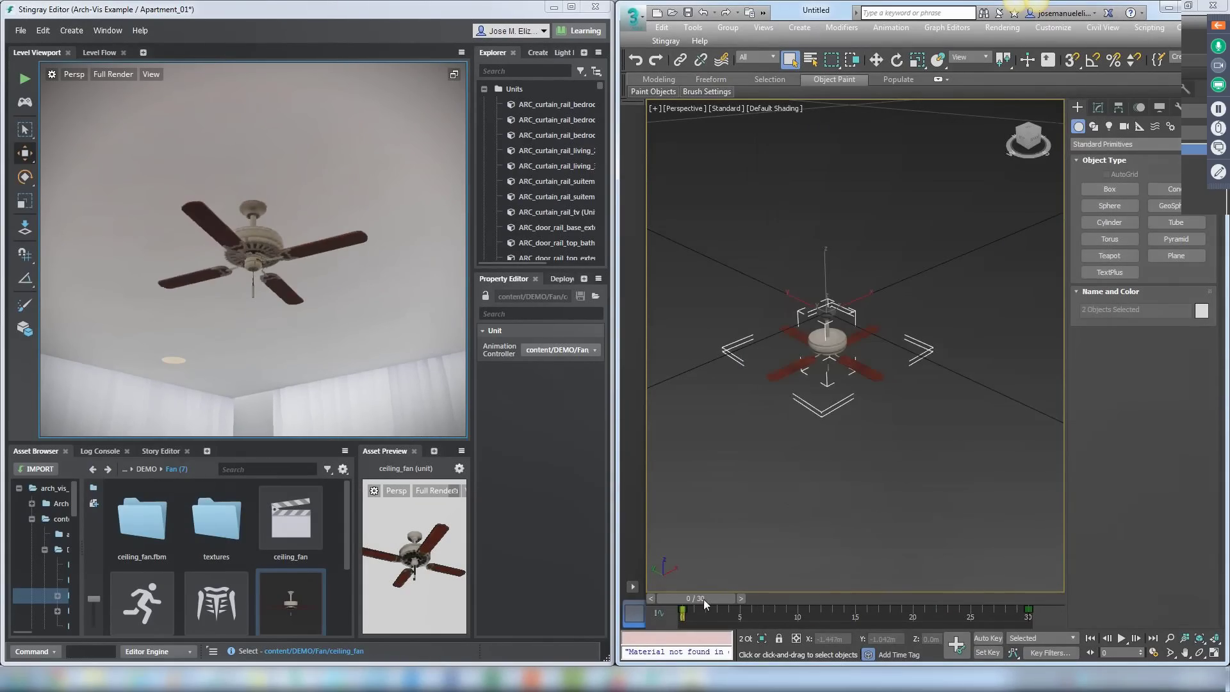
- Step the animation forward and make one copy of the fan rotated 45 degrees with angle snap
left_click_drag(703, 599, 808, 598)
middle_click_drag(848, 549, 905, 400, "alt")
left_click(854, 599)
scroll(848, 437, "up", 3)
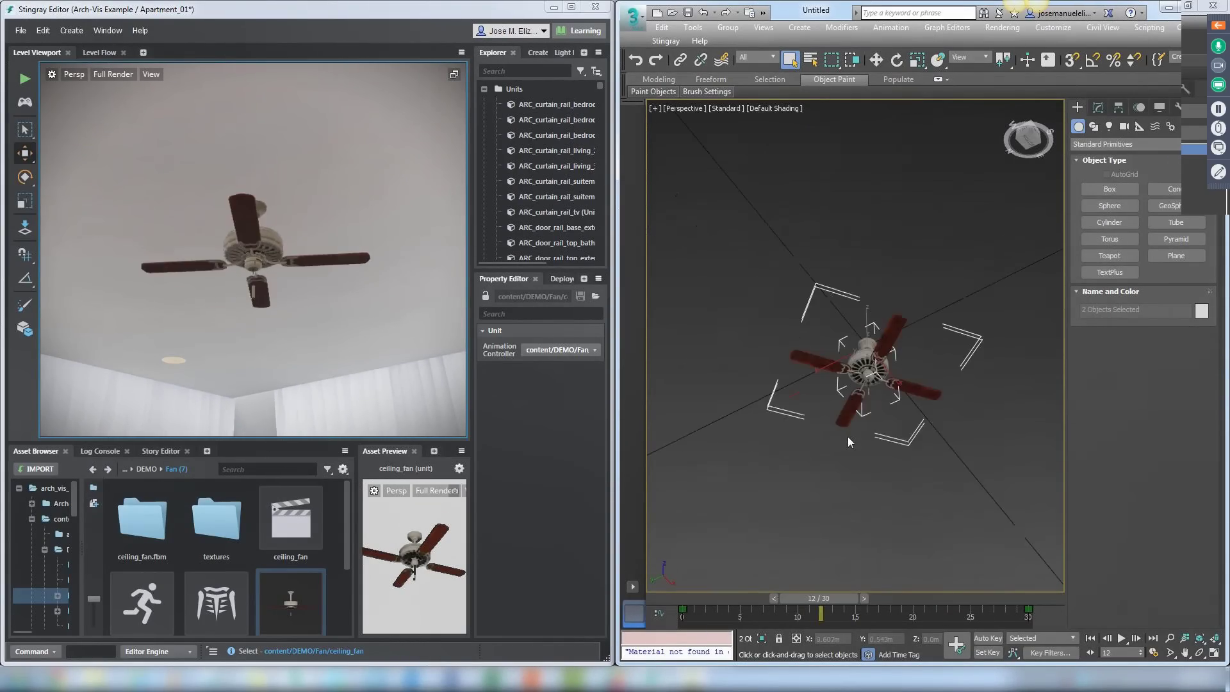
scroll(758, 328, "up", 2)
key("e")
key("a")
middle_click_drag(855, 402, 855, 346, "alt")
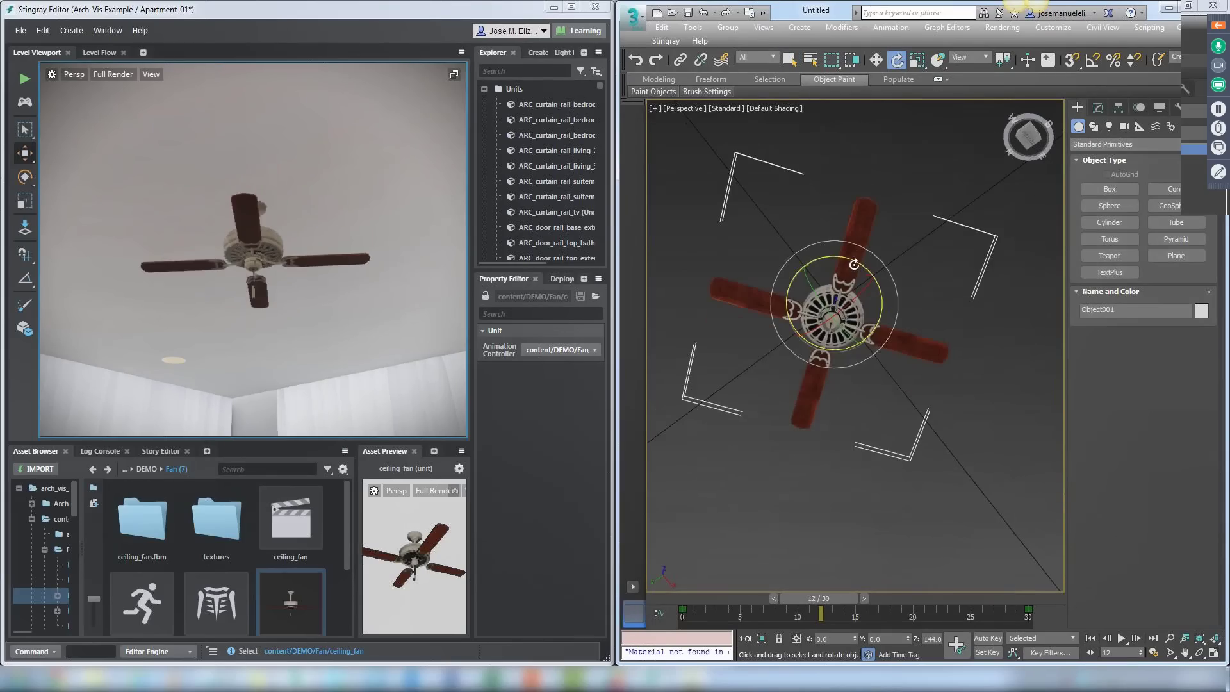
left_click_drag(852, 256, 873, 271, "shift")
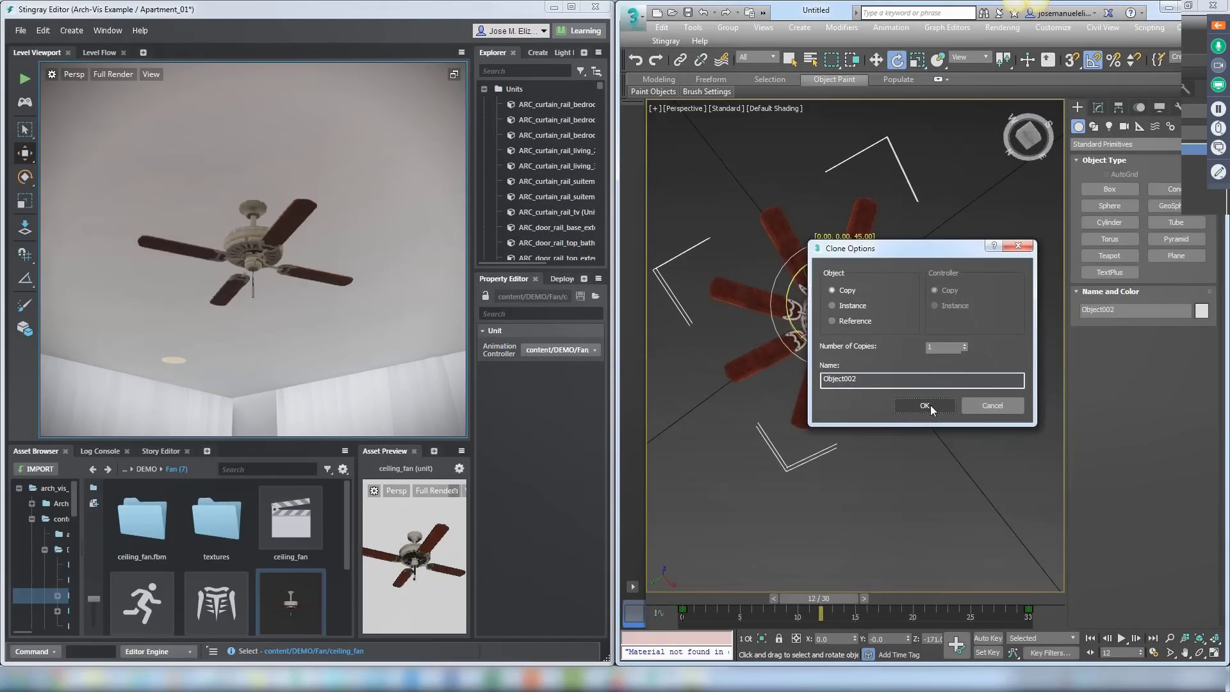
left_click(930, 404)
- Attach the rotated copy of the blades to the fan mesh
left_click(1097, 107)
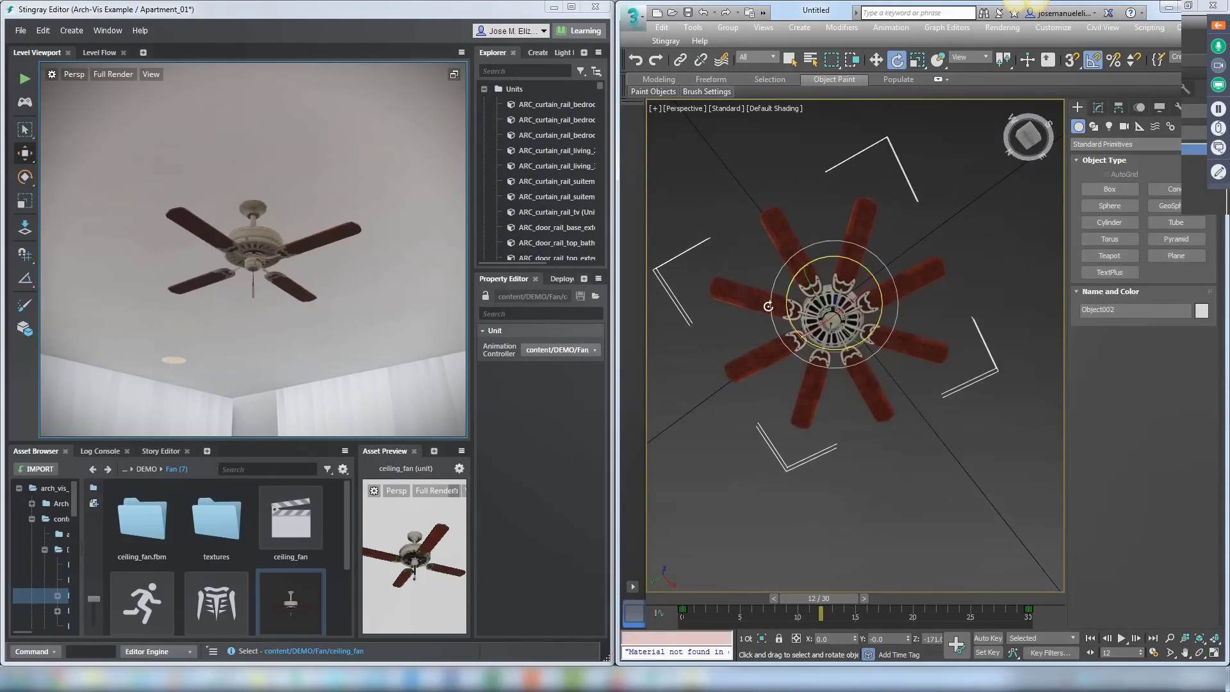
left_click(1103, 558)
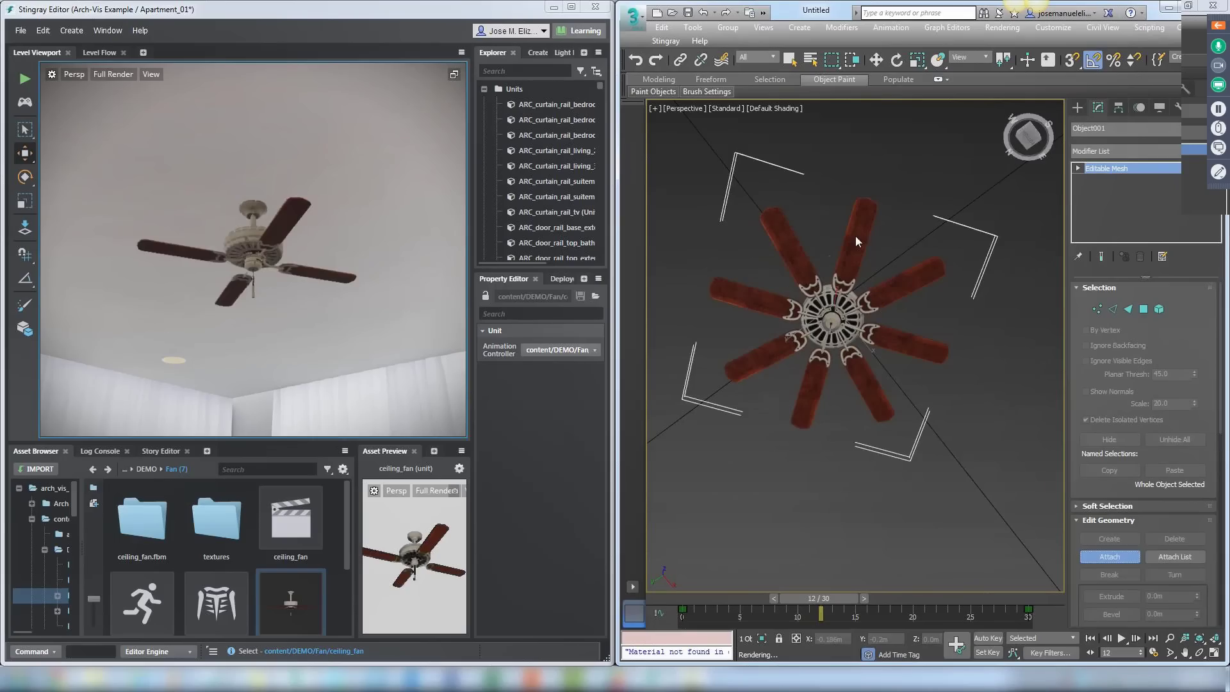
left_click(878, 267)
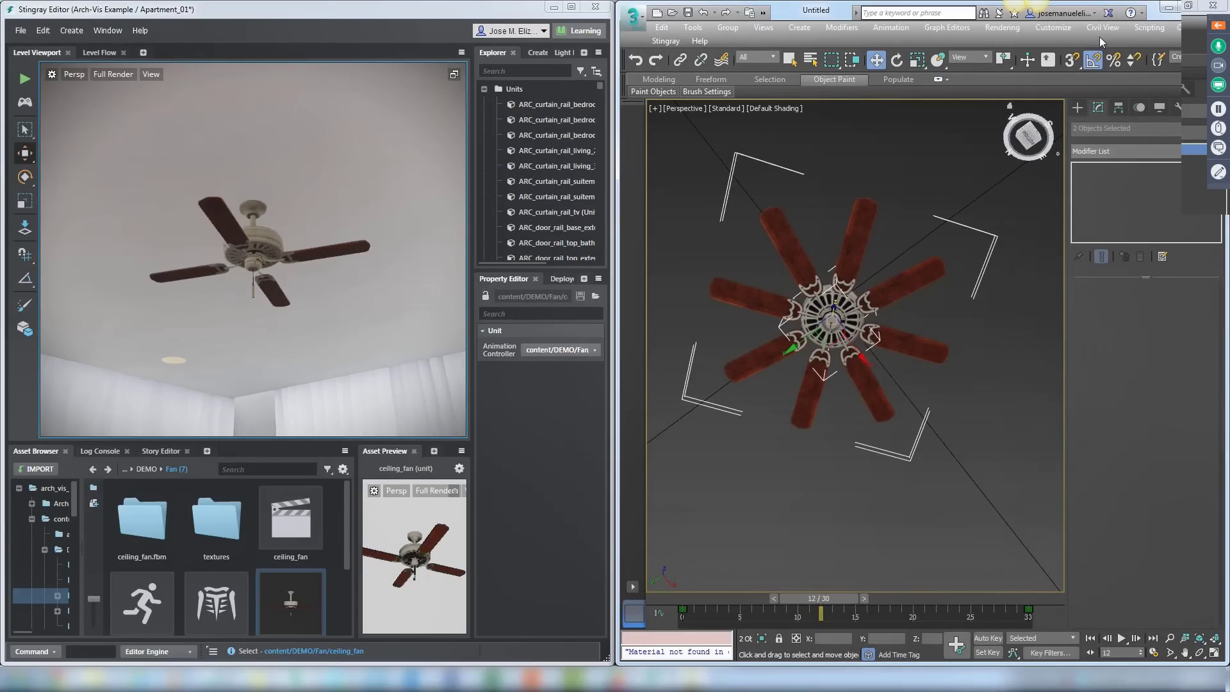
- Push the fan to Stingray with Stingray > Update, overwriting the existing file
left_click(665, 41)
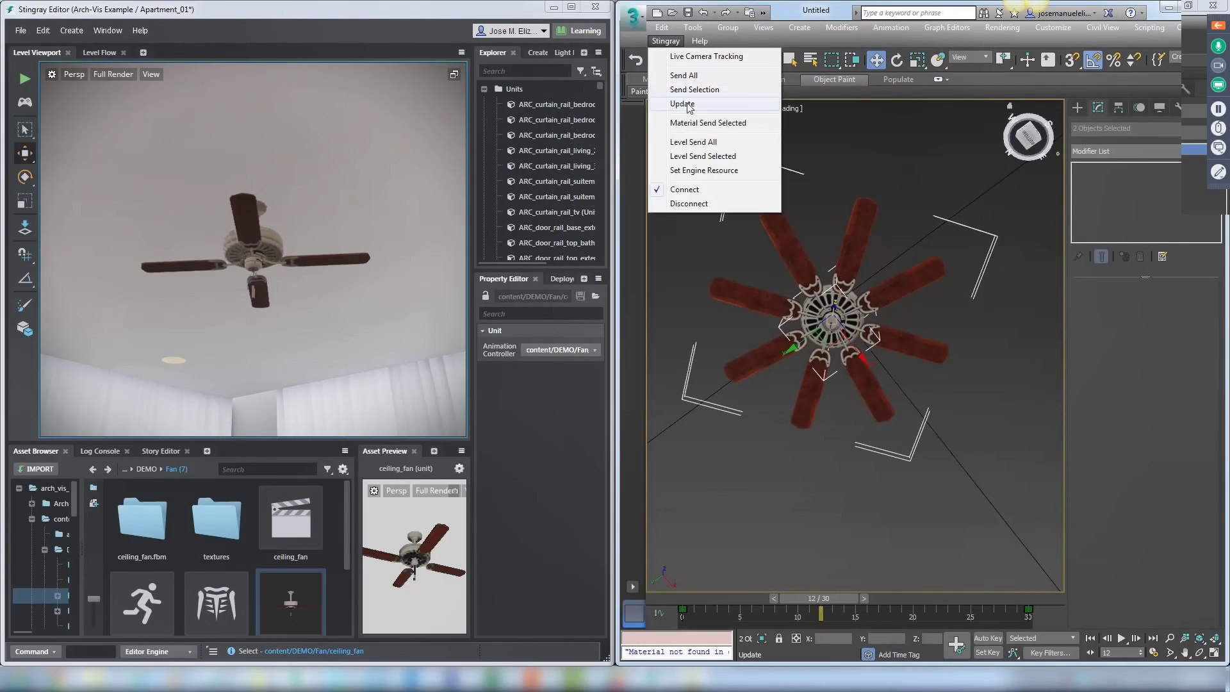
left_click(684, 90)
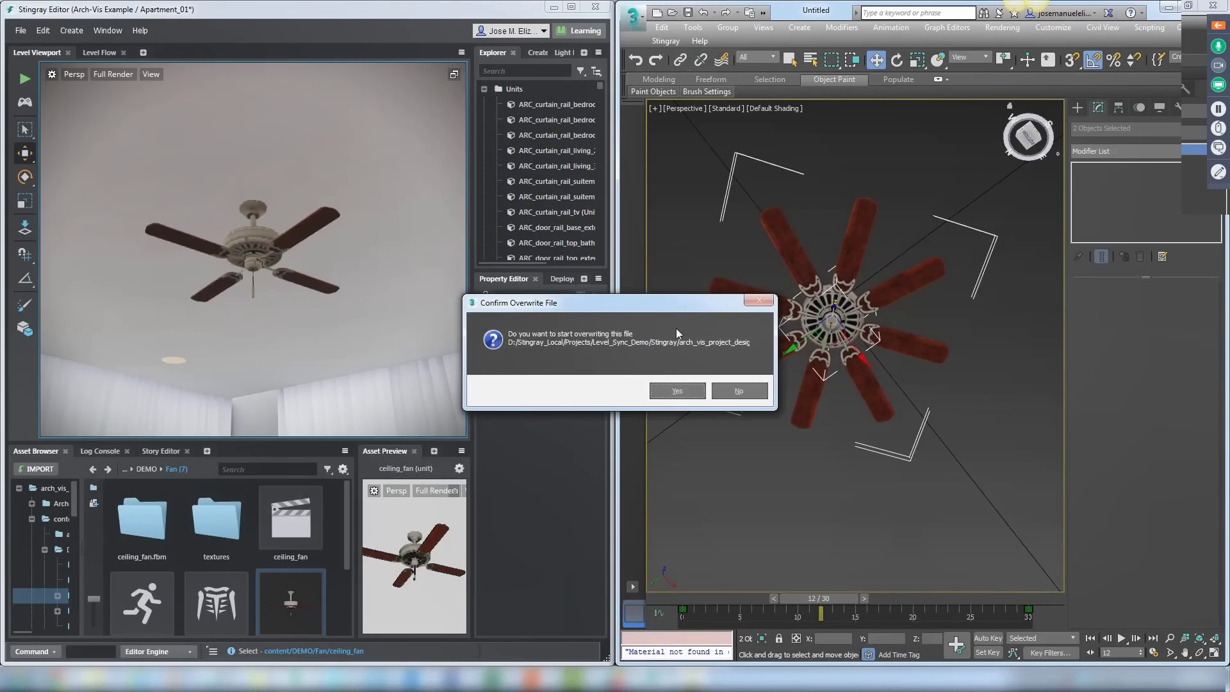
left_click(677, 389)
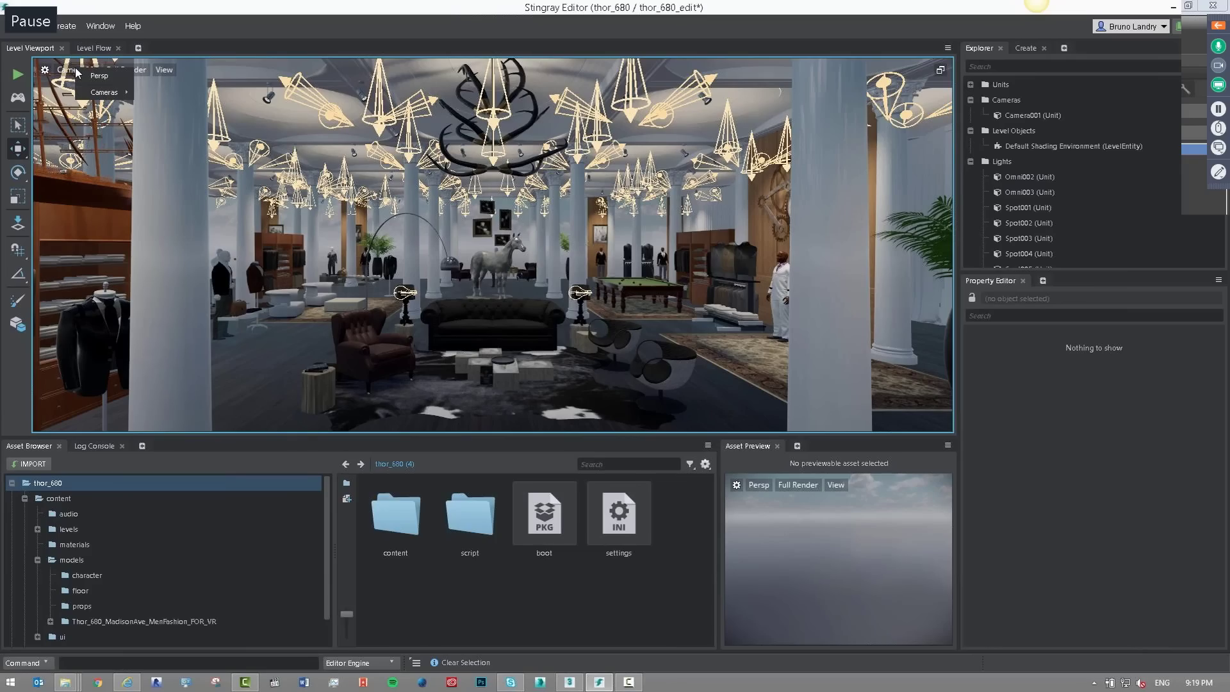
- Go full-screen with F11 to present the showroom through the scene camera
key("F11")
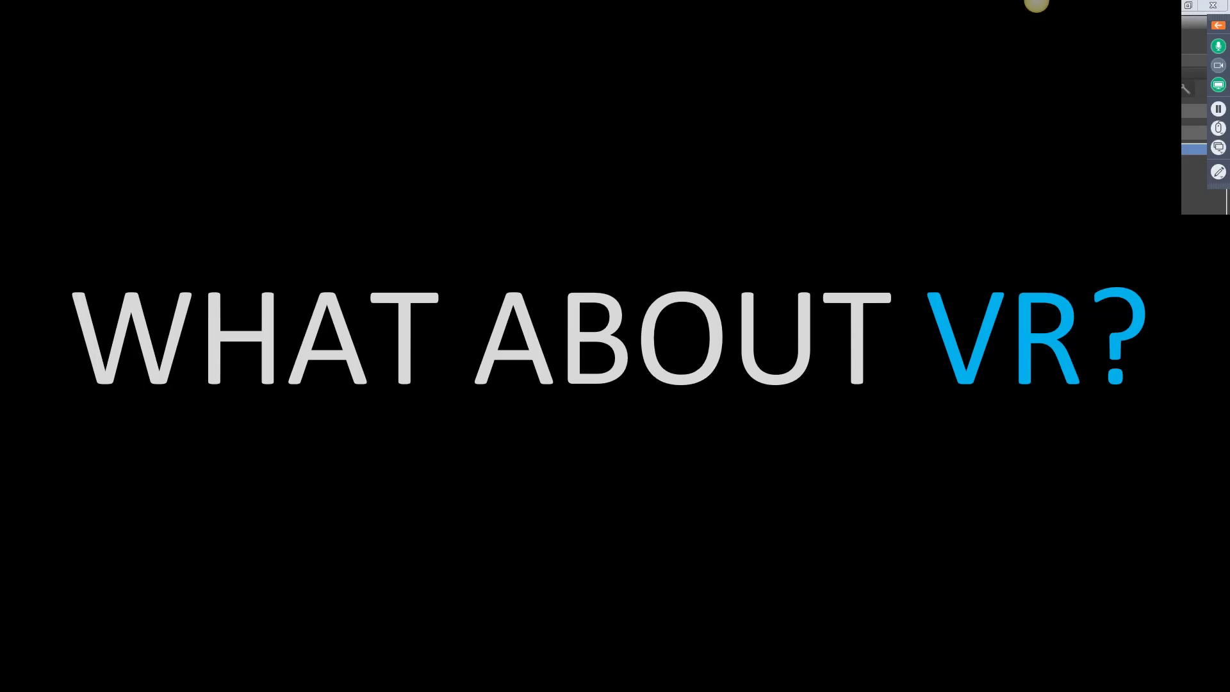
- Advance two slides, past the mobile VR headsets, to the Oculus and Vive slide
key("Right")
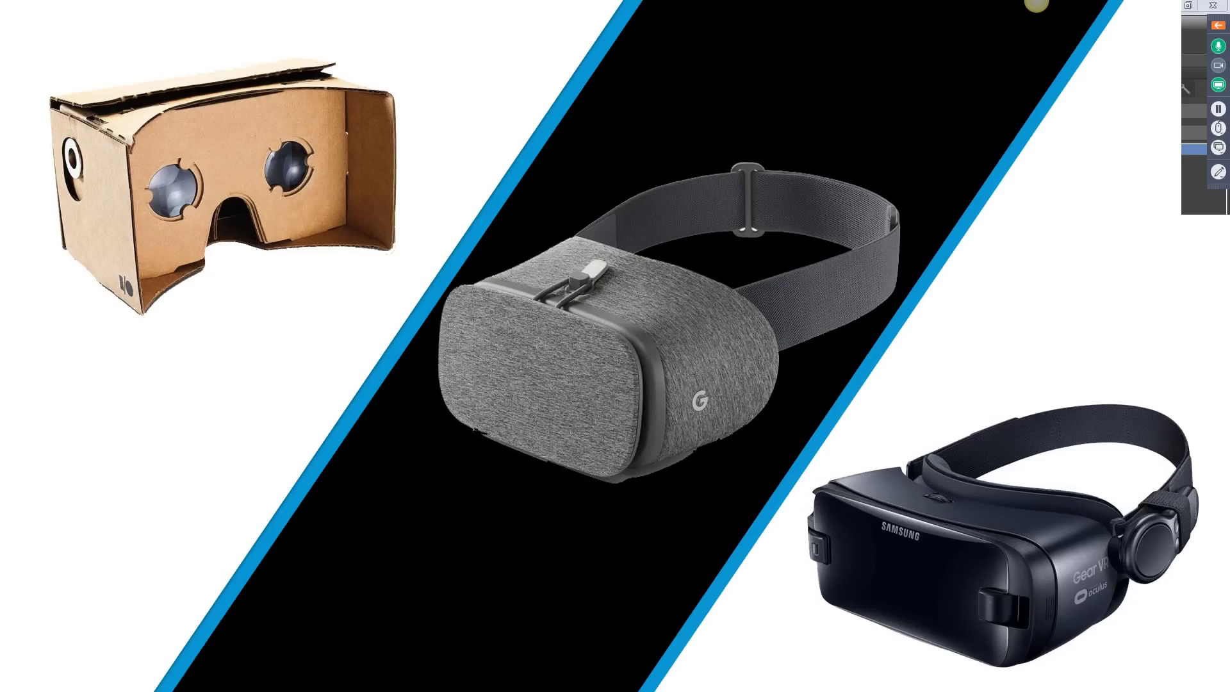
key("Right")
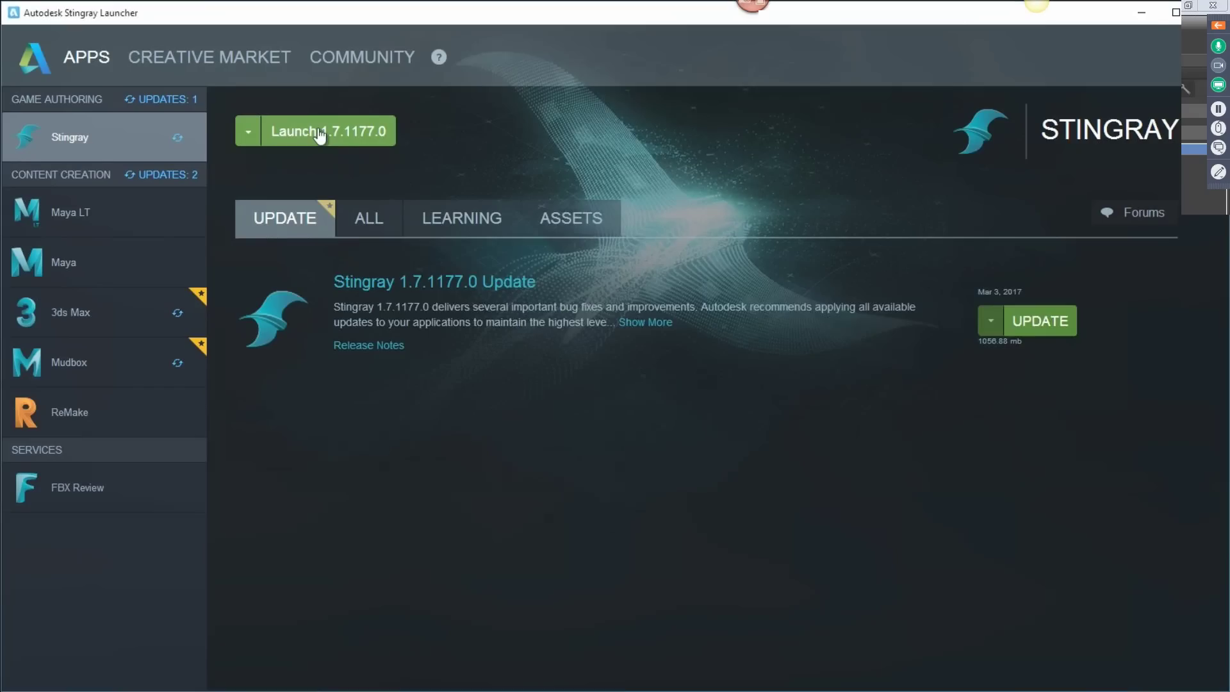
- Launch Stingray 1.7.1177.0 and start a new project from the VR HTC Vive template
left_click(316, 130)
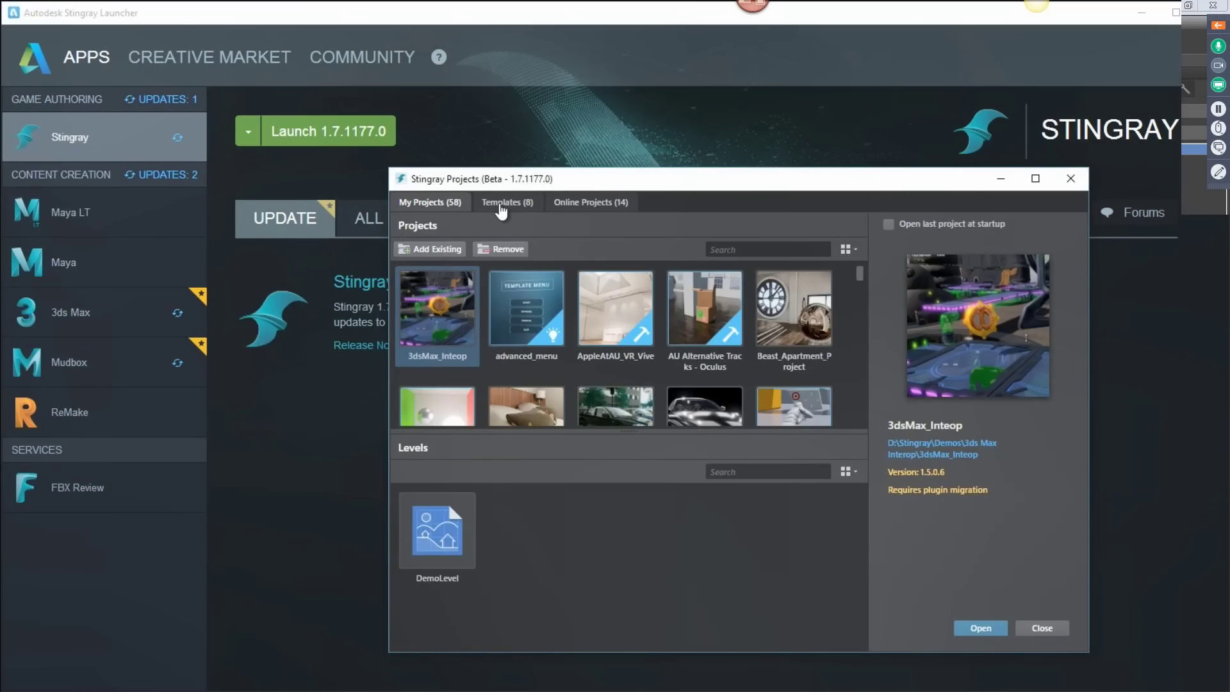
left_click(500, 204)
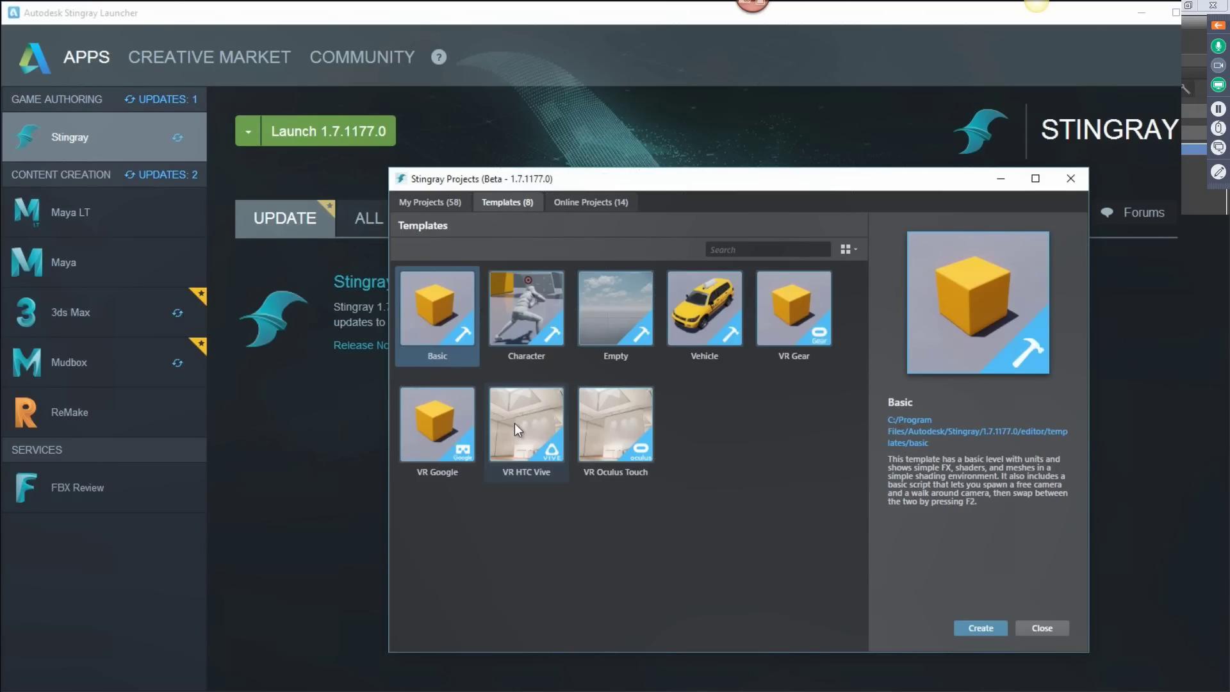
left_click(513, 424)
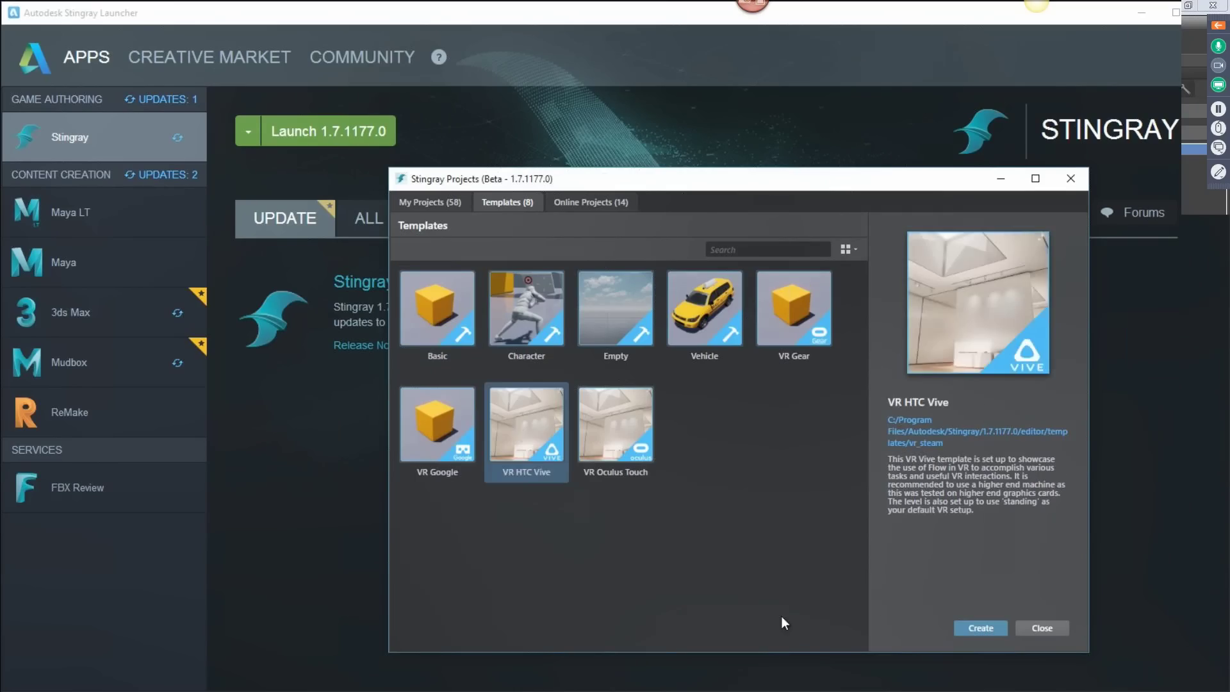
left_click(971, 626)
- Locate the project in D:\Temp\Demobox, name it ZZ_VR_HTC_Vive_Template, and create it
left_click(856, 494)
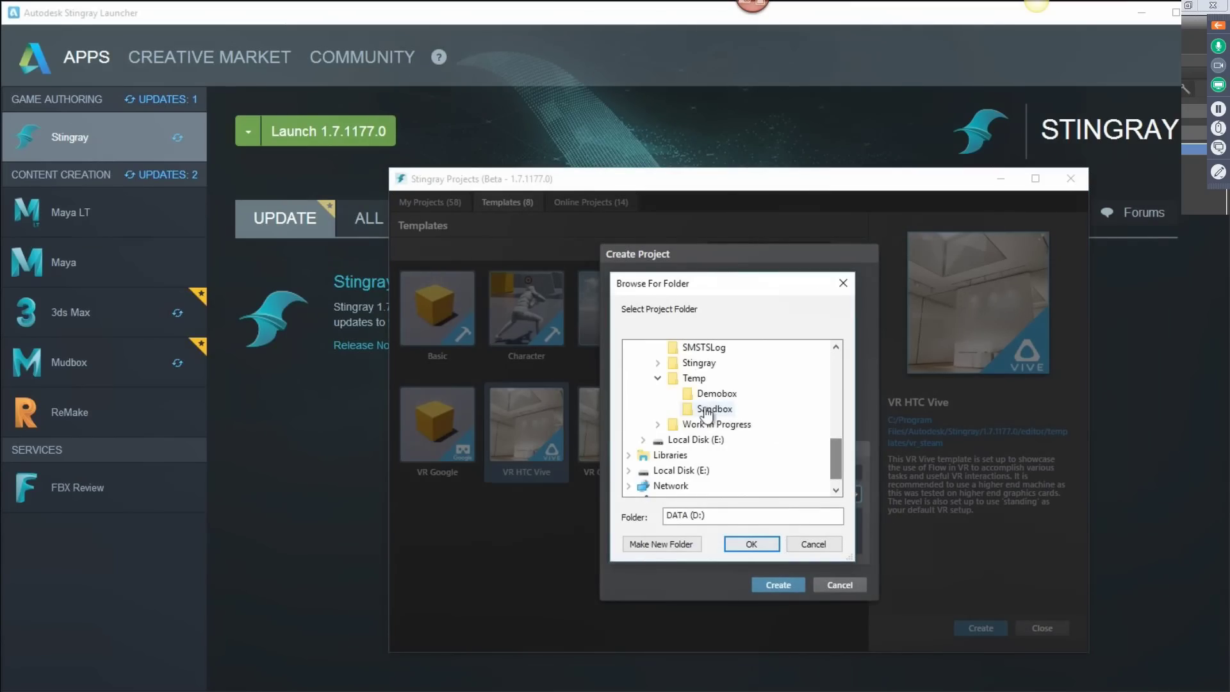
left_click(694, 378)
left_click(717, 393)
left_click(744, 542)
key("Home")
type("ZZ_")
key("End")
key("BackSpace")
key("BackSpace")
key("BackSpace")
key("BackSpace")
key("BackSpace")
key("BackSpace")
key("BackSpace")
type("Template")
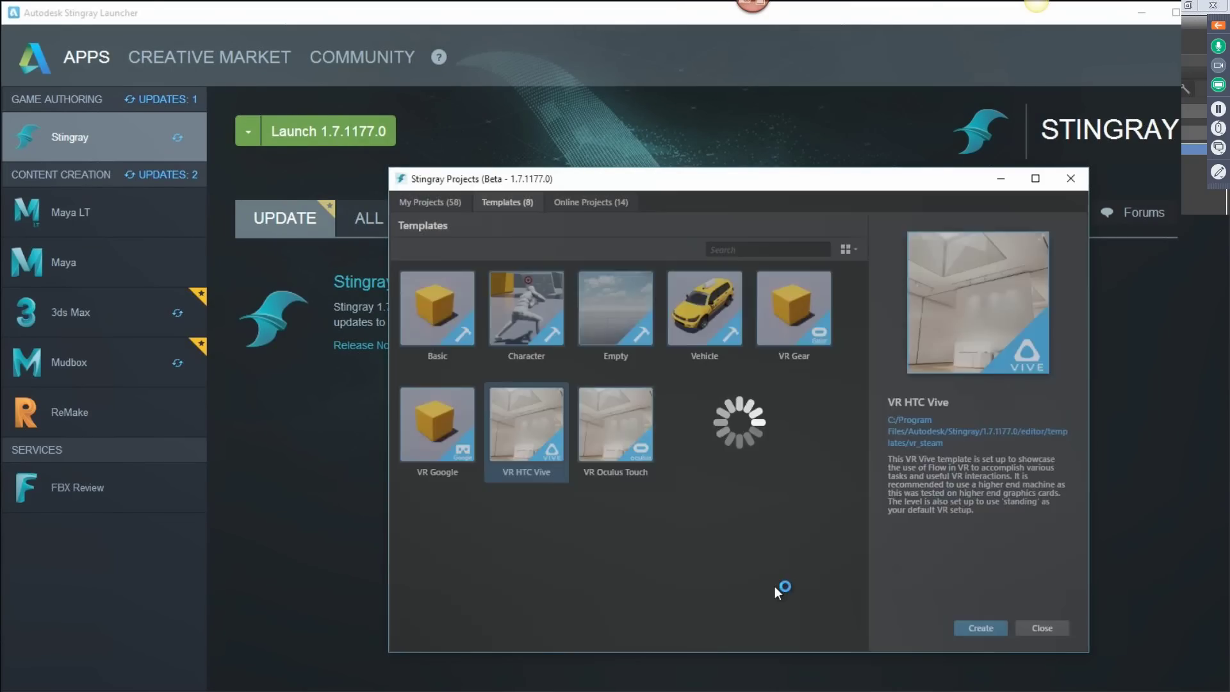
left_click(776, 585)
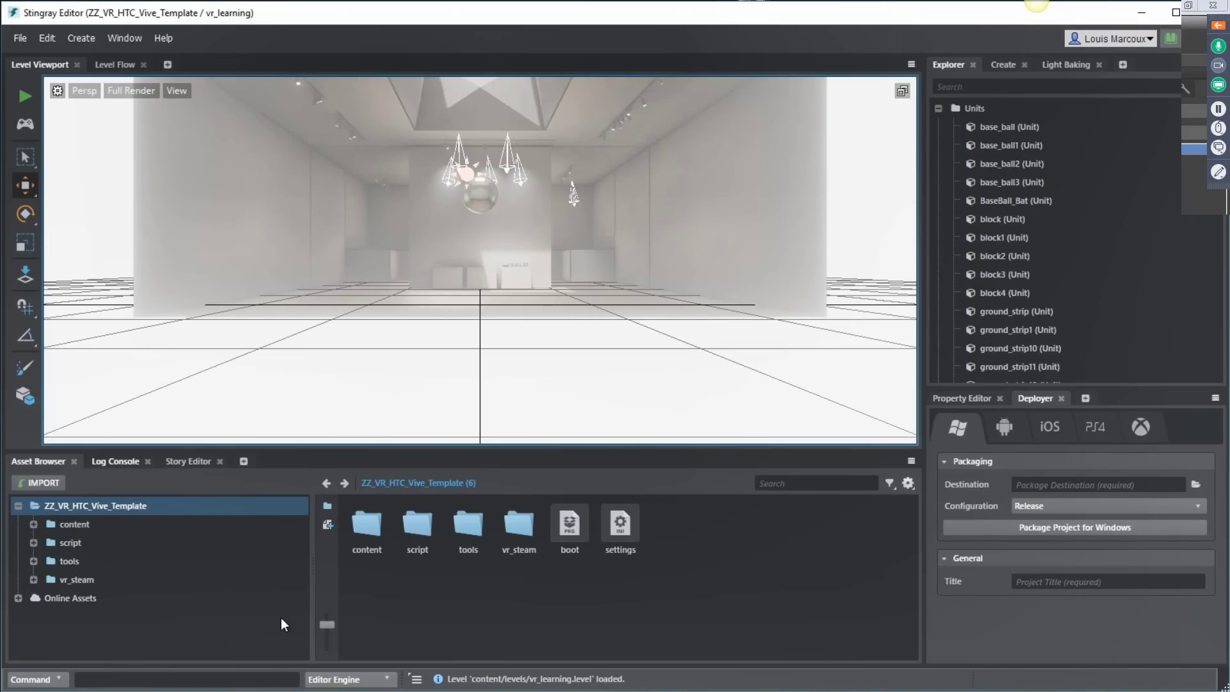
- Expand content > levels in the Asset Browser and load vr_learning
left_click(95, 524)
double_click(467, 532)
left_click(464, 533)
double_click(464, 533)
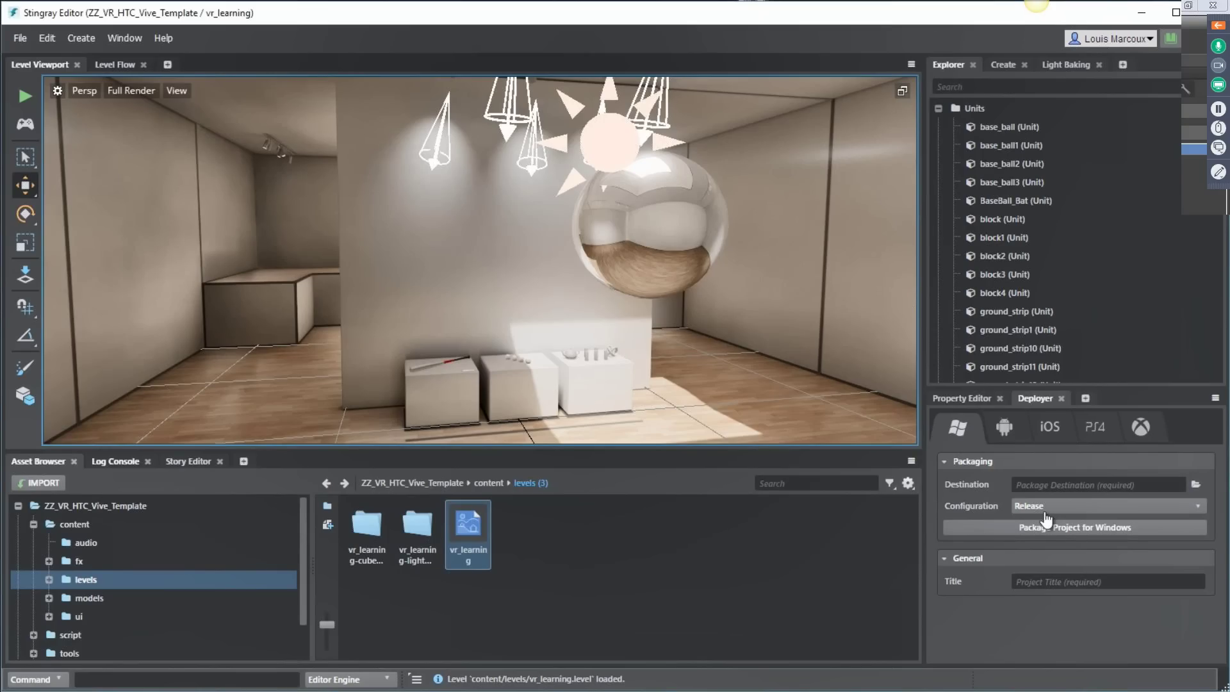
- Package the project for Windows into a new Builds folder with title VR_Vive_Template
left_click(1195, 485)
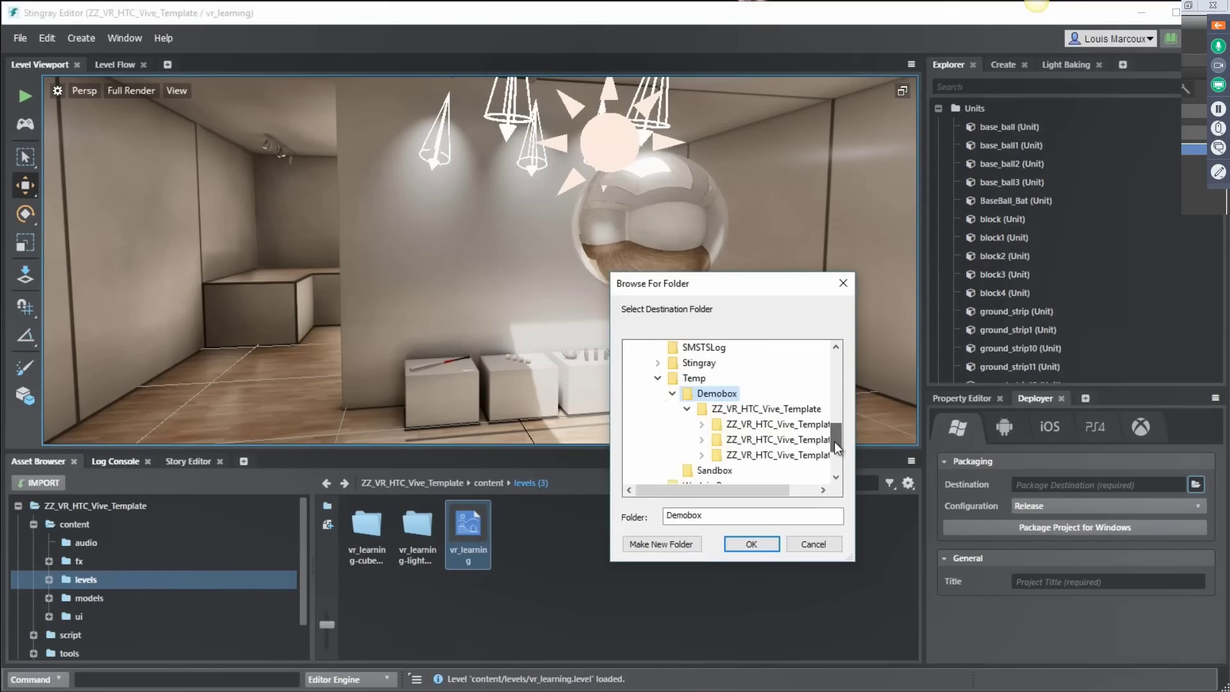
scroll(834, 440, "down", 1)
left_click(646, 545)
type("Builds")
left_click(750, 542)
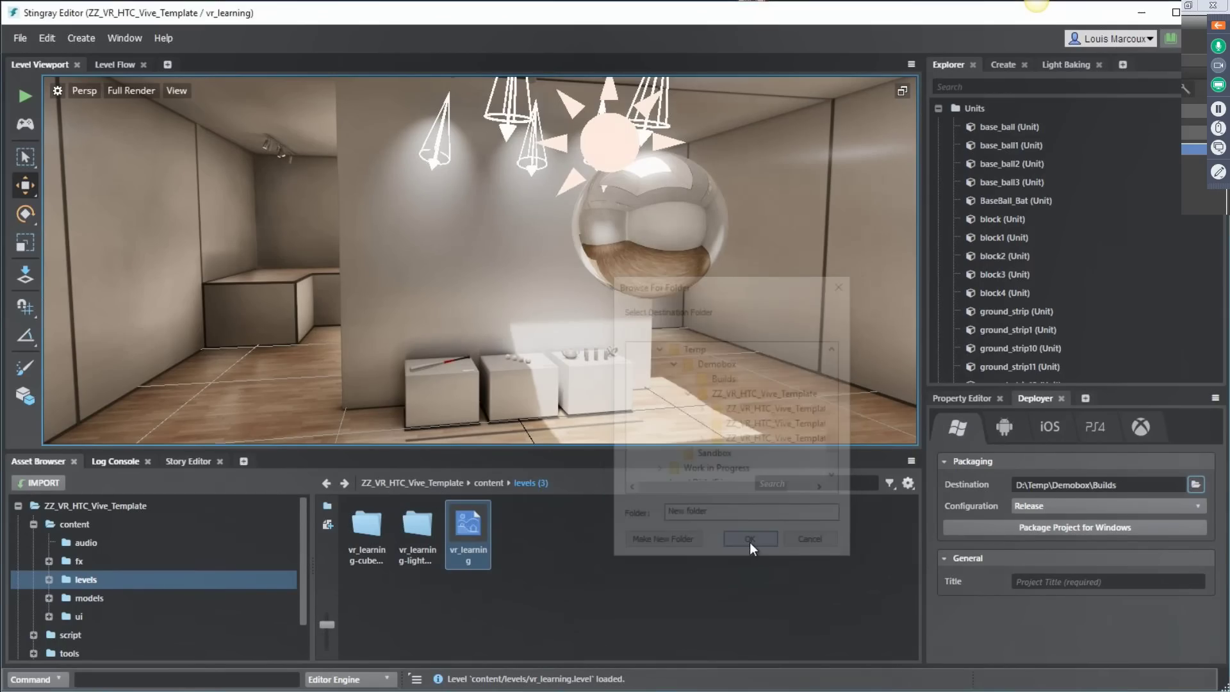
left_click(1112, 582)
type("VR_Vive_Template")
left_click(1090, 528)
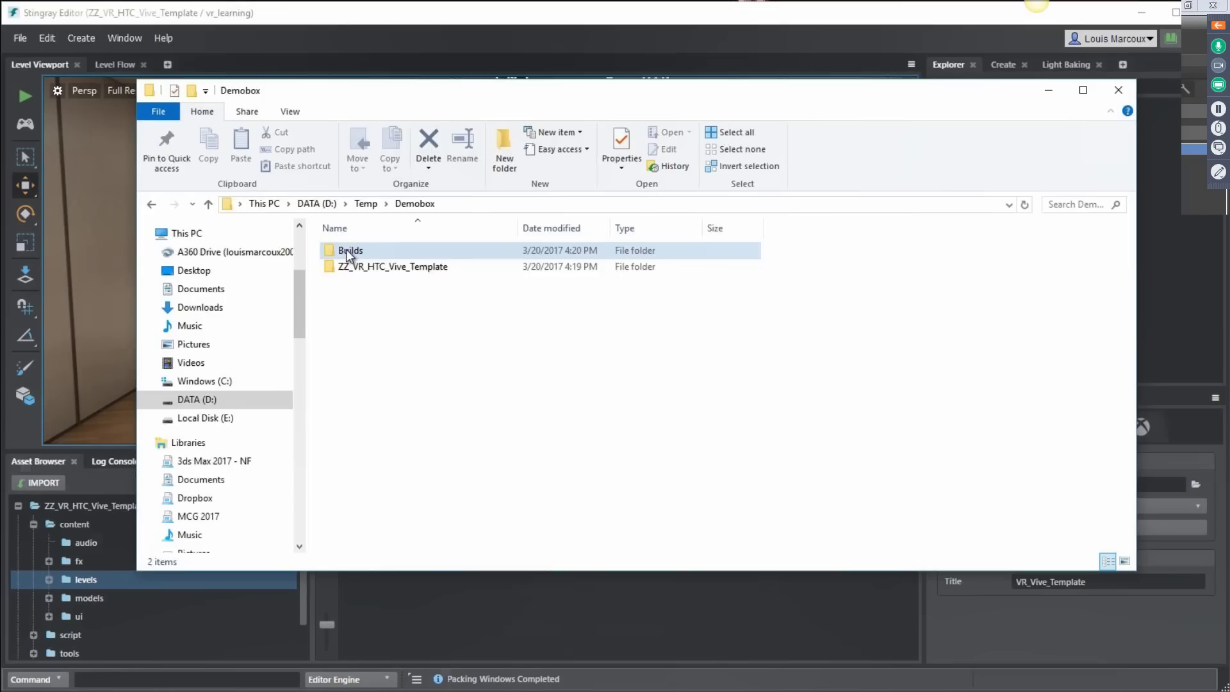
- Browse to Builds\win64\release and select VR_Vive_Template.exe
double_click(347, 251)
double_click(357, 254)
double_click(364, 255)
left_click(381, 463)
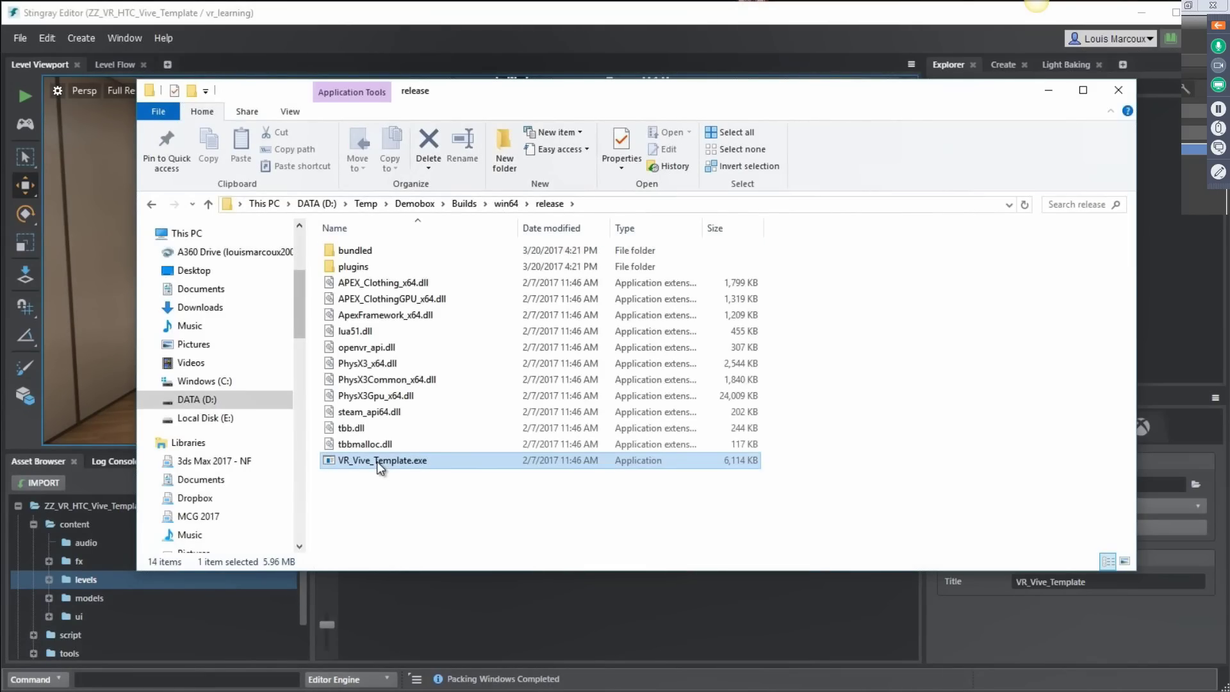
- Test-run VR_Vive_Template.exe, then reopen Stingray's Project Manager to show its eight project templates
double_click(377, 461)
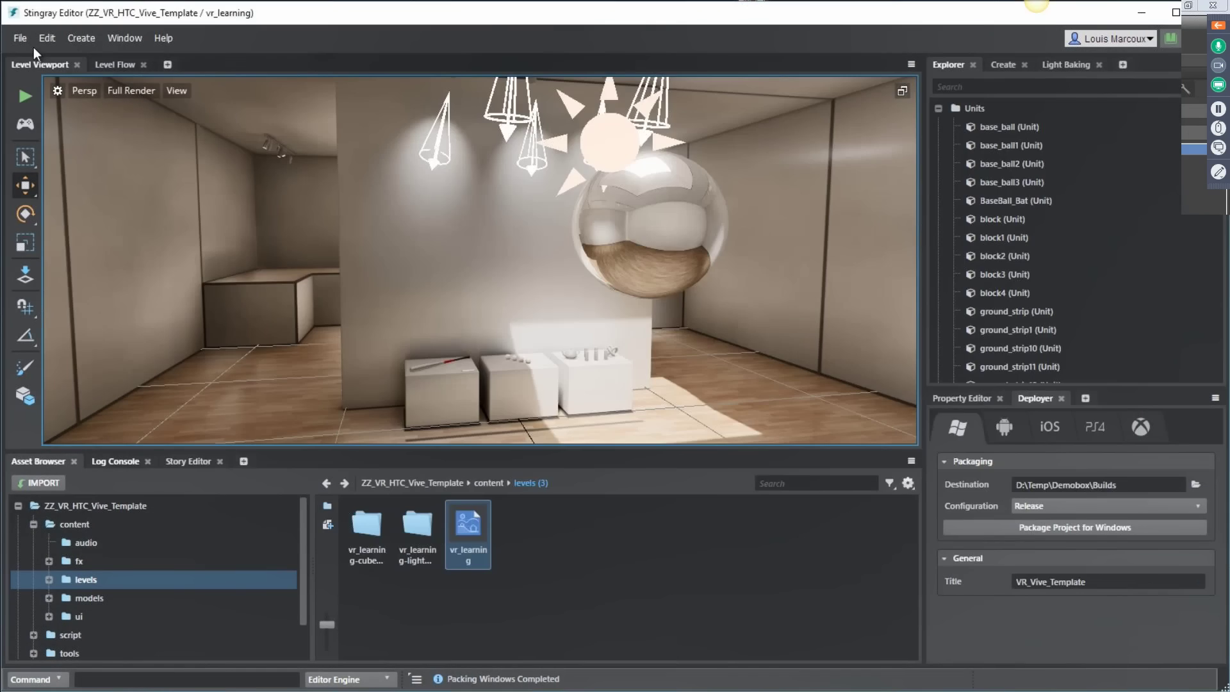
left_click(21, 38)
left_click(57, 148)
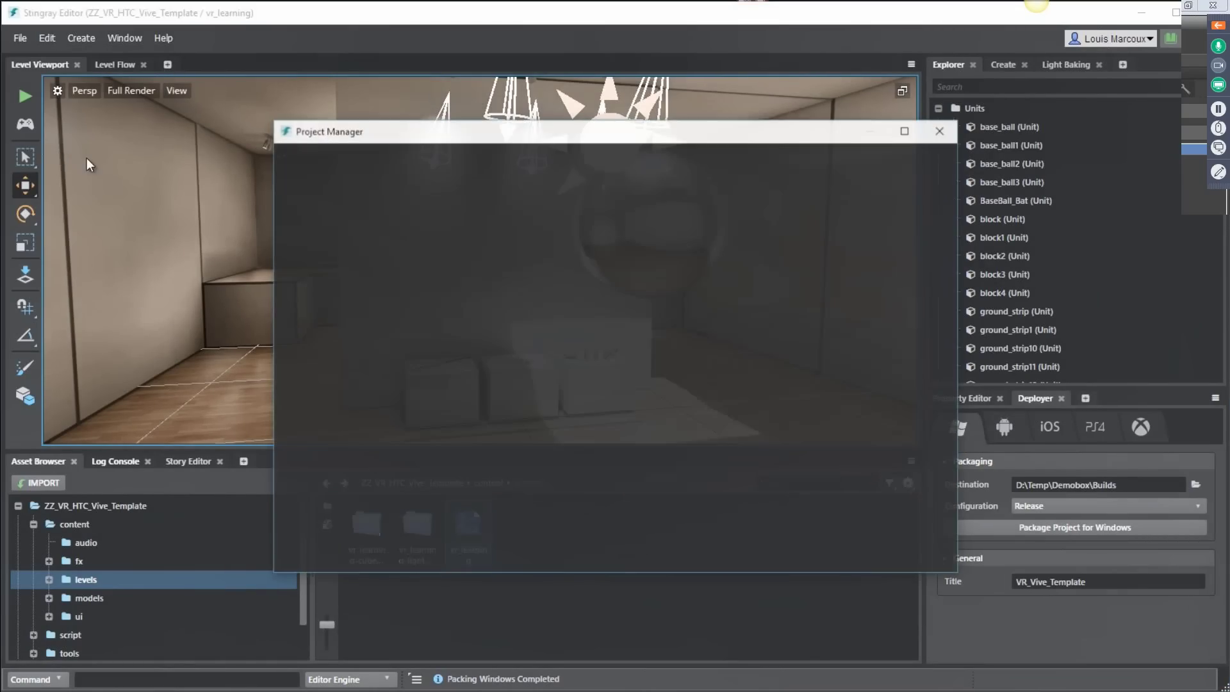
left_click(390, 154)
- Create a new project named ZZ_VR_Oculus_Touch_Template from the VR Oculus Touch template
left_click(498, 380)
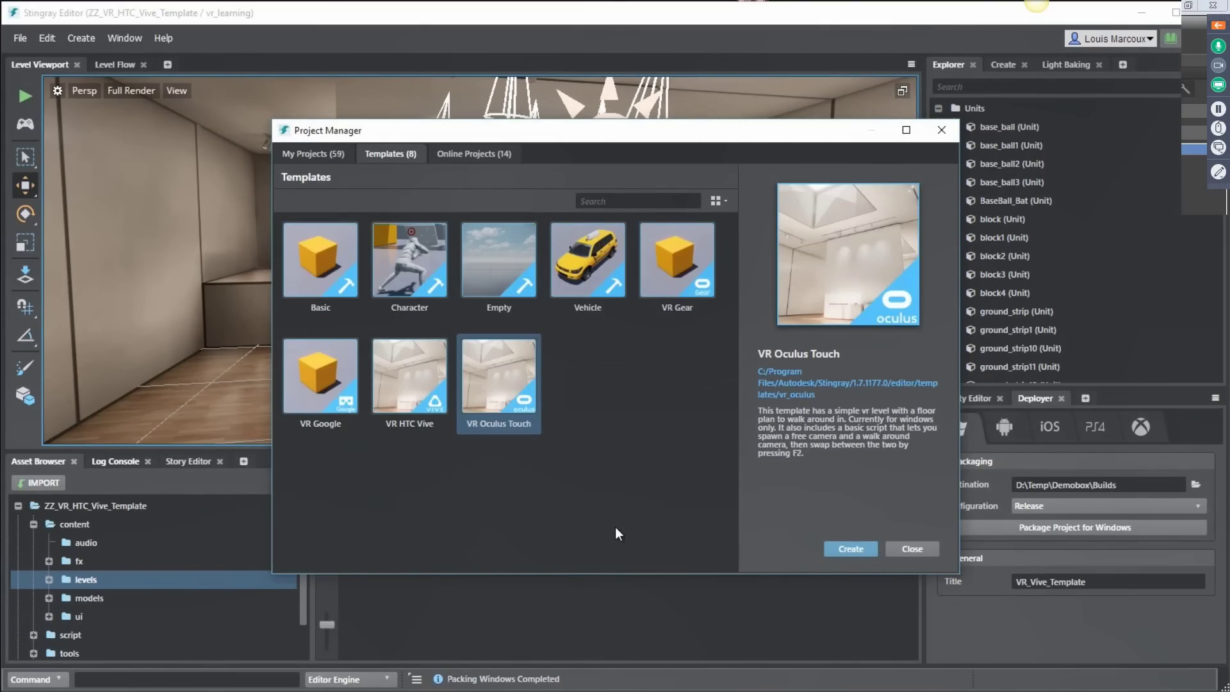
left_click(851, 549)
double_click(722, 410)
type("ZZ_VR_Oculus_Touch_Te")
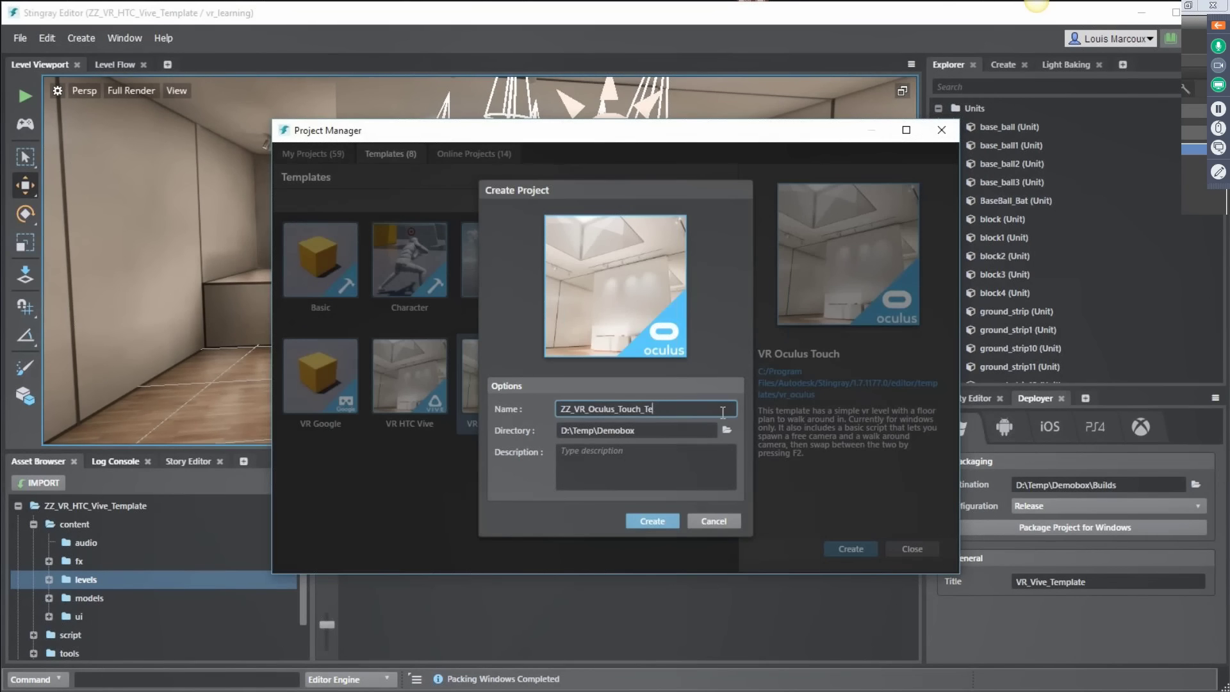
type("mplate")
left_click(661, 519)
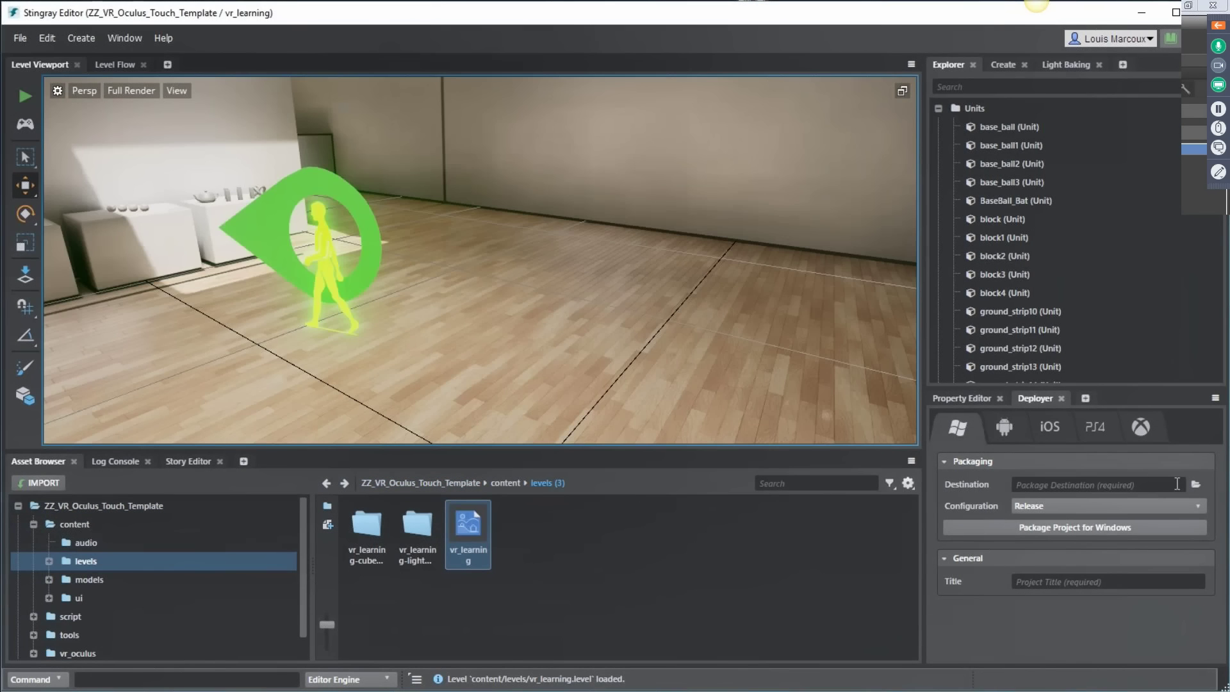
- Package the project for Windows as Oculus_template into D:\Temp\Demobox\Builds and open that folder
left_click(1195, 484)
left_click(721, 467)
left_click(744, 623)
left_click(1052, 583)
type("Ocul")
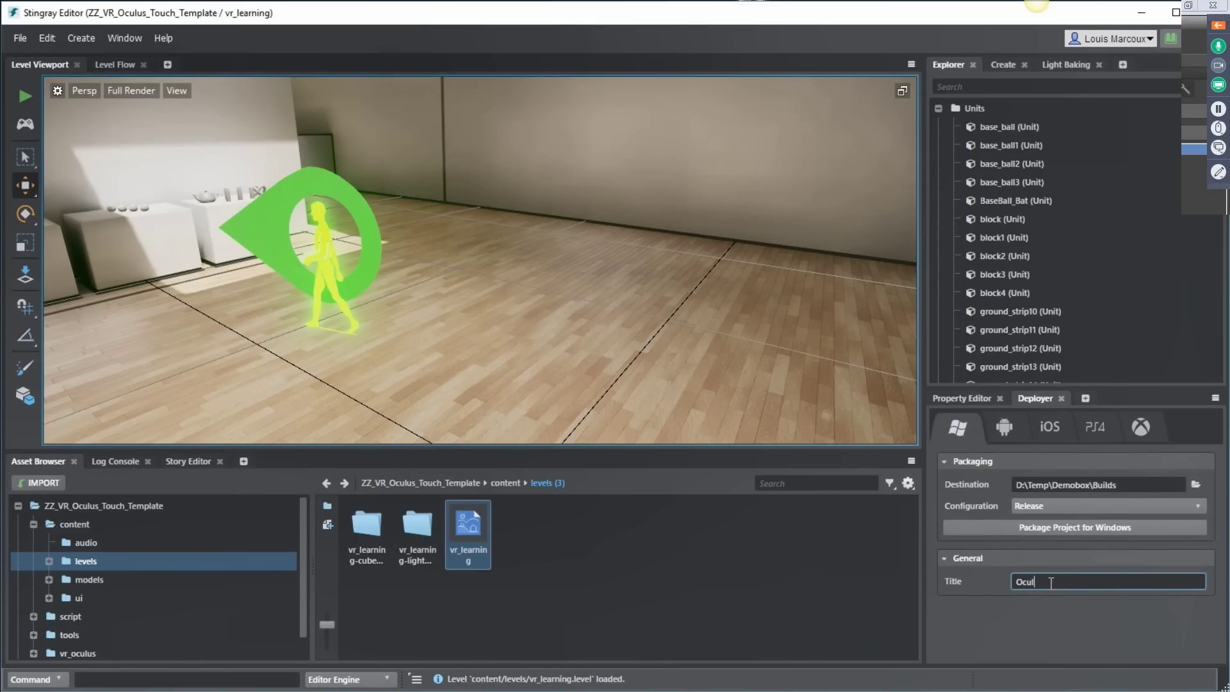
type("us_template")
left_click(1075, 529)
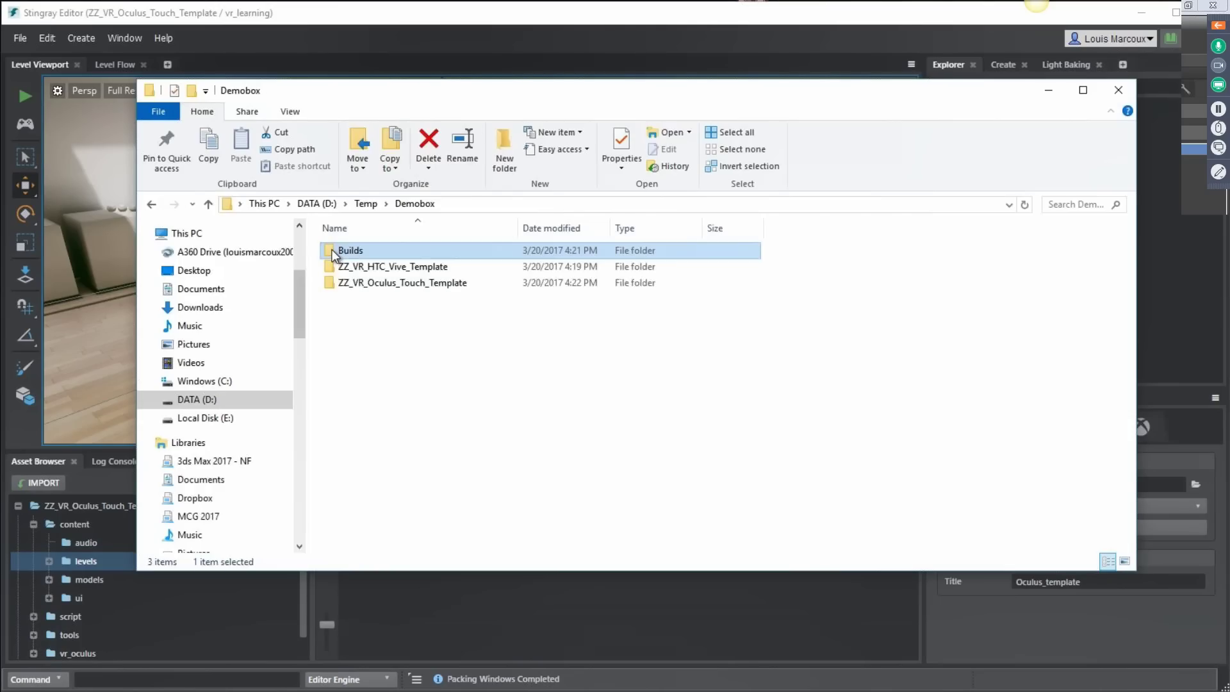
double_click(334, 250)
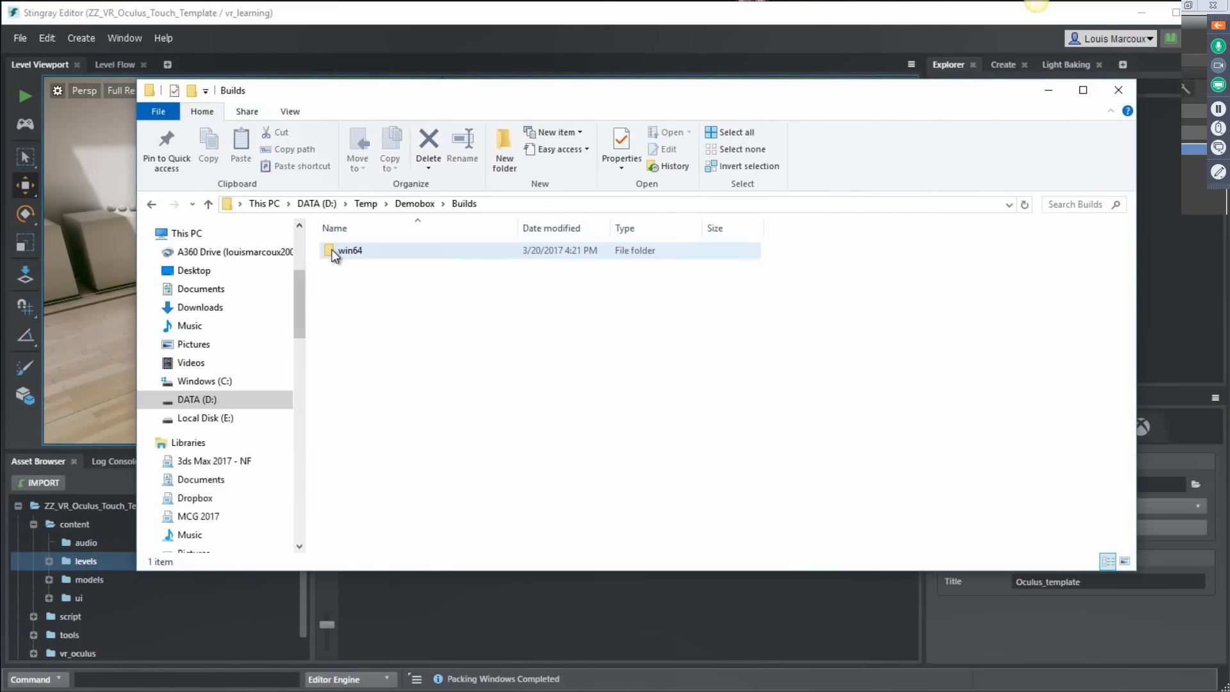
- Open the win64 release build folder and launch the packaged Oculus_template application
double_click(345, 250)
double_click(344, 250)
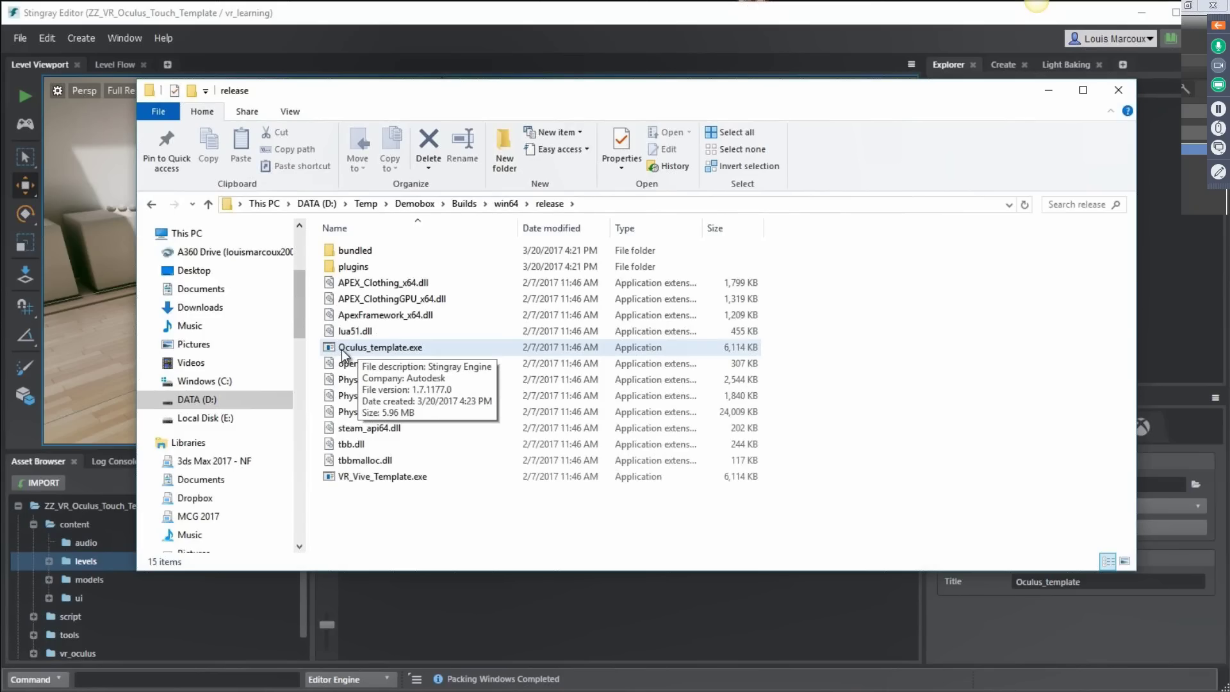
double_click(346, 348)
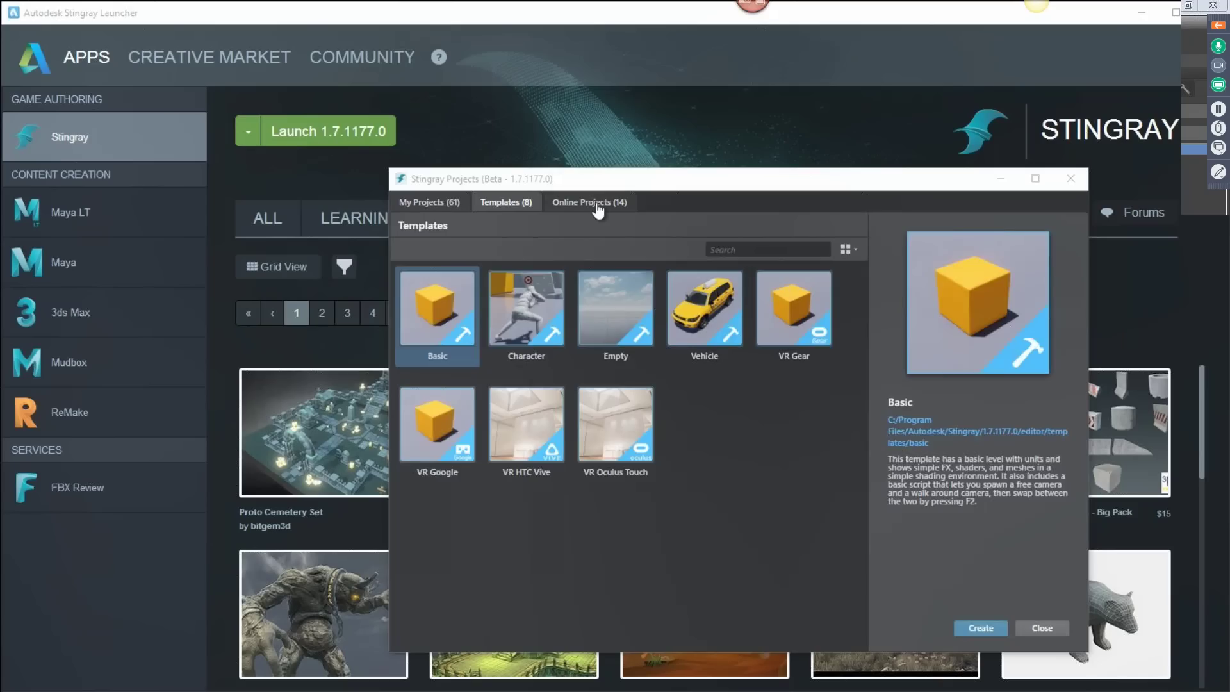
- Download the VR Vive Museum Example online project into the VR Museum folder
left_click(602, 199)
left_click(713, 567)
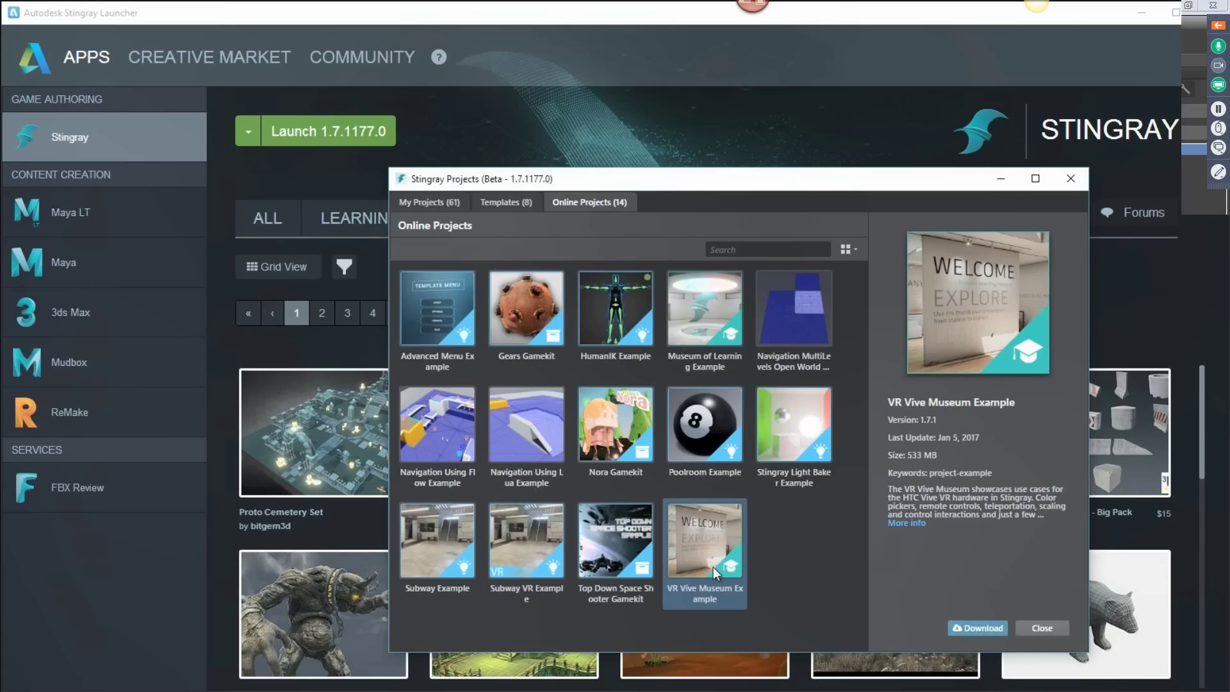
left_click(966, 626)
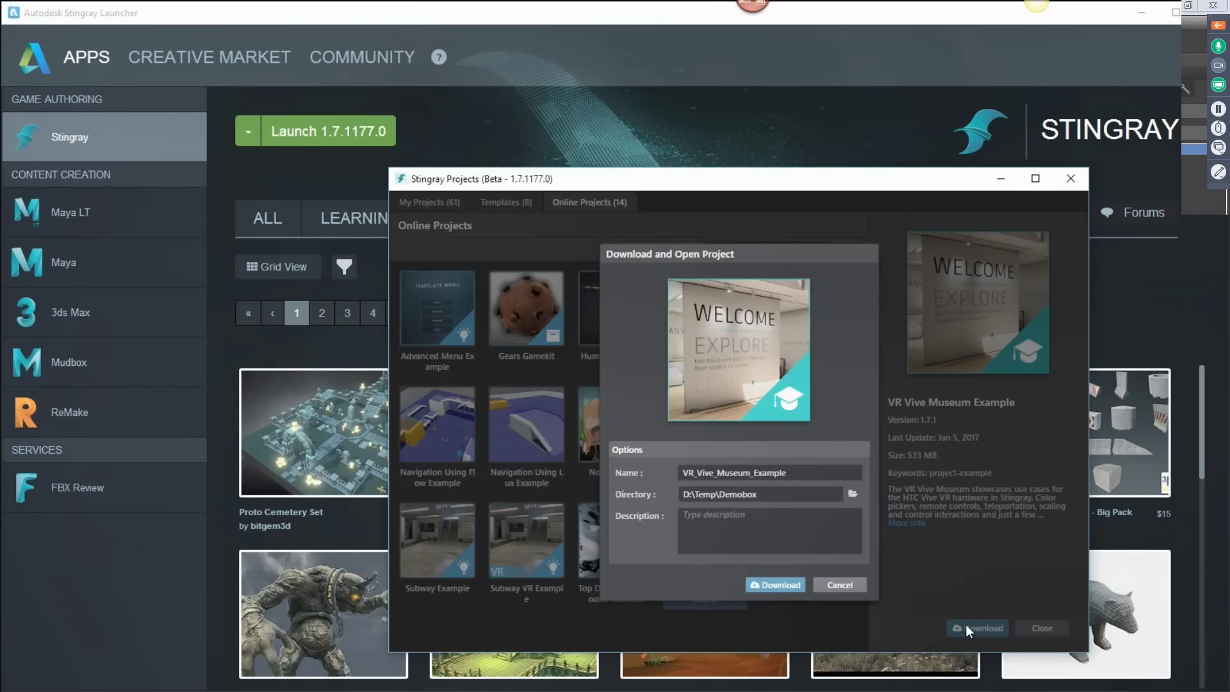
left_click(856, 495)
left_click_drag(836, 439, 840, 454)
left_click(727, 409)
left_click(751, 544)
left_click(775, 584)
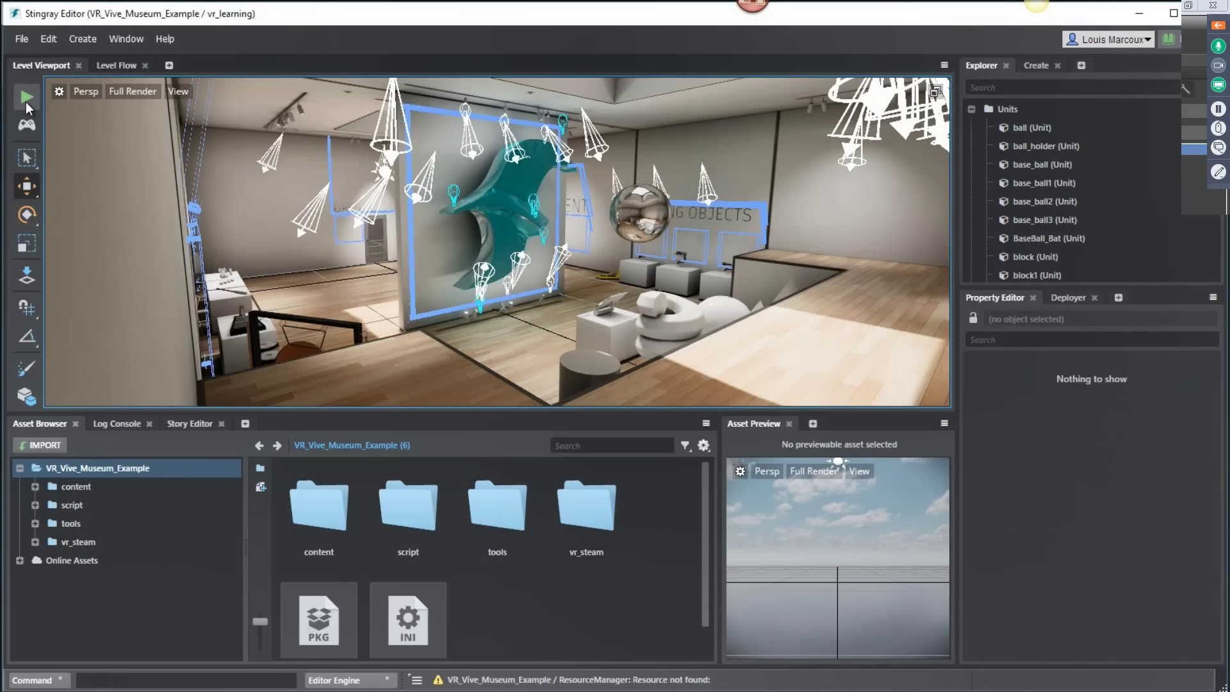
- Run the museum level as a VR test with the Test Level button
left_click(26, 101)
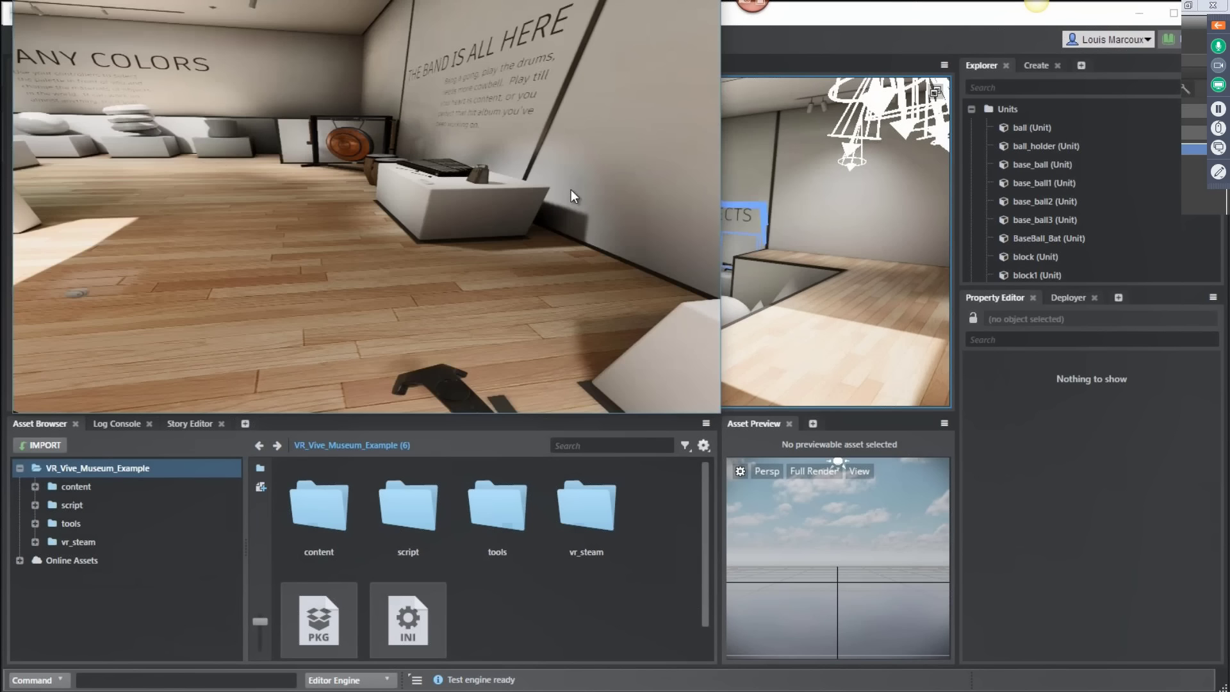
- Scrub the footage to the colour wheel, the COLORS wall and the palette table moments
mouse_move(504, 678)
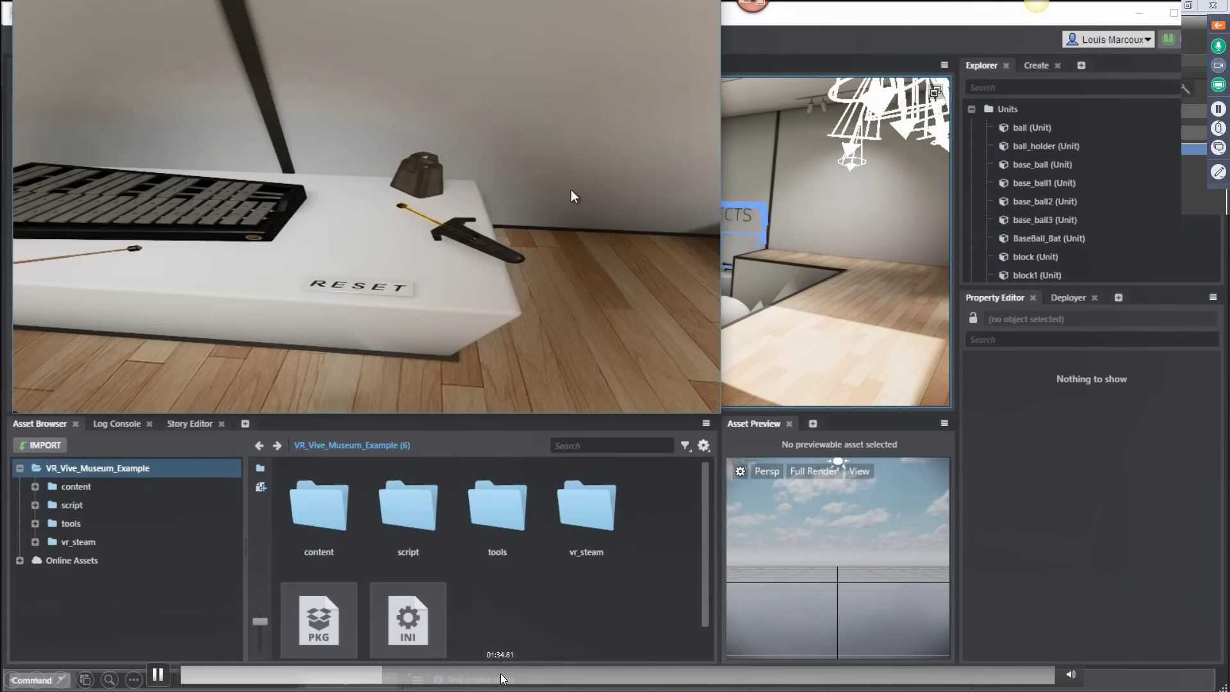
left_click(501, 674)
left_click_drag(499, 674, 460, 672)
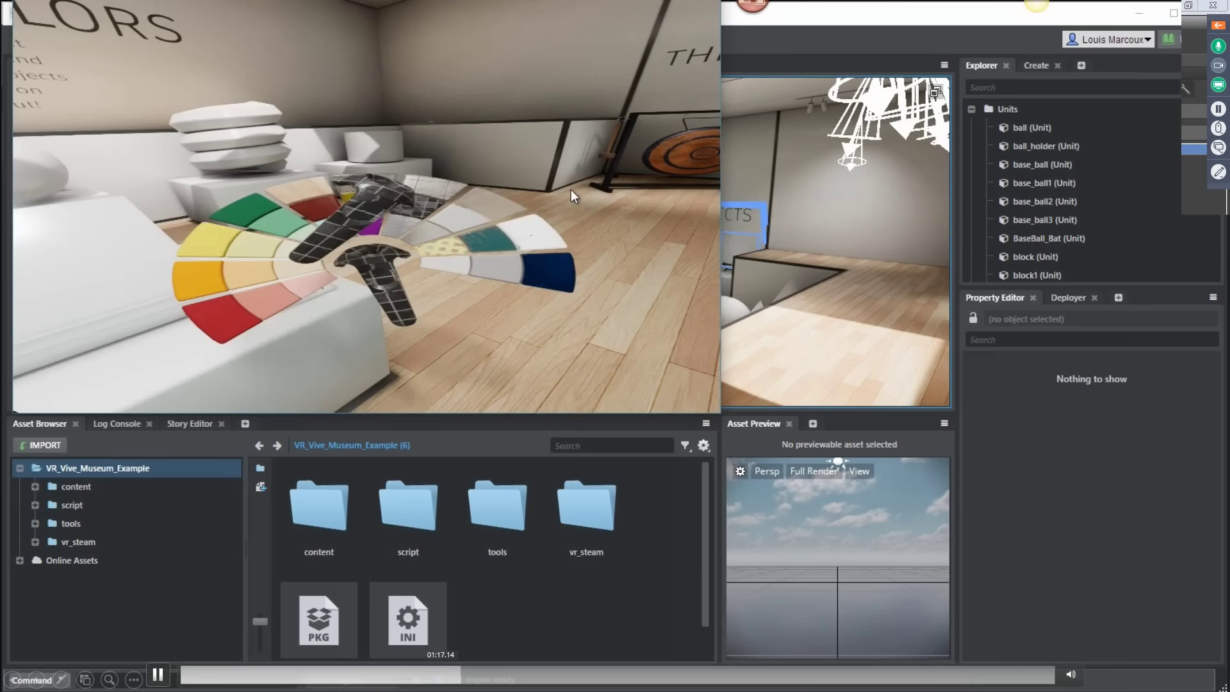
left_click(441, 674)
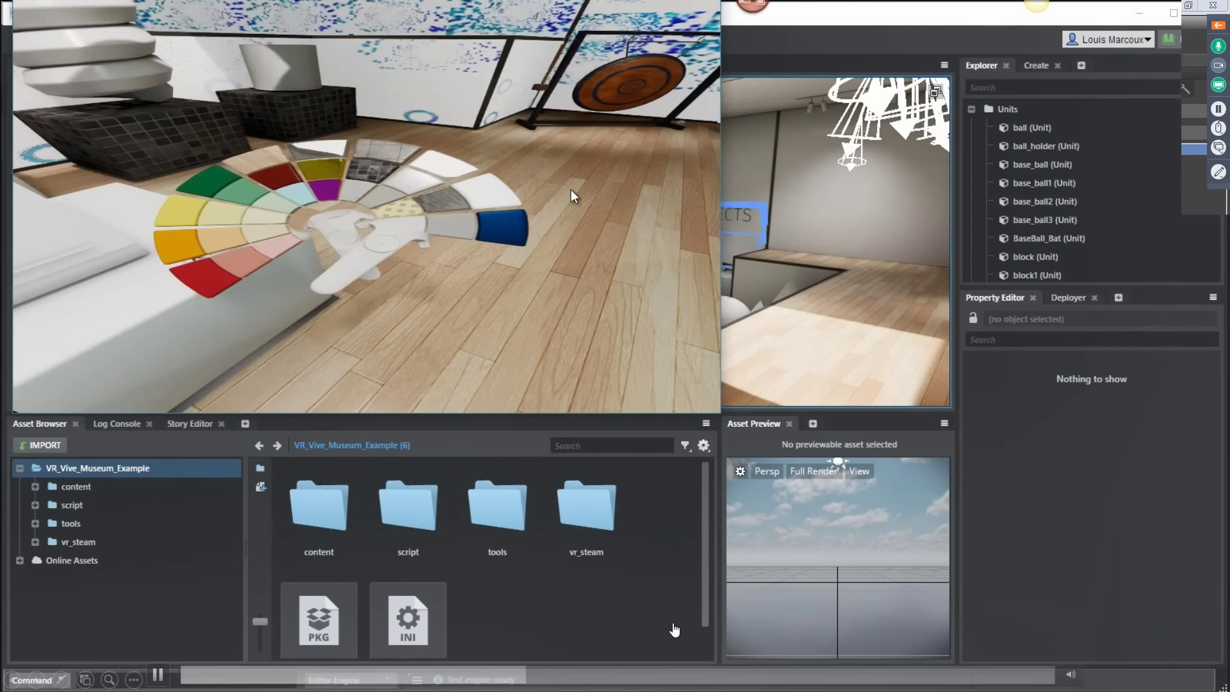
mouse_move(628, 677)
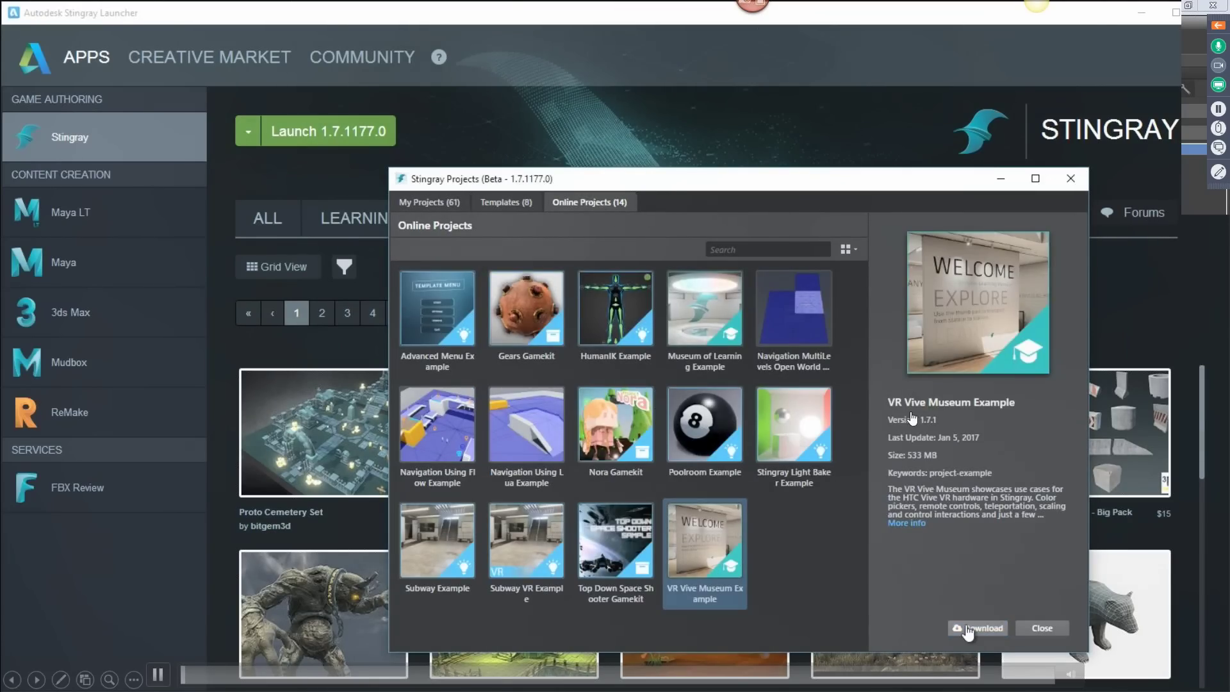
- Start a museum example download, browse for a folder, then return to Online Projects
left_click(967, 630)
left_click(852, 495)
scroll(837, 459, "down", 5)
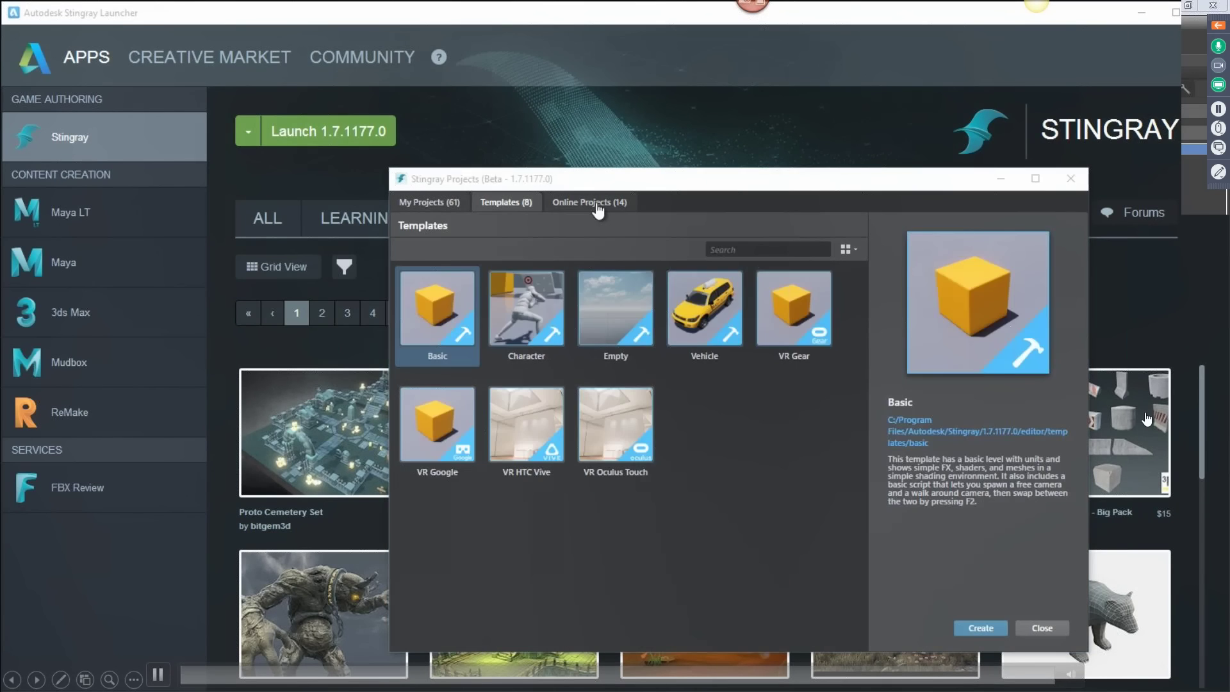
left_click(597, 202)
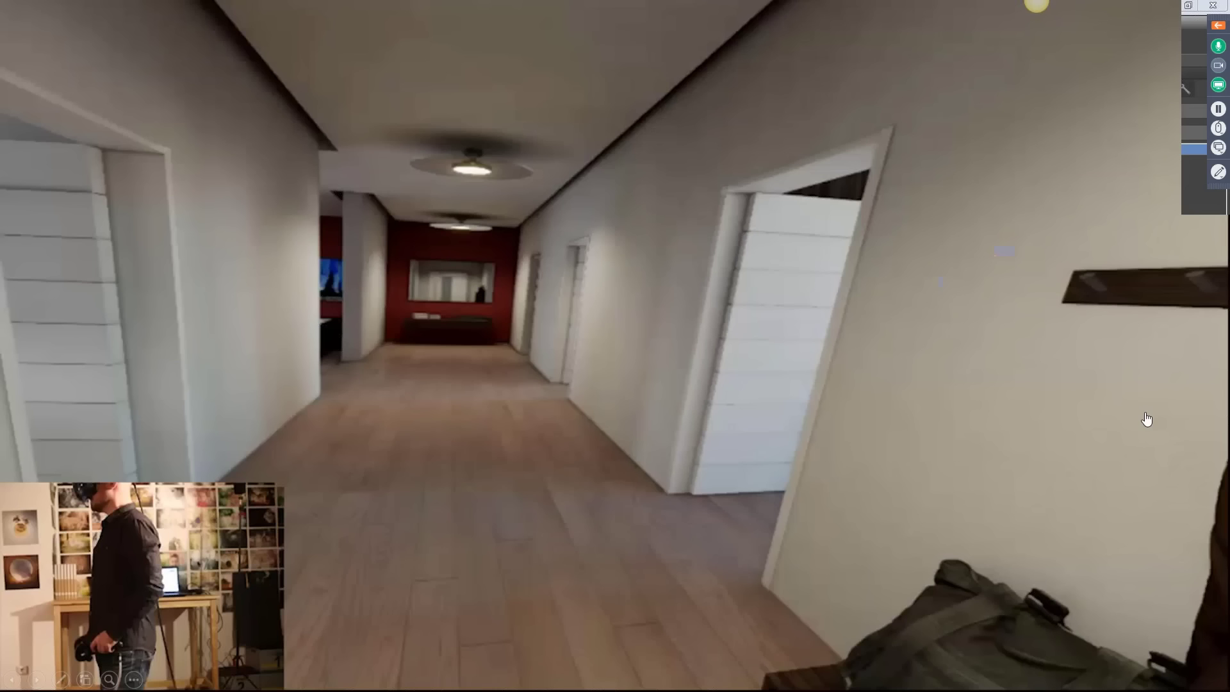
- Play the villa VR walkthrough video, then jump ahead to the colour wheel part
mouse_move(157, 677)
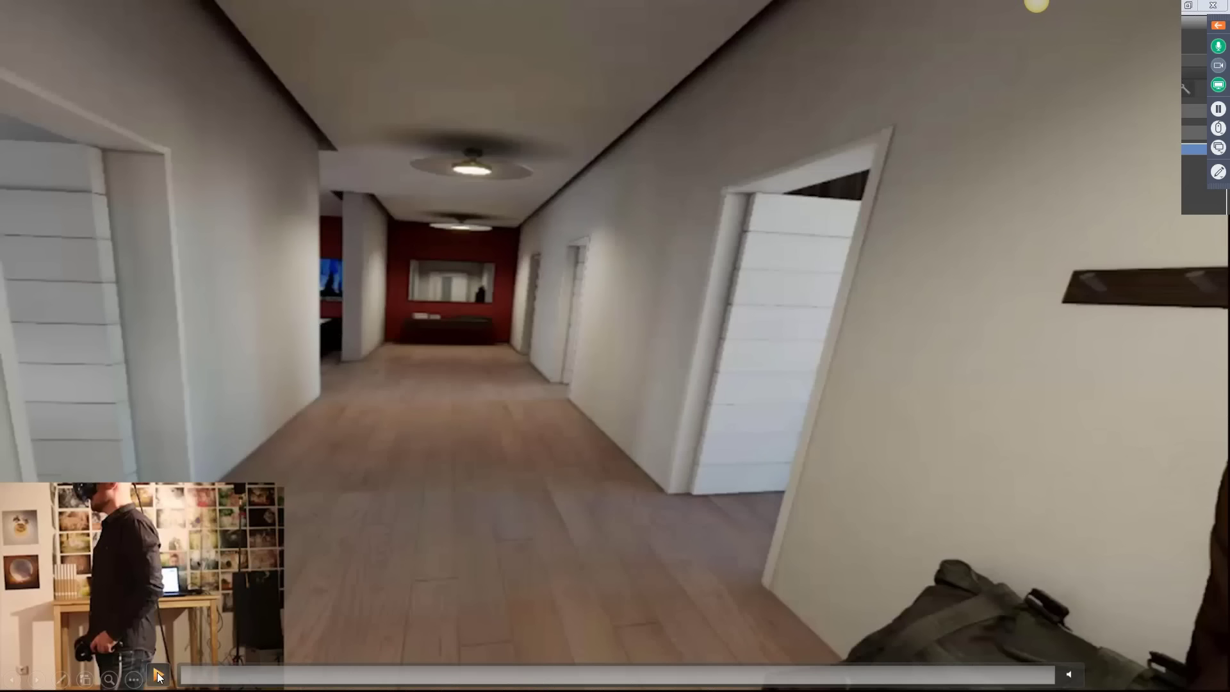
left_click(157, 677)
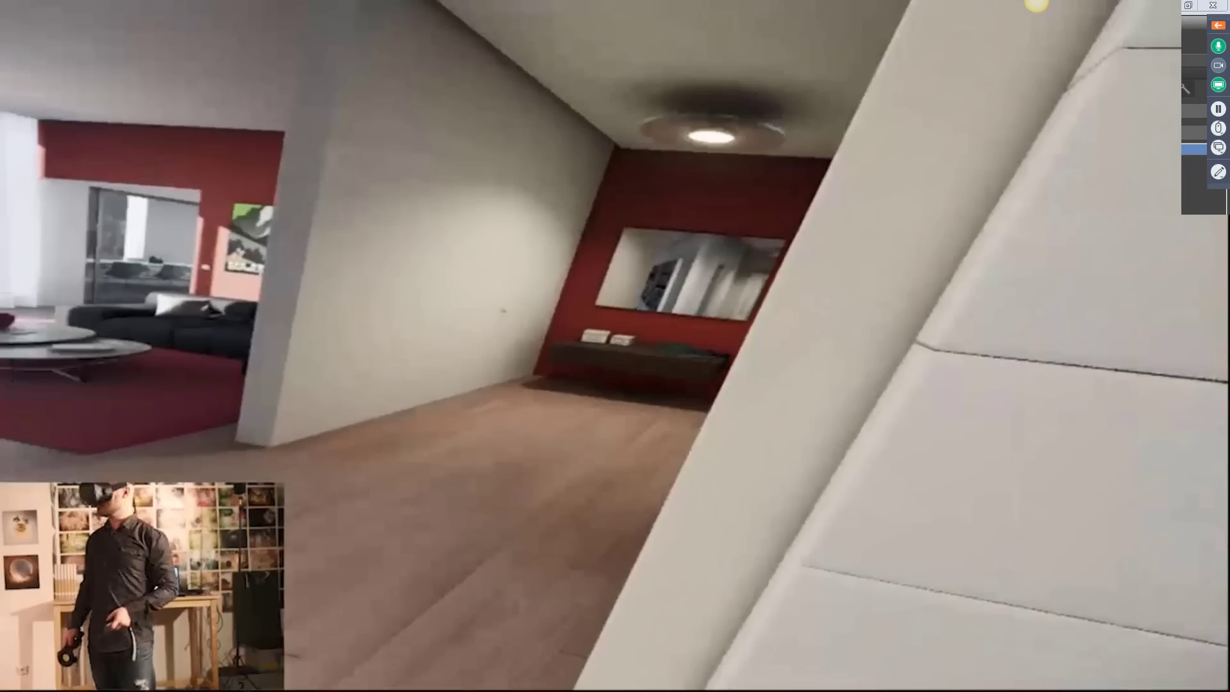
mouse_move(910, 132)
left_click(628, 676)
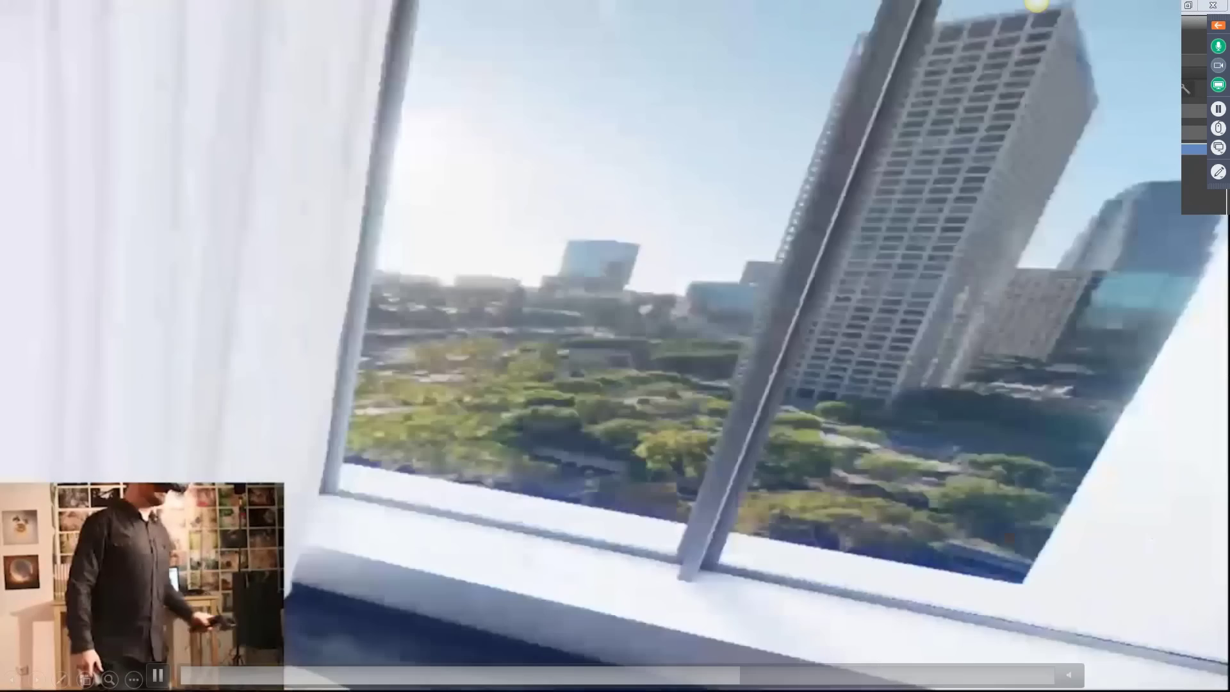
- Let the walkthrough play on to the entrance hallway with the shoe bench and coat
mouse_move(1011, 408)
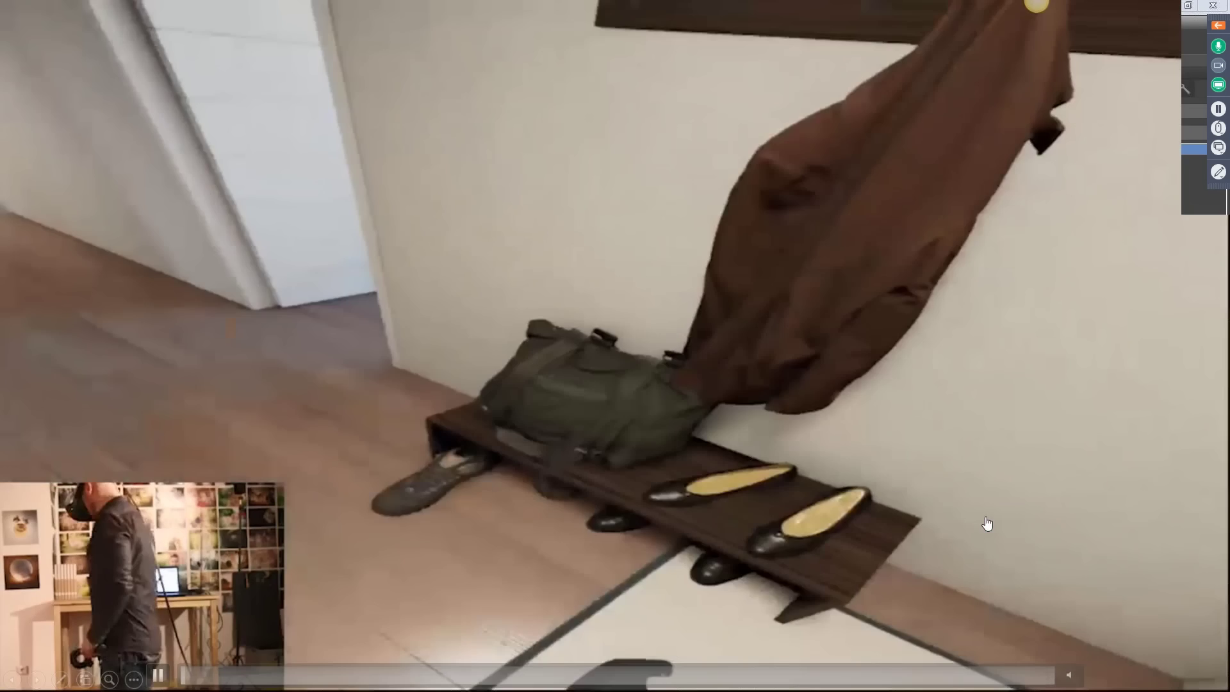
- Advance the presentation two slides to the 'What is Revit Live?' slide
key("Right")
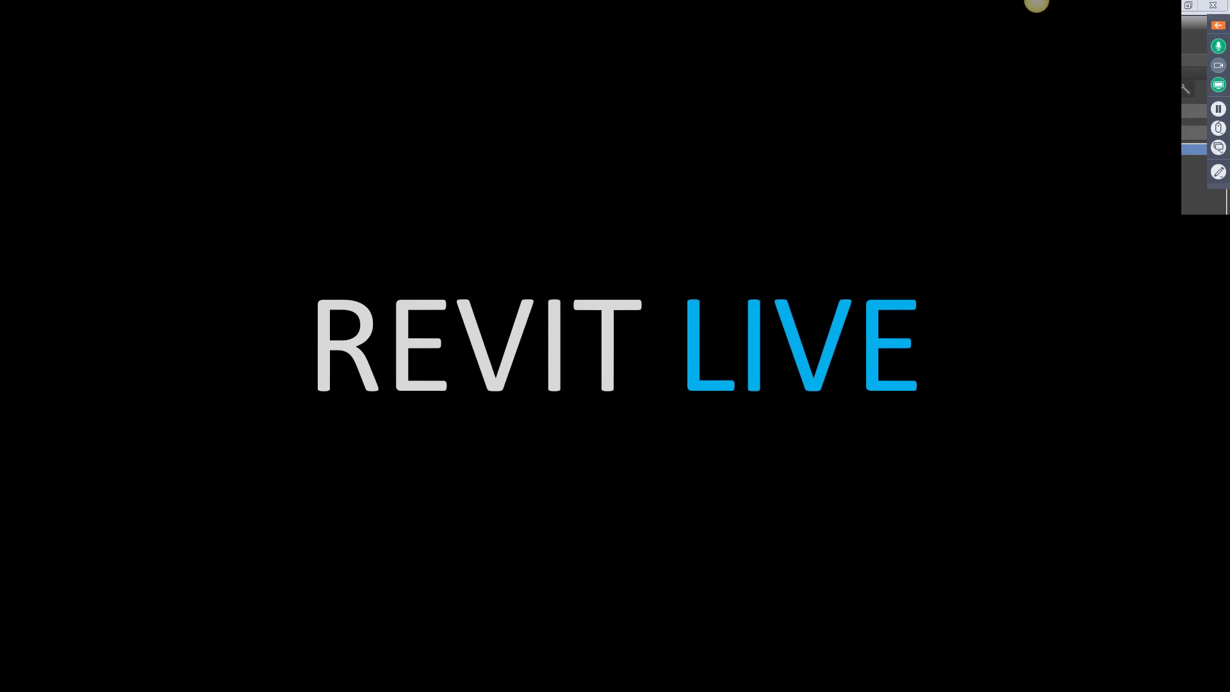
key("Right")
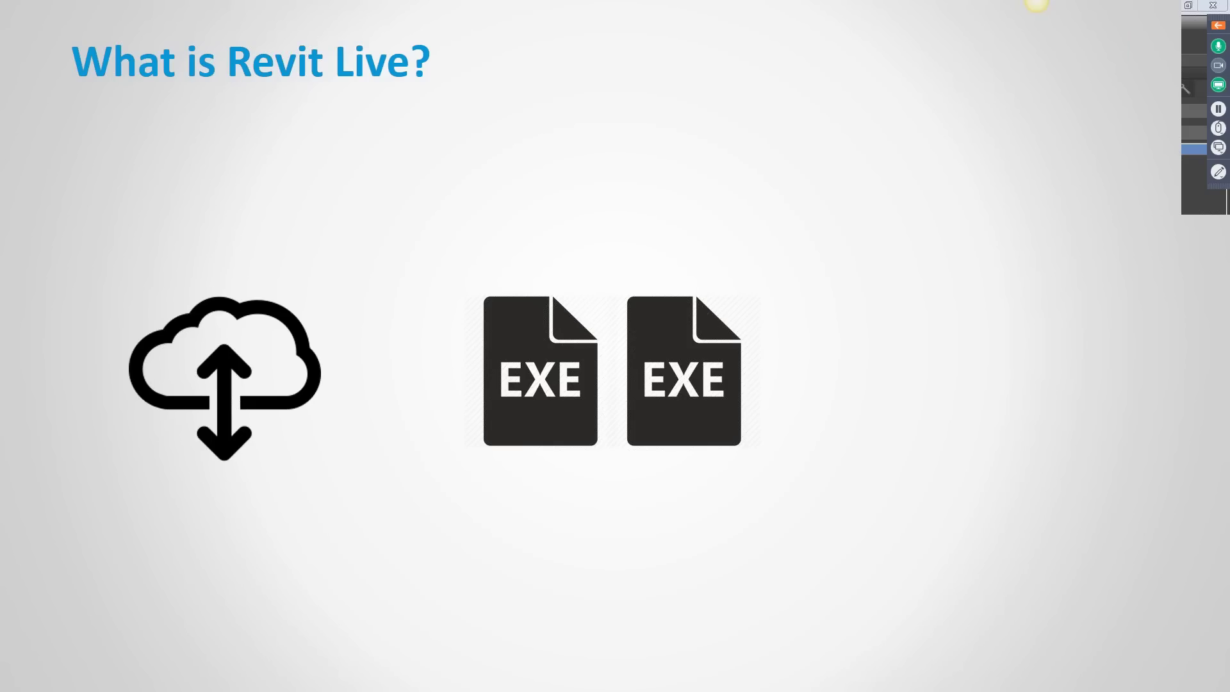
- Reveal the Revit–3dsMax–Revit Live–Stingray cycle diagram, then advance to the Introducing Revit Live slide
key("Right")
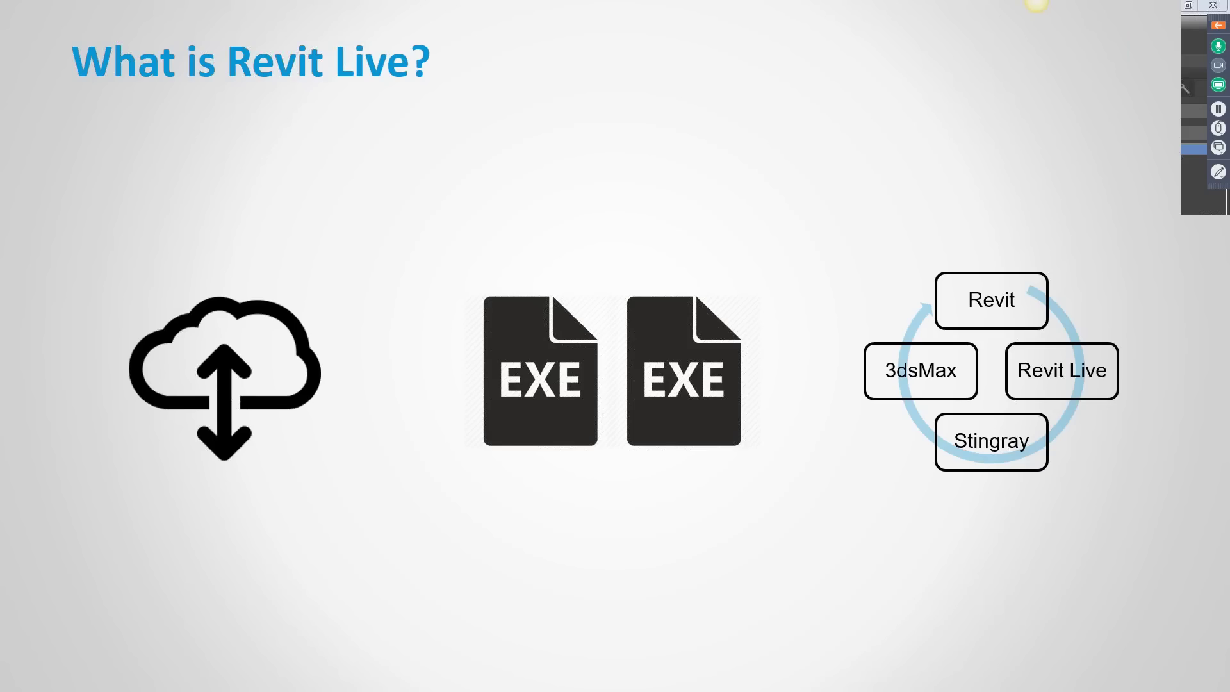
key("Right")
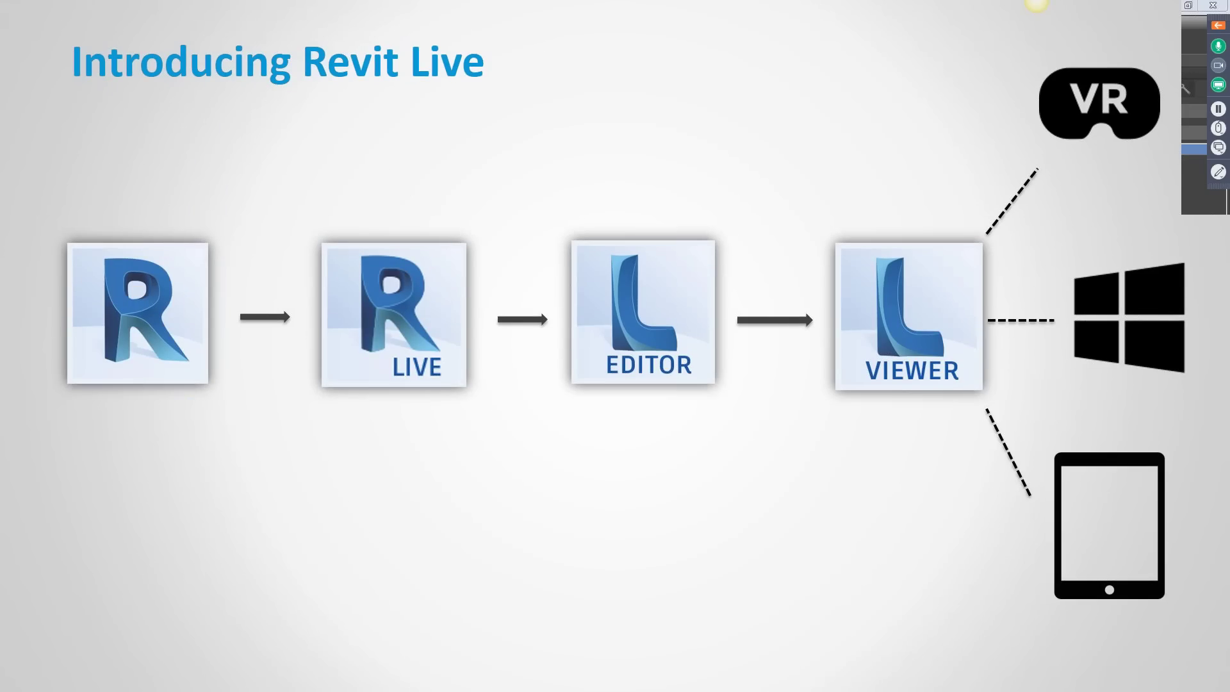
- Build the slide from the Revit → LIVE arrow to the six-item conversion feature list
key("Right")
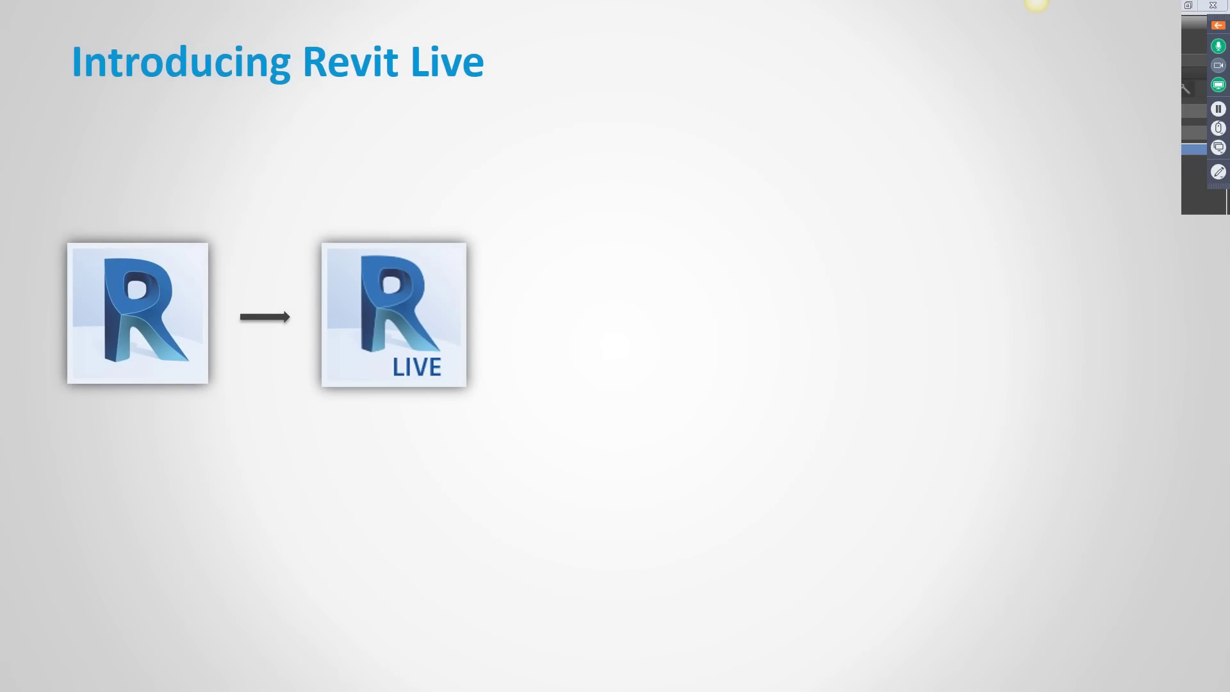
key("Right")
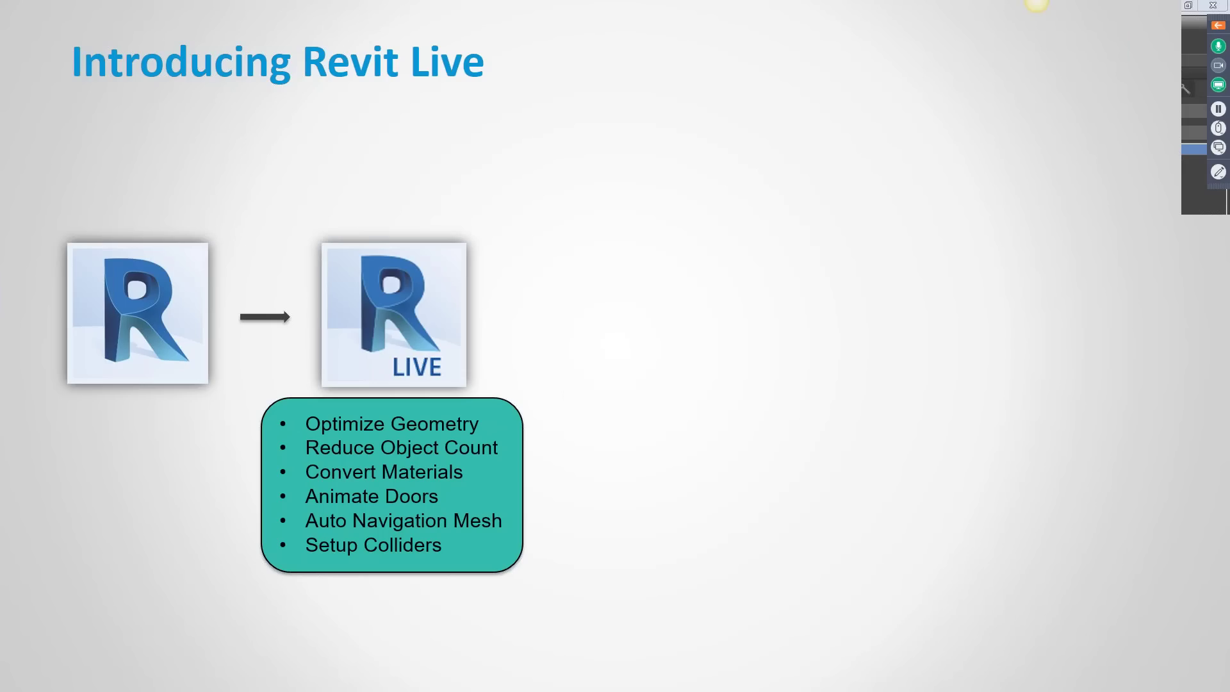
- Build the workflow through LIVE Editor and Viewer to VR, Windows and tablet, then switch to Revit
key("Right")
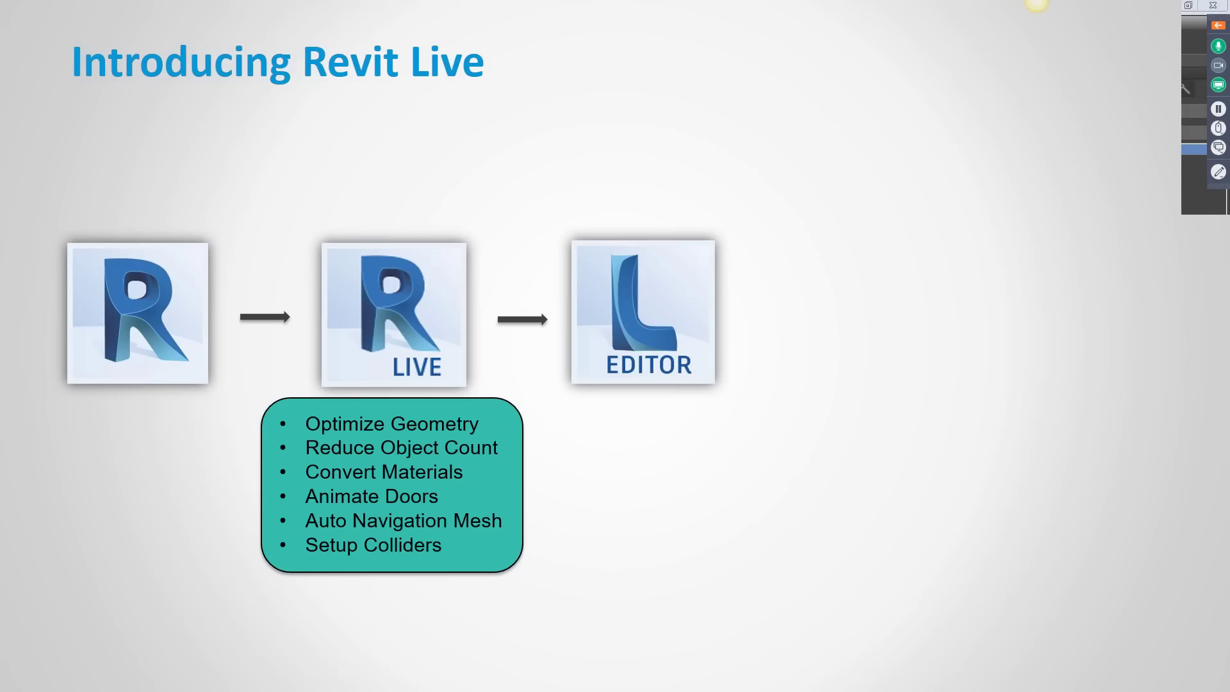
key("Right")
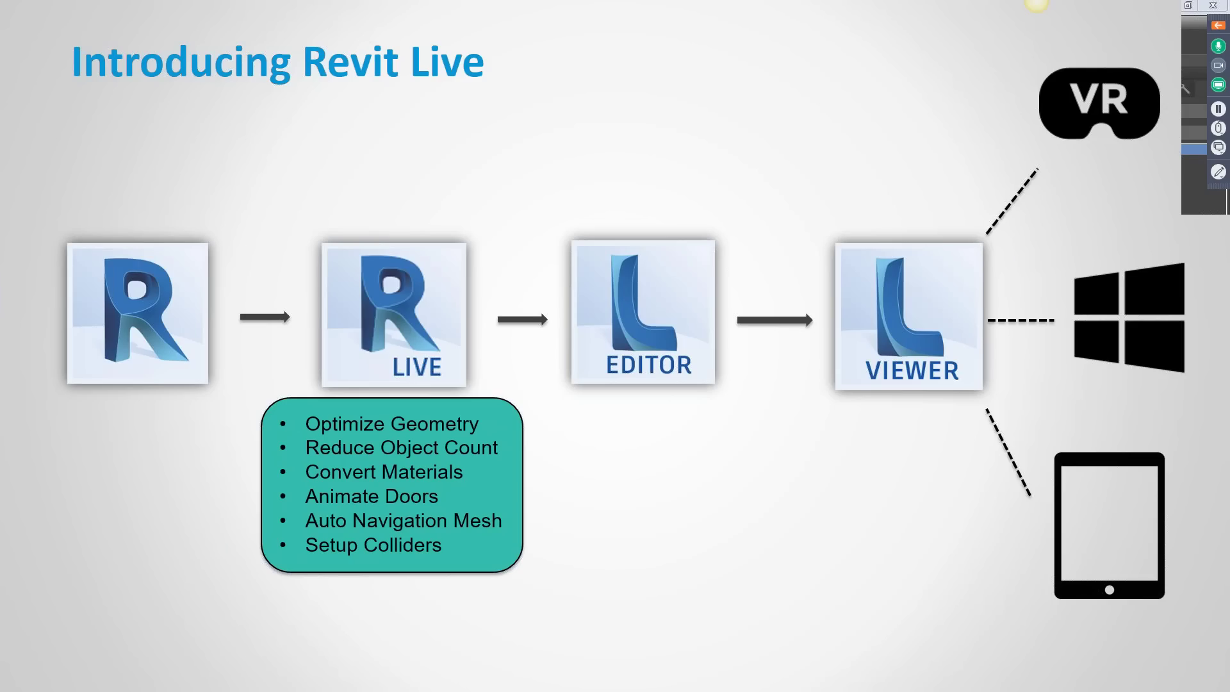
key("Left")
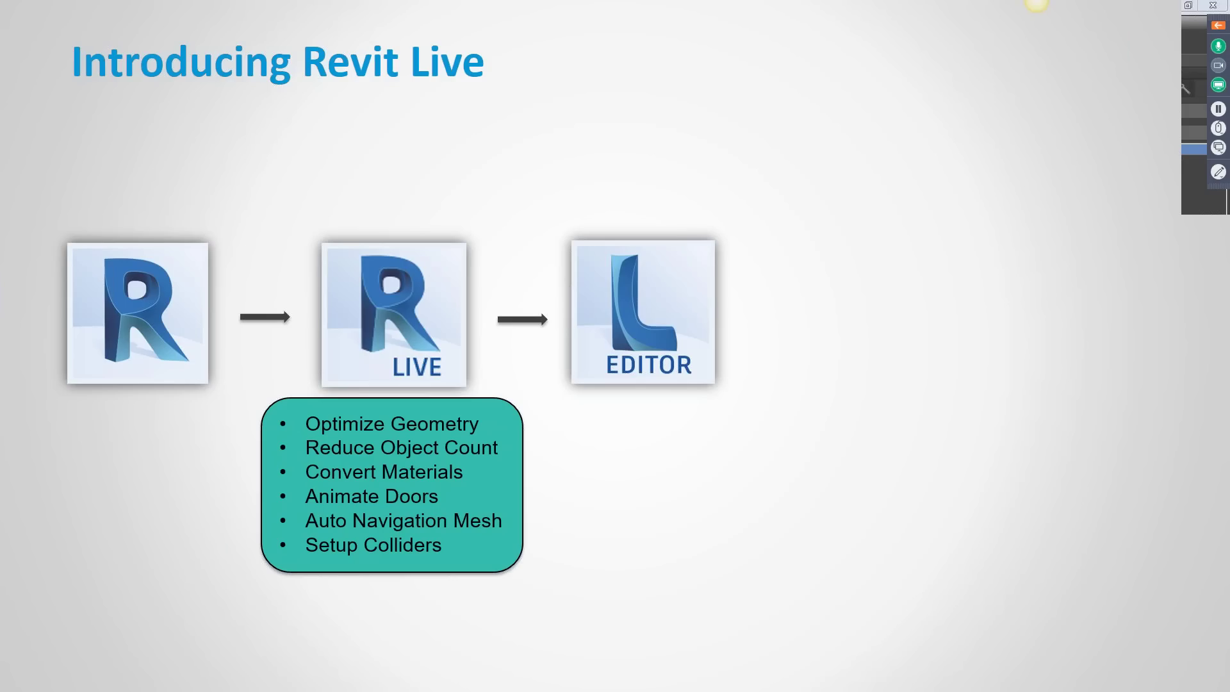
key("Right")
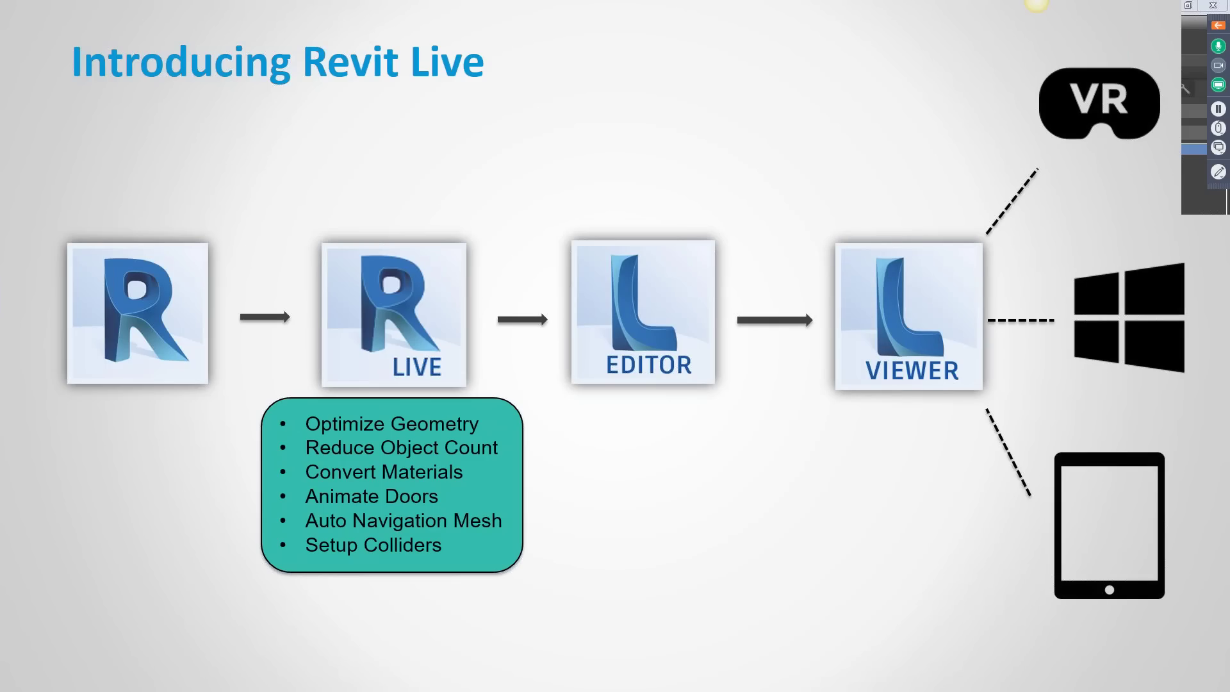
key("alt+Tab")
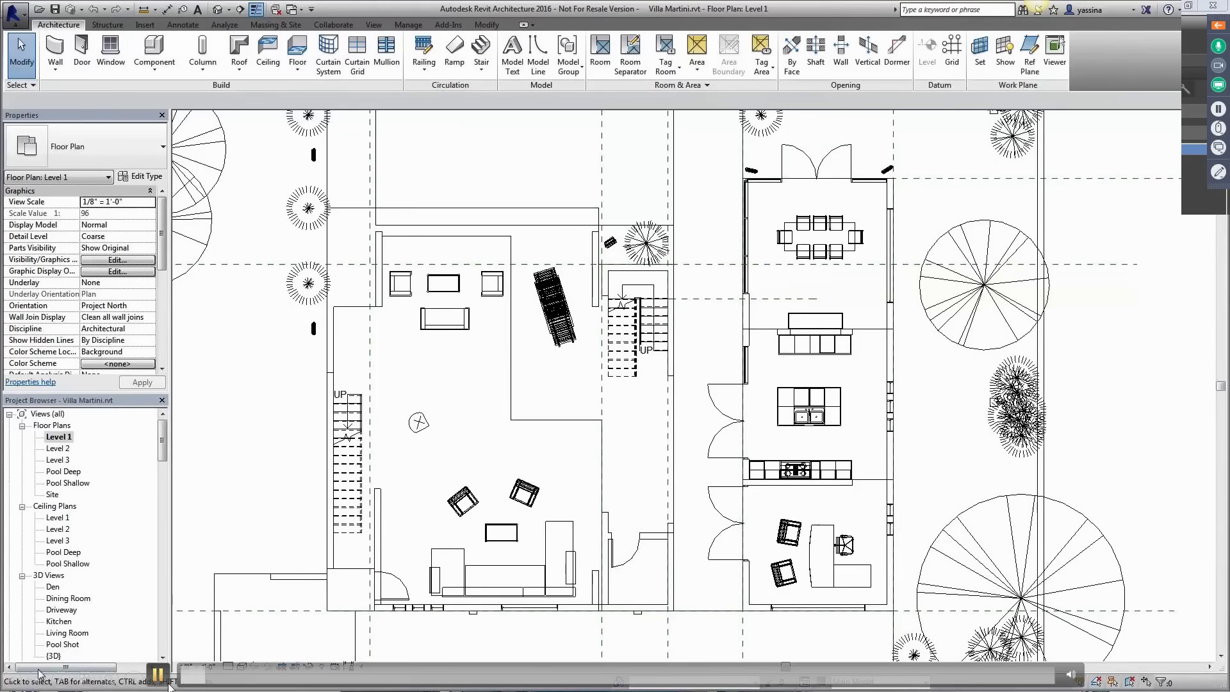
- Open the Villa Martini {3D} view from the Project Browser and bring up the Add-Ins tools
double_click(52, 657)
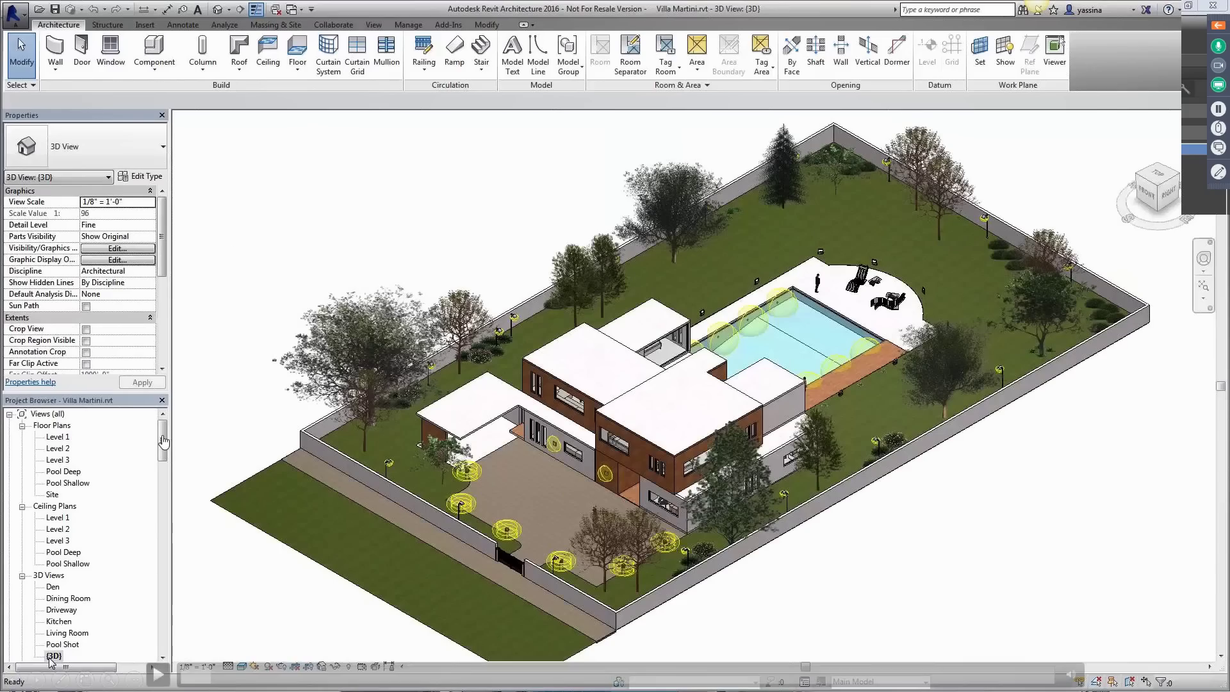
left_click(158, 674)
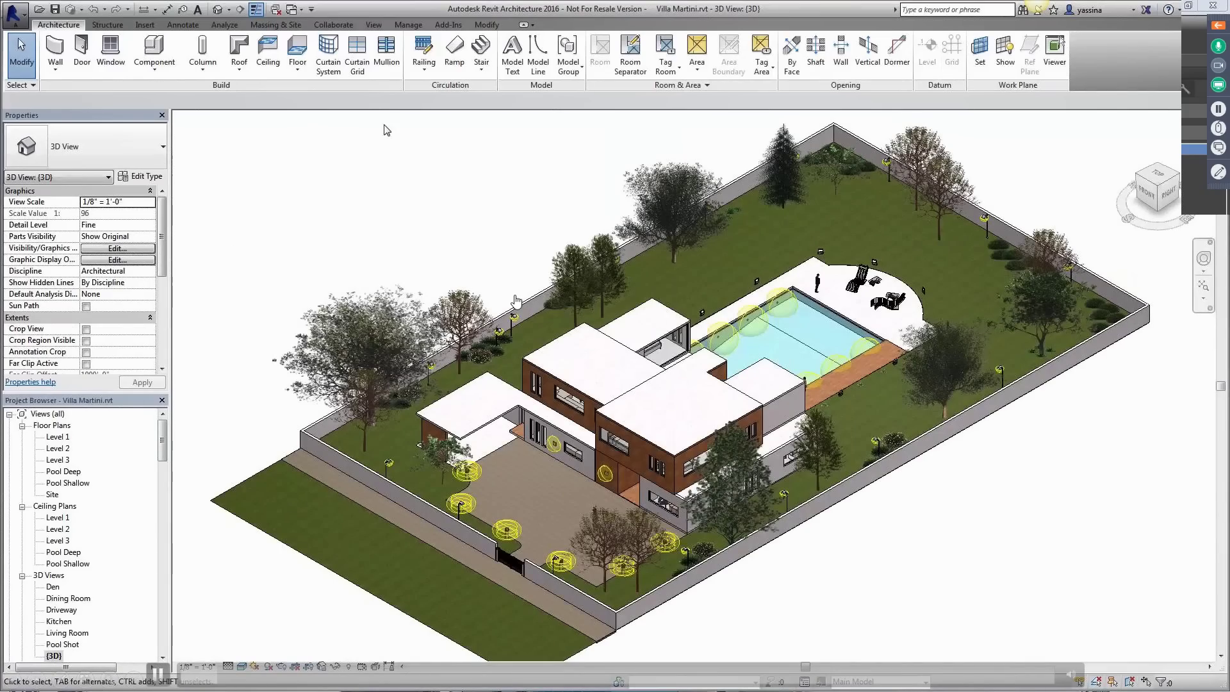
left_click(448, 24)
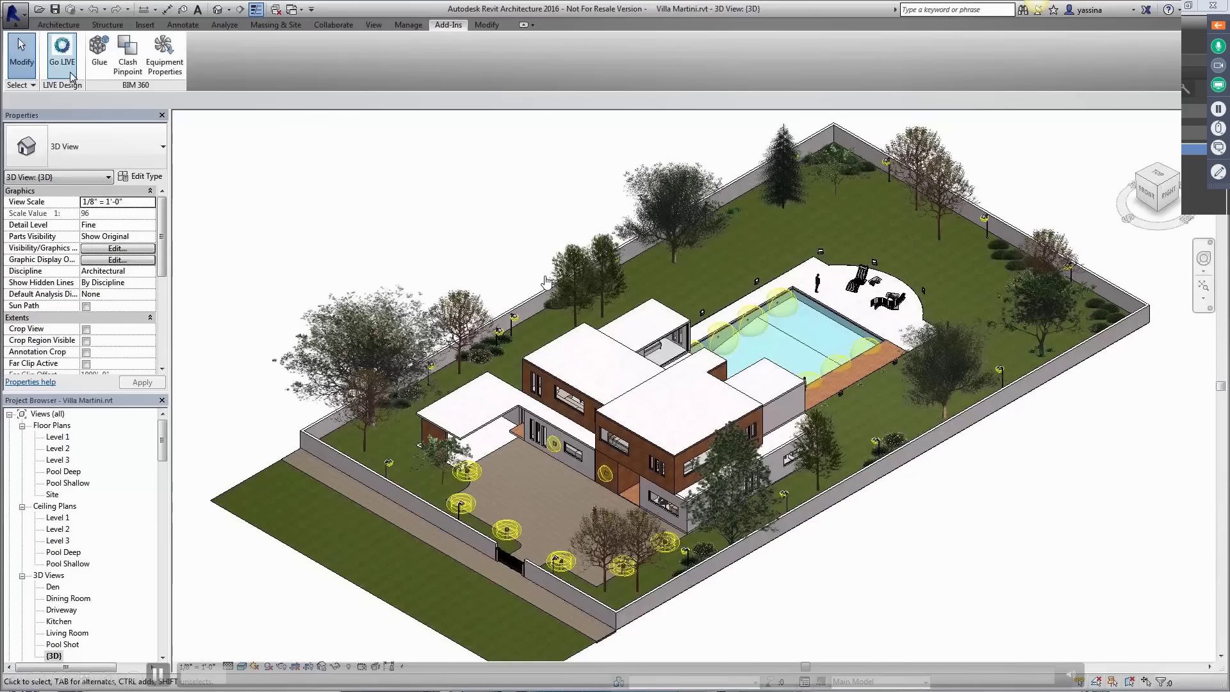
- Send the Villa Martini 3D view with Go LIVE and Go!, waiting for upload and conversion
left_click(68, 79)
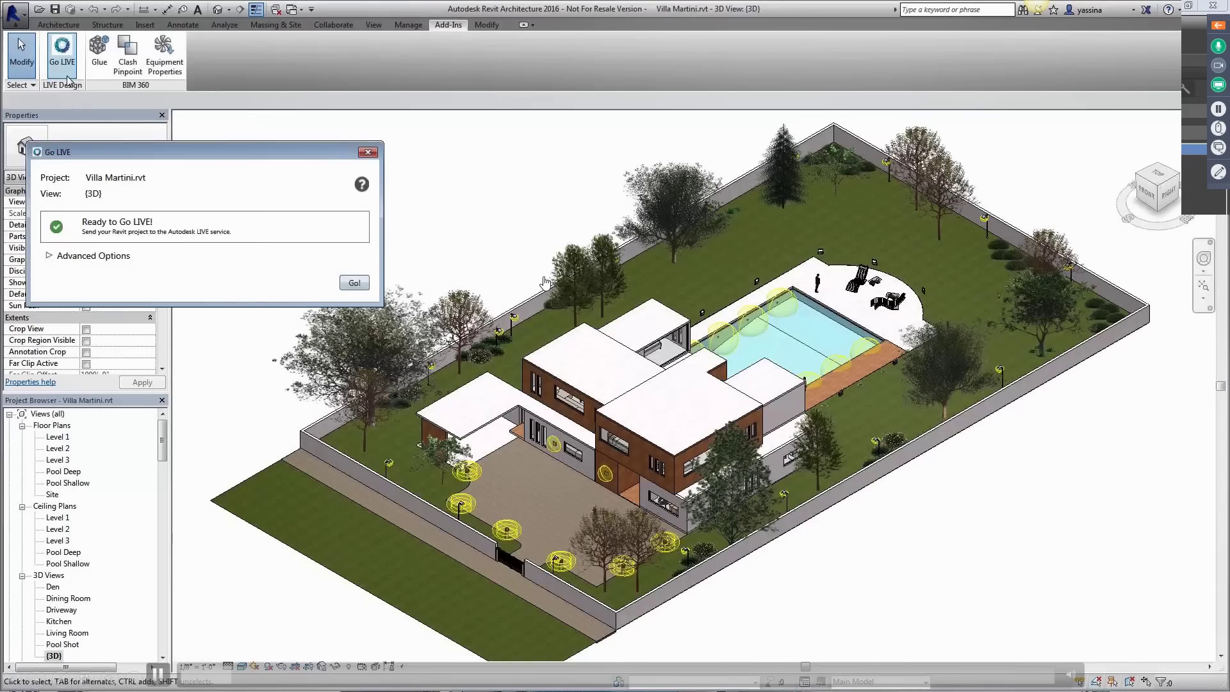
left_click(354, 283)
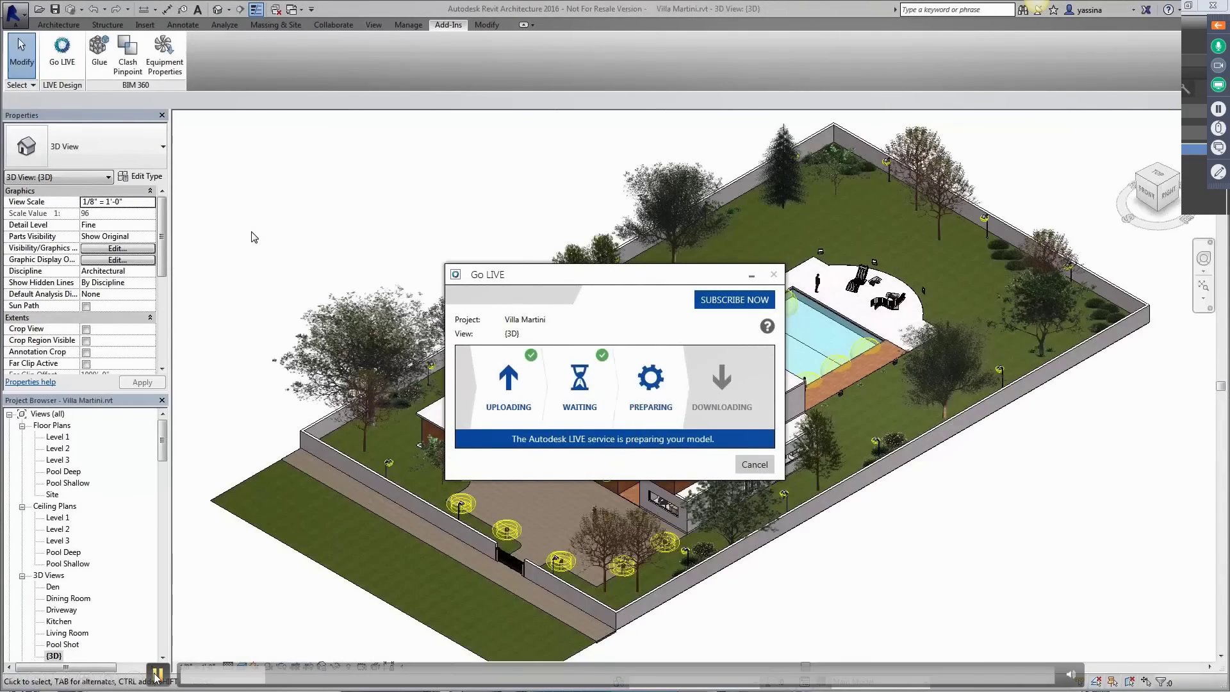
left_click(157, 673)
left_click(157, 674)
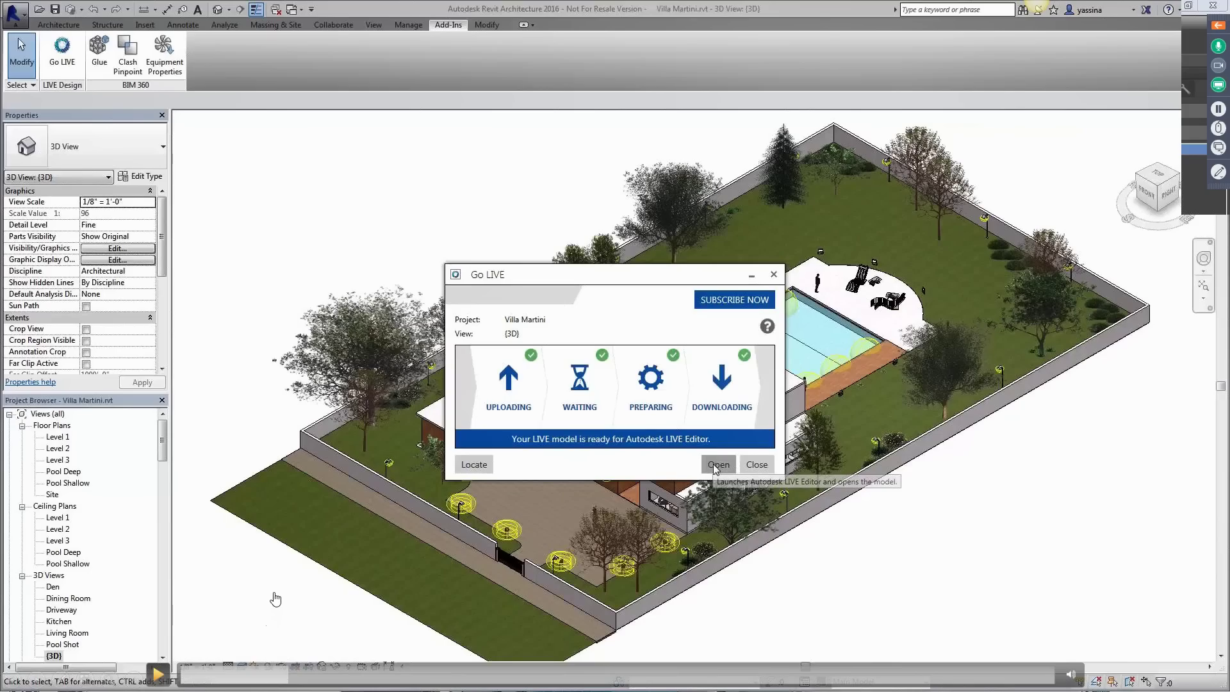
left_click(158, 674)
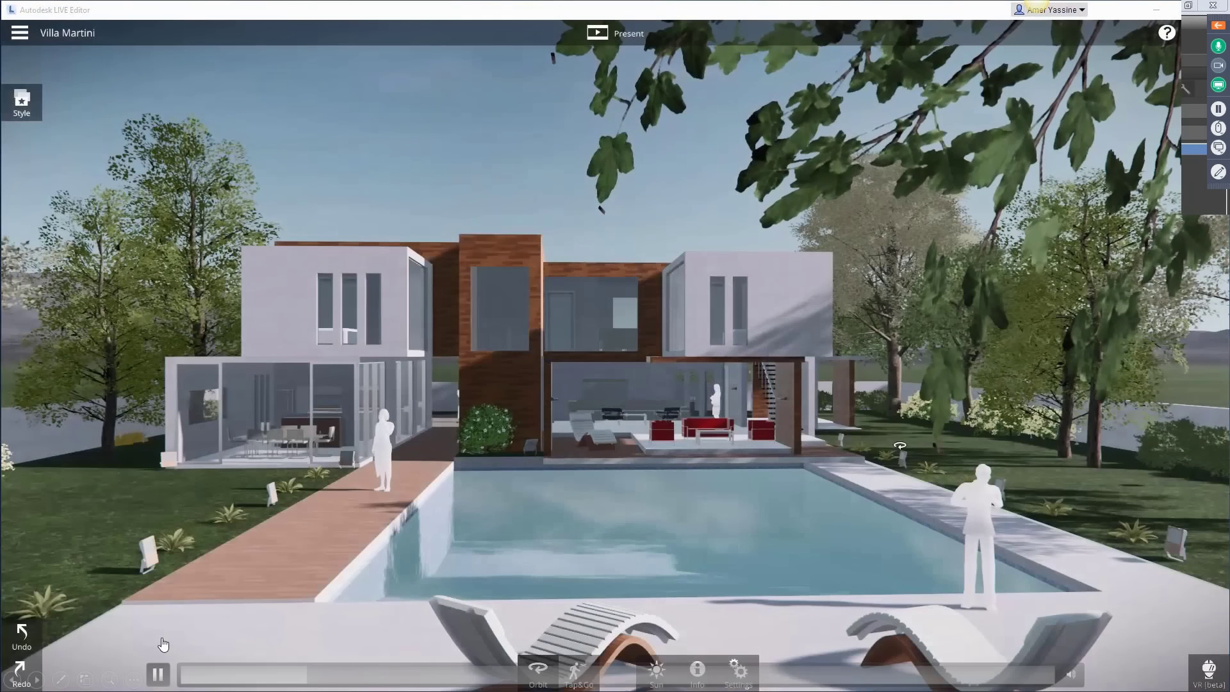
- Open the converted Villa Martini model in LIVE Editor
left_click(160, 675)
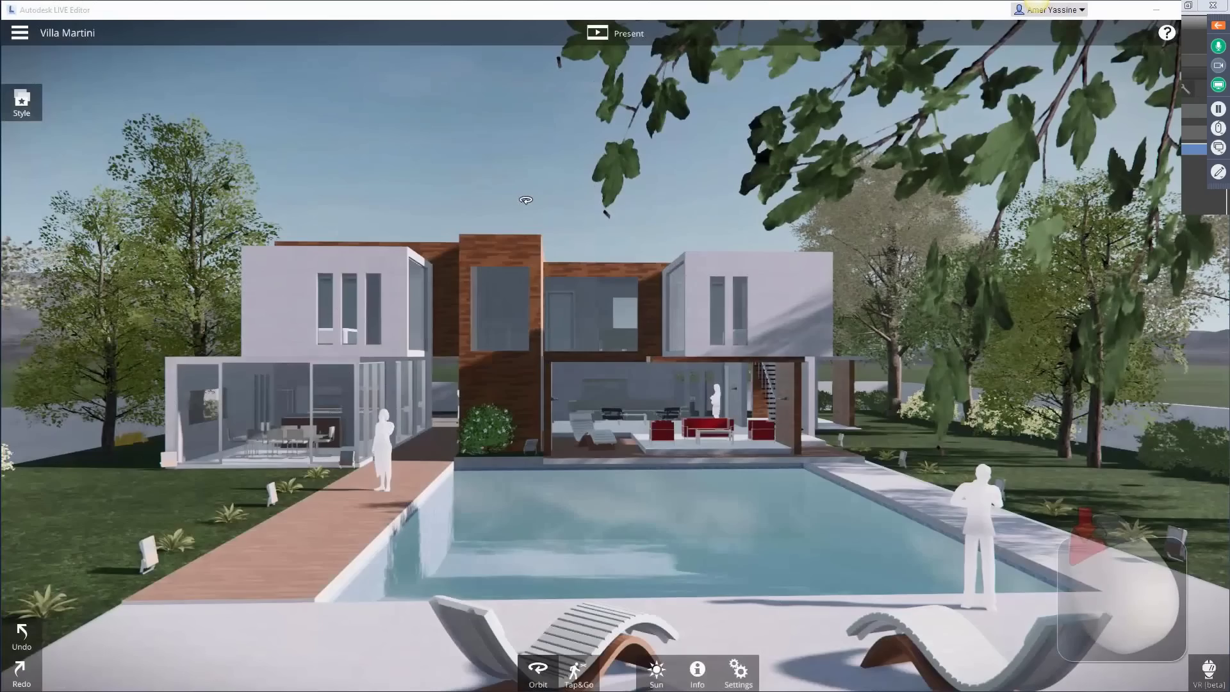
mouse_move(168, 684)
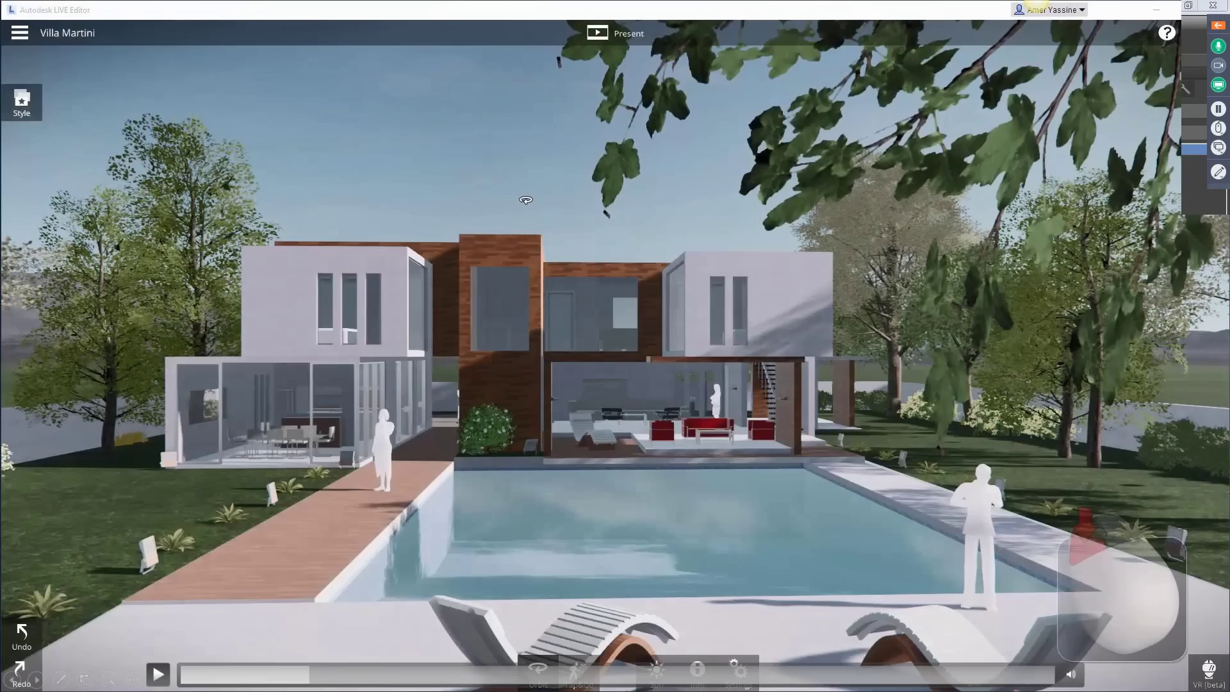
left_click(160, 676)
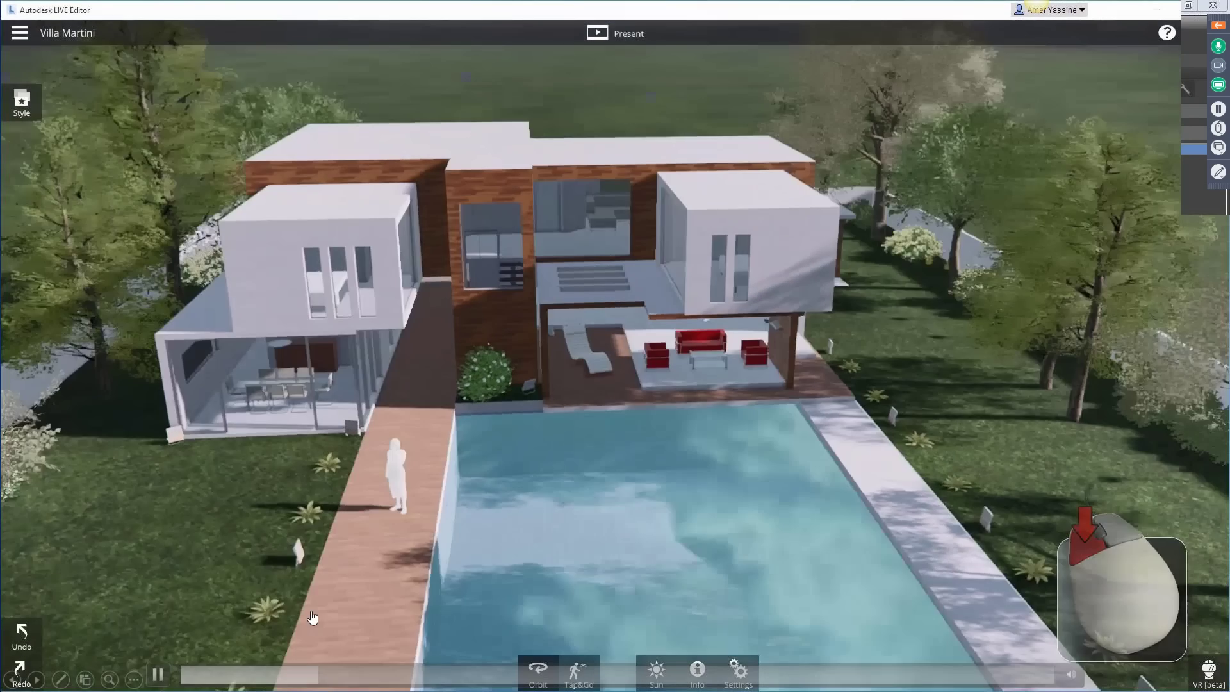
scroll(736, 436, "up", 5)
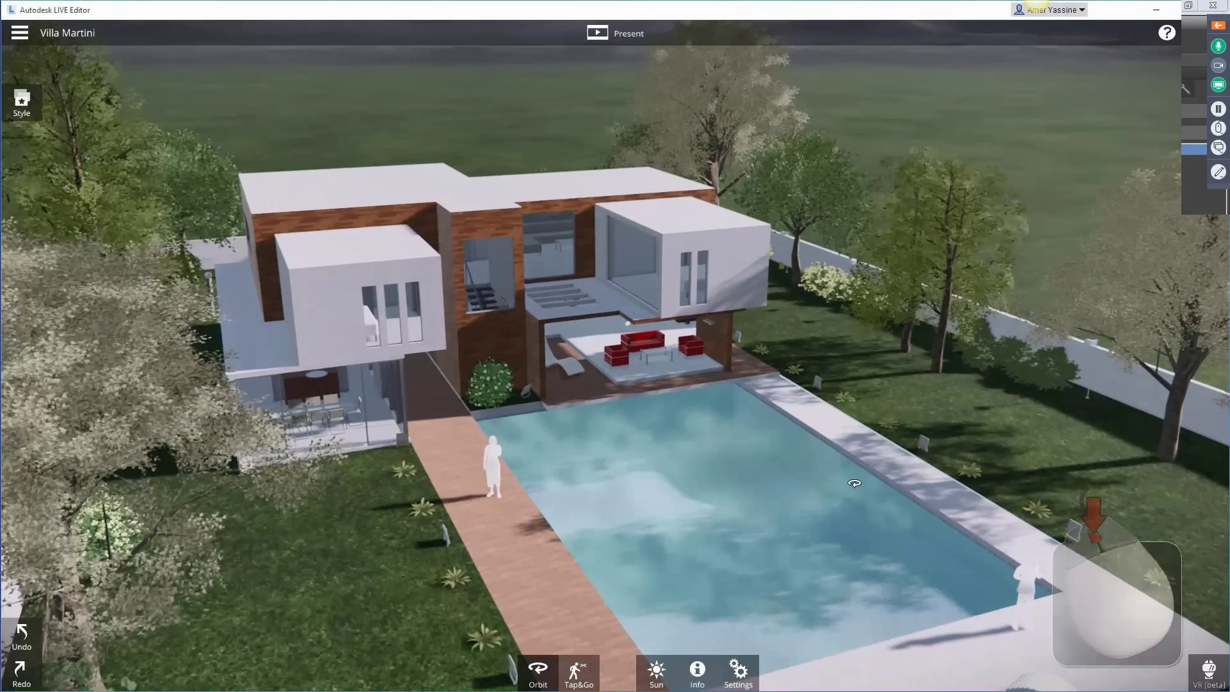
- Fly down beside the pool, turn to face the house, and Tap&Go onto the garden patio
double_click(946, 490)
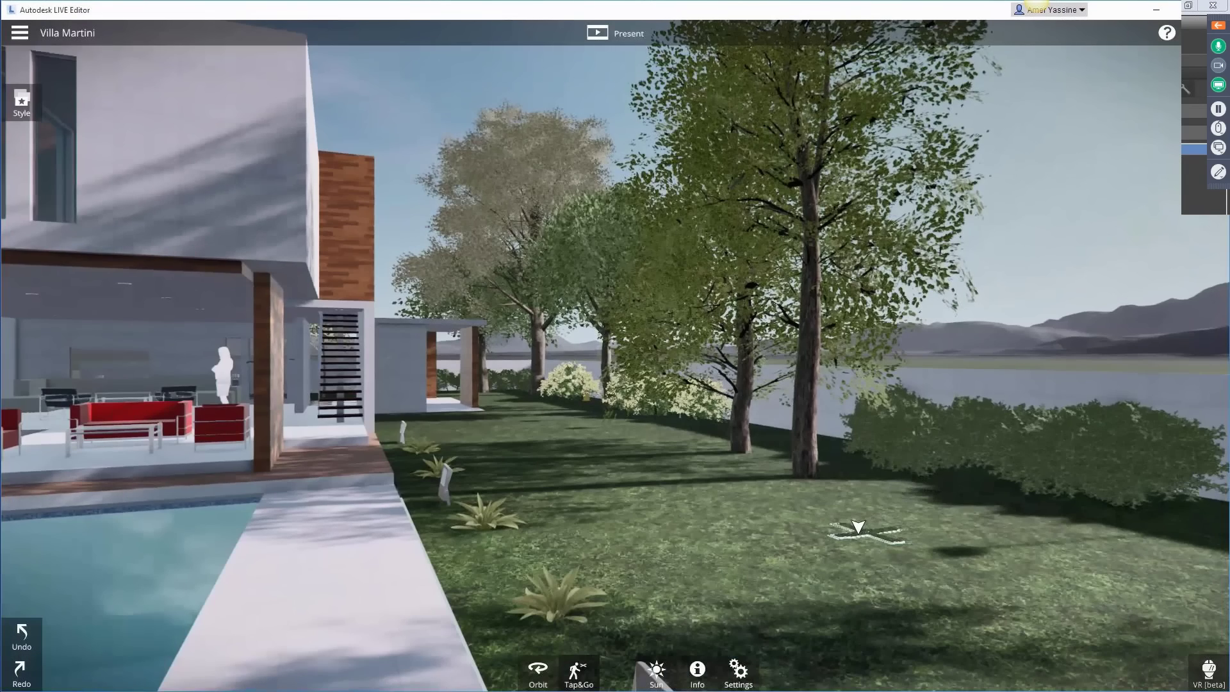
left_click_drag(856, 532, 618, 349)
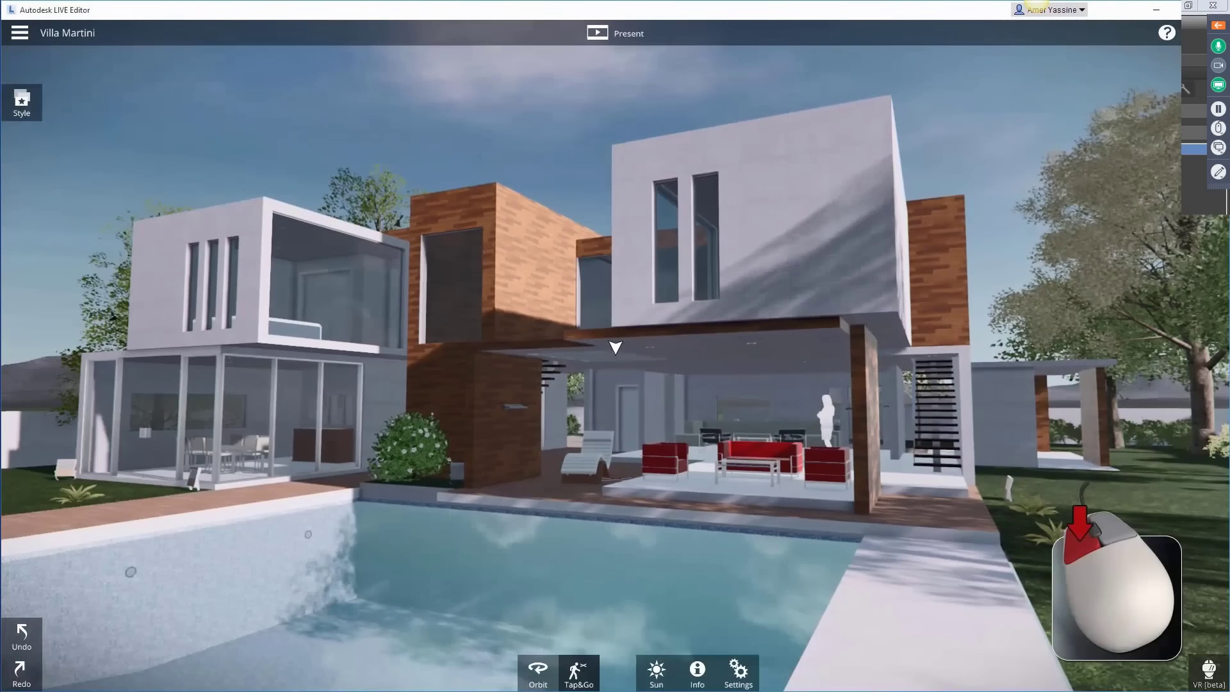
left_click(705, 156)
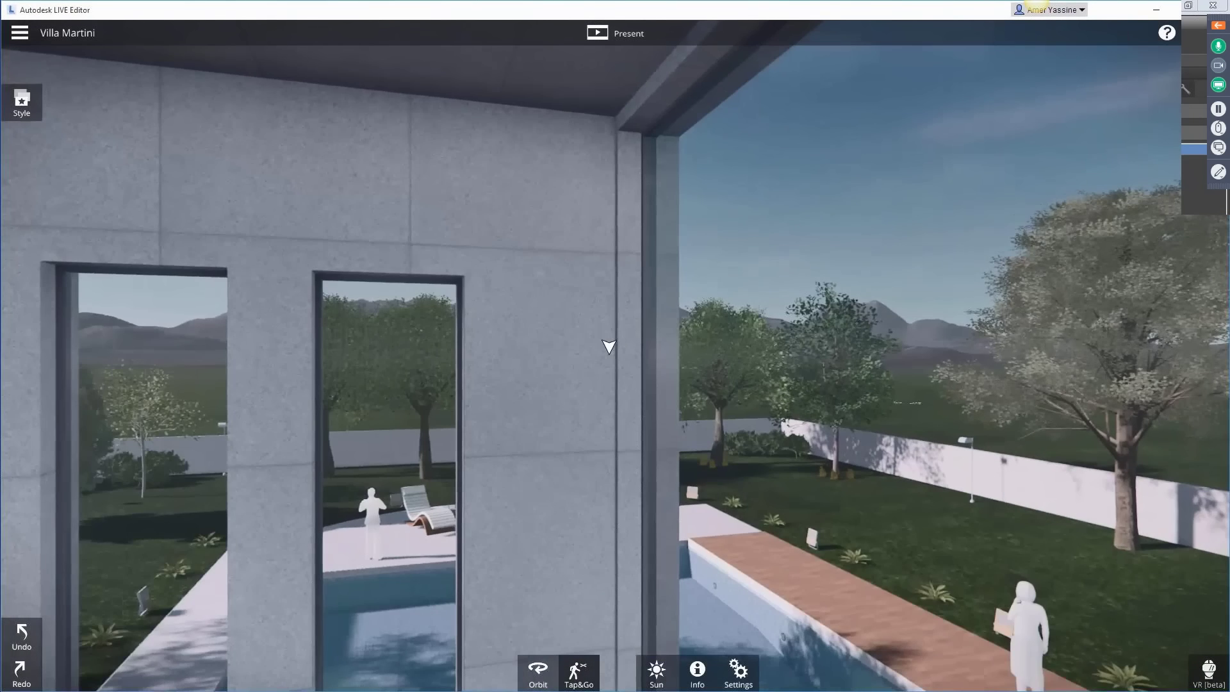
left_click(738, 514)
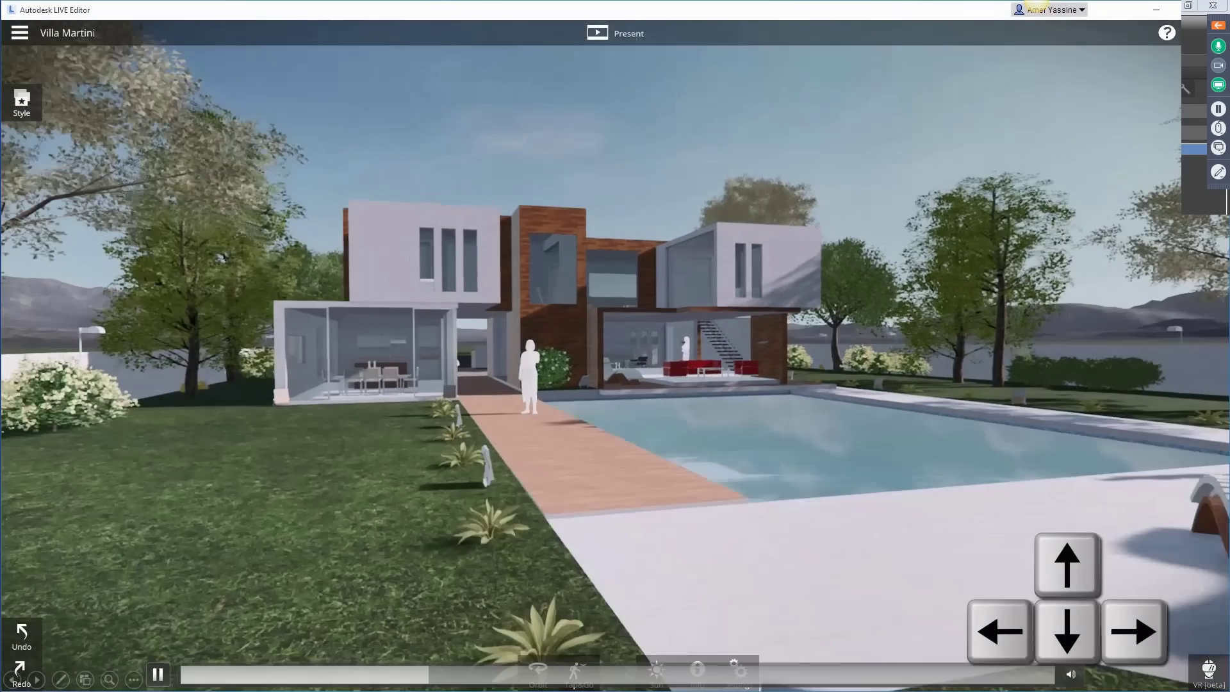
left_click(158, 675)
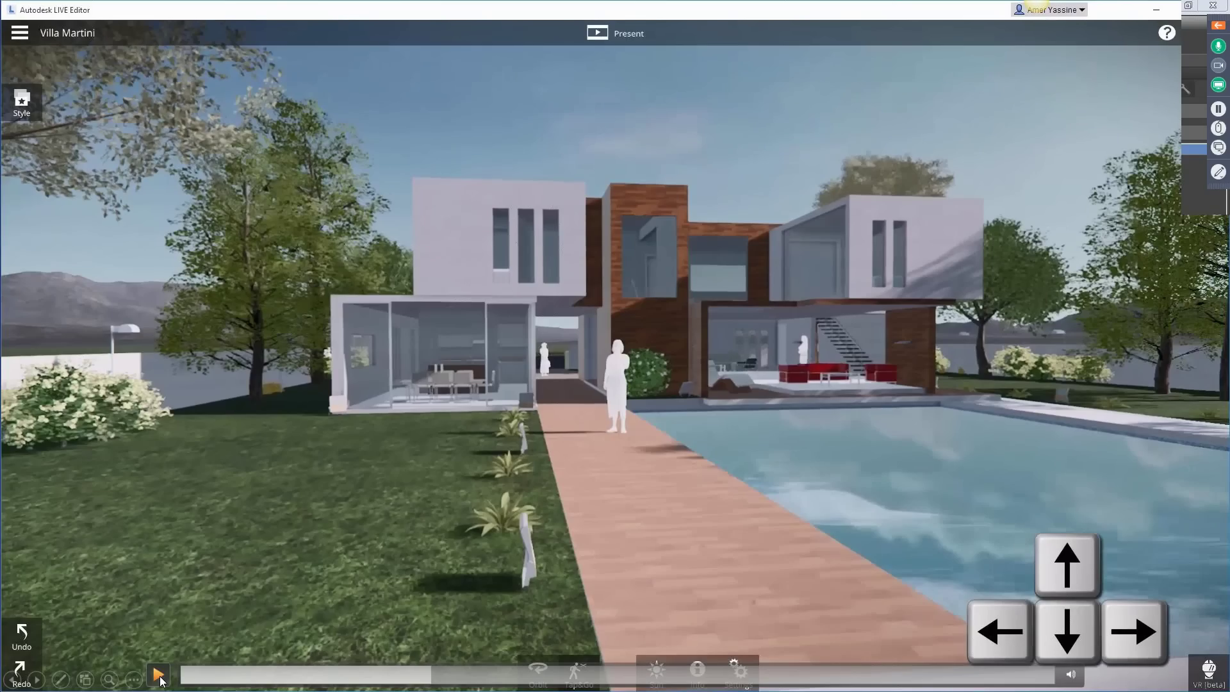
left_click(159, 678)
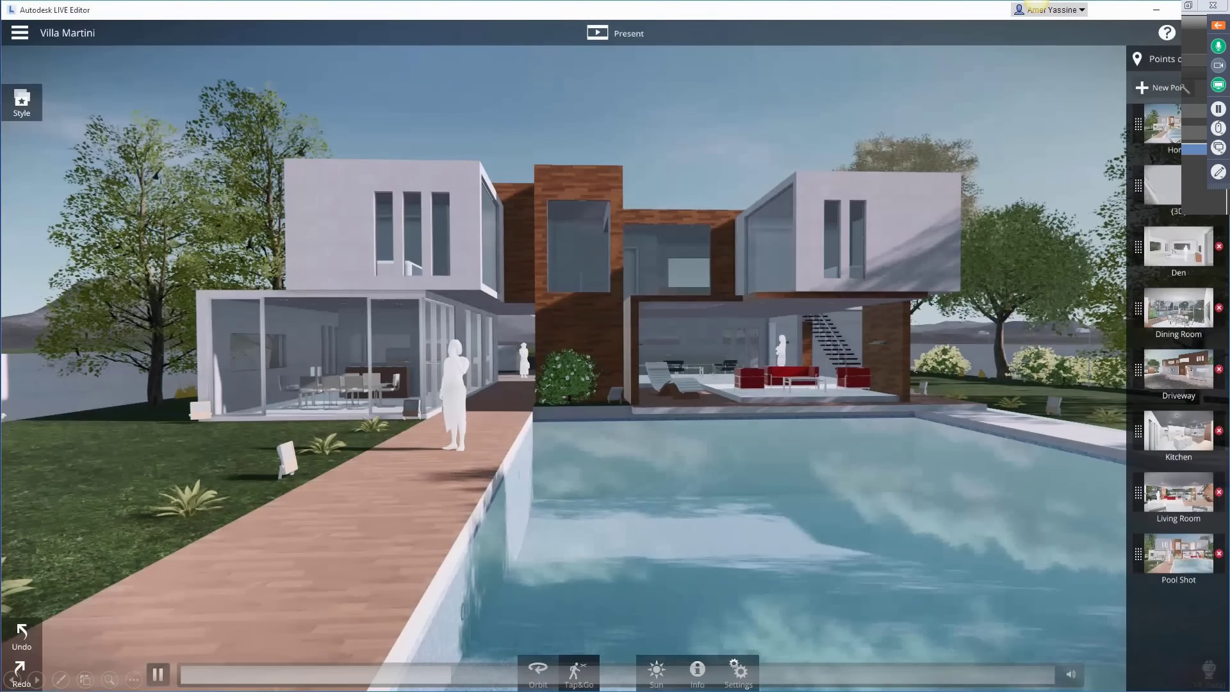
- Preview Pool Shot and move it to second place in the points-of-interest list
left_click(157, 674)
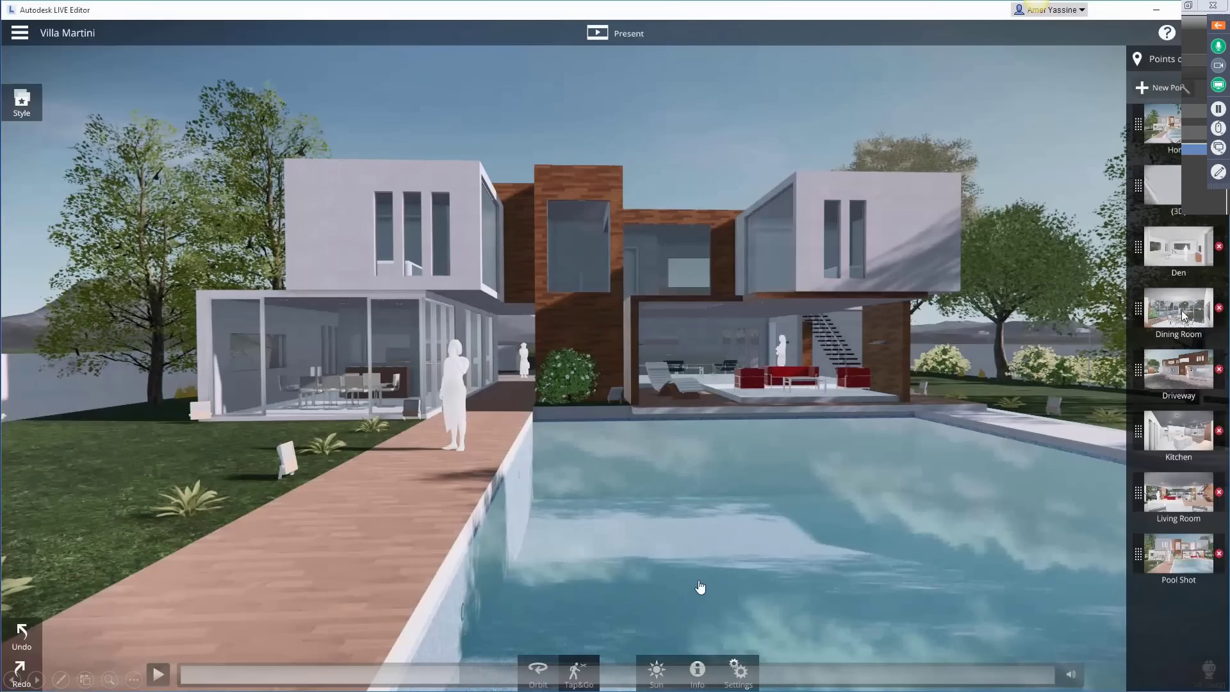
left_click(159, 677)
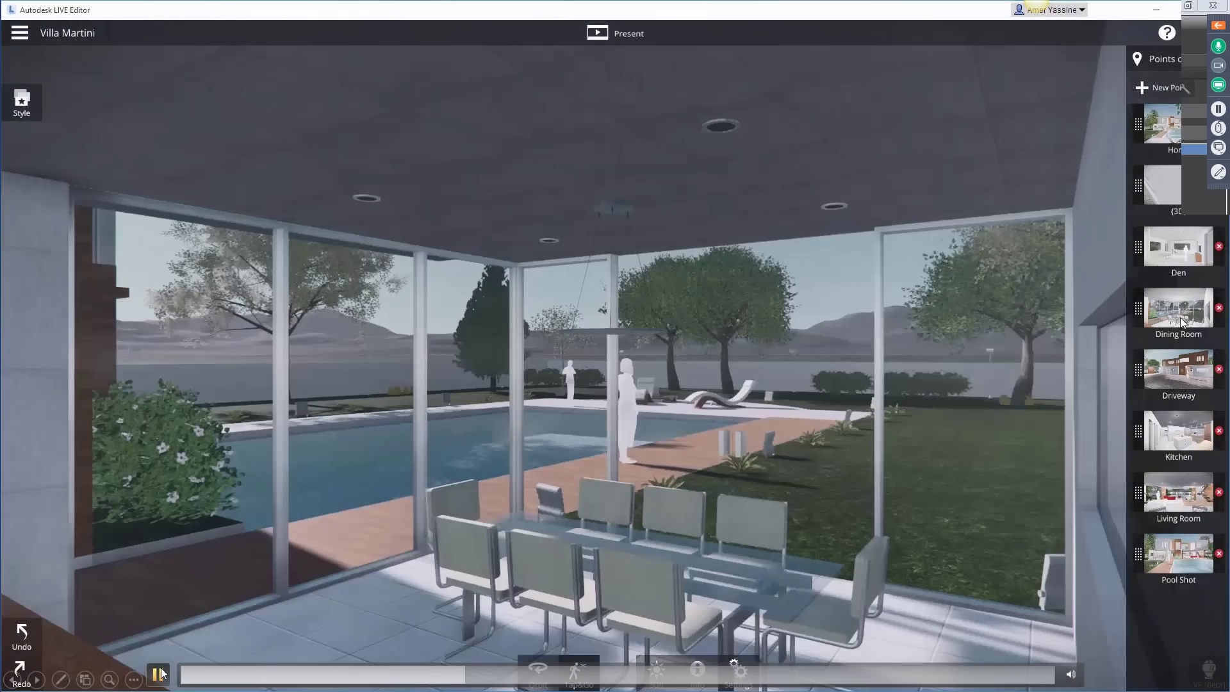
left_click(1185, 555)
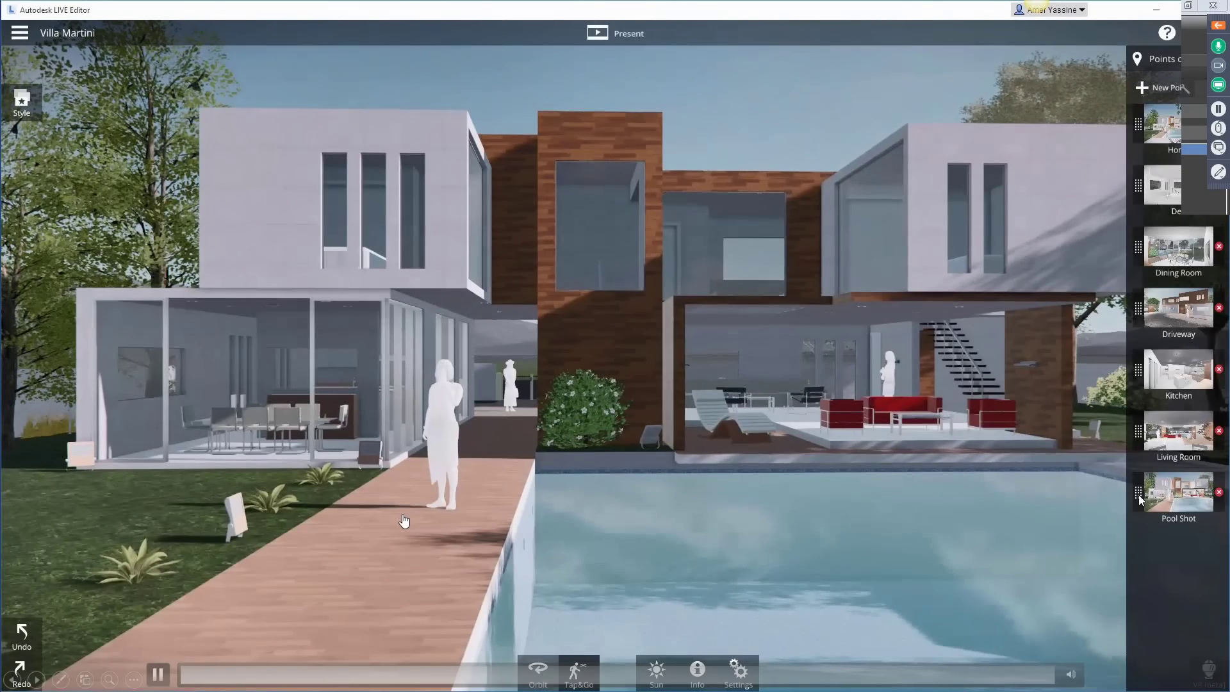
left_click_drag(1139, 494, 1134, 203)
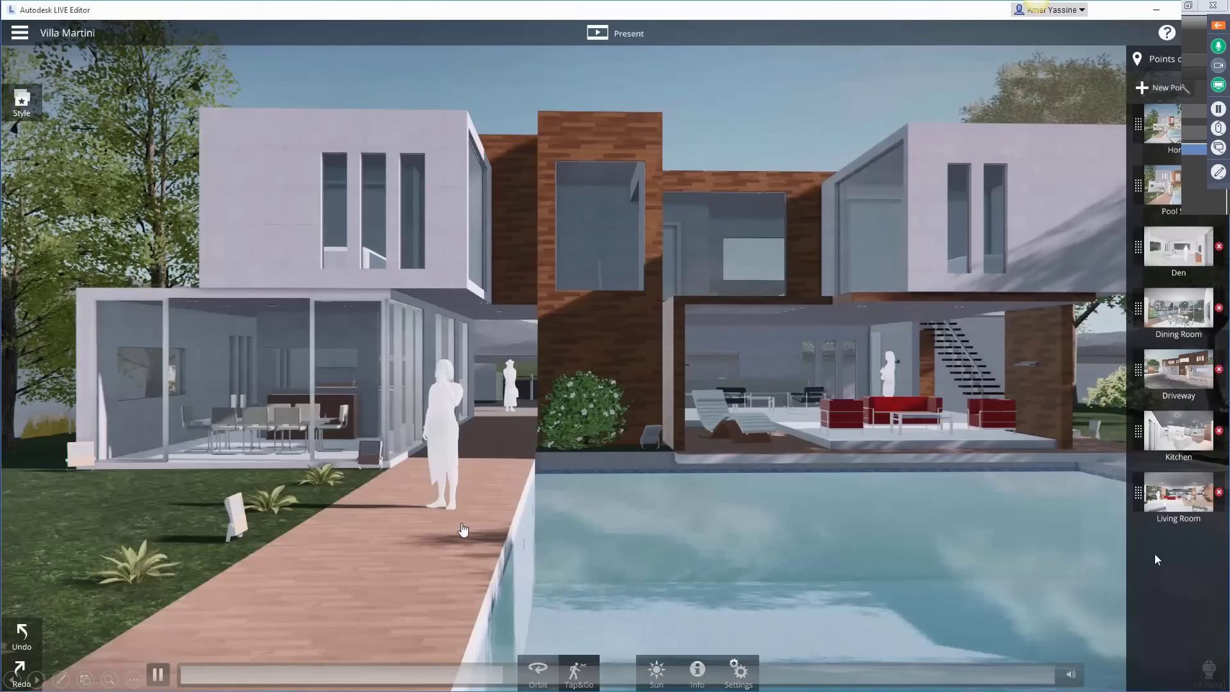
- Turn on Show Pins in the navigation settings
left_click(738, 671)
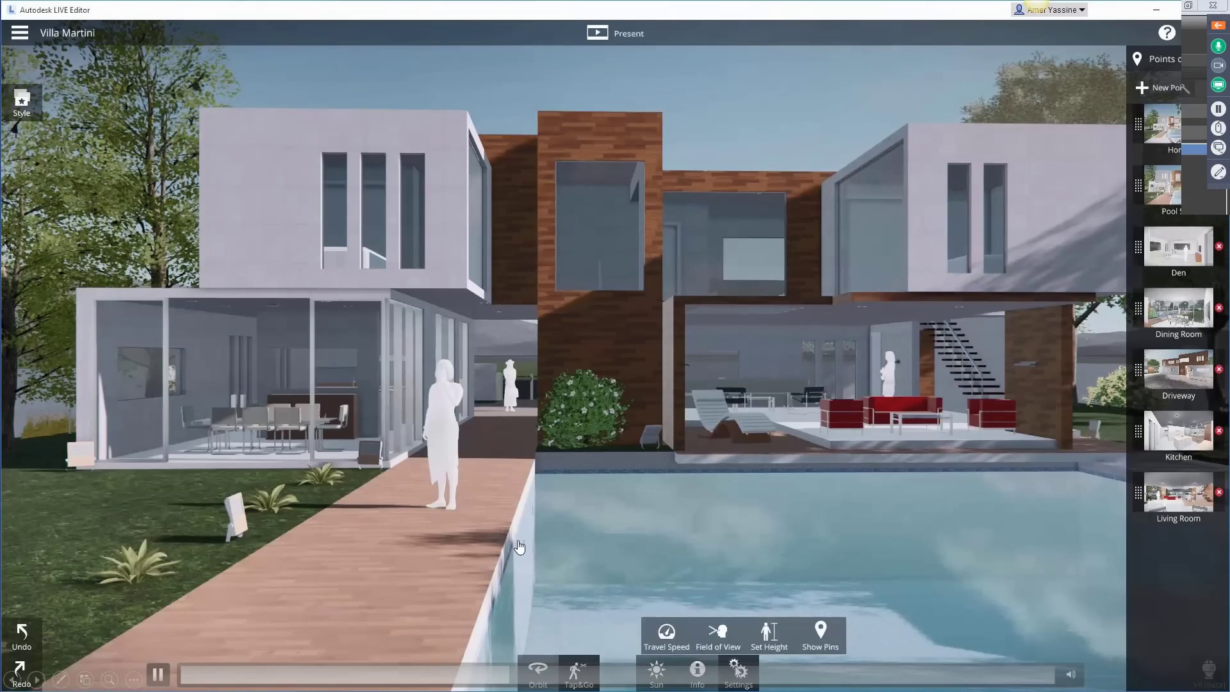
left_click(821, 643)
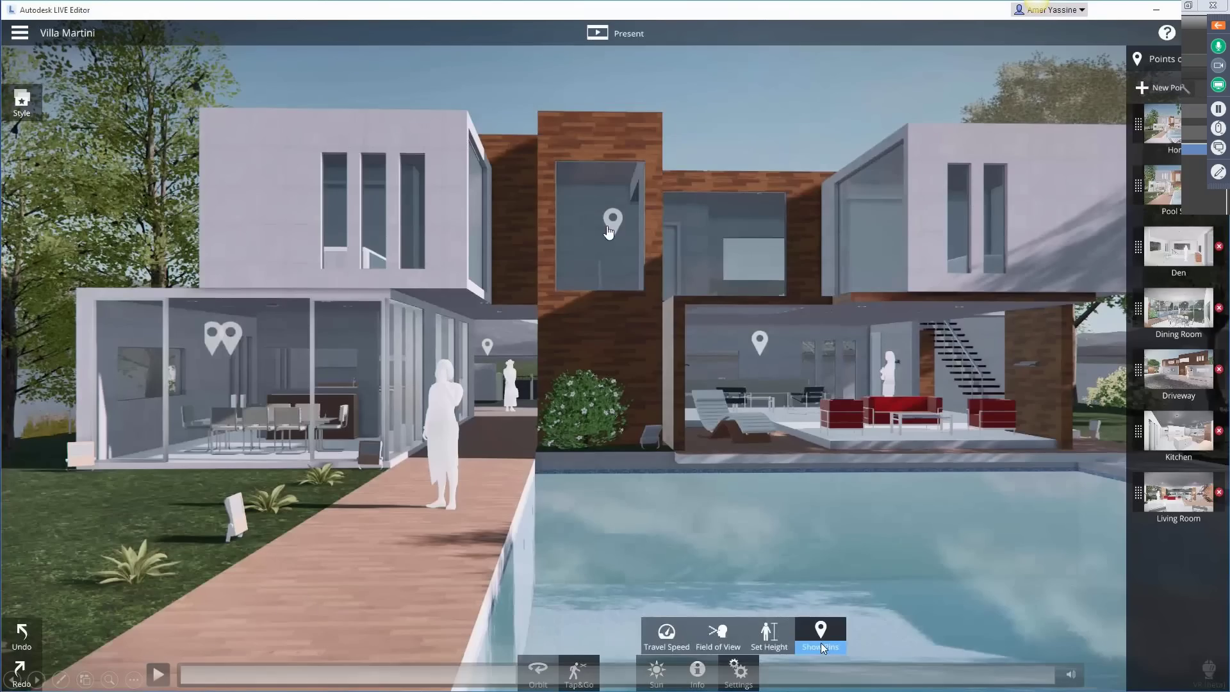
left_click(157, 680)
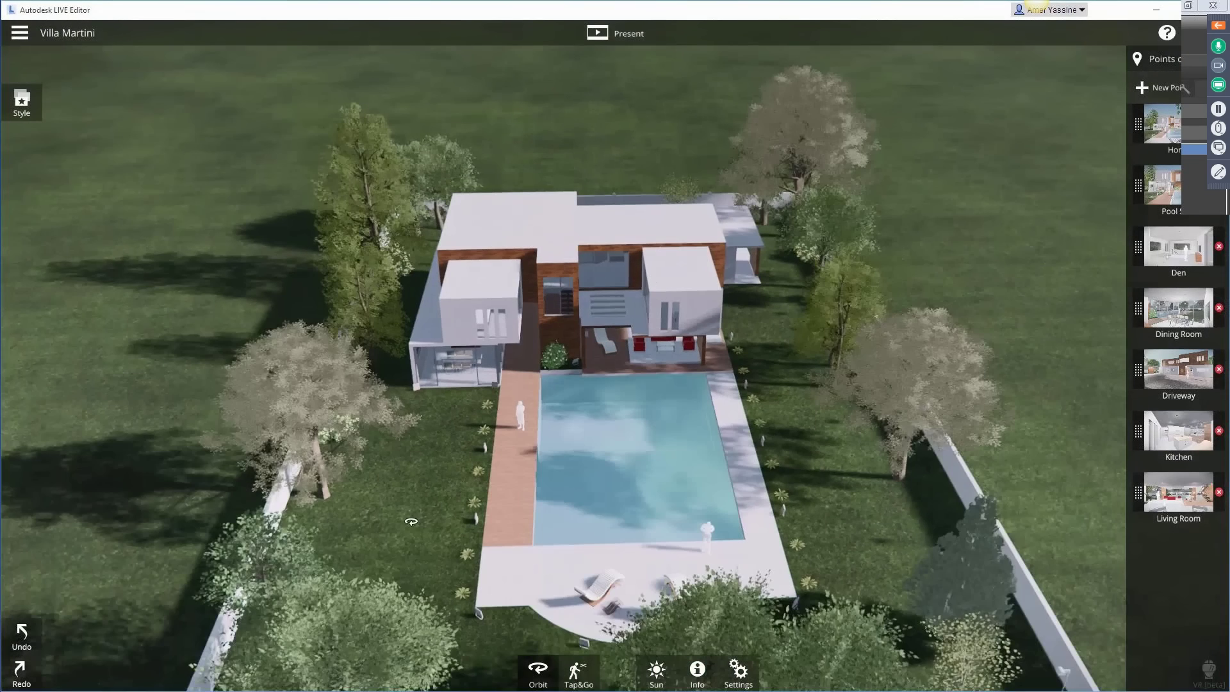
left_click(29, 106)
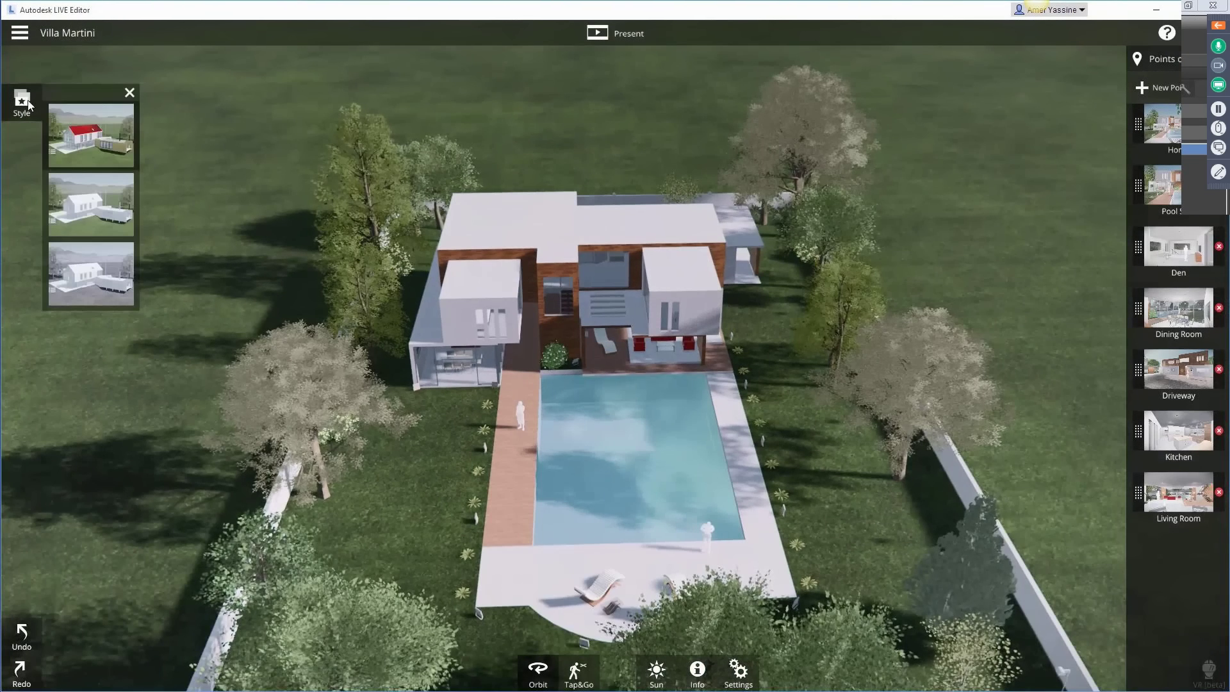
- Try the white and winter visual styles, then return to the realistic style
left_click(97, 209)
left_click_drag(220, 316, 186, 317)
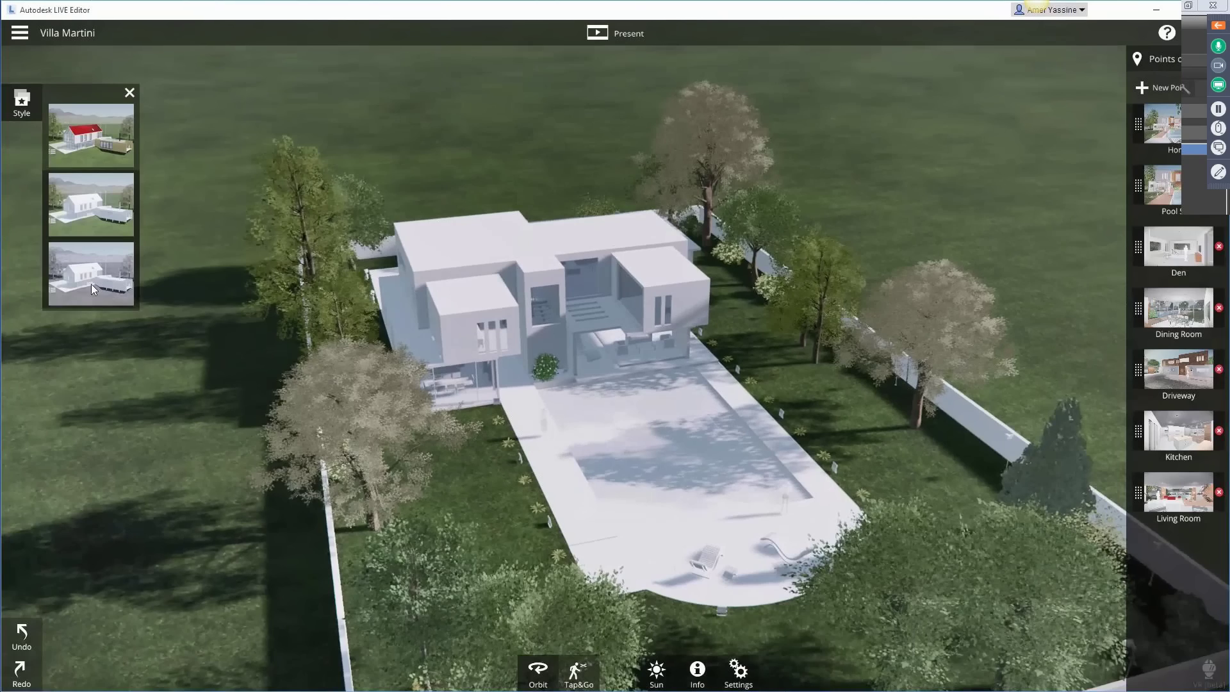
left_click(91, 283)
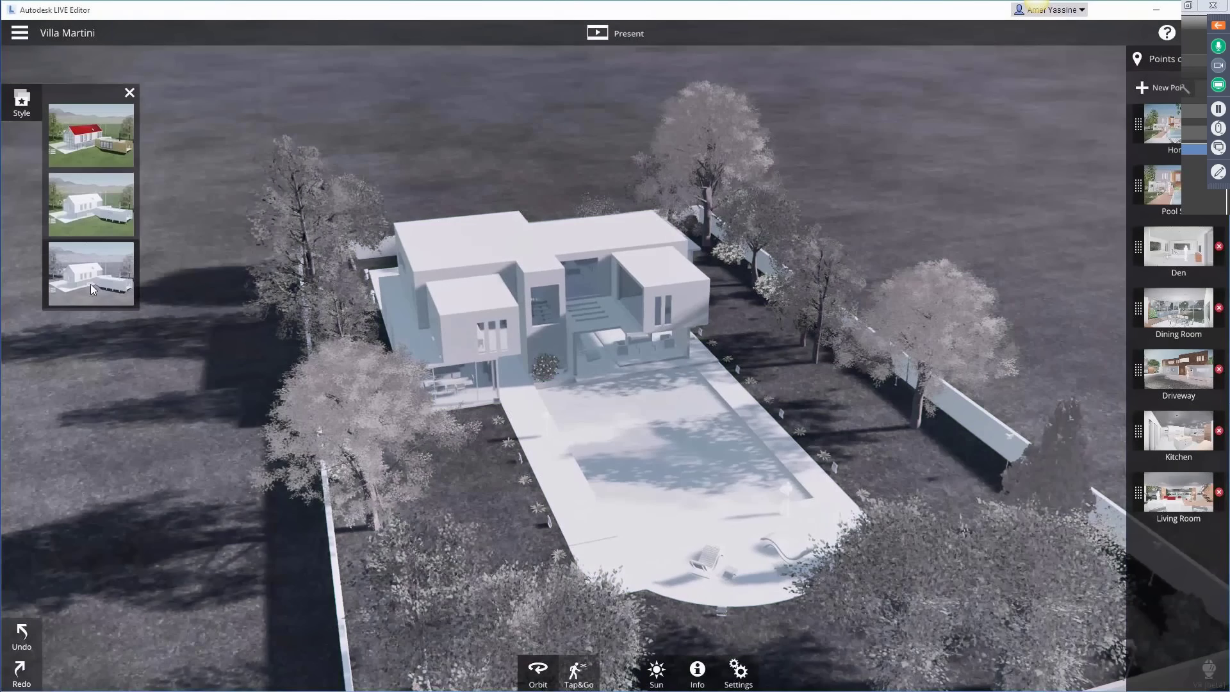
left_click(93, 140)
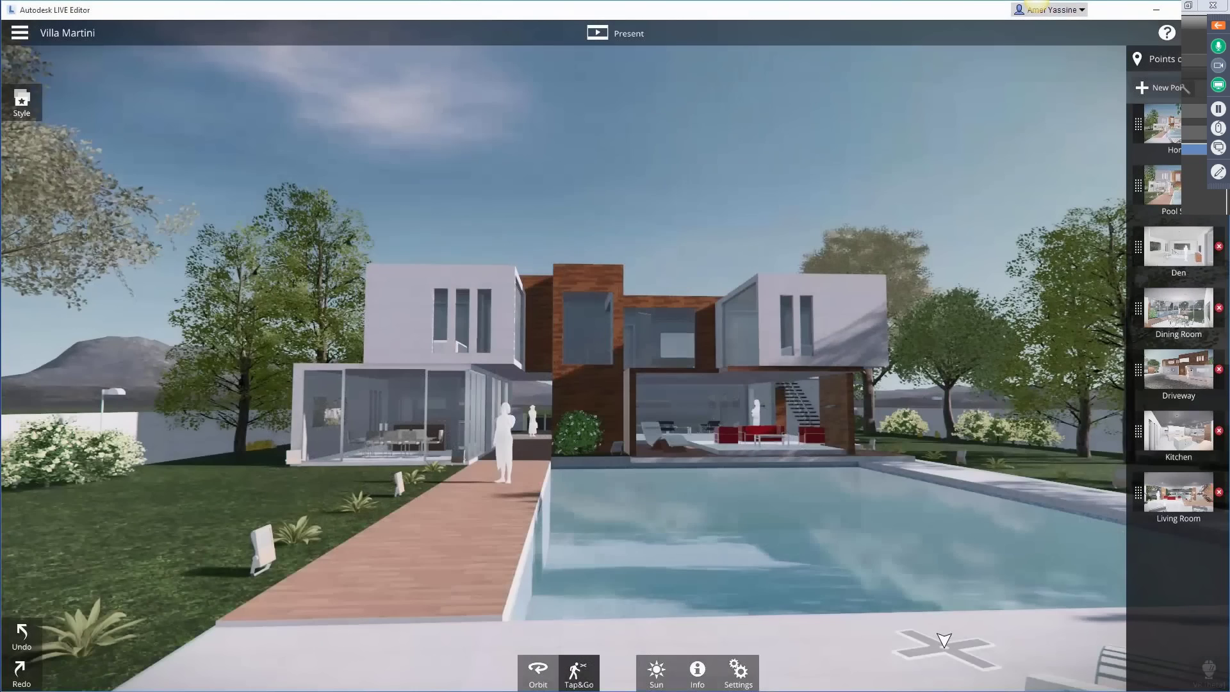
- Set the sun to night, toggle the artificial lights with L, and restore daylight
left_click(655, 673)
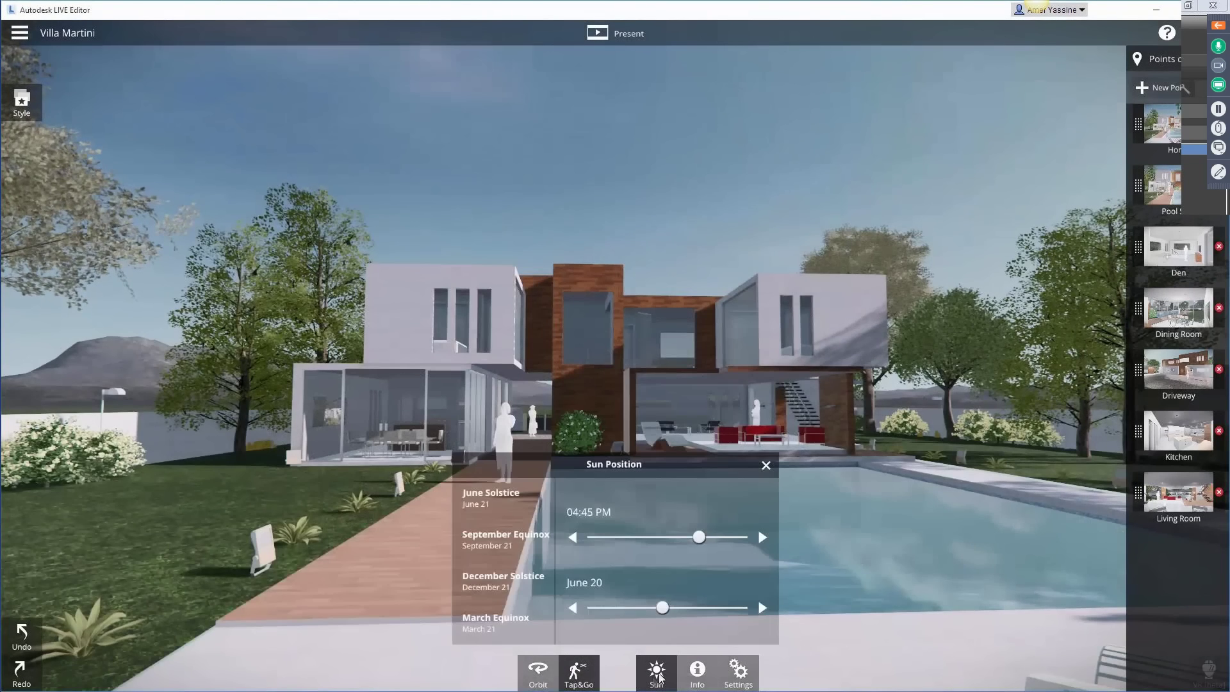
left_click_drag(699, 537, 736, 519)
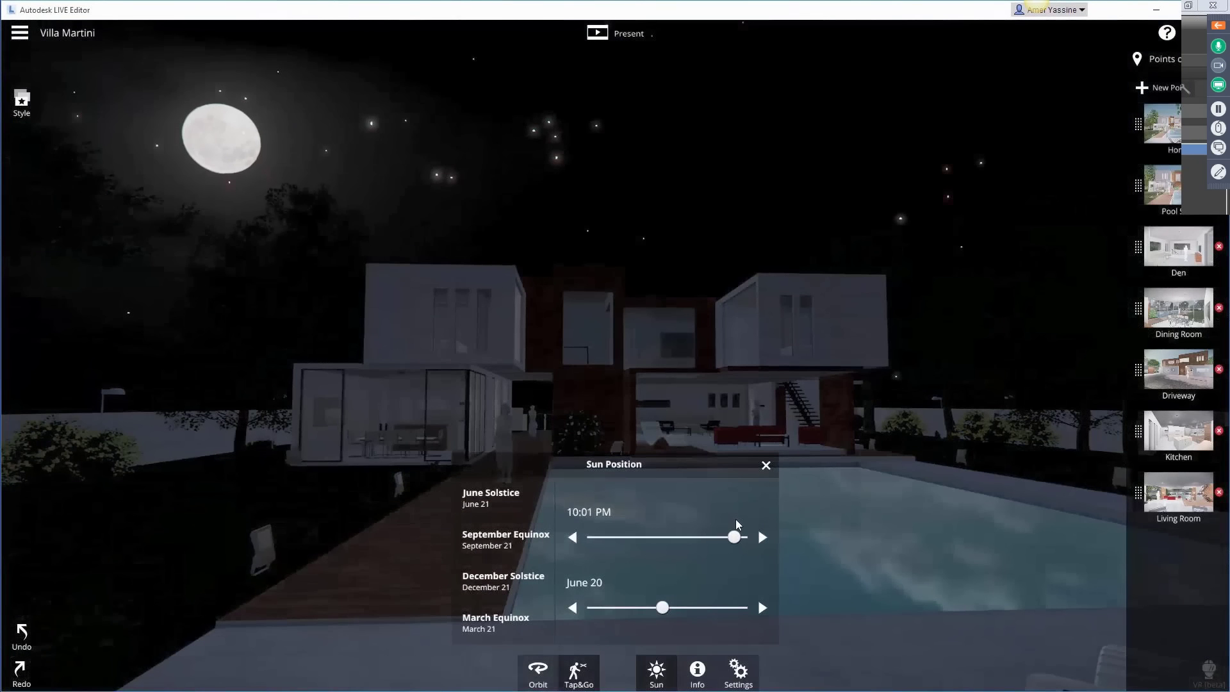
left_click(767, 465)
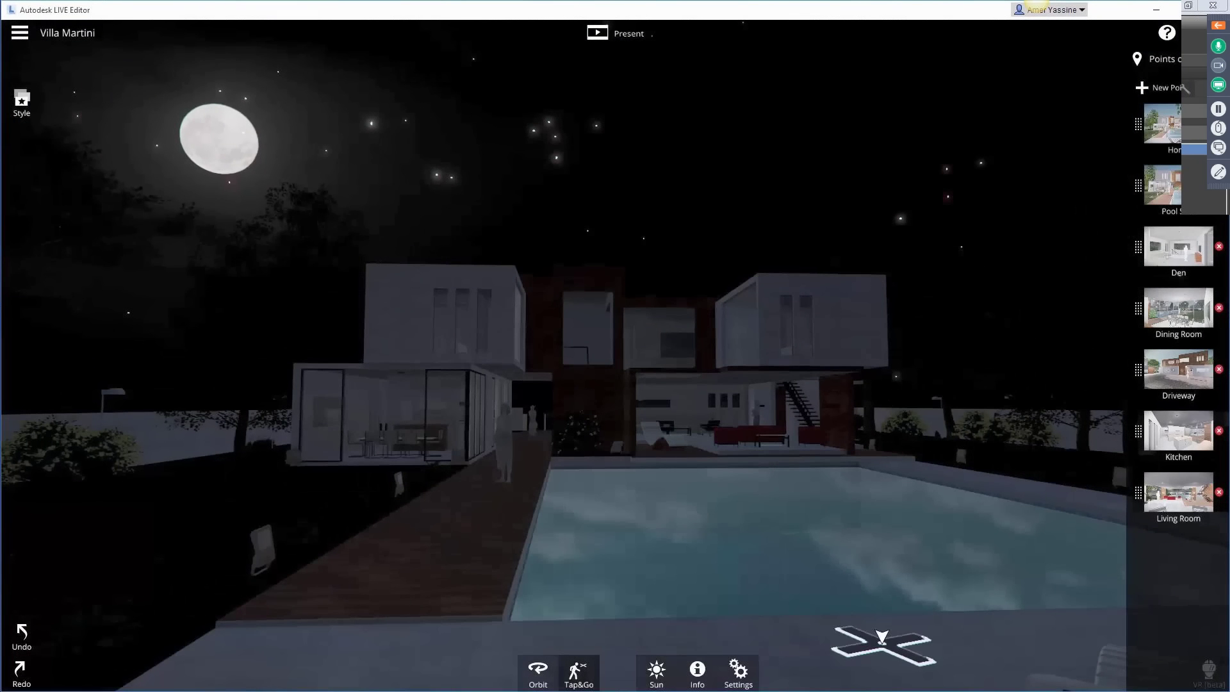
key("l")
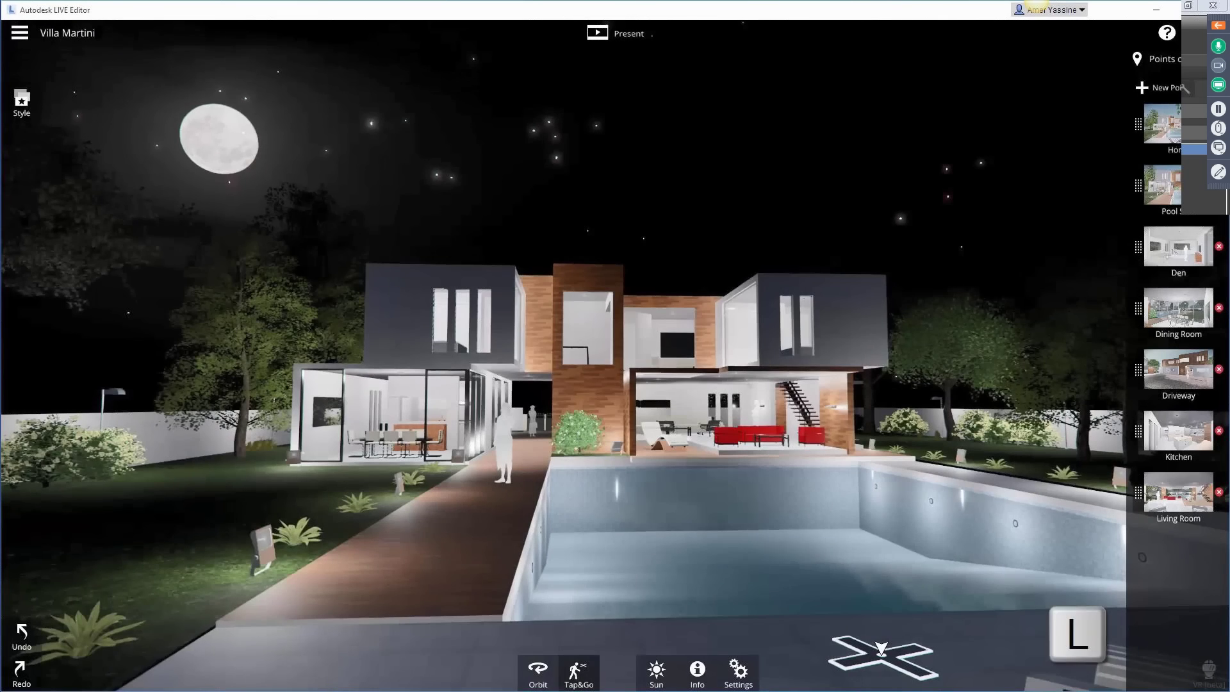
key("l")
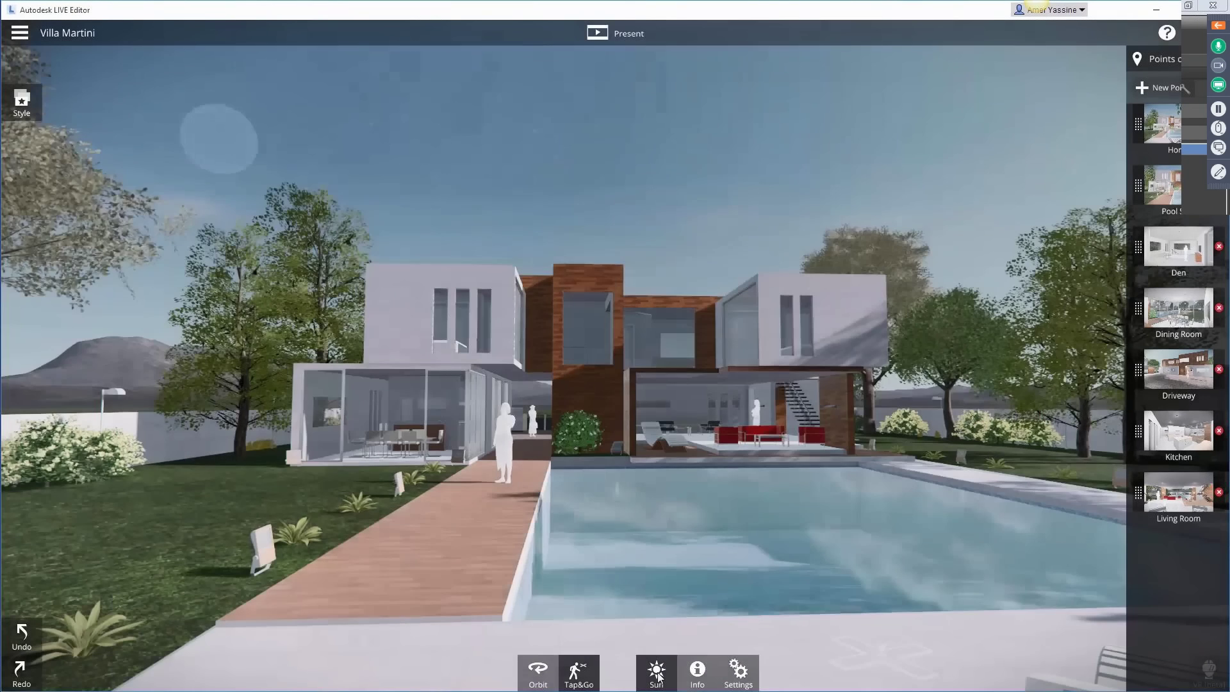
left_click(697, 673)
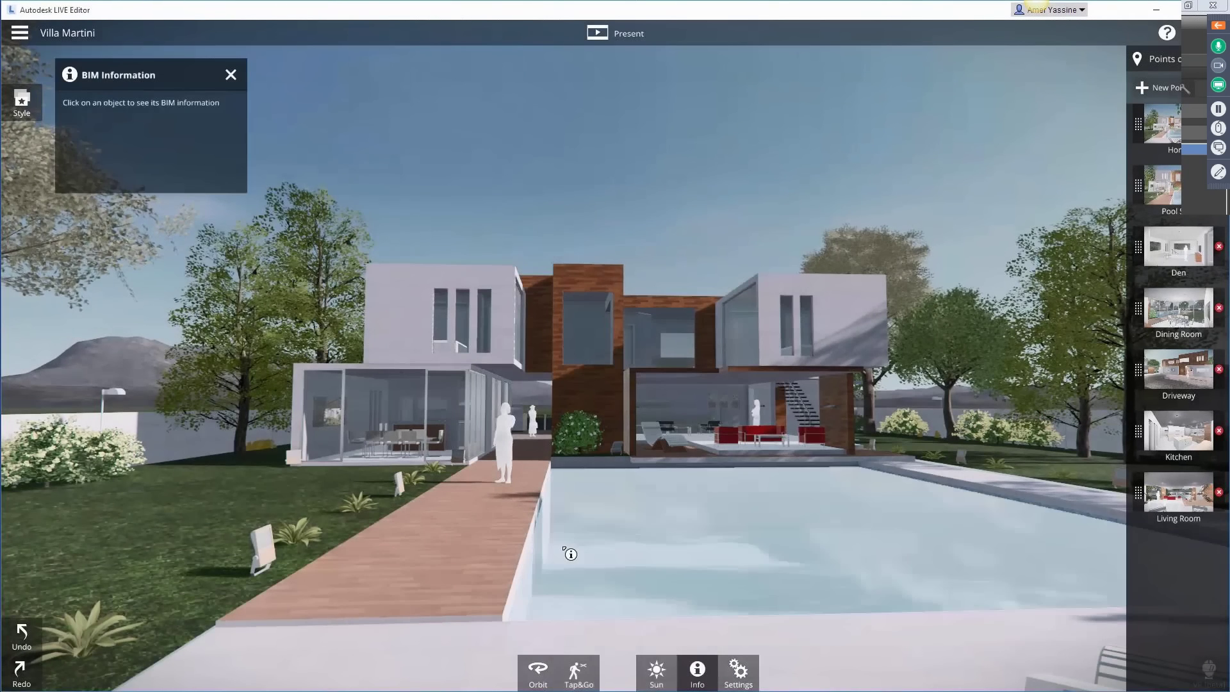
- Inspect the BIM properties of the curtain panel, Chaise corbu and lawn light, then close the panel
left_click(321, 415)
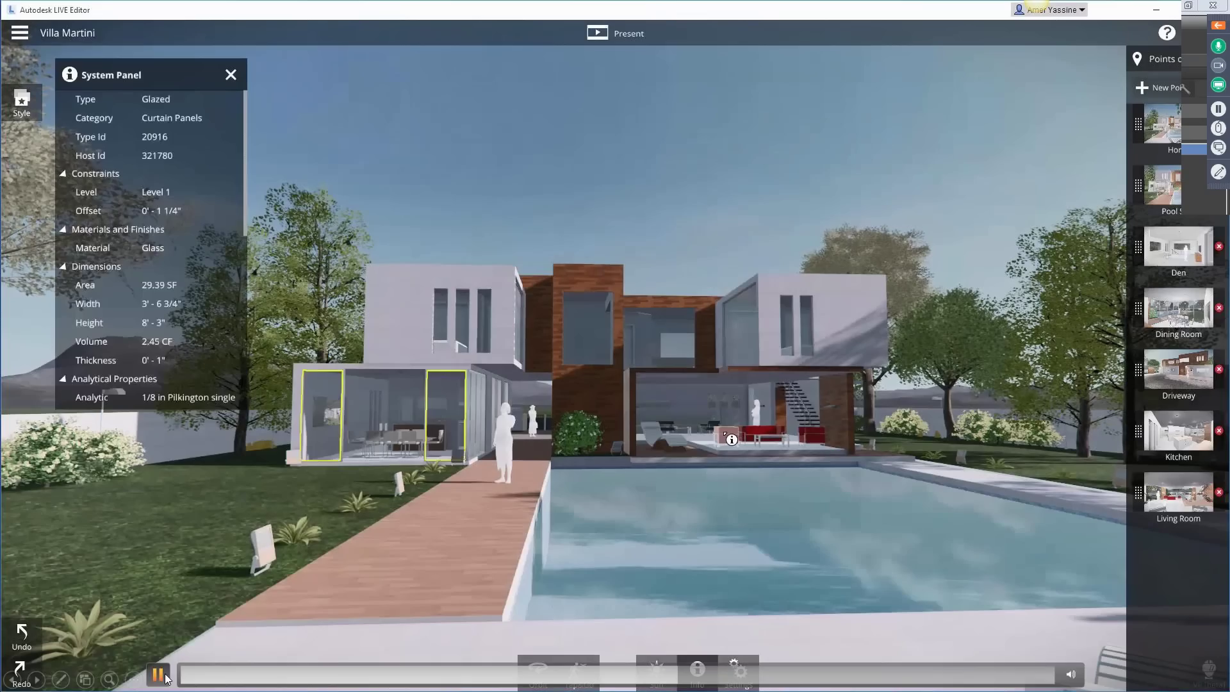
left_click(725, 436)
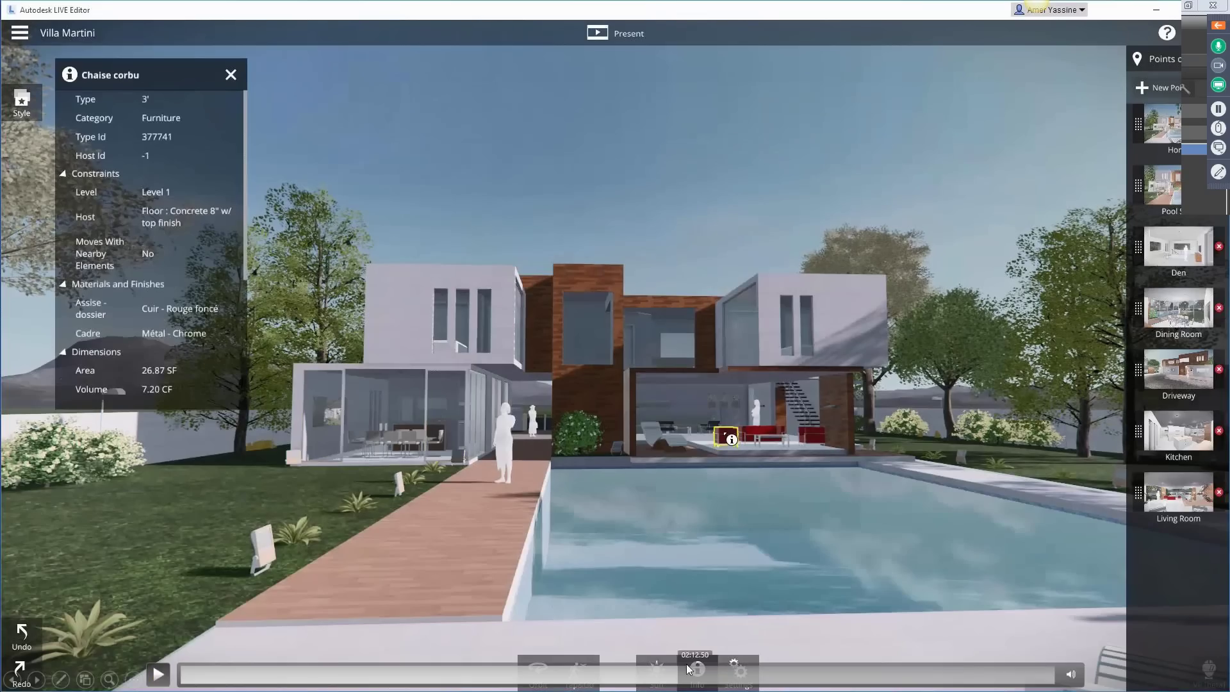
left_click(158, 675)
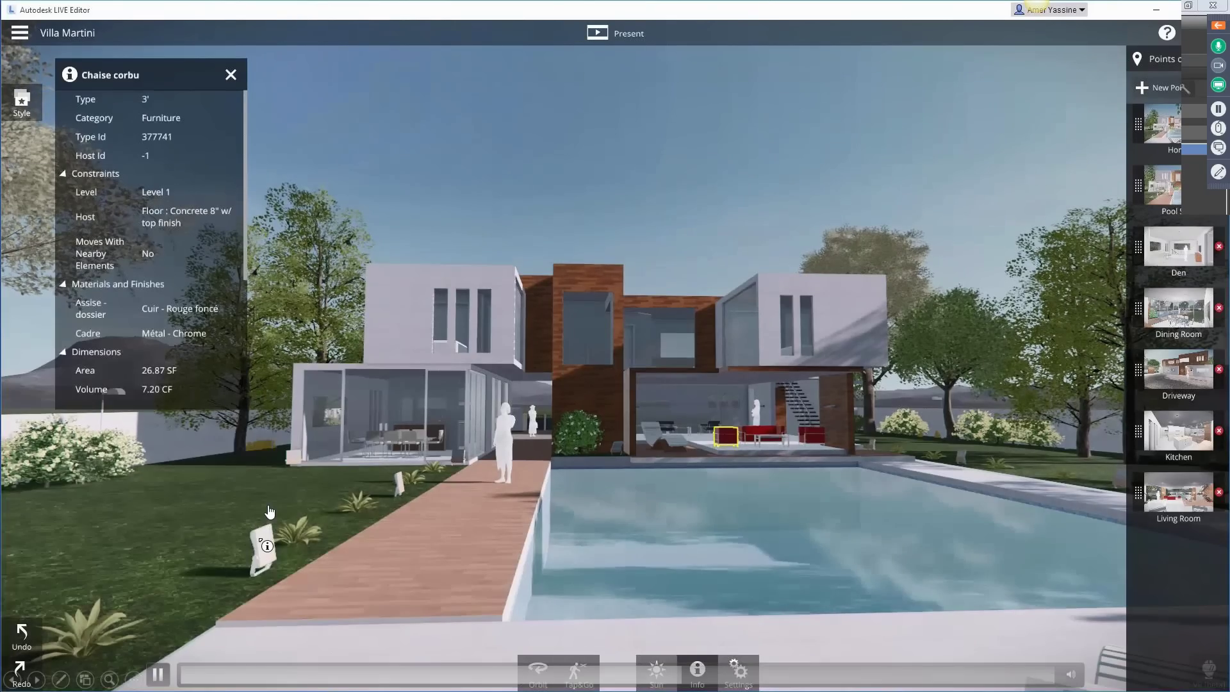
left_click(251, 527)
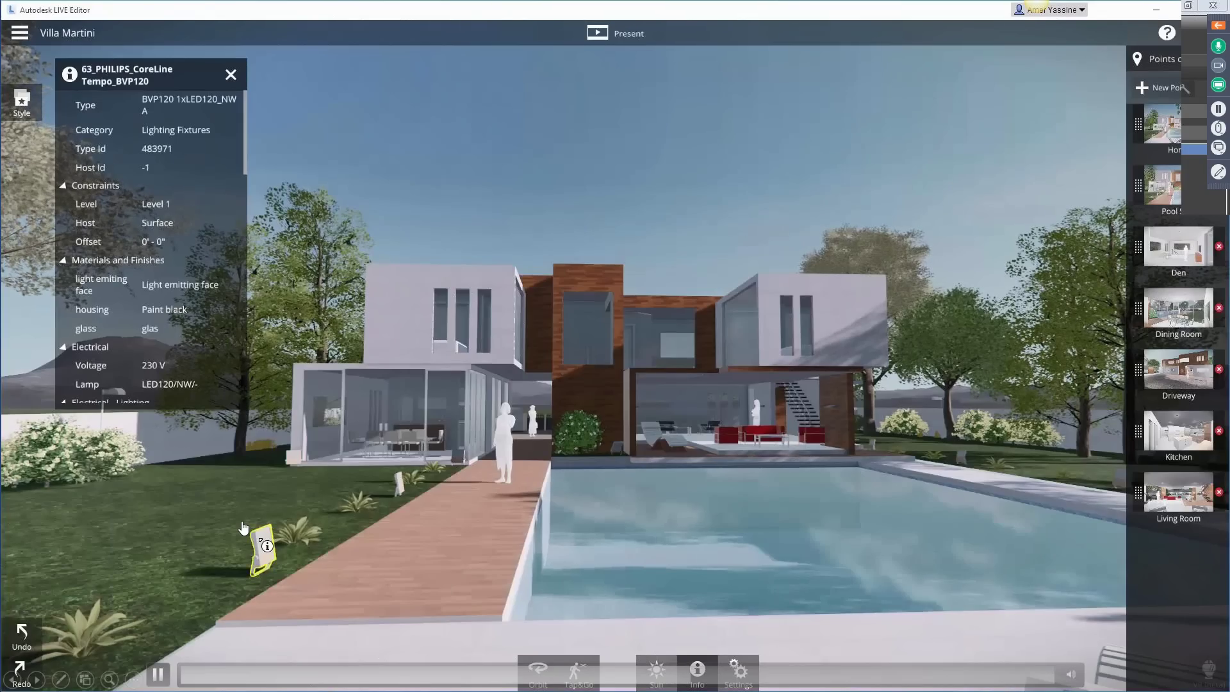
left_click(230, 74)
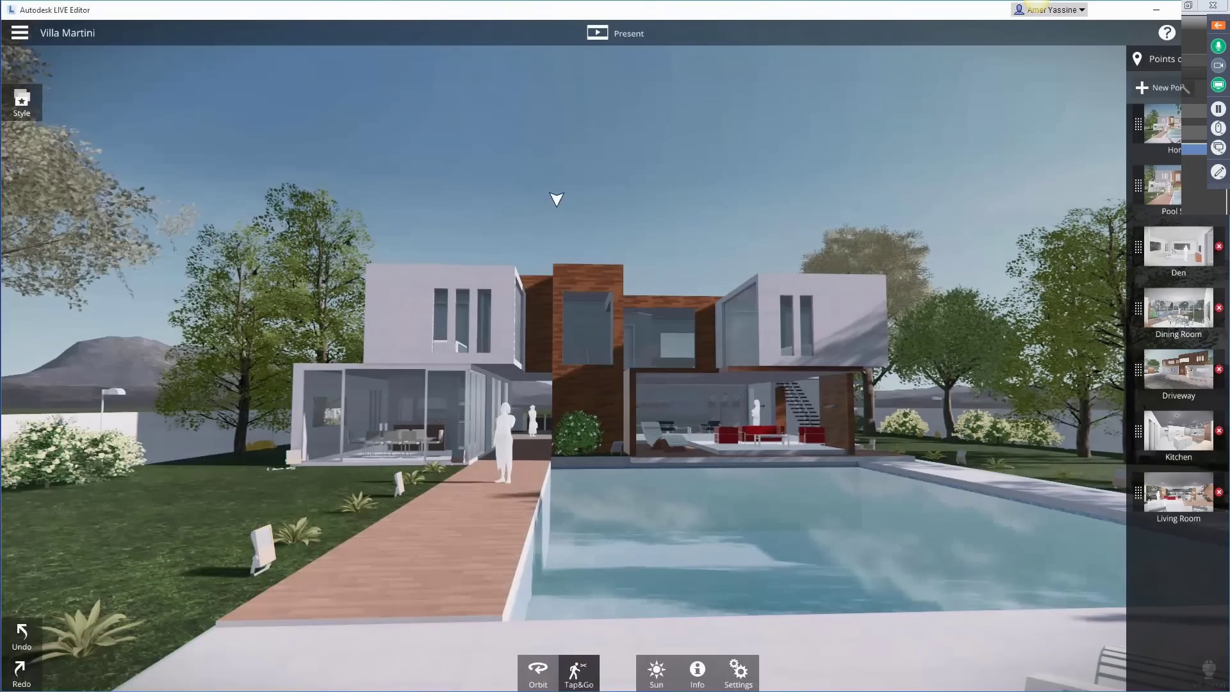
- Present Home → Pool Shot → Den → Dining Room, step back to Pool Shot, then exit
left_click(620, 35)
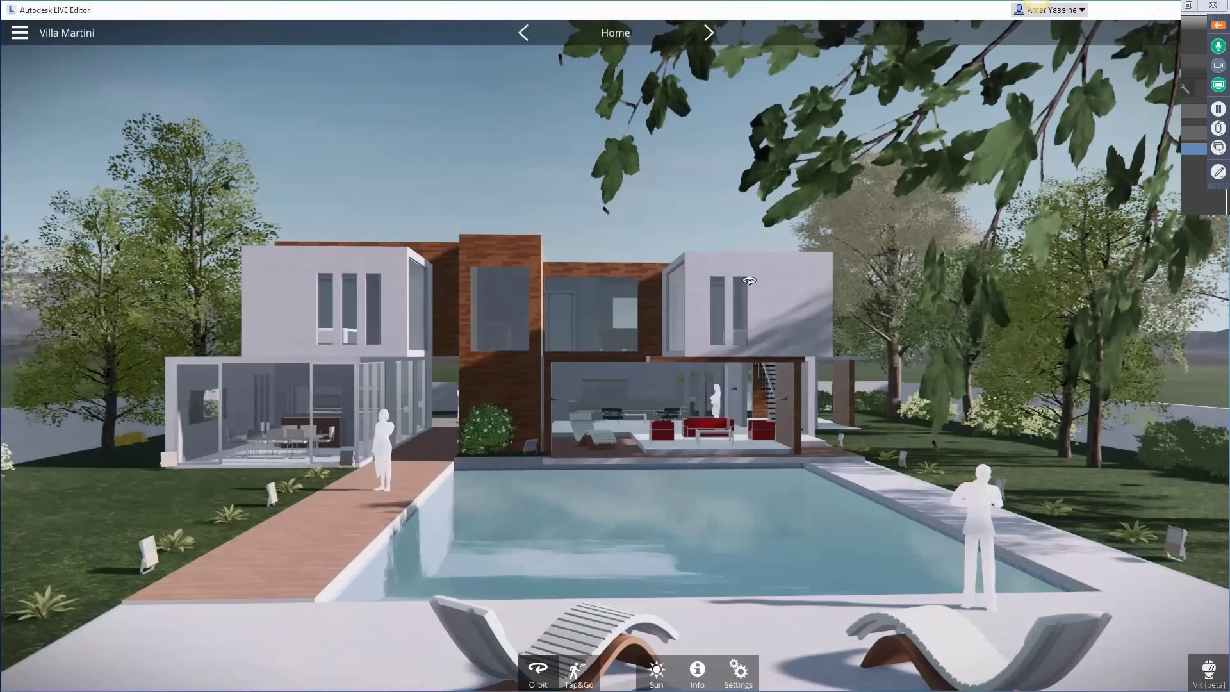
left_click(708, 34)
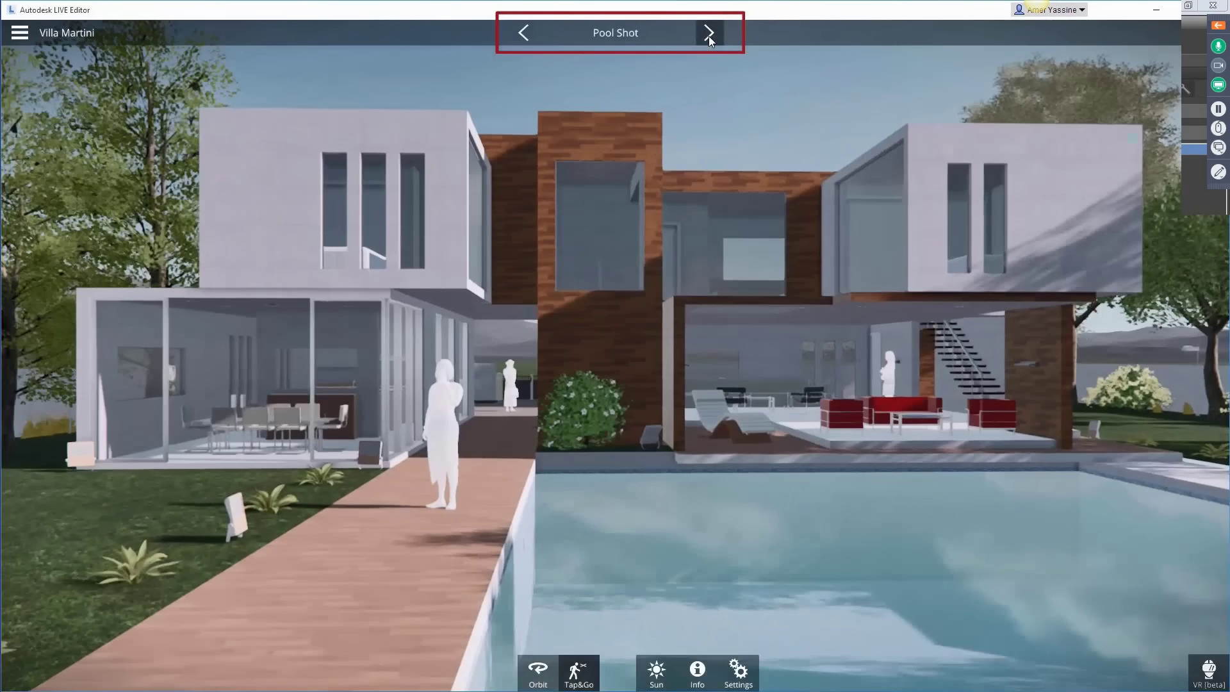
left_click(709, 34)
left_click(708, 34)
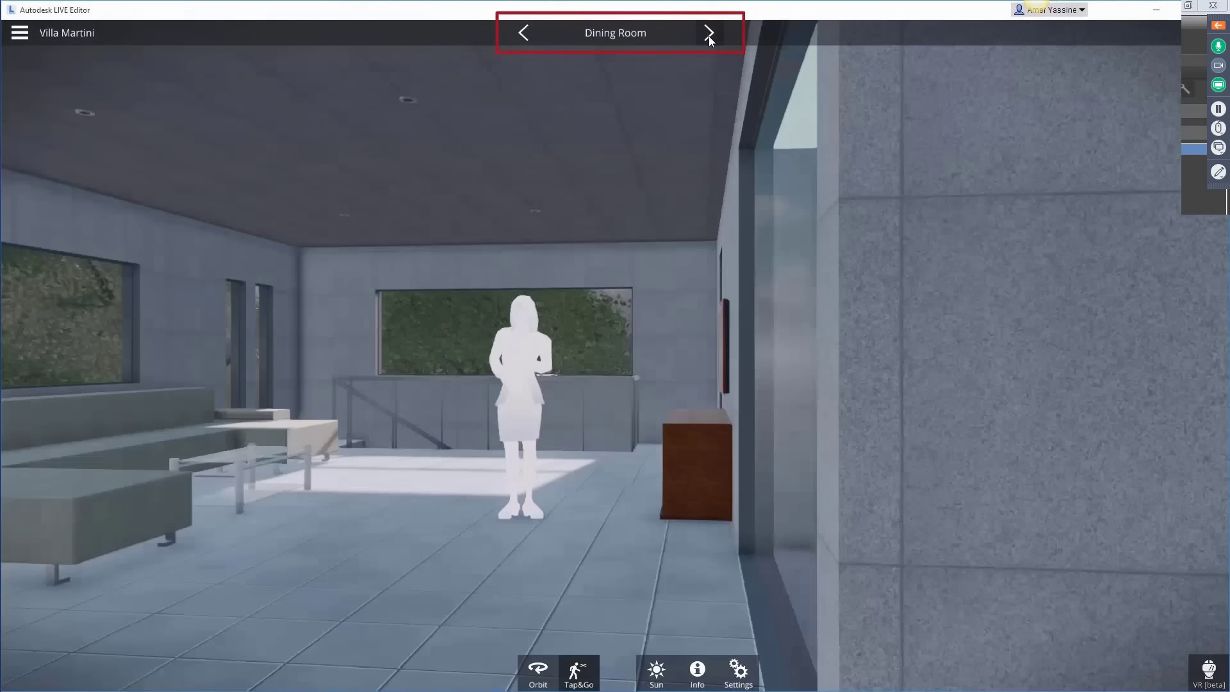
left_click(524, 33)
left_click(524, 34)
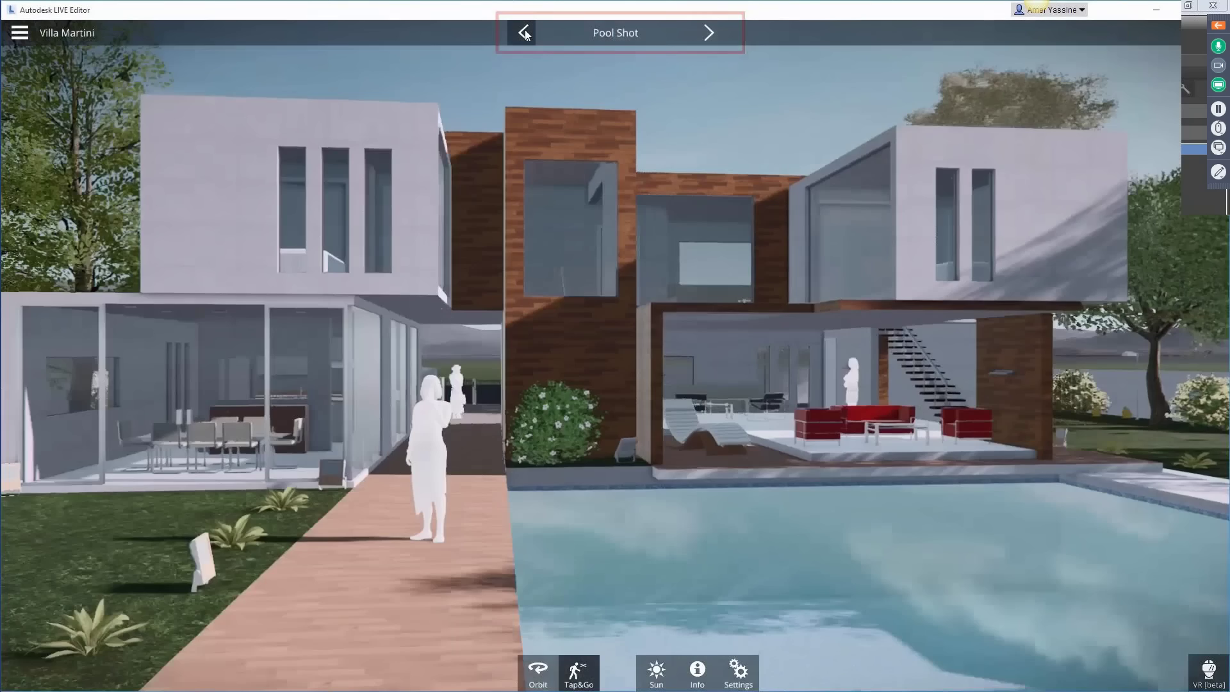
key("Escape")
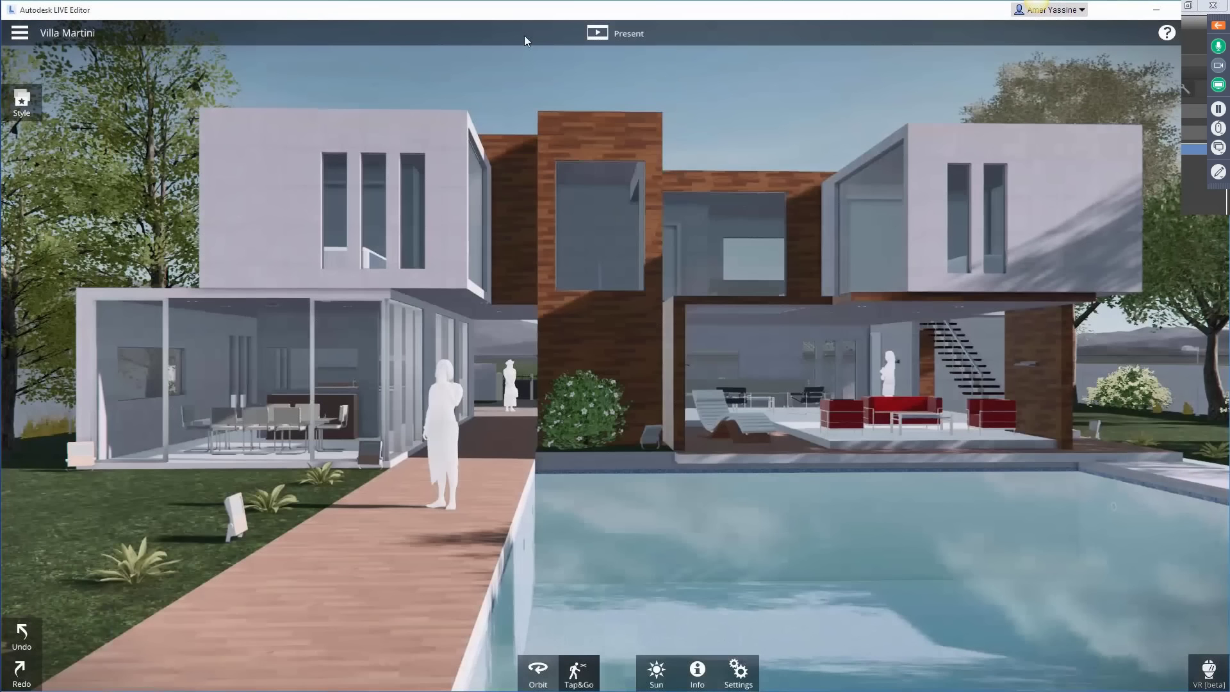
left_click(19, 35)
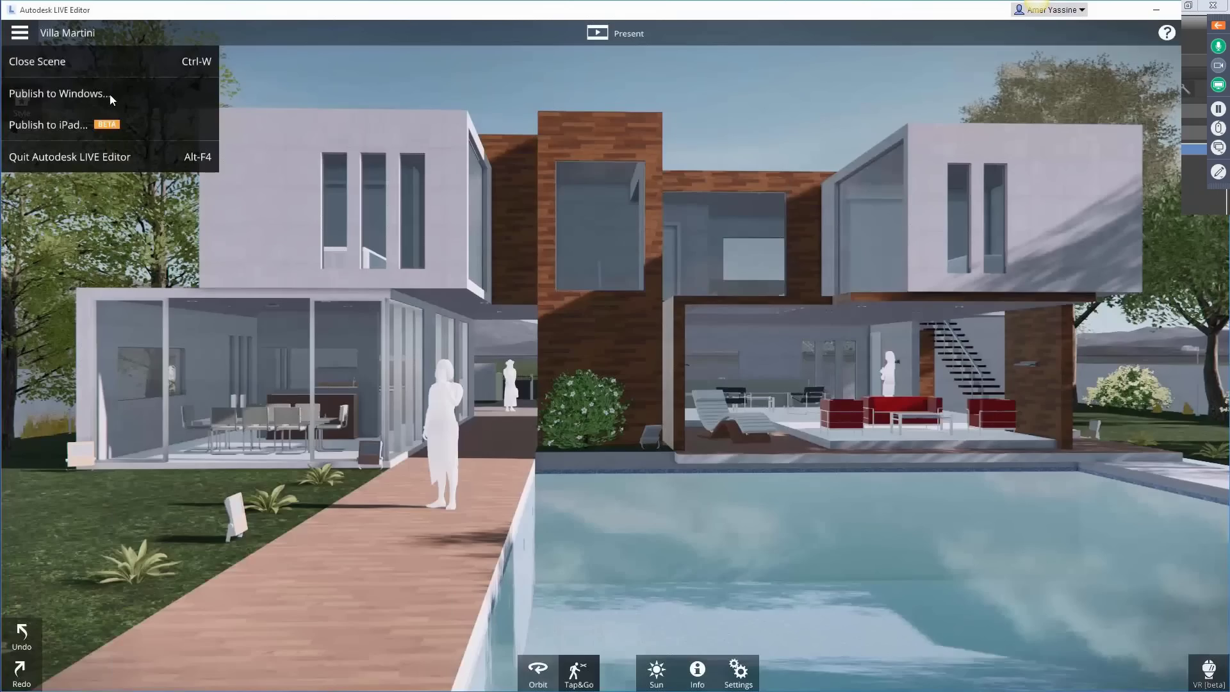
left_click(159, 674)
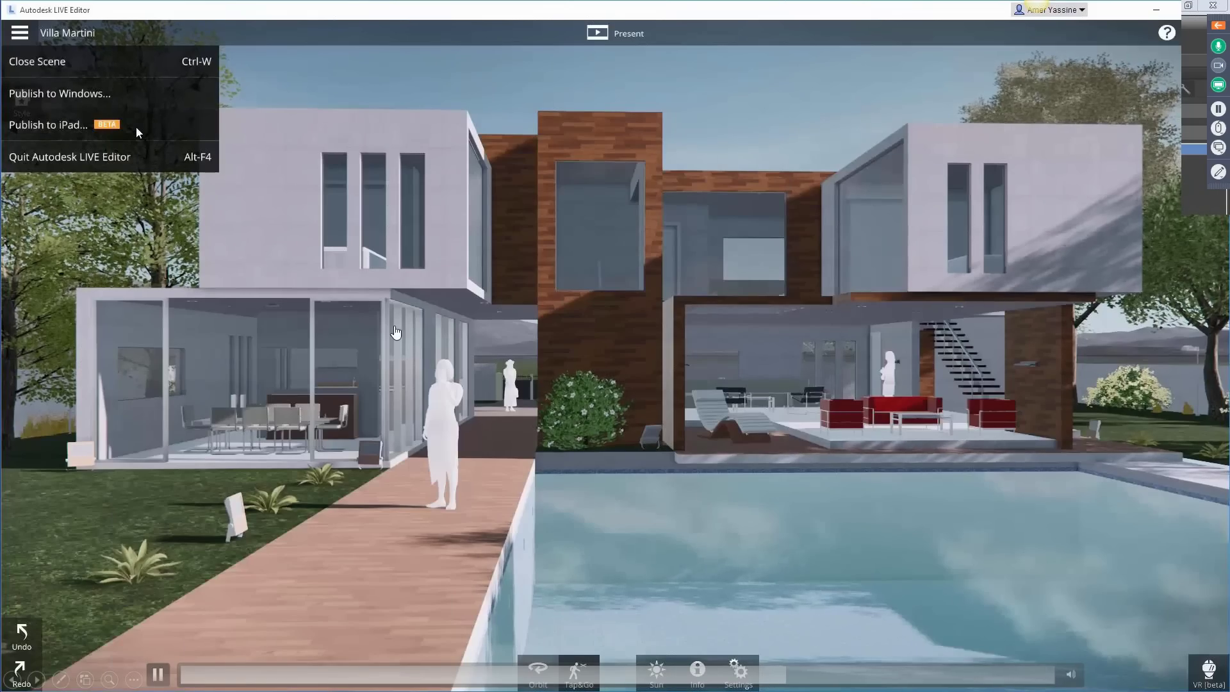
left_click(29, 31)
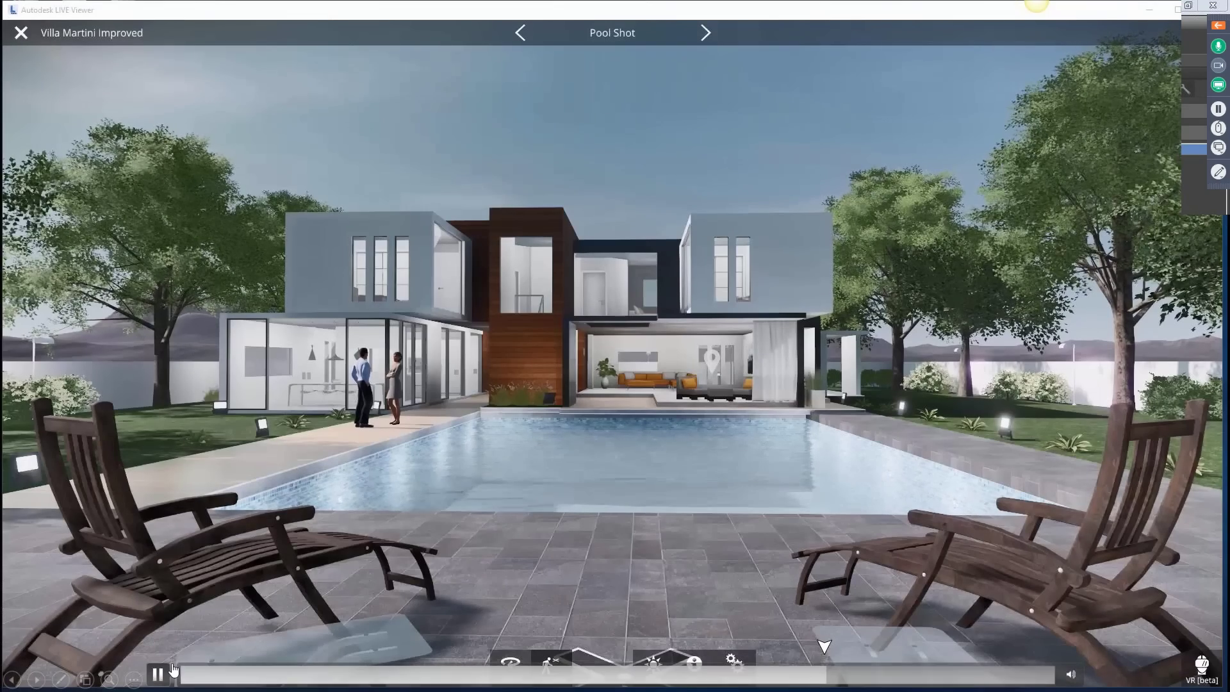
- Pause and then resume the Villa Martini Improved walkthrough in LIVE Viewer
left_click(172, 670)
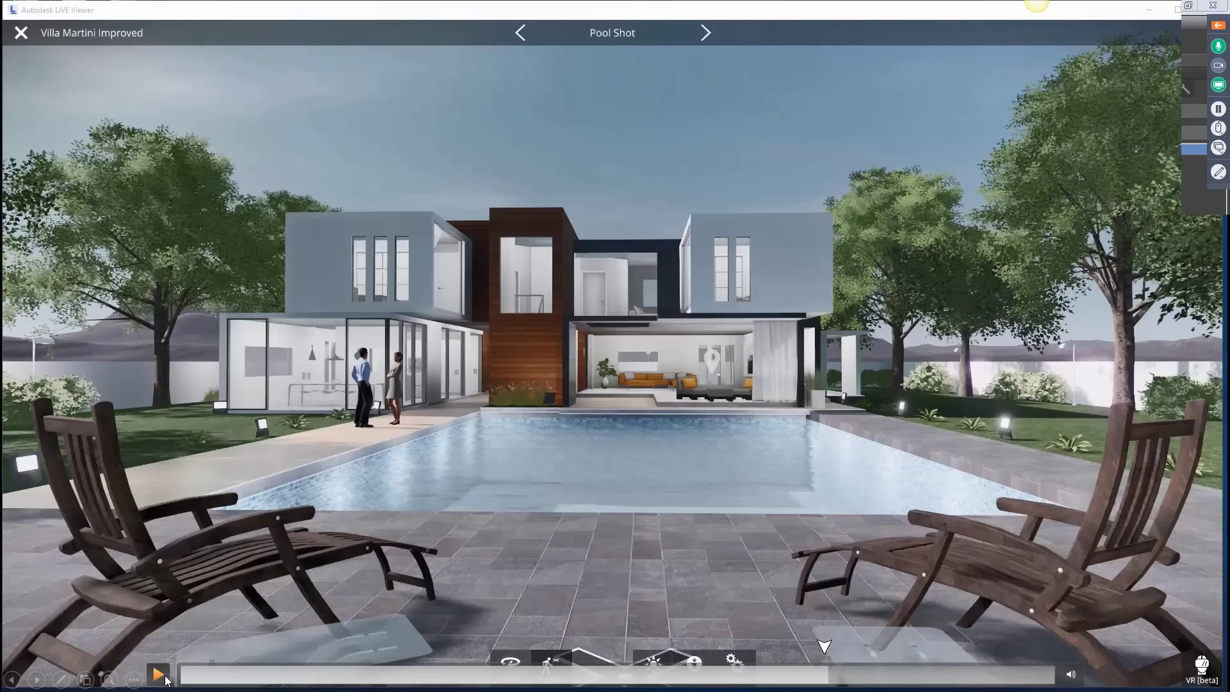
left_click(164, 679)
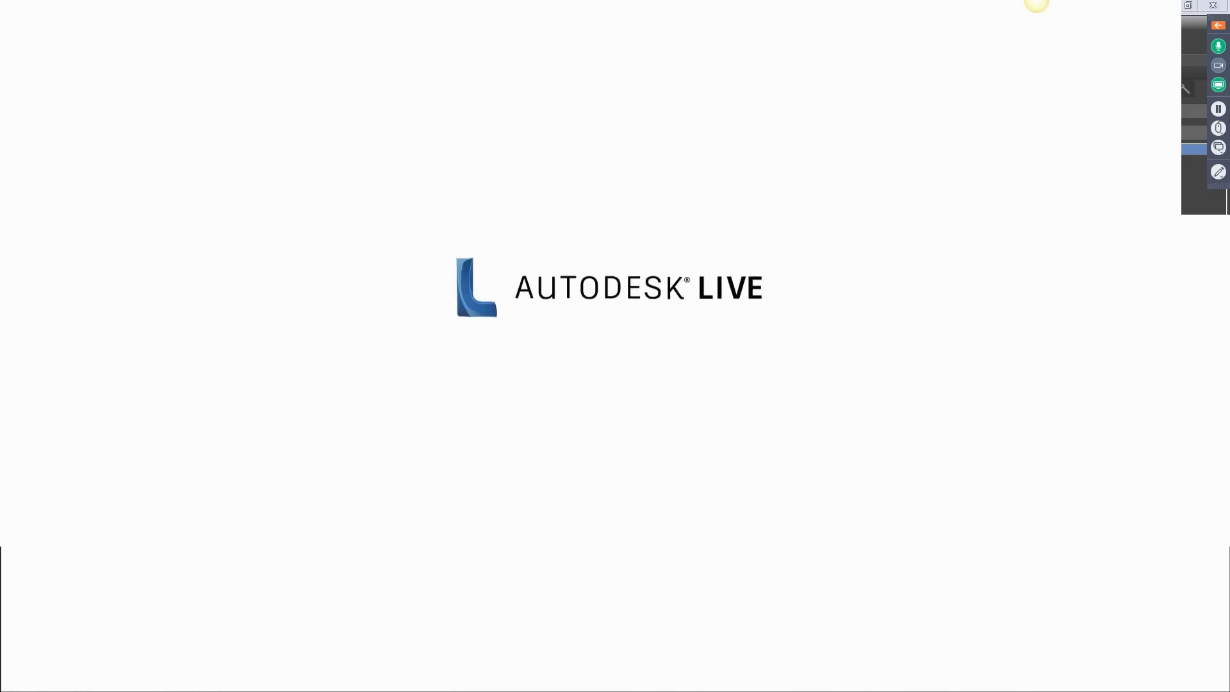
- Reveal the four Why Revit LIVE? bullets, from quick interactive experiences to Stingray & 3ds Max
key("Right")
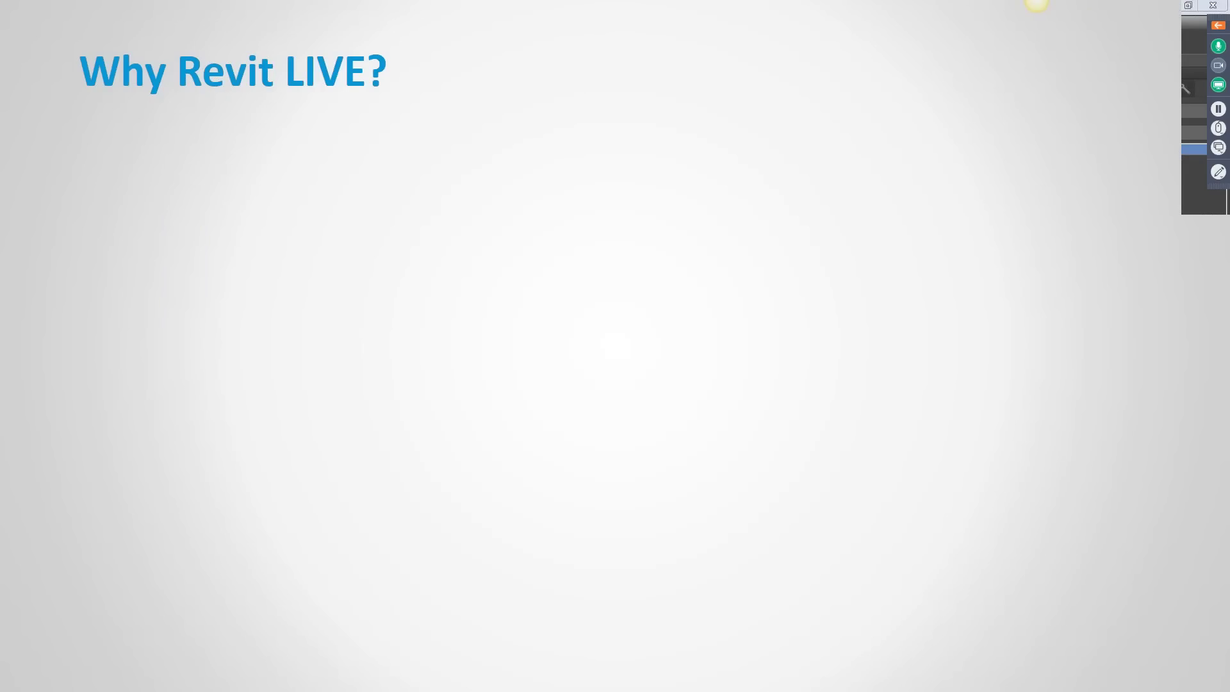
key("Right")
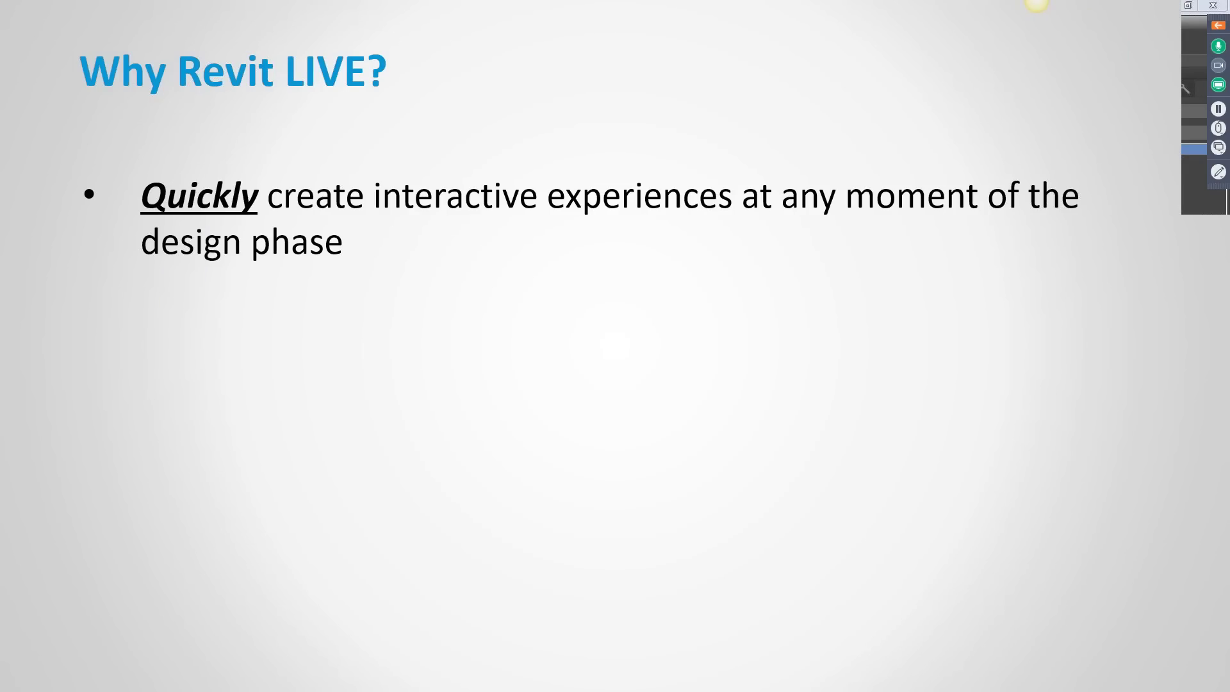
key("Right")
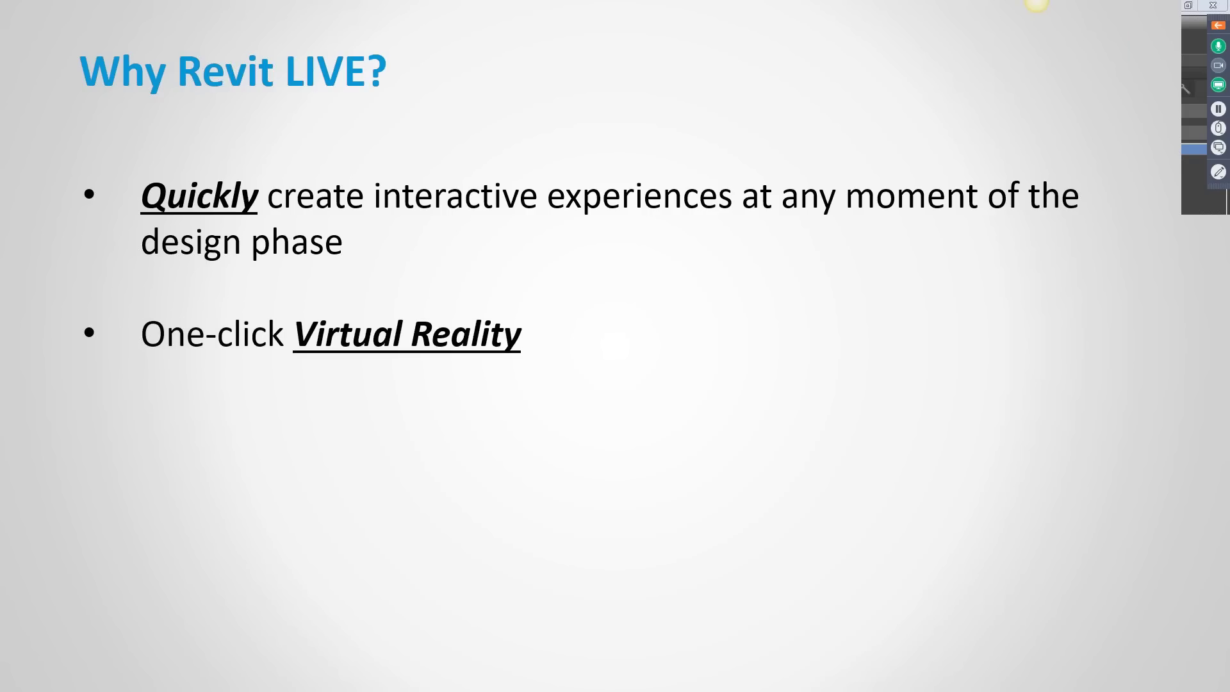
key("Right")
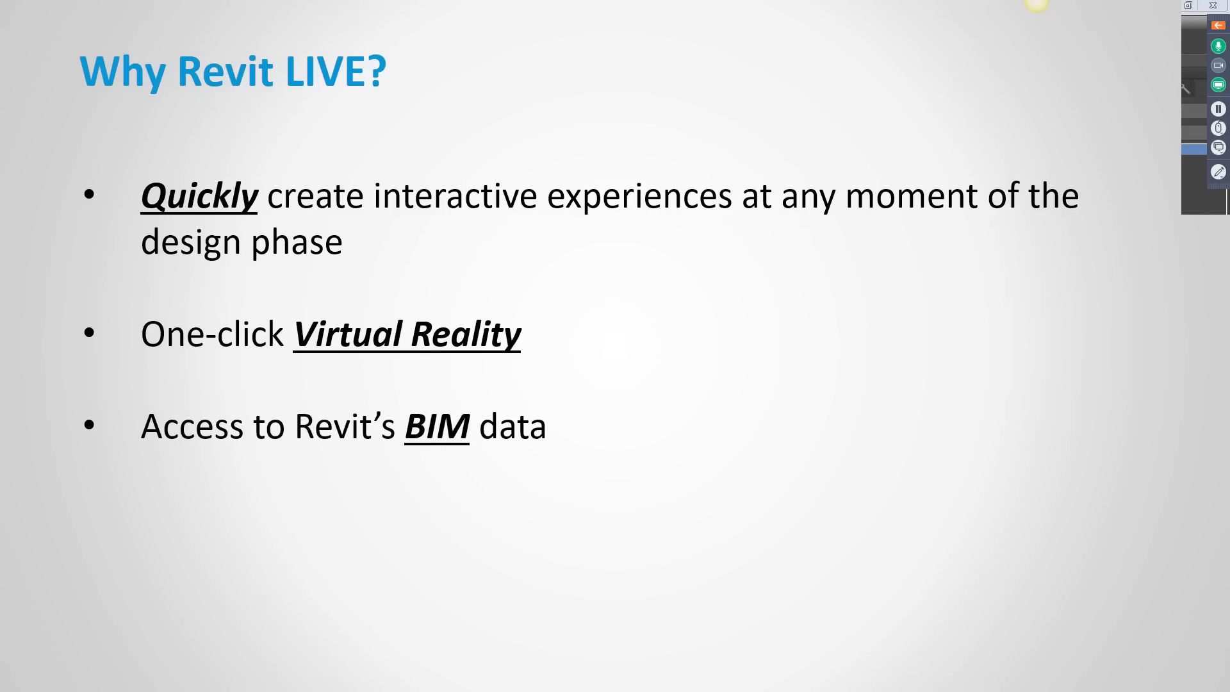
key("Right")
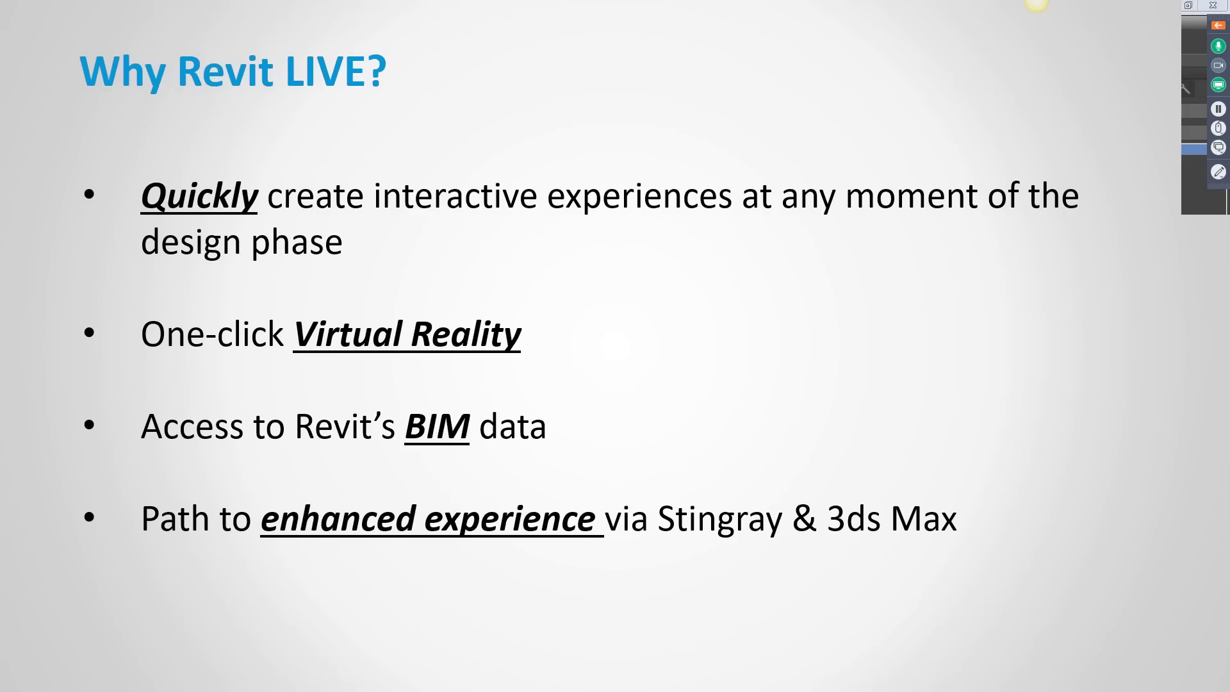
key("Right")
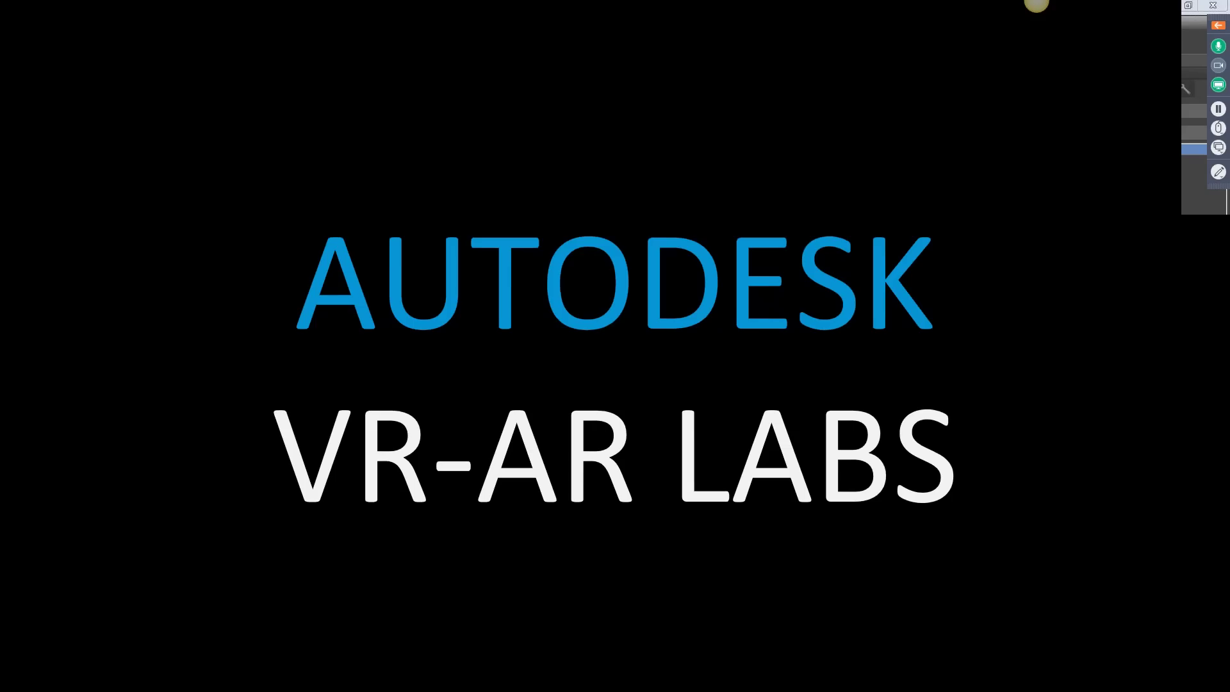
- Start the VR-AR Labs slide video and skip ahead to about 00:29
left_click(1136, 451)
left_click_drag(229, 674, 844, 671)
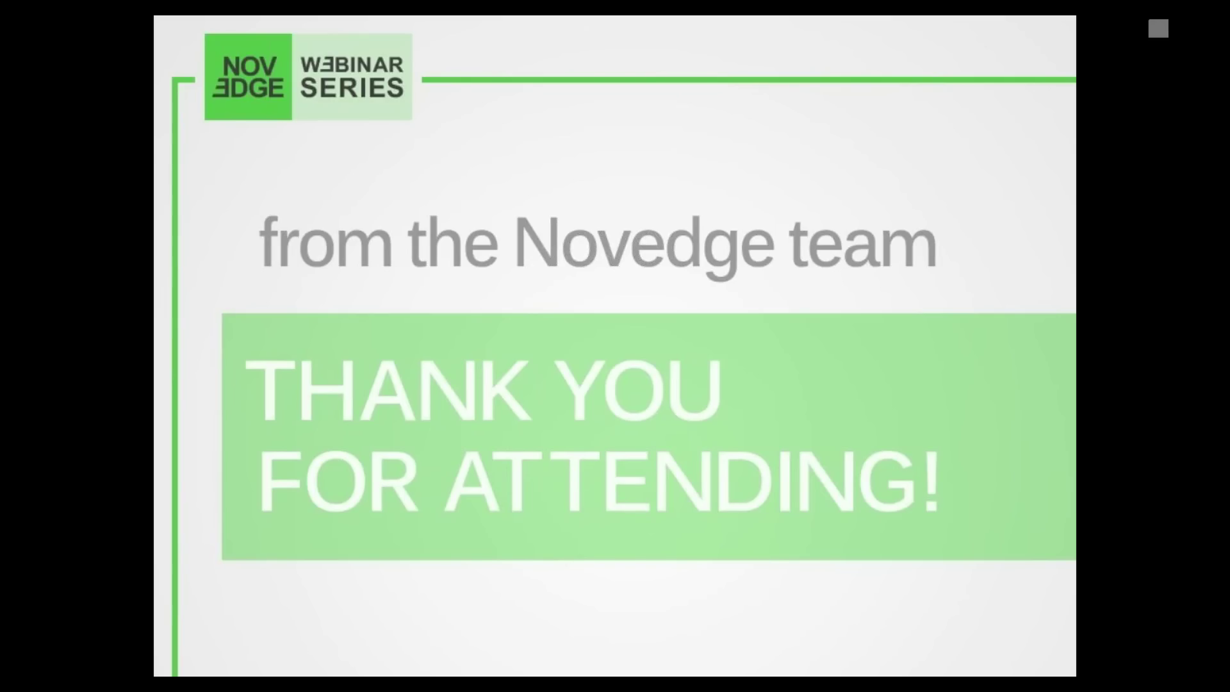
- Step through the Revit LIVE store, blog and Facebook, and upcoming webinar slides to the thank-you slide
key("Right")
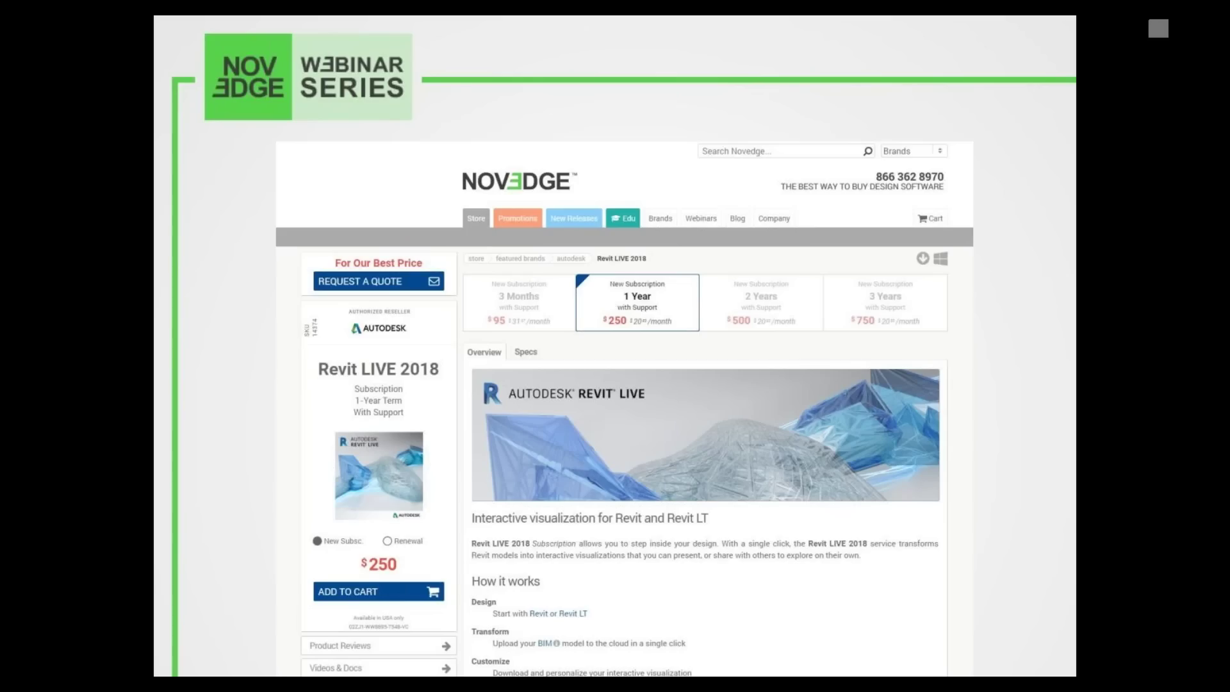
key("Right")
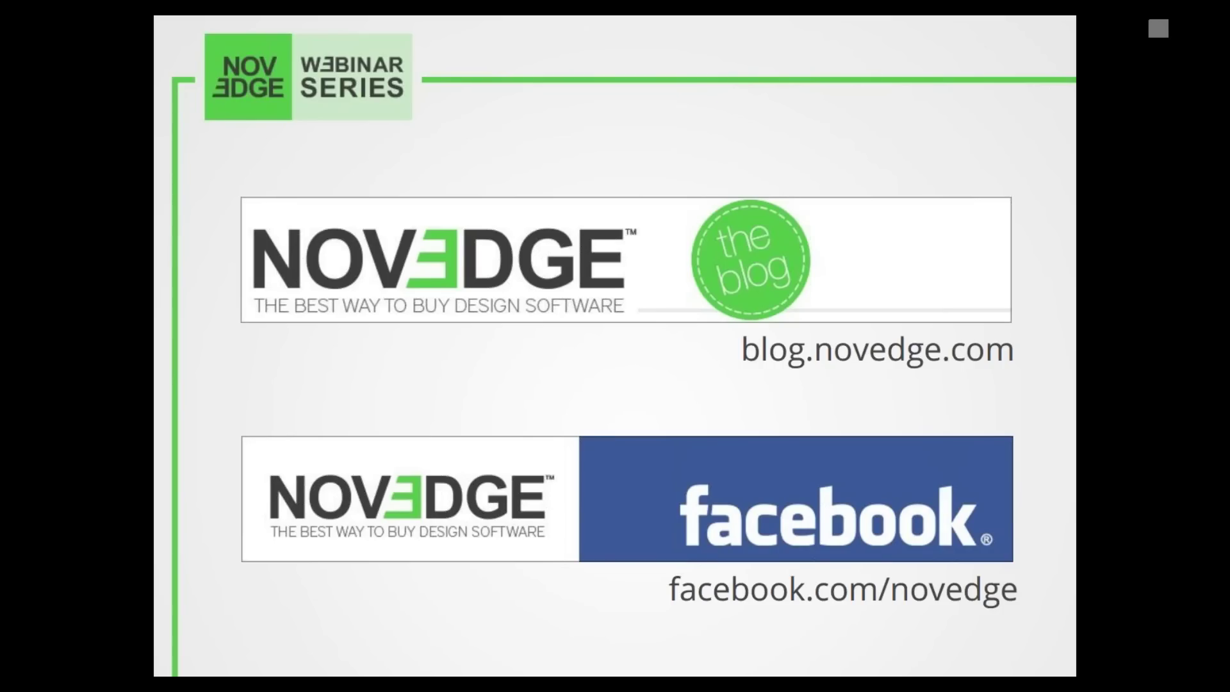
key("Right")
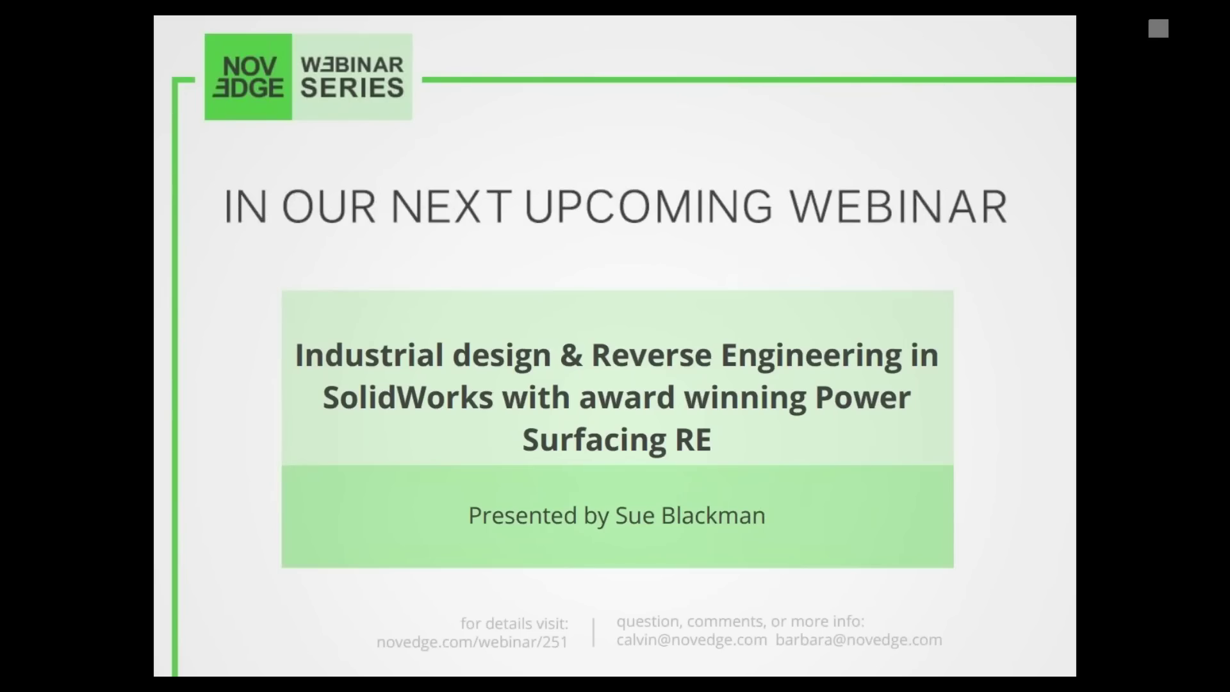
key("Right")
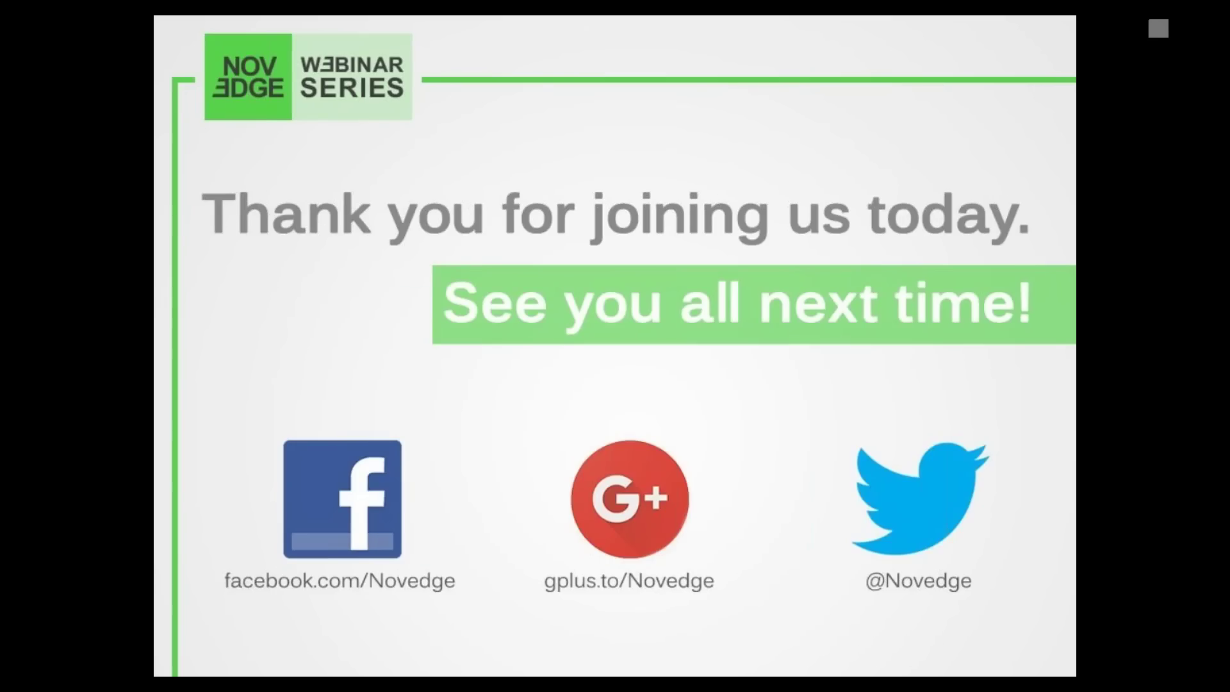